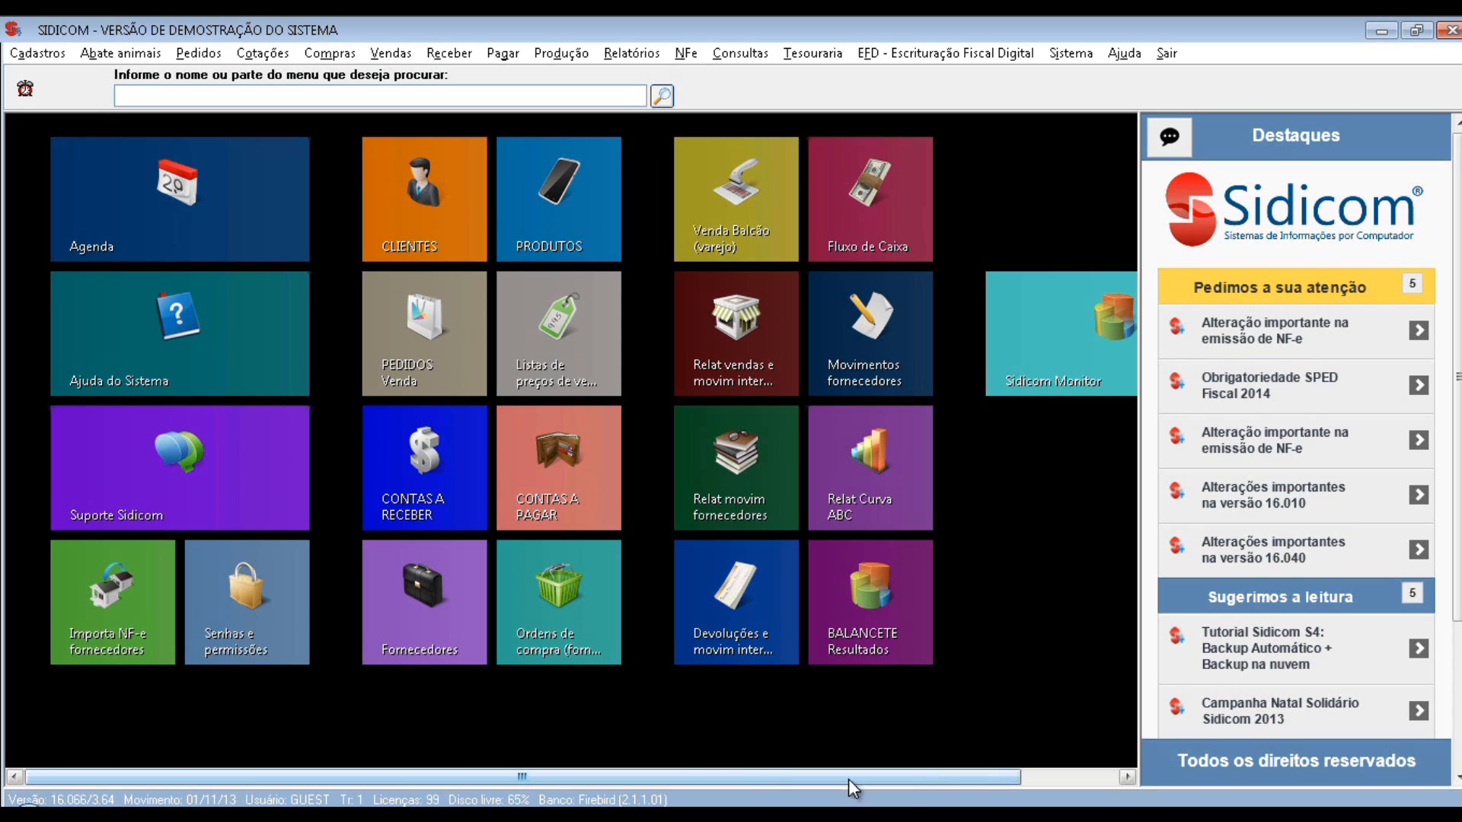
Open the system help manual and display its Cotações topic under Menus do sistema
{"action": "left_click", "coordinate": [240, 361]}
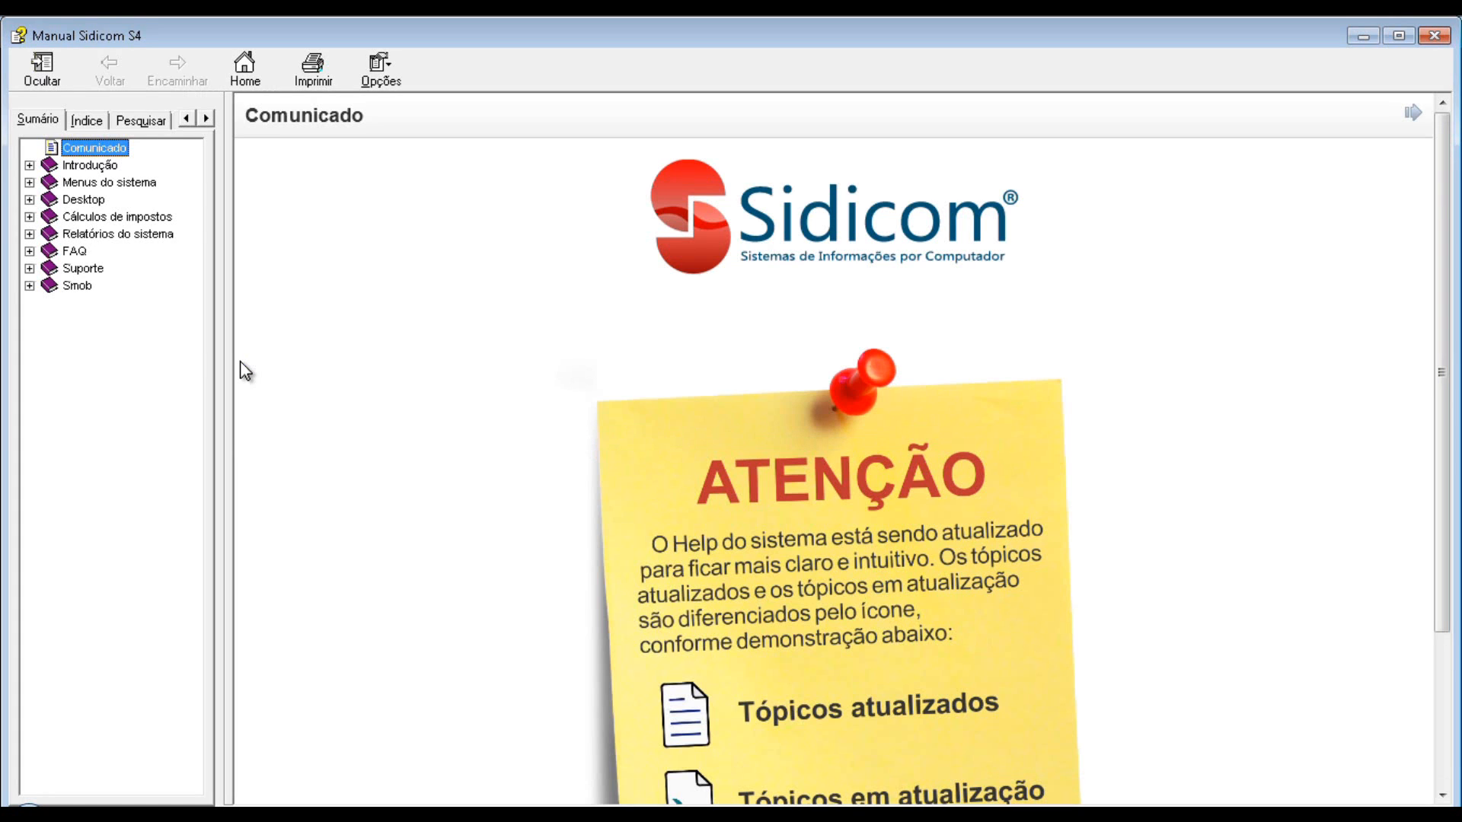
{"action": "left_click", "coordinate": [29, 183]}
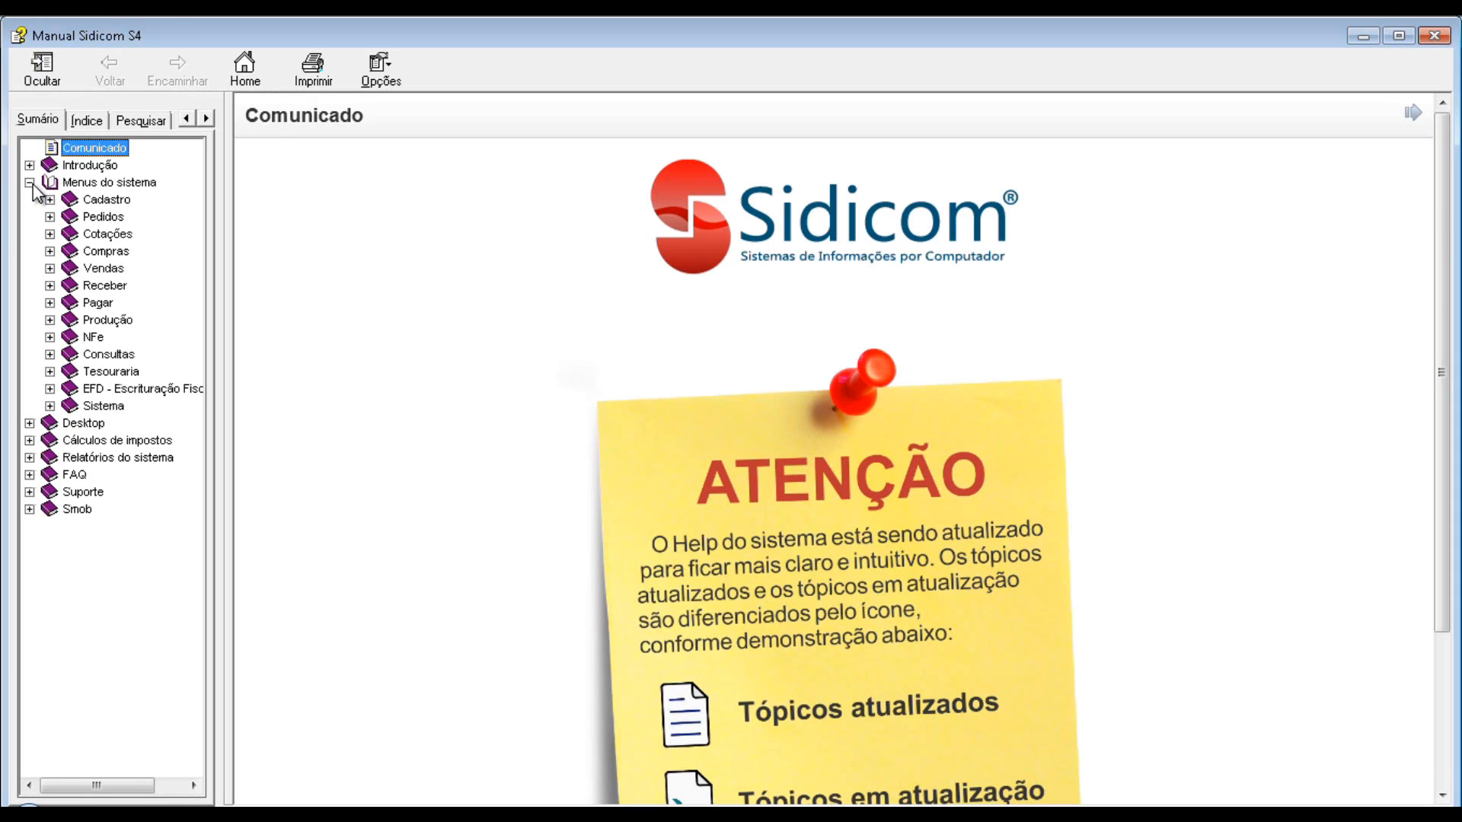
{"action": "left_click", "coordinate": [51, 235]}
{"action": "left_click", "coordinate": [104, 235]}
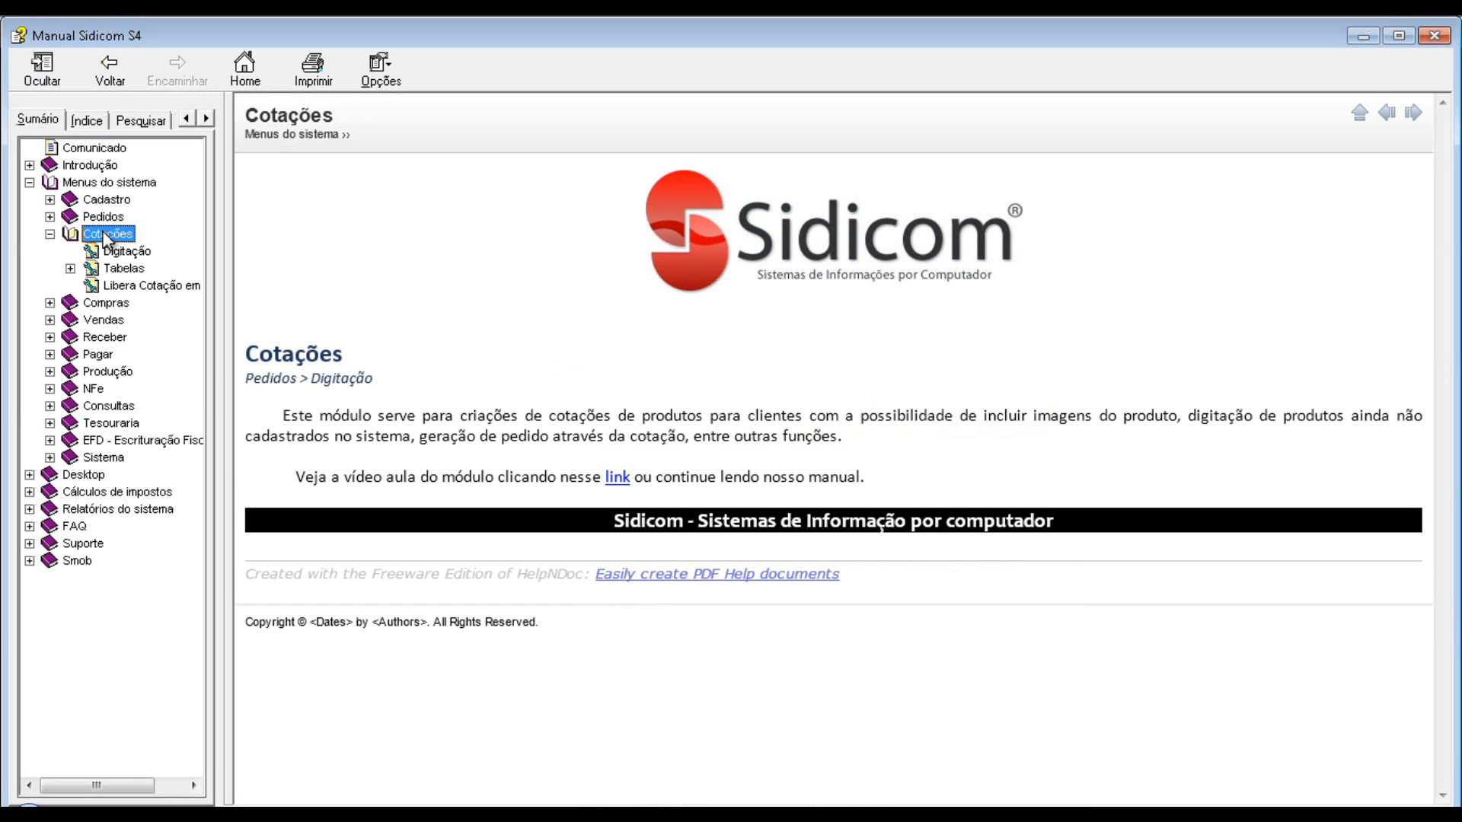
Read the manual's Digitação and Tipos de Cotação topics under Cotações, and close the manual
{"action": "left_click", "coordinate": [135, 251]}
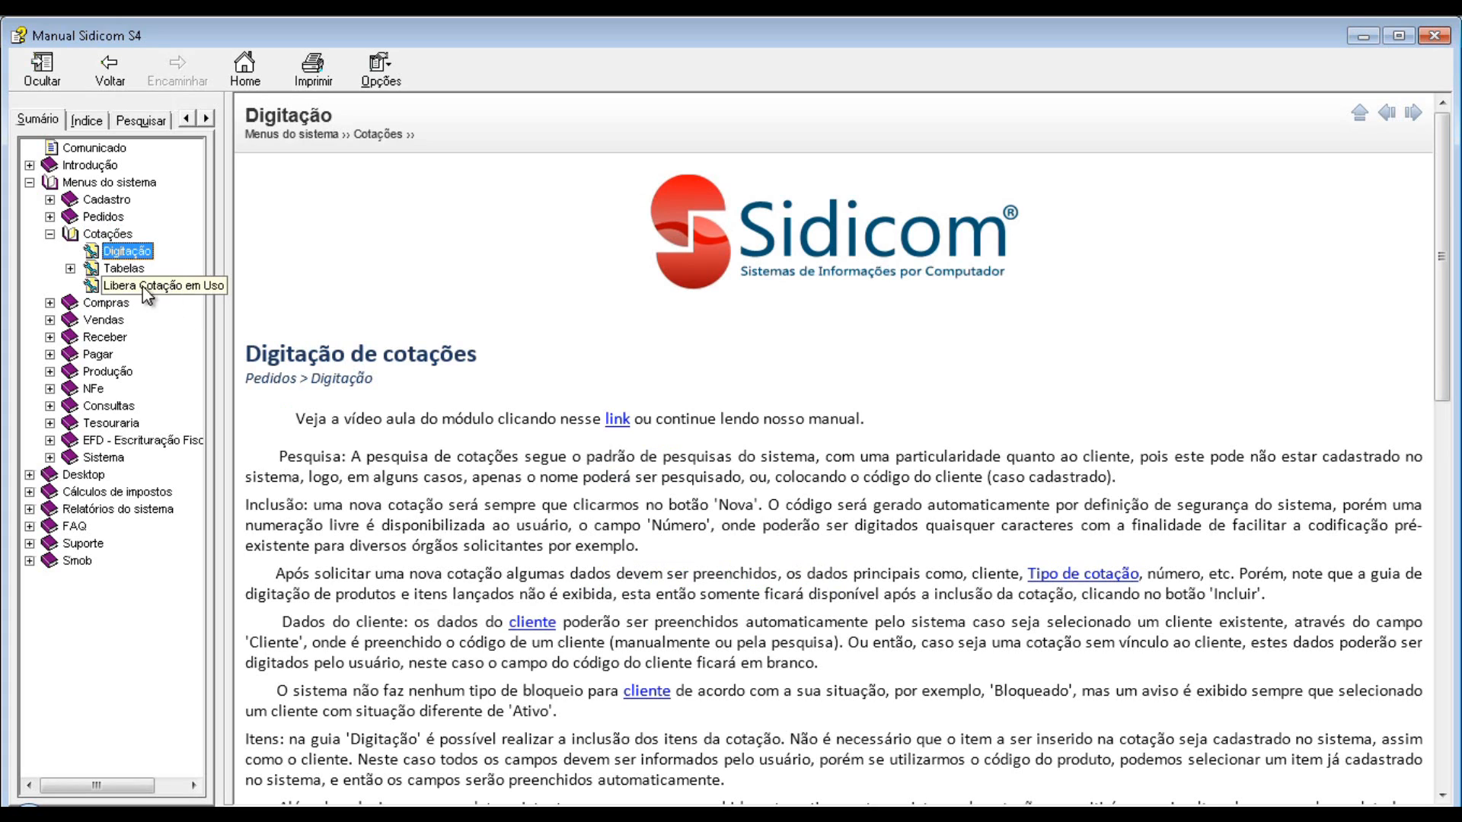
{"action": "left_click", "coordinate": [70, 269]}
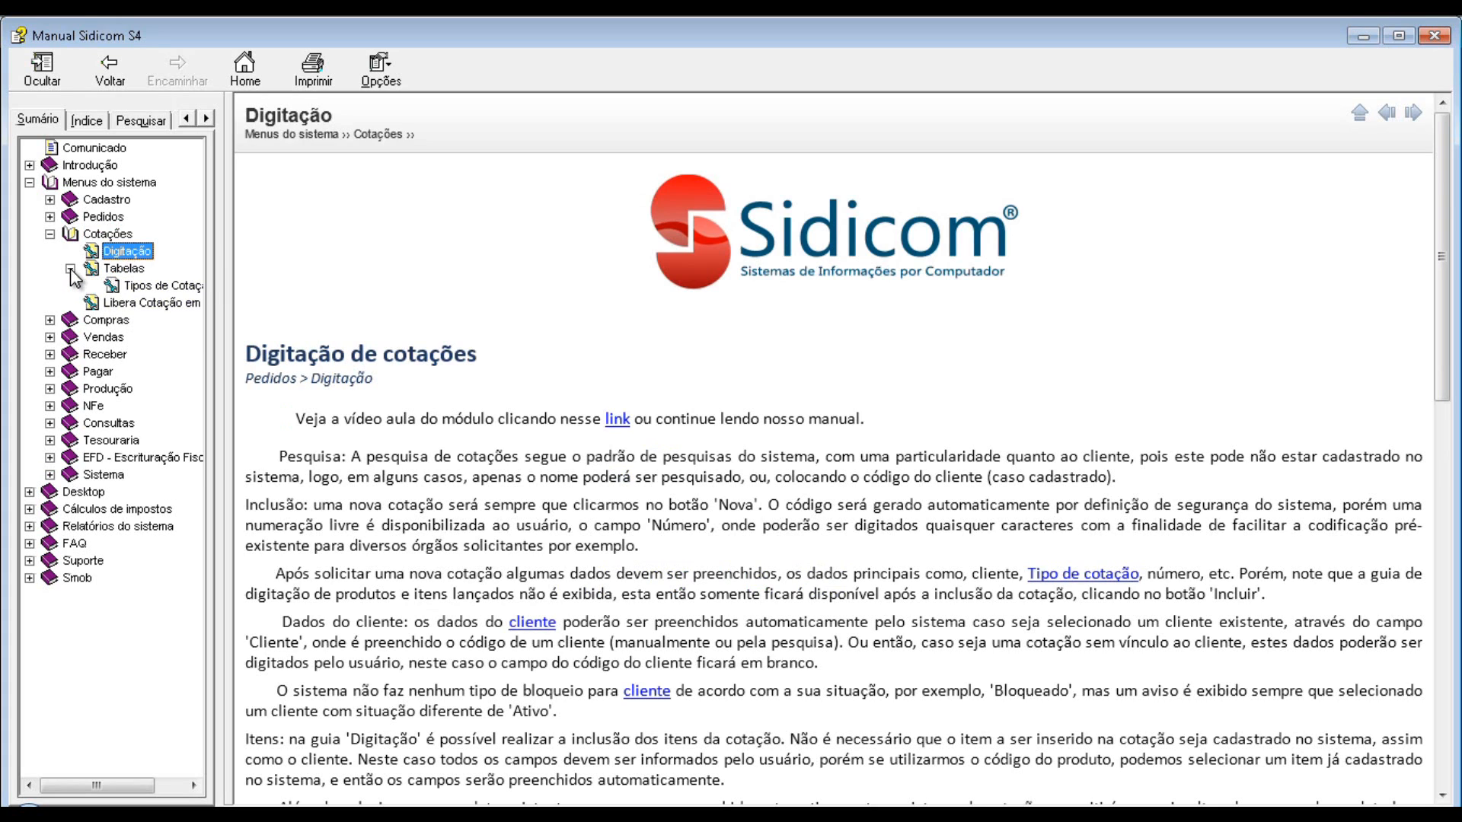
{"action": "left_click", "coordinate": [151, 288]}
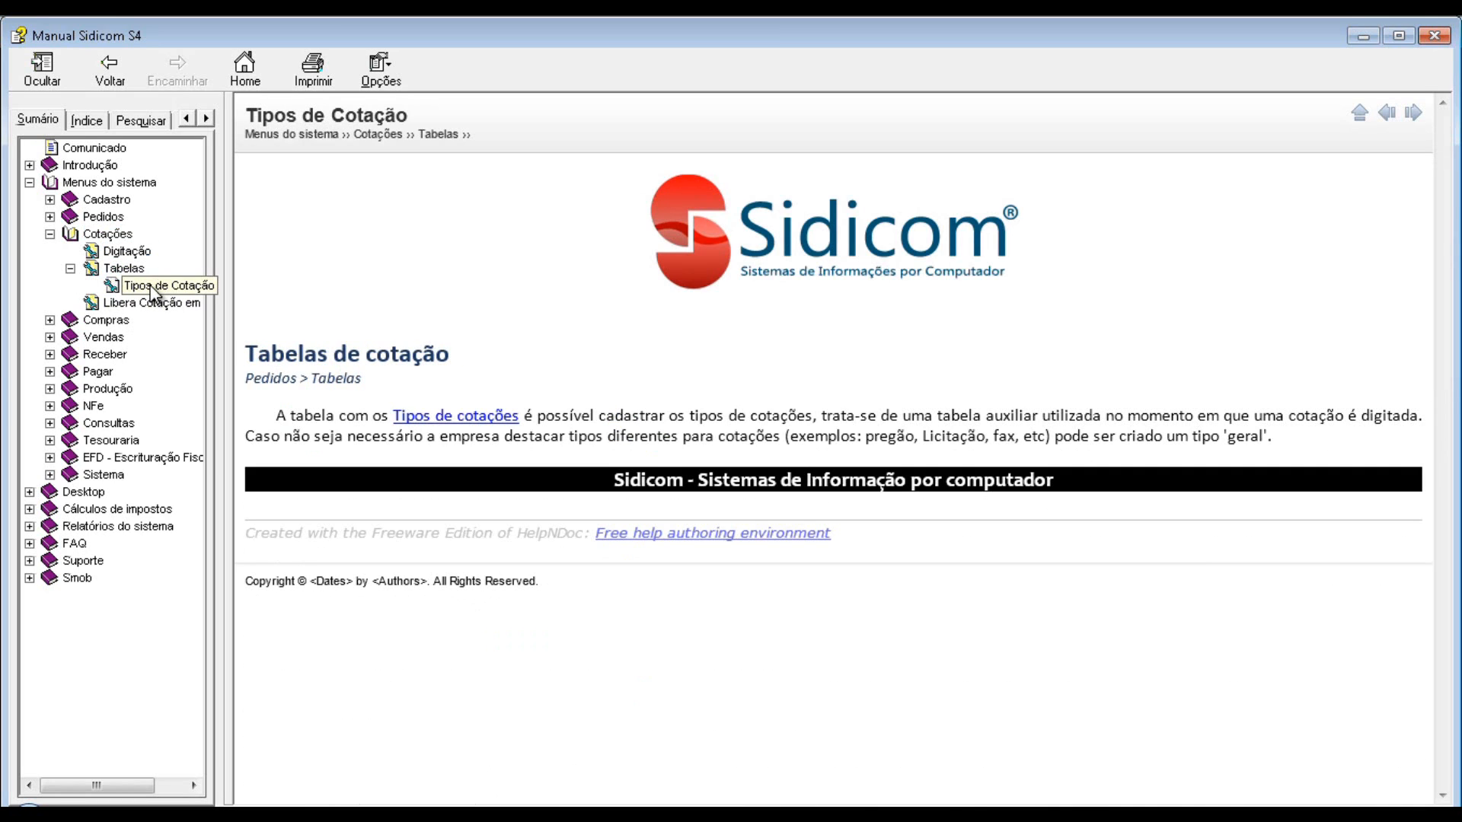
{"action": "left_click", "coordinate": [1436, 38]}
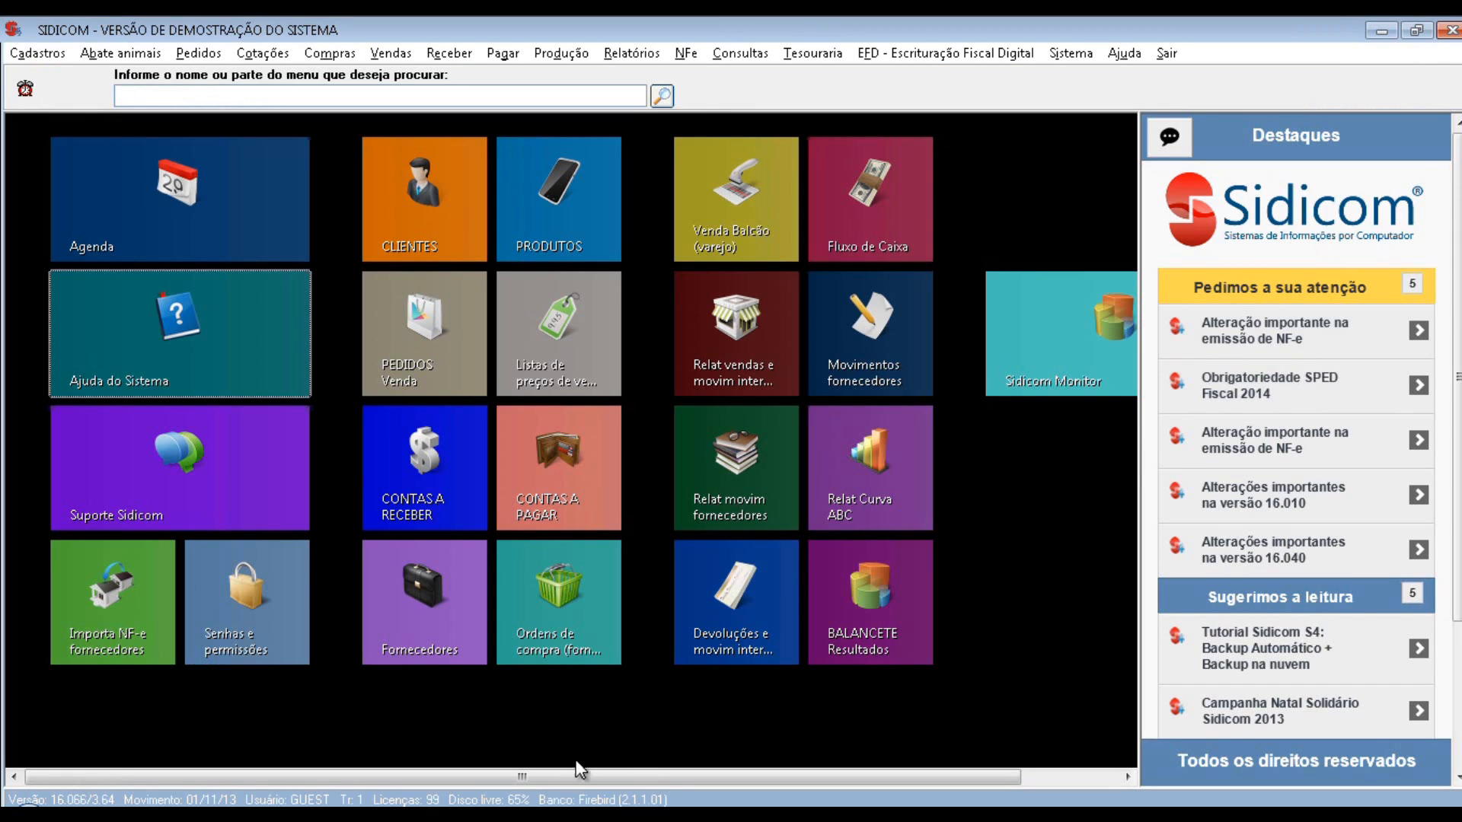
Switch to pro011_cotacoes_clientes.doc in Microsoft Word and review the notices and sections 1 to 3.1 on customer quotations
{"action": "left_click", "coordinate": [483, 805]}
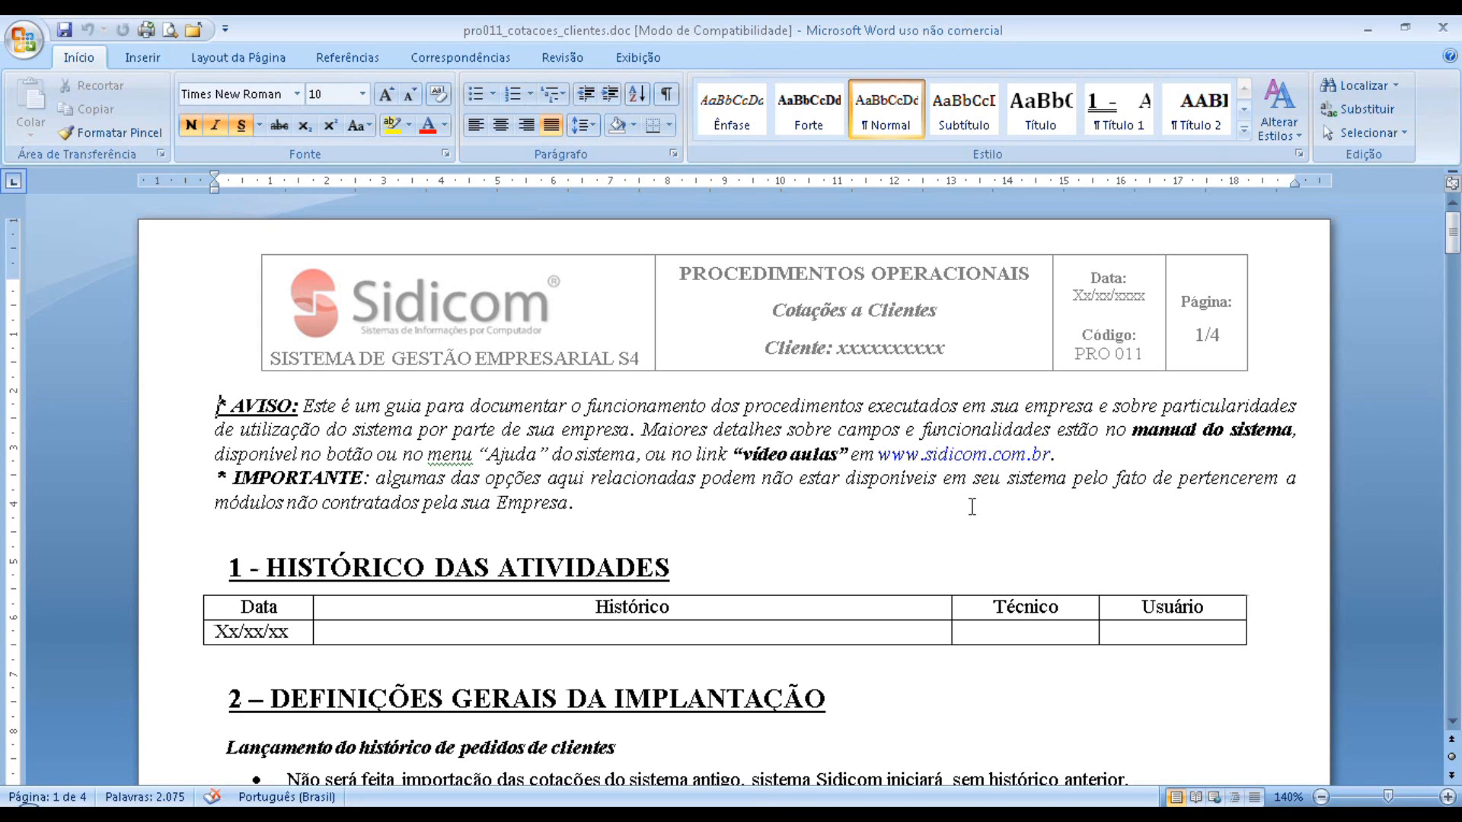
{"action": "scroll", "coordinate": [971, 506], "scroll_direction": "down", "scroll_amount": 1}
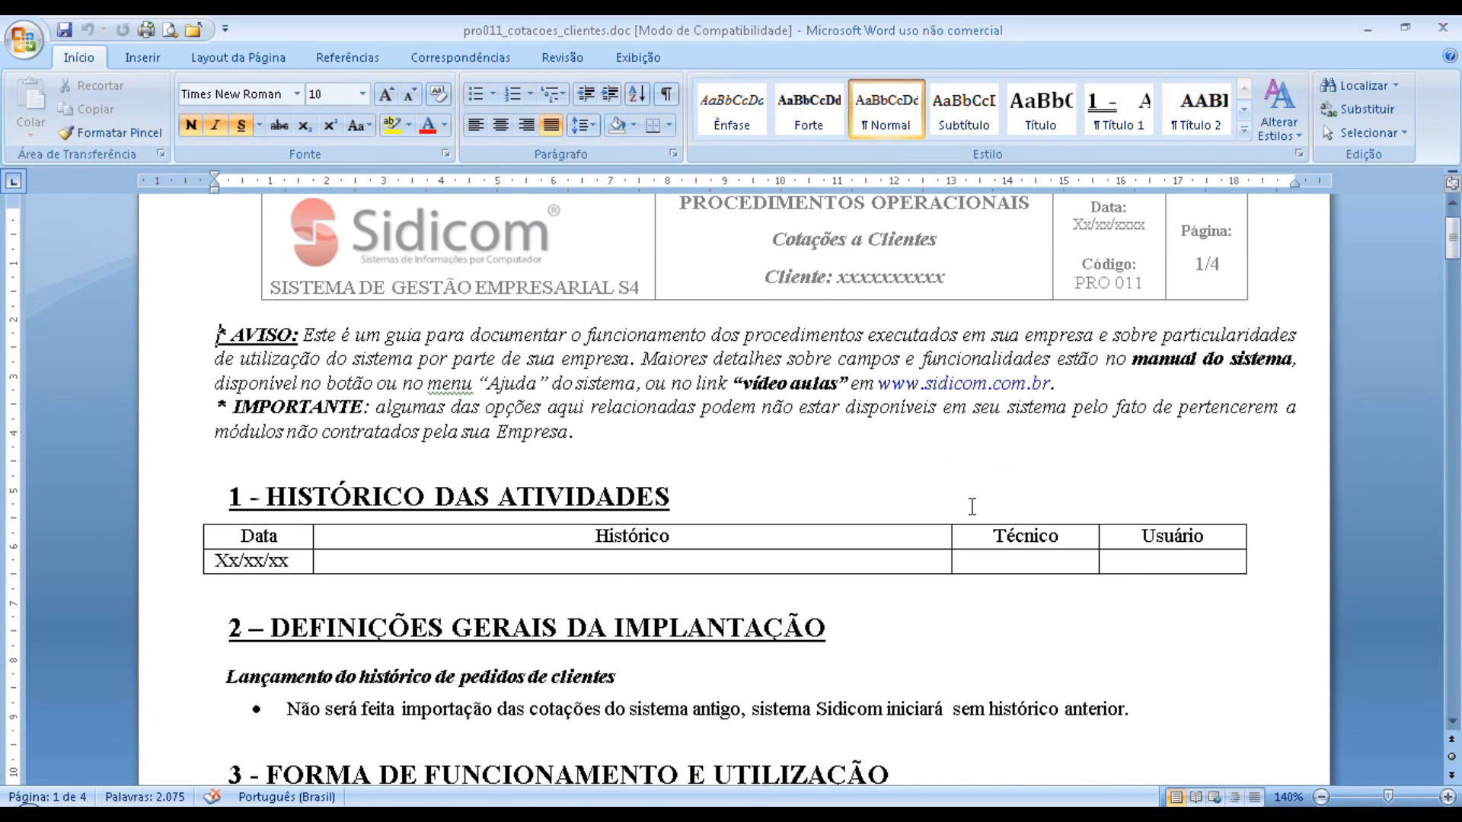
{"action": "scroll", "coordinate": [972, 506], "scroll_direction": "down", "scroll_amount": 2}
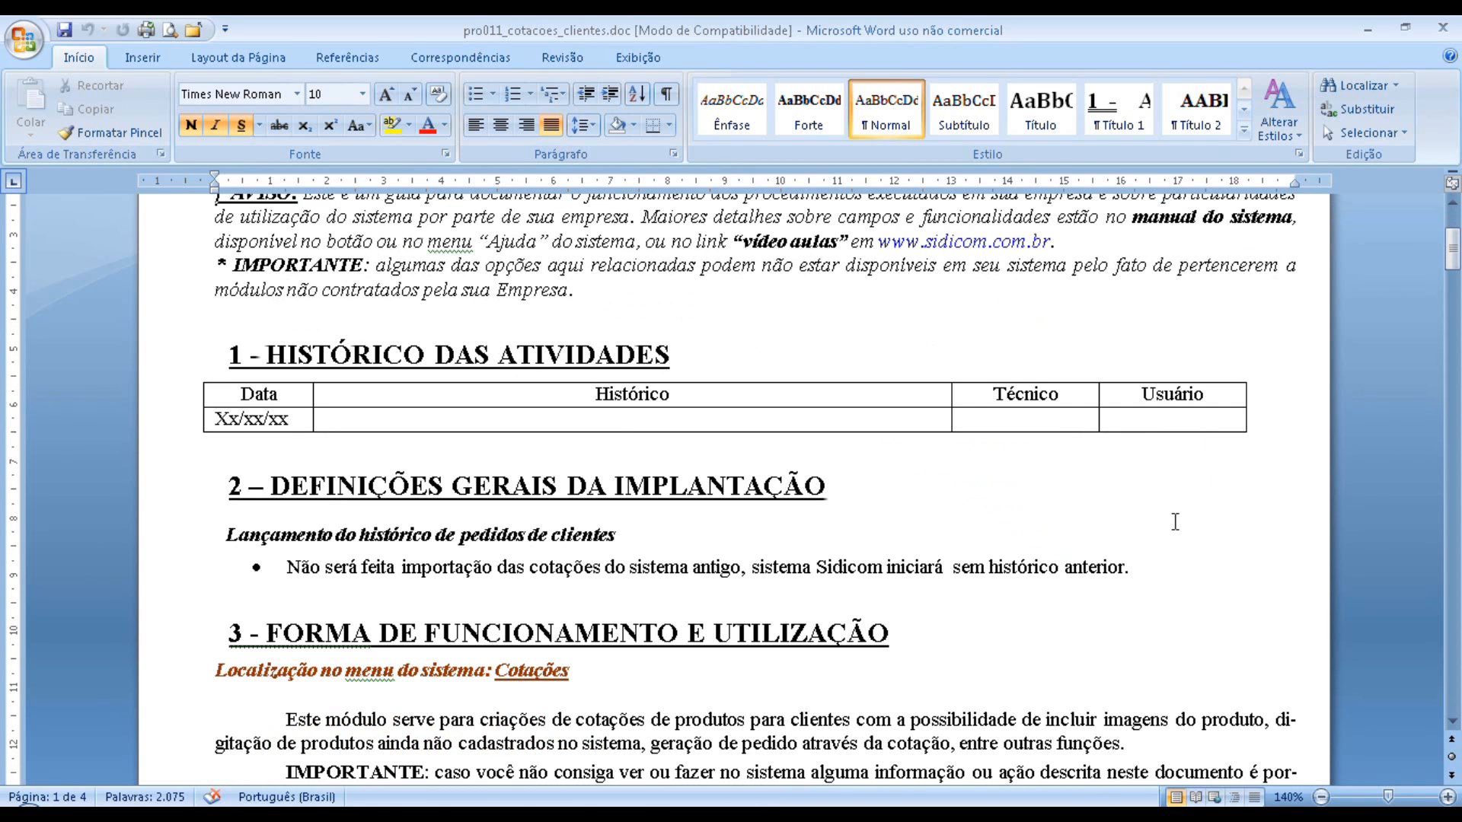
{"action": "scroll", "coordinate": [1175, 522], "scroll_direction": "down", "scroll_amount": 3}
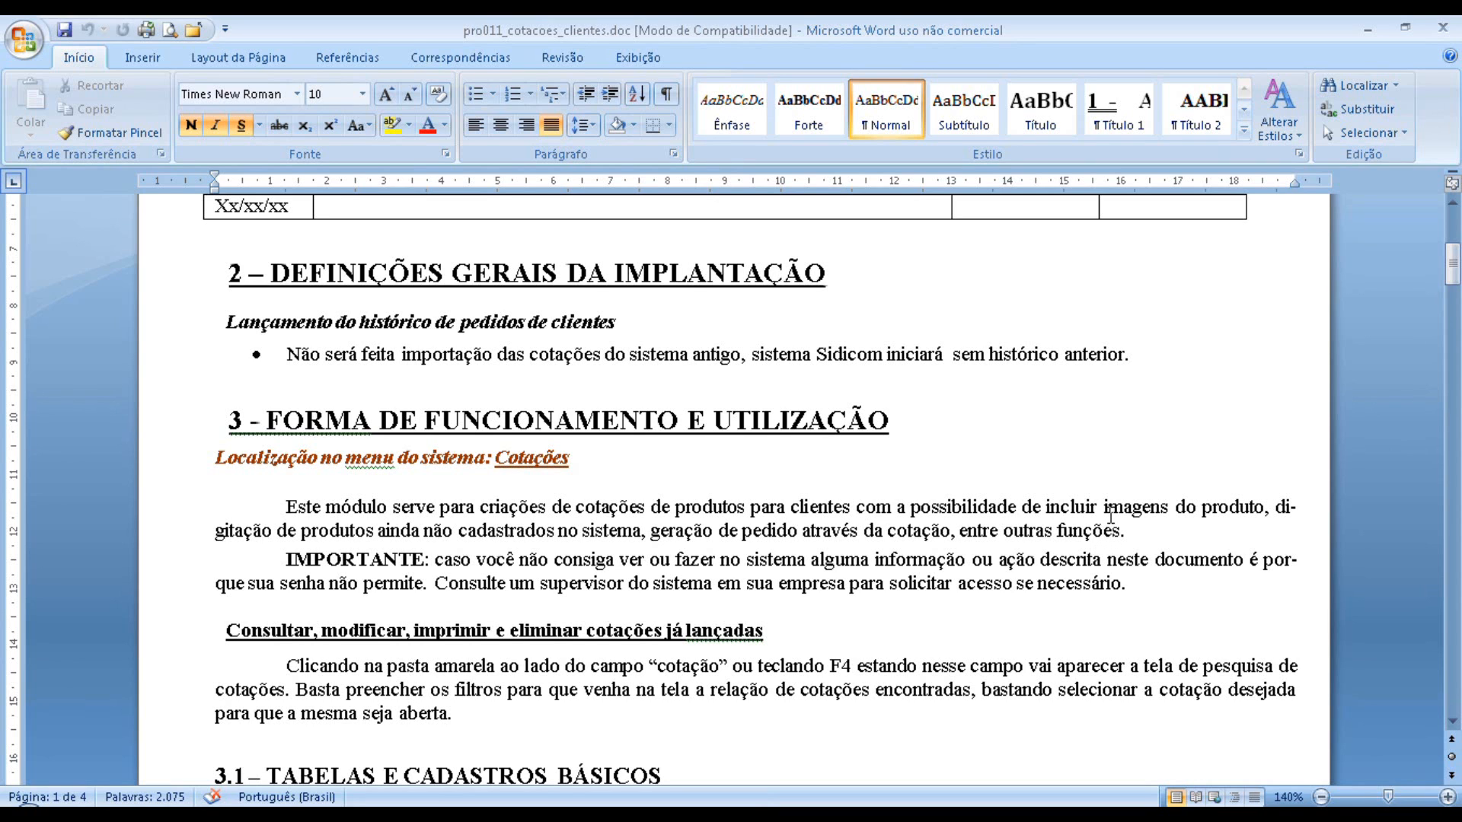
{"action": "scroll", "coordinate": [1111, 515], "scroll_direction": "down", "scroll_amount": 5}
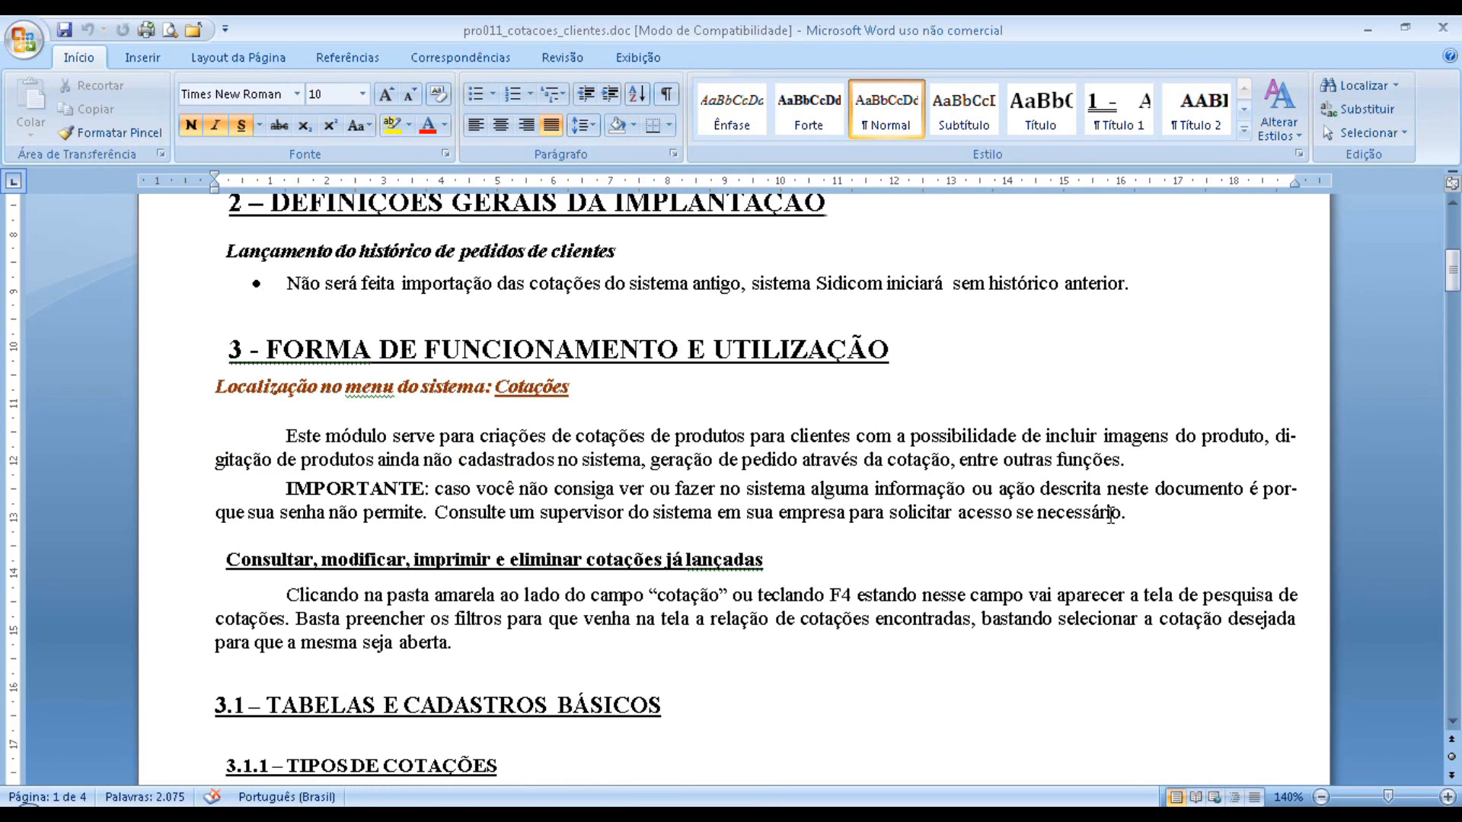
{"action": "scroll", "coordinate": [1111, 515], "scroll_direction": "down", "scroll_amount": 5}
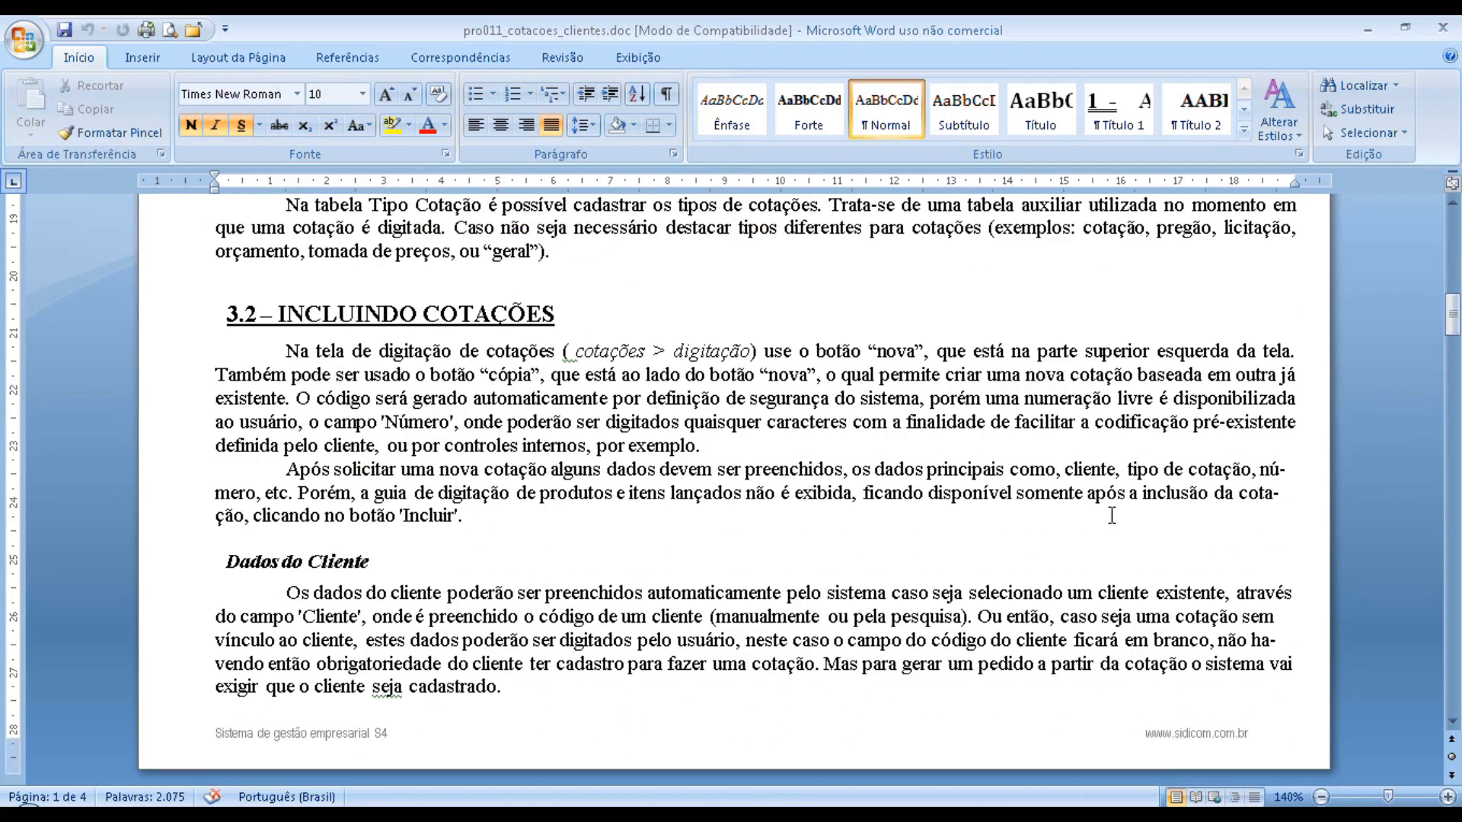
{"action": "scroll", "coordinate": [1109, 515], "scroll_direction": "up", "scroll_amount": 6}
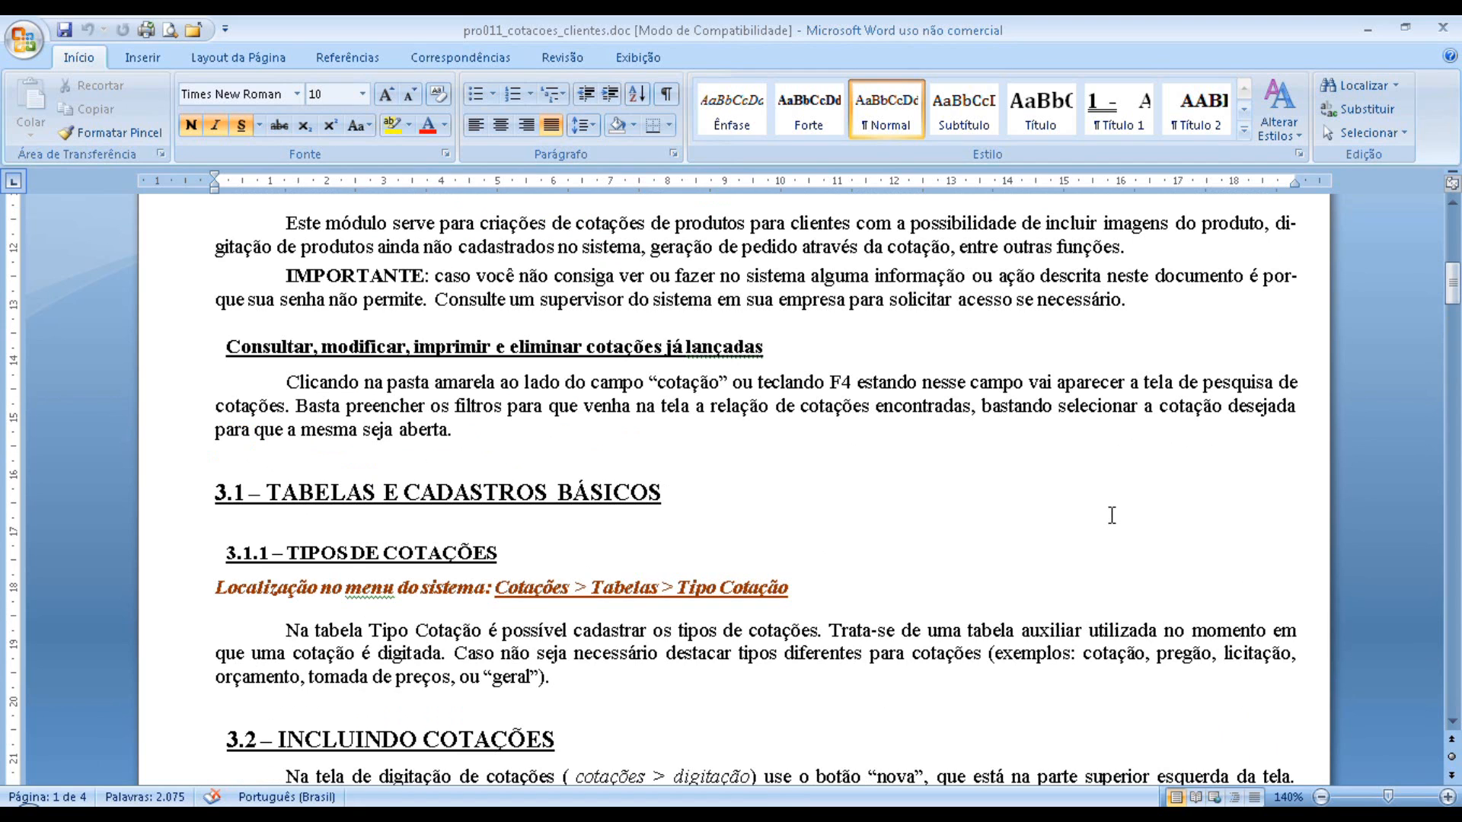
{"action": "scroll", "coordinate": [1111, 516], "scroll_direction": "up", "scroll_amount": 1}
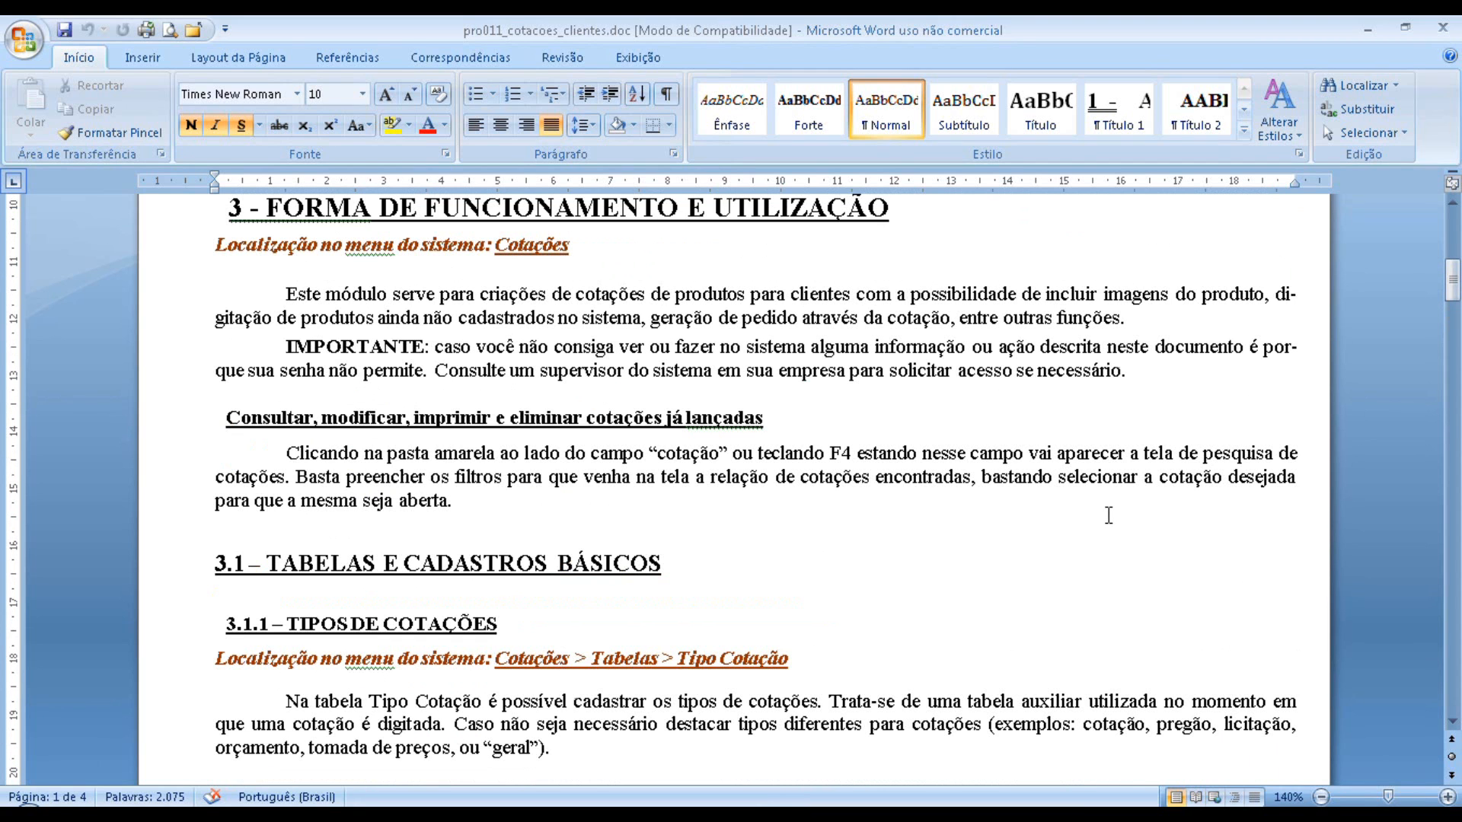
{"action": "scroll", "coordinate": [1097, 518], "scroll_direction": "up", "scroll_amount": 1}
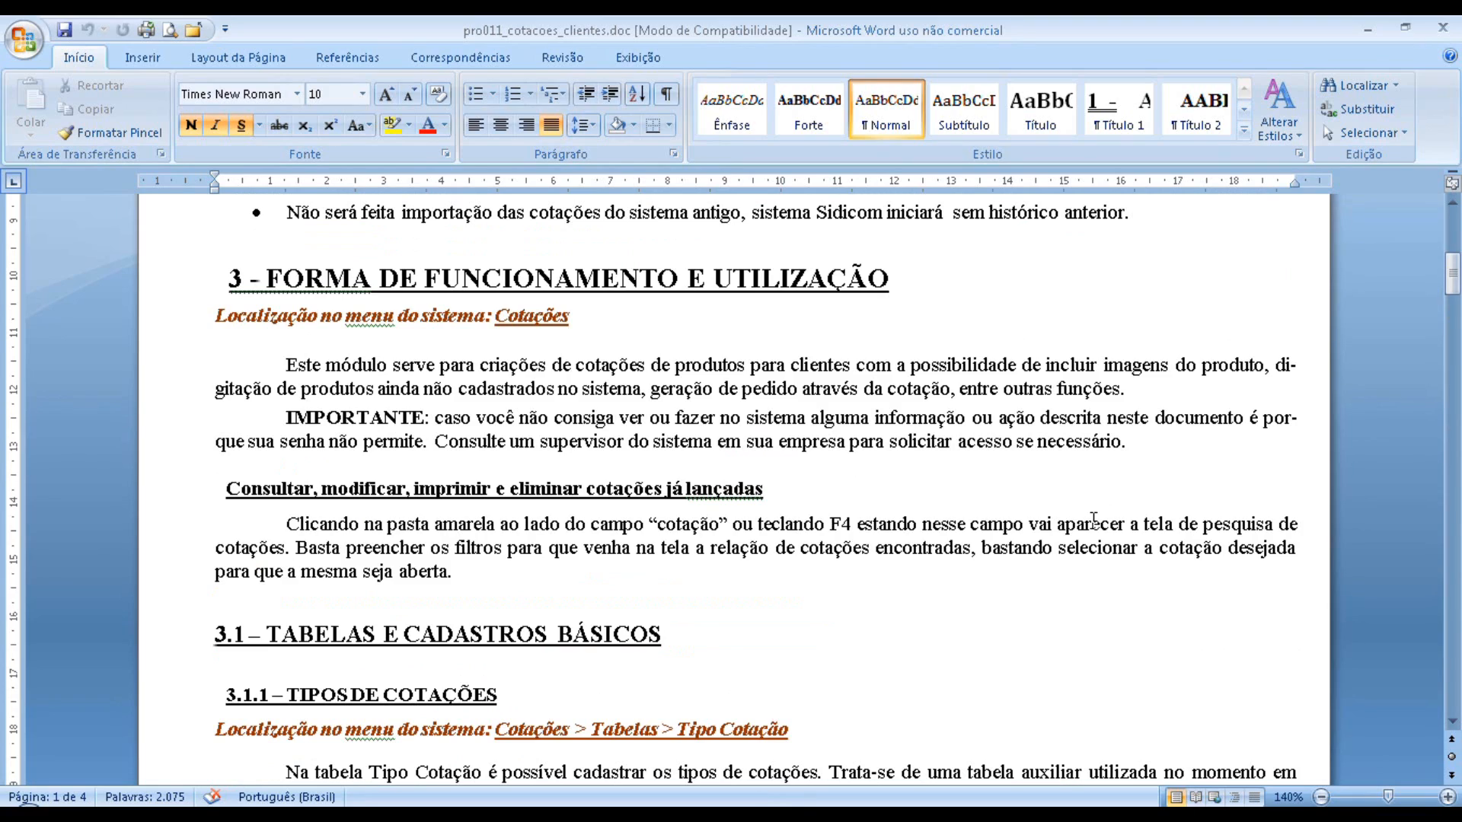
Read section 3.2 on including quotations, covering Dados do Cliente, Dados Gerais, Produtos and 3.2.1 Particularidades
{"action": "scroll", "coordinate": [1093, 520], "scroll_direction": "down", "scroll_amount": 9}
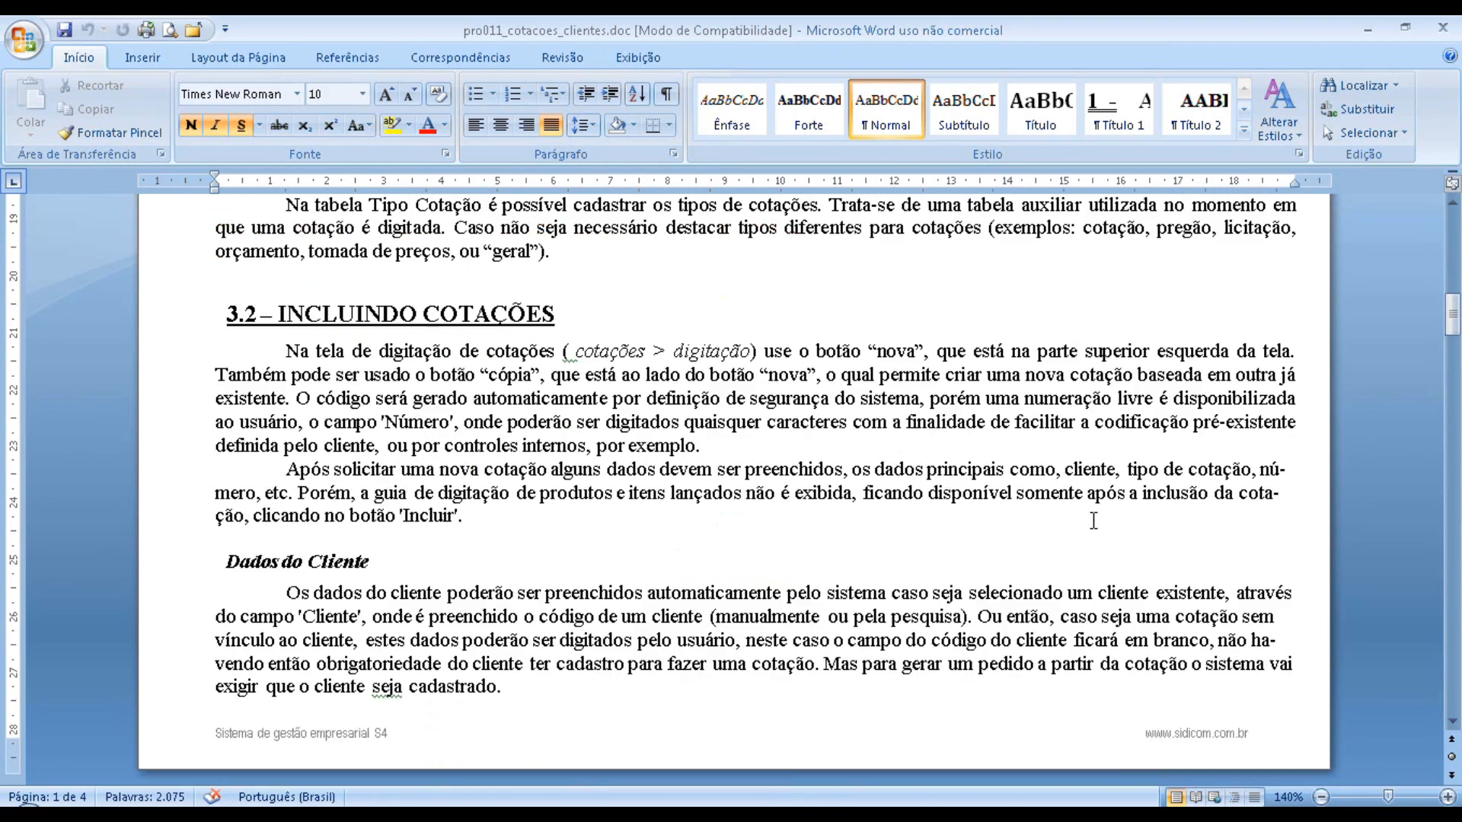
{"action": "scroll", "coordinate": [1093, 521], "scroll_direction": "down", "scroll_amount": 10}
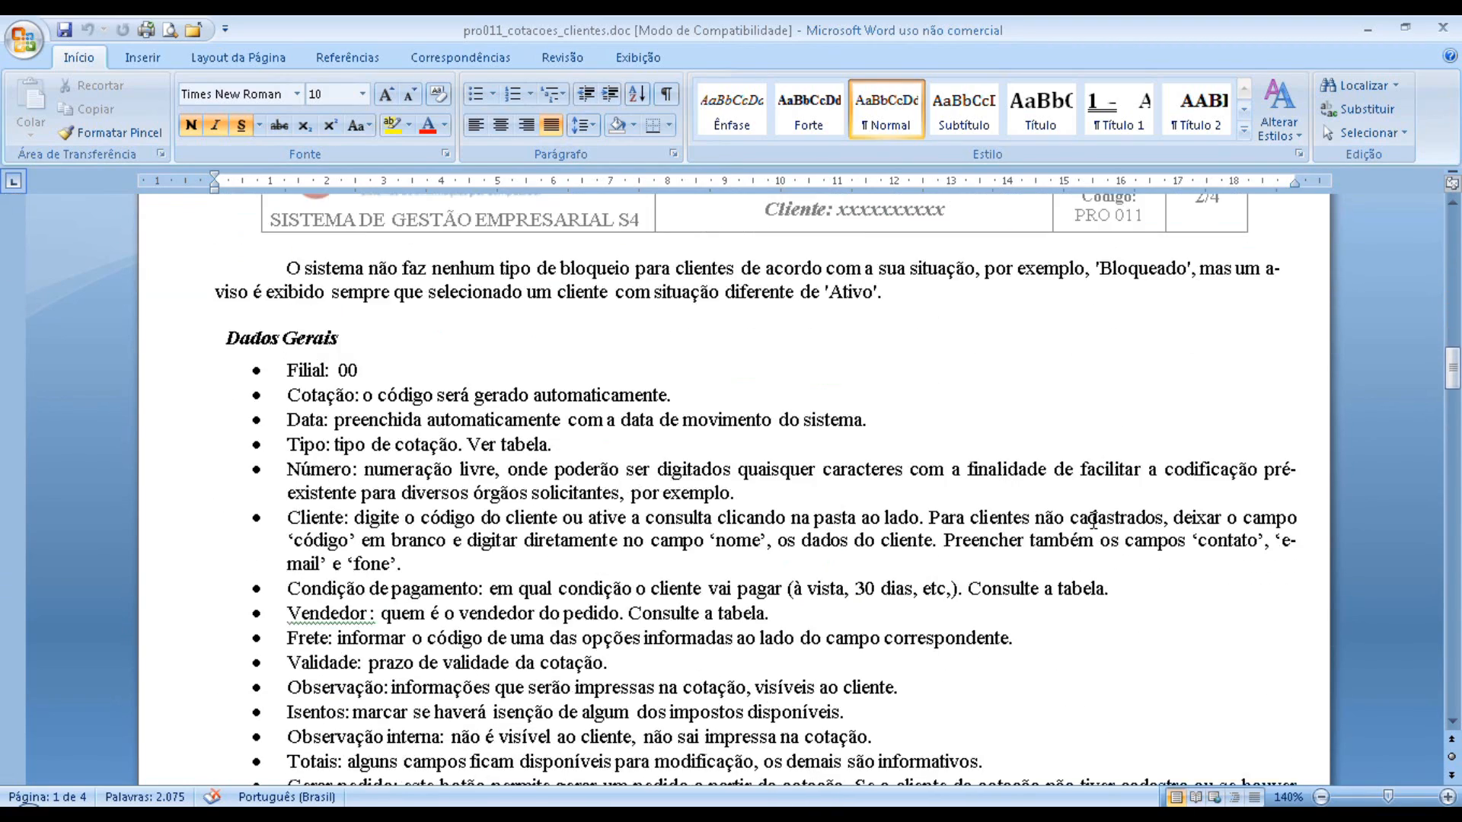
{"action": "scroll", "coordinate": [1084, 524], "scroll_direction": "down", "scroll_amount": 5}
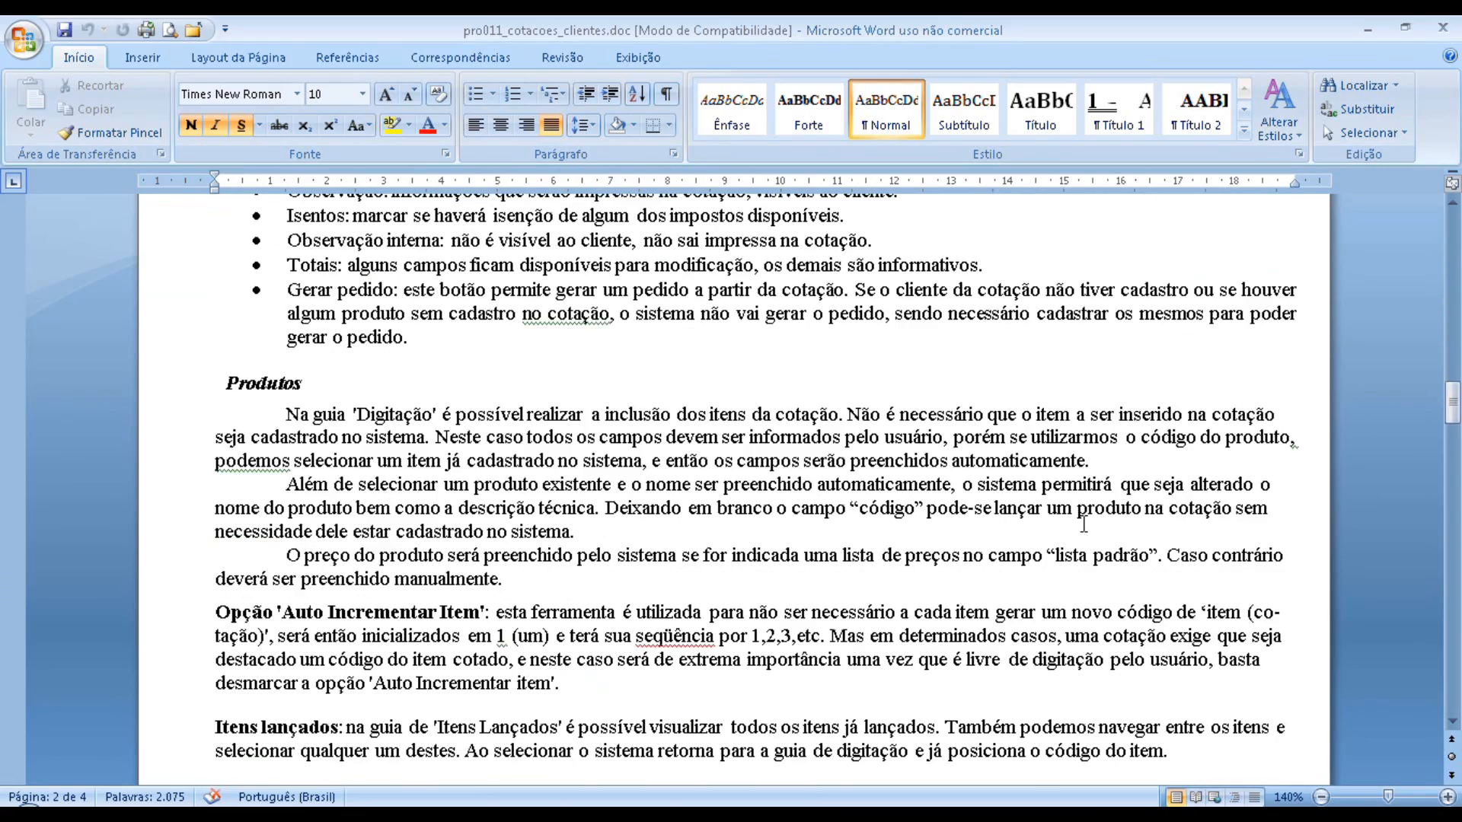
{"action": "scroll", "coordinate": [1084, 523], "scroll_direction": "down", "scroll_amount": 4}
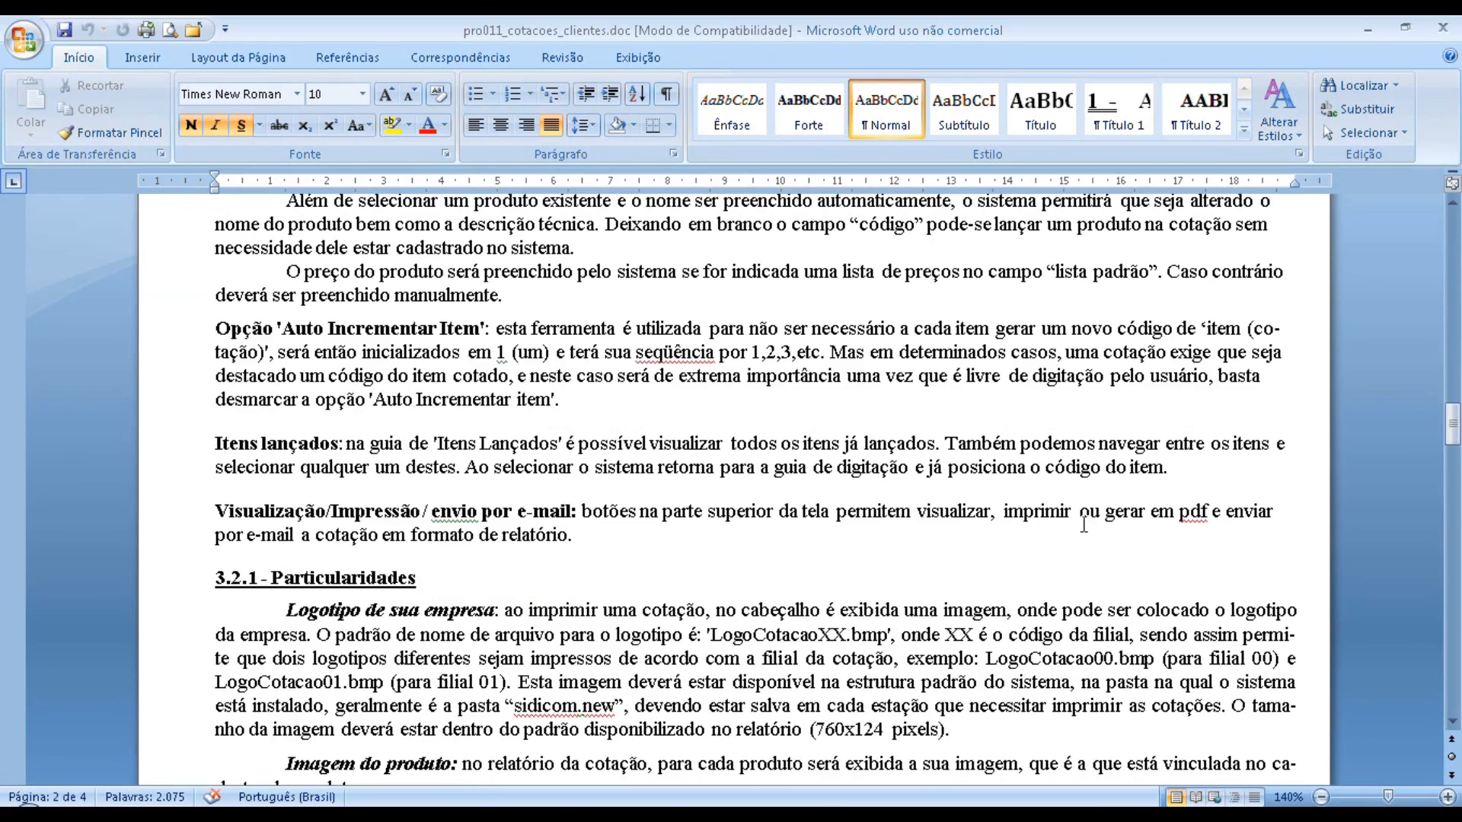
{"action": "scroll", "coordinate": [1084, 524], "scroll_direction": "down", "scroll_amount": 4}
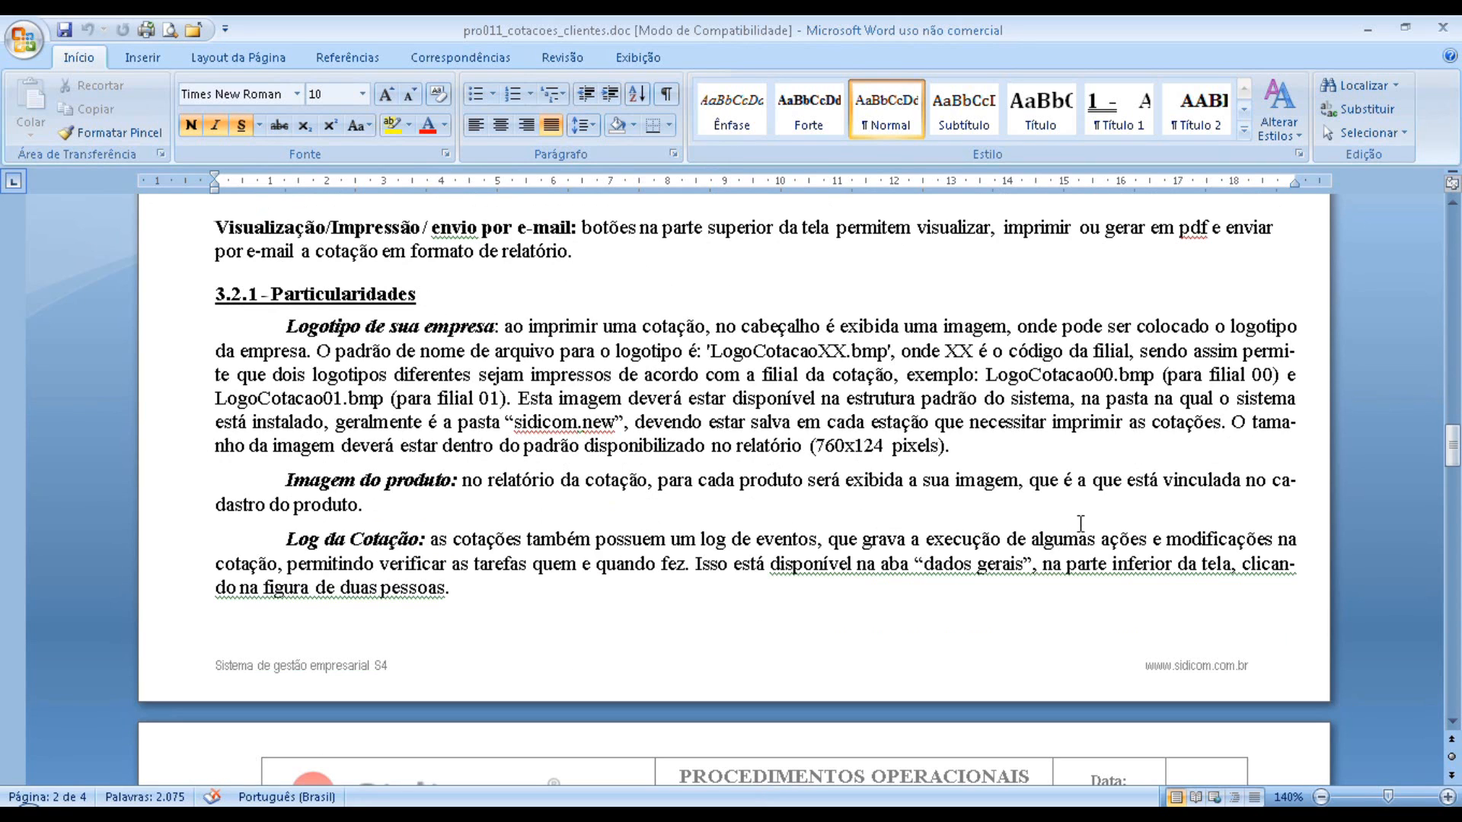
{"action": "scroll", "coordinate": [1080, 524], "scroll_direction": "down", "scroll_amount": 1}
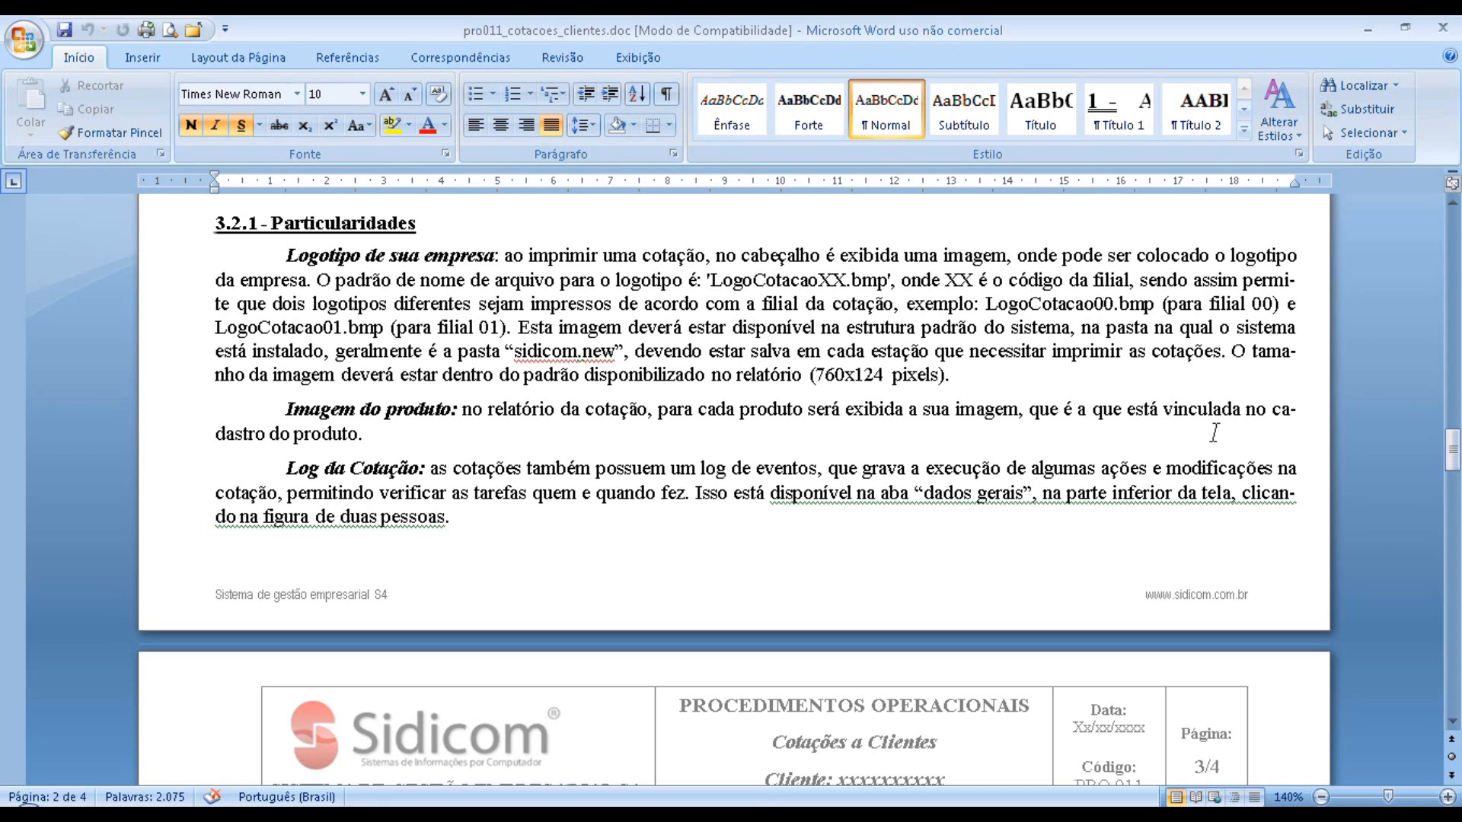
Read section 3.2.2 on Geração de Pedidos and its restrictions, and skim section 3.3 on Liberação de Cotação em Uso
{"action": "scroll", "coordinate": [1211, 432], "scroll_direction": "down", "scroll_amount": 3}
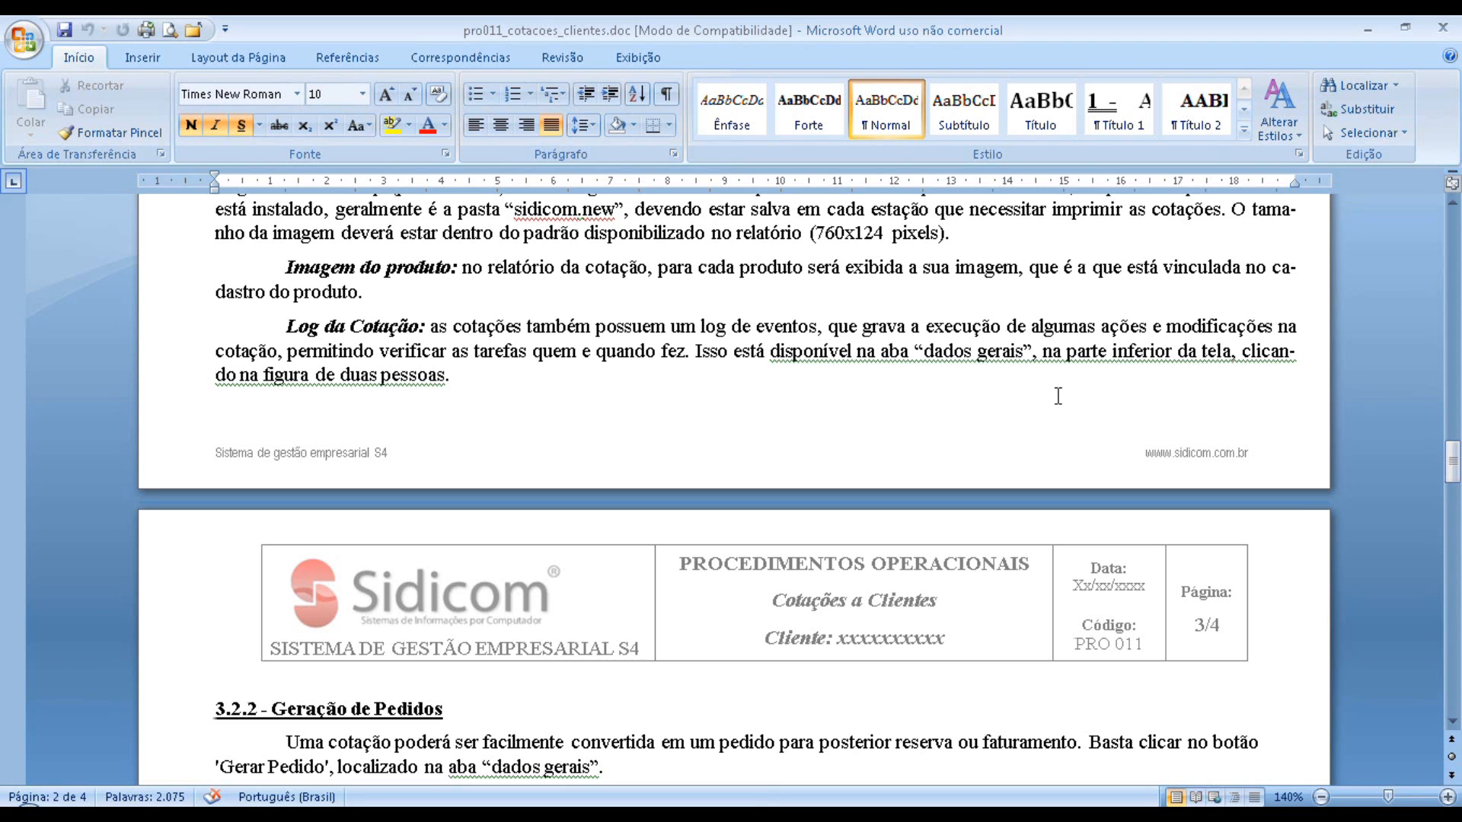
{"action": "scroll", "coordinate": [1056, 396], "scroll_direction": "down", "scroll_amount": 5}
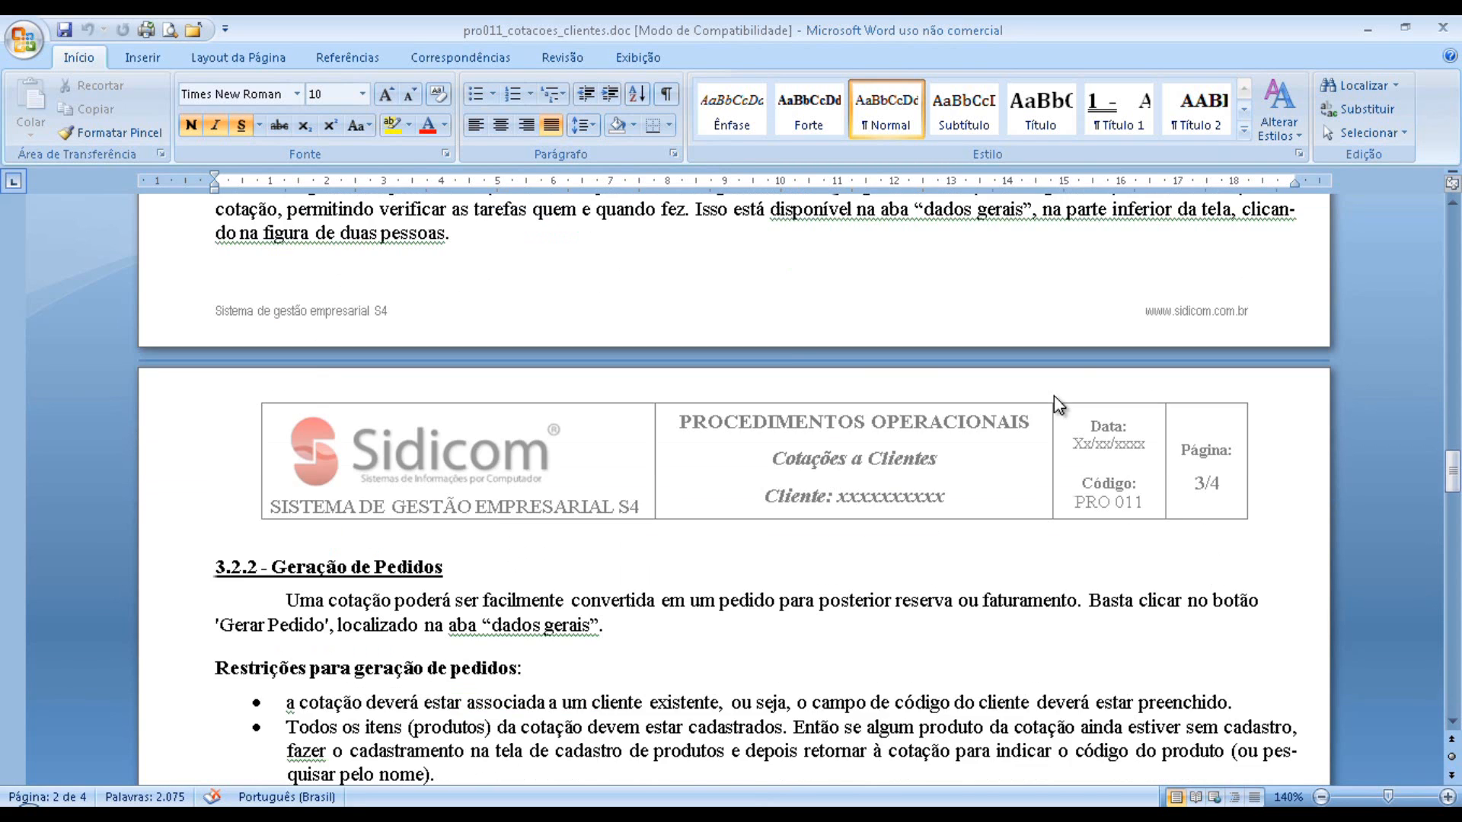
{"action": "scroll", "coordinate": [1056, 396], "scroll_direction": "down", "scroll_amount": 2}
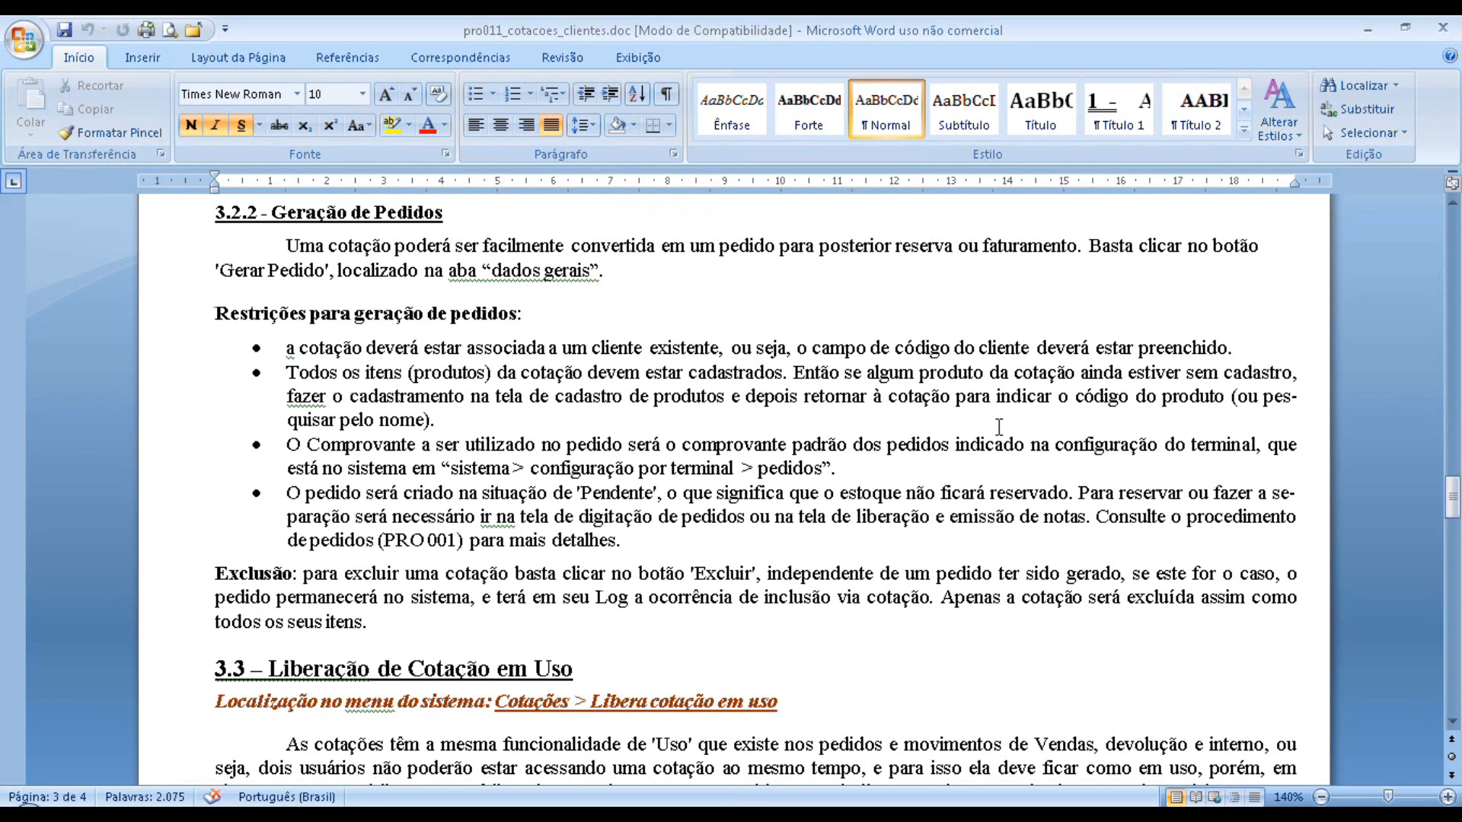
{"action": "scroll", "coordinate": [1000, 426], "scroll_direction": "down", "scroll_amount": 5}
{"action": "scroll", "coordinate": [999, 426], "scroll_direction": "down", "scroll_amount": 8}
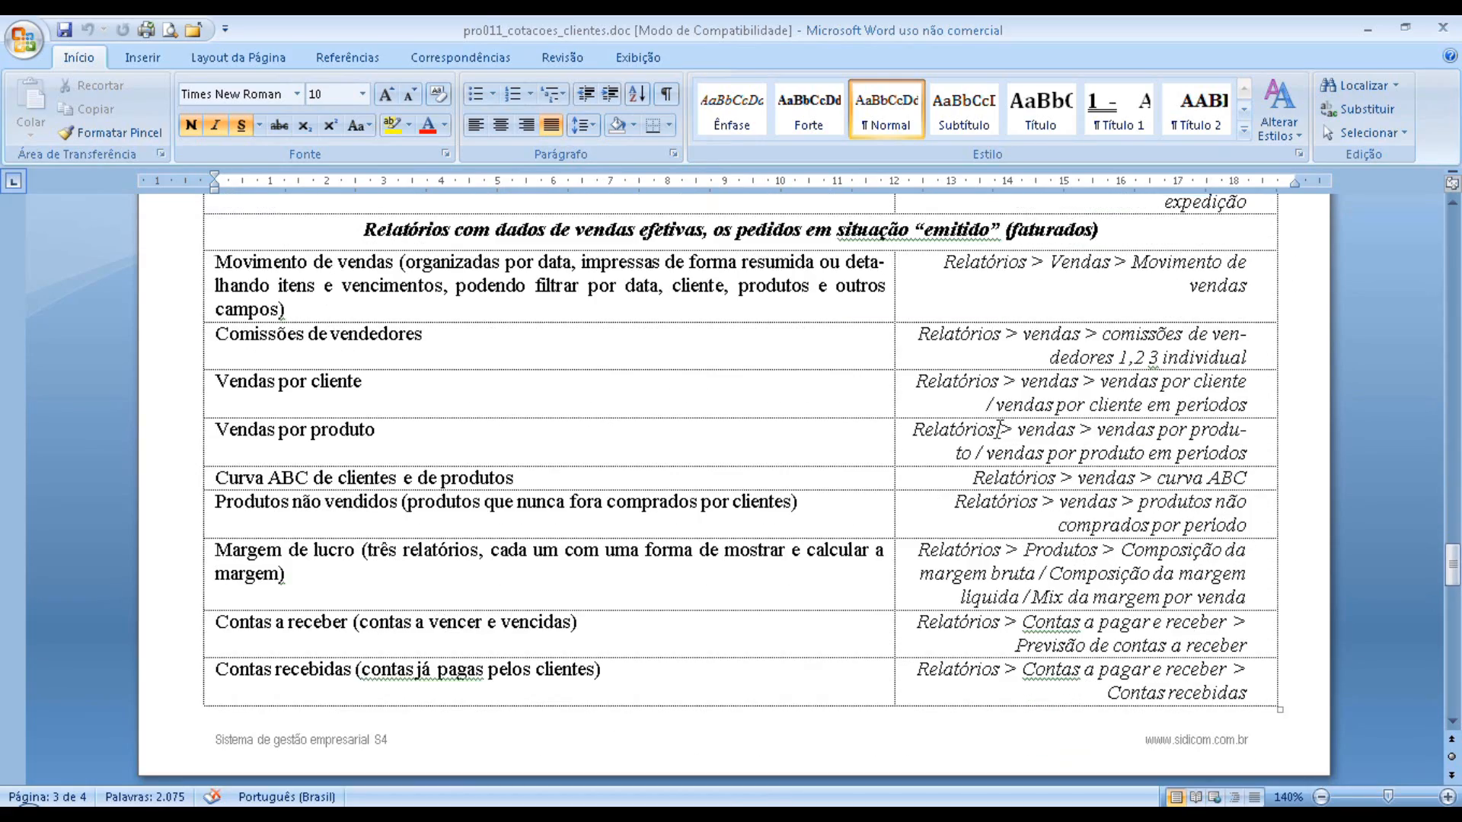
Review the report tables in section 4, Relatórios, and return to the beginning of the document
{"action": "scroll", "coordinate": [1000, 427], "scroll_direction": "up", "scroll_amount": 4}
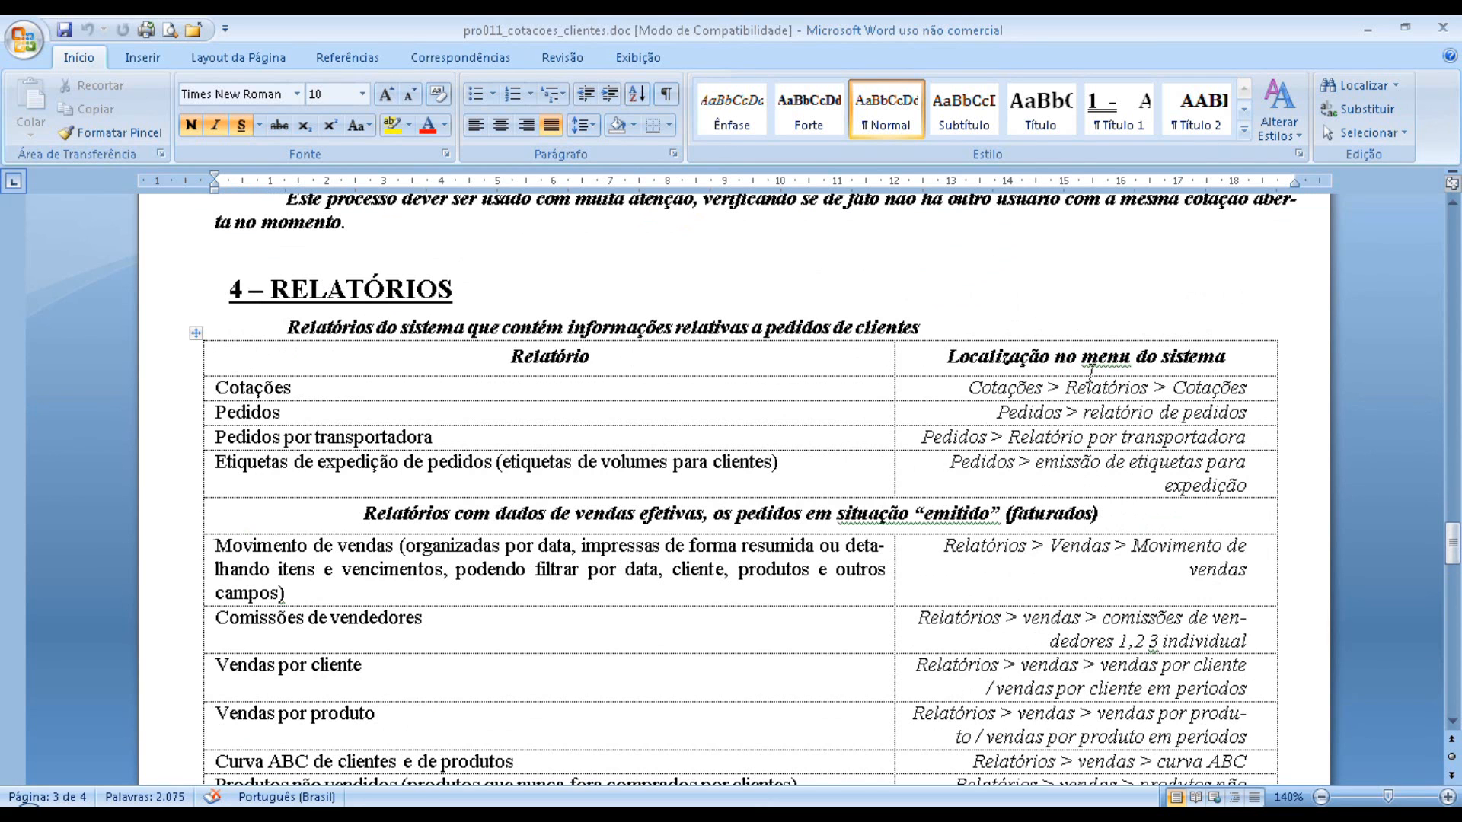
{"action": "scroll", "coordinate": [1089, 373], "scroll_direction": "down", "scroll_amount": 1}
{"action": "scroll", "coordinate": [1090, 373], "scroll_direction": "down", "scroll_amount": 4}
{"action": "scroll", "coordinate": [1088, 377], "scroll_direction": "down", "scroll_amount": 5}
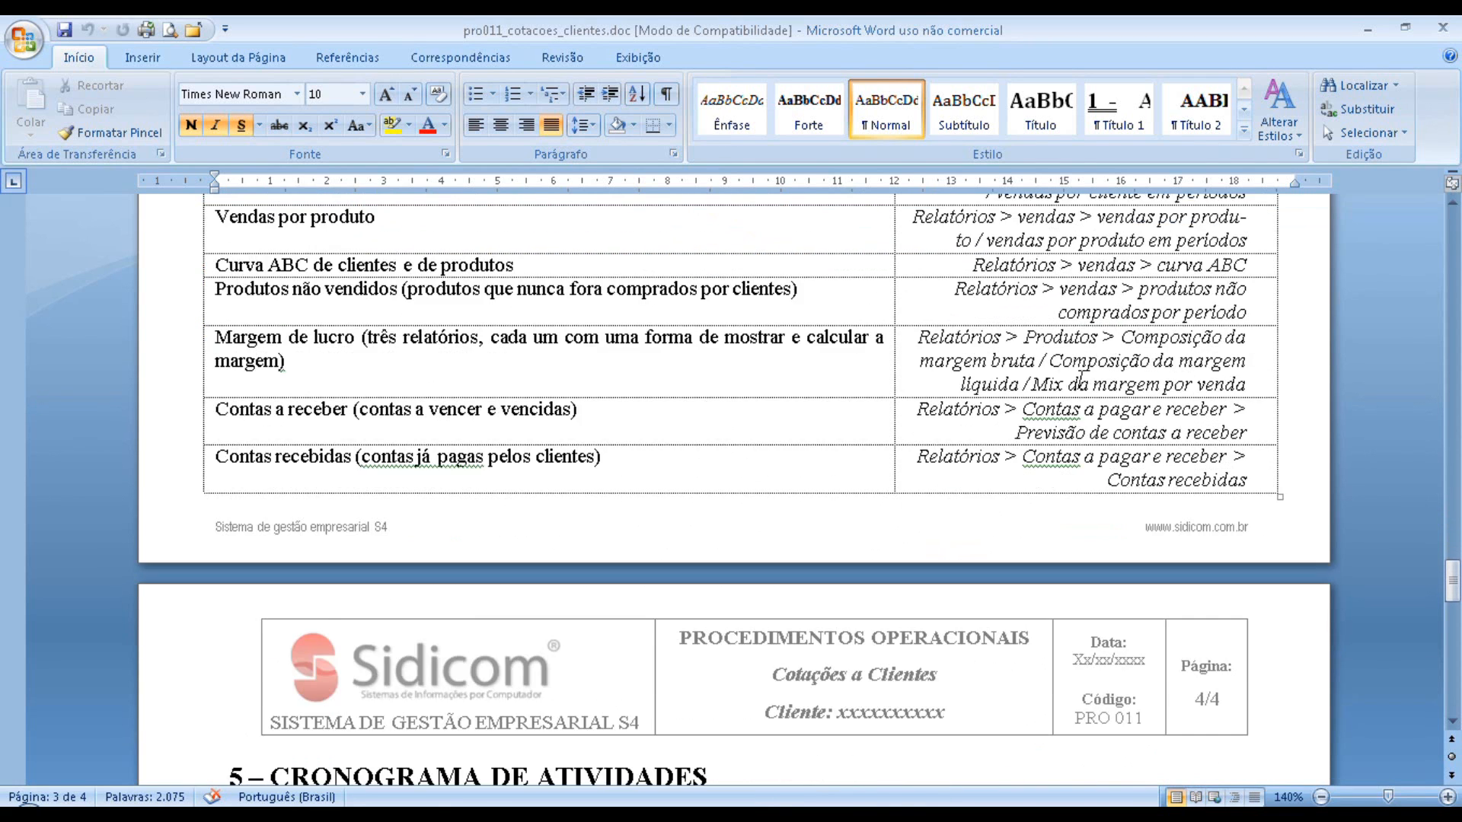
{"action": "scroll", "coordinate": [1085, 389], "scroll_direction": "up", "scroll_amount": 15}
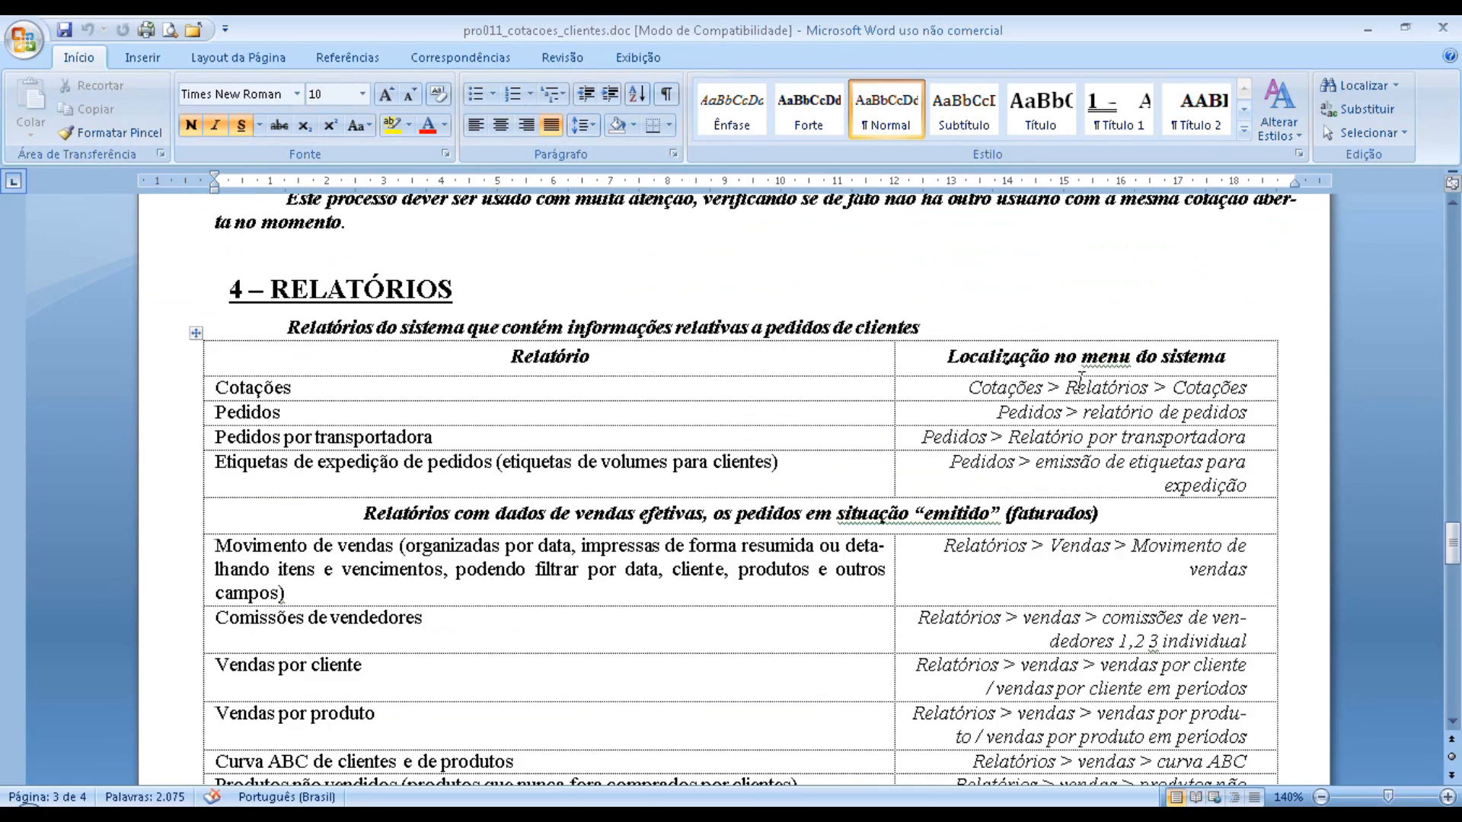
{"action": "scroll", "coordinate": [1082, 381], "scroll_direction": "up", "scroll_amount": 10}
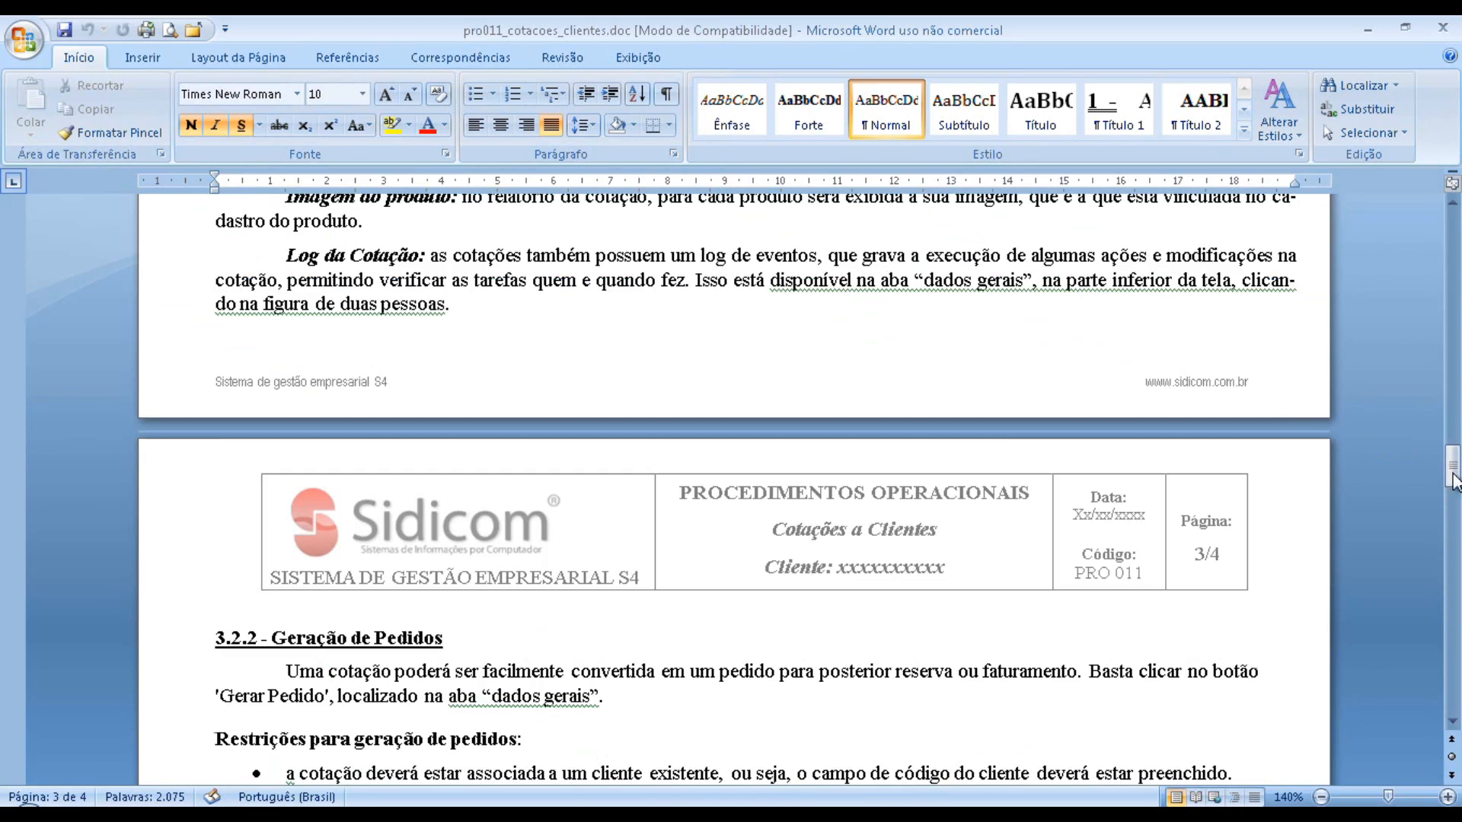
{"action": "left_click_drag", "start_coordinate": [1456, 469], "coordinate": [1456, 221]}
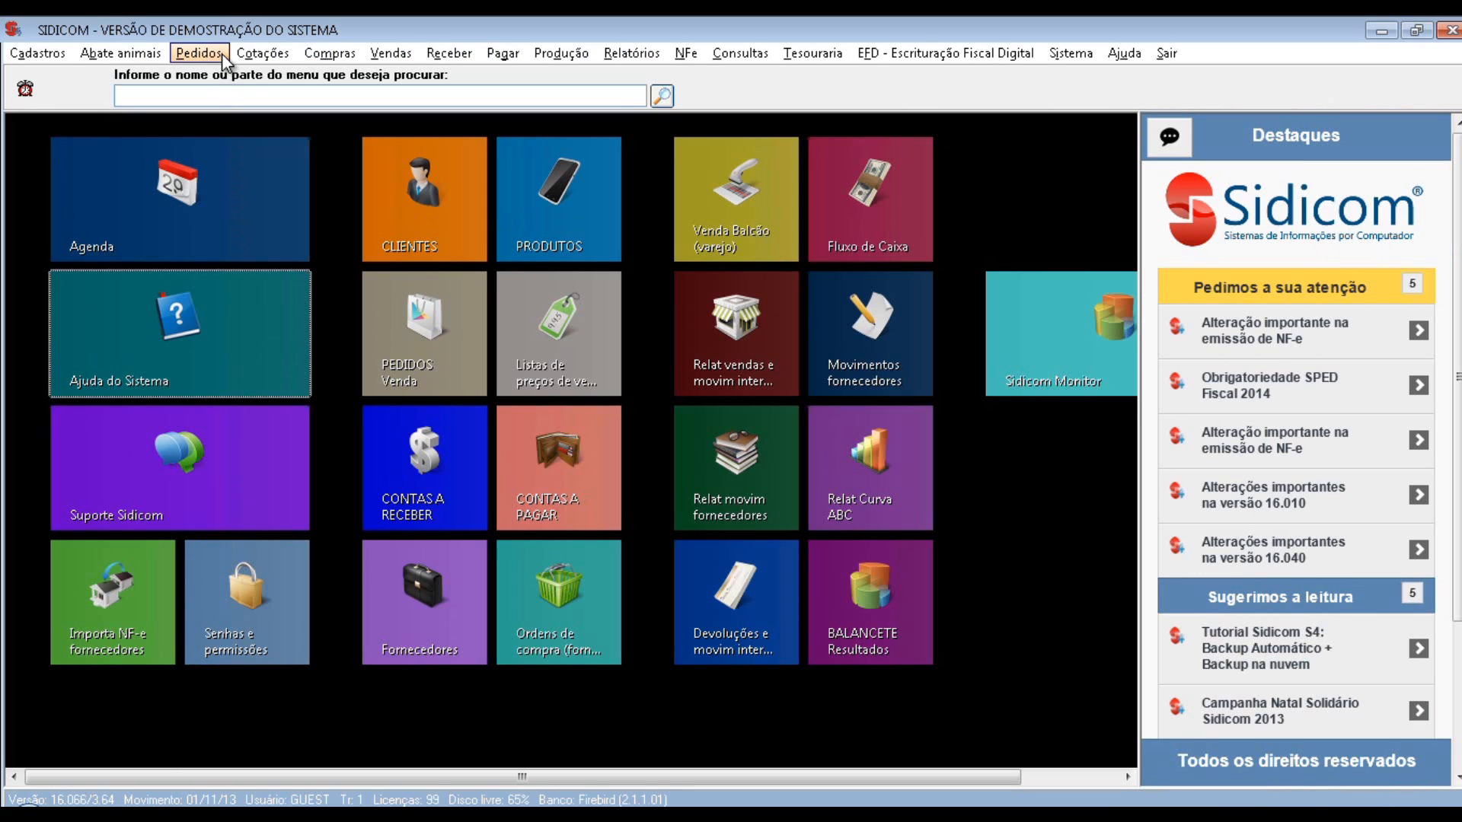
{"action": "left_click", "coordinate": [263, 53]}
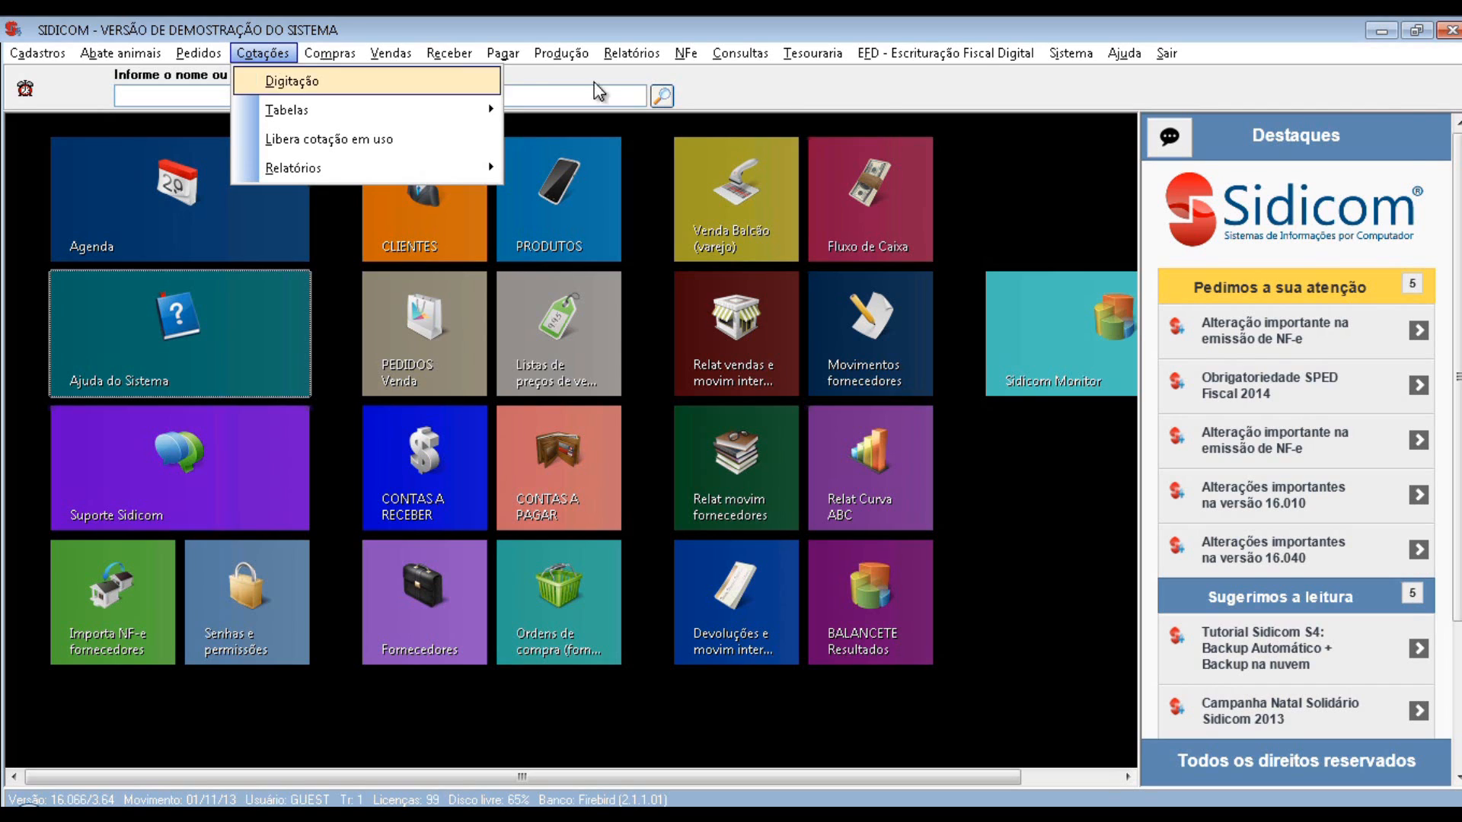
{"action": "left_click", "coordinate": [1070, 53]}
{"action": "left_click", "coordinate": [1070, 53]}
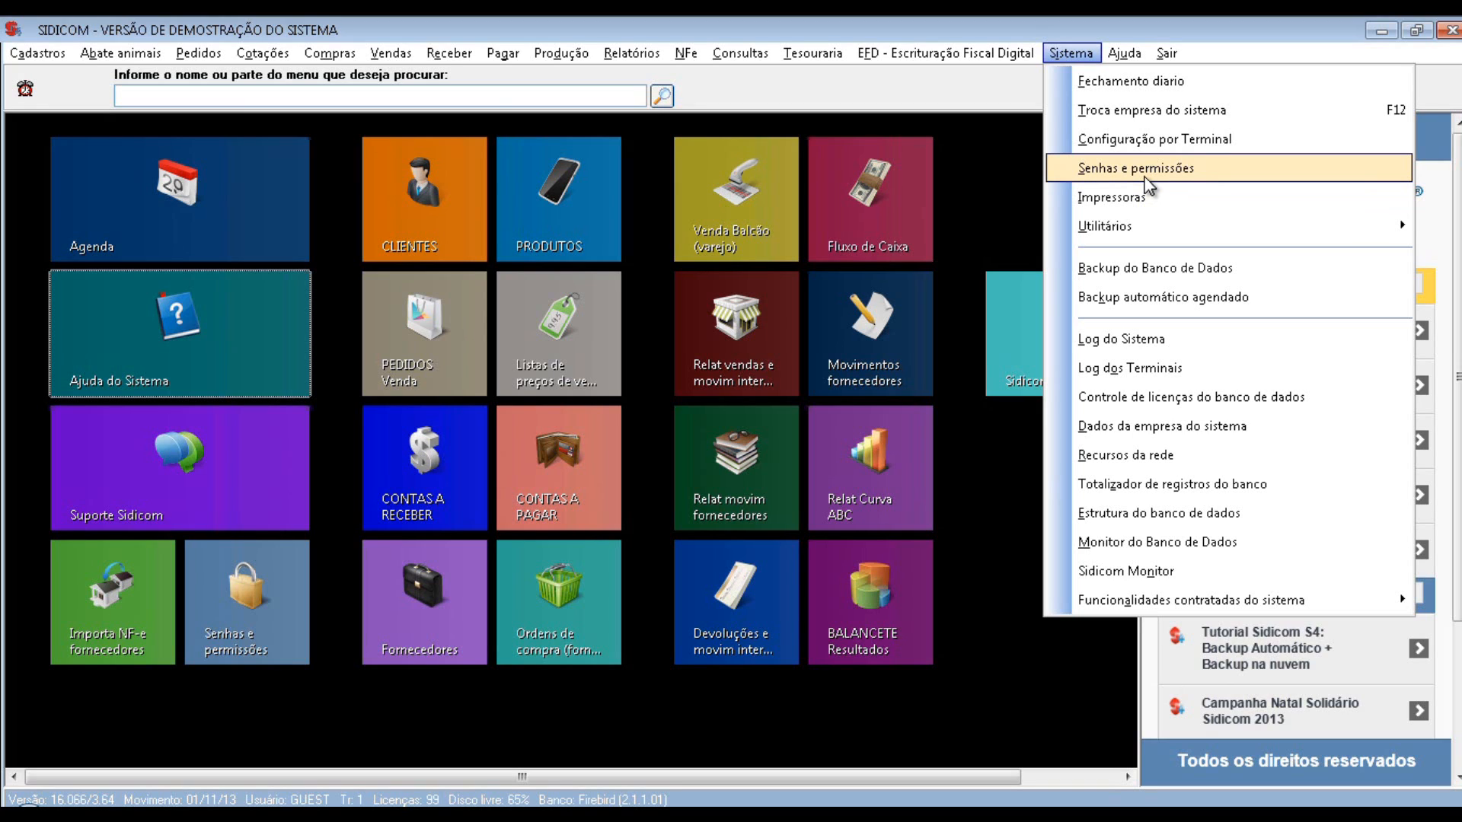
Examine the Tipo Cotação table under Cotações, try adding a blank quotation type and removing it, and close the table
{"action": "mouse_move", "coordinate": [944, 52]}
{"action": "mouse_move", "coordinate": [274, 55]}
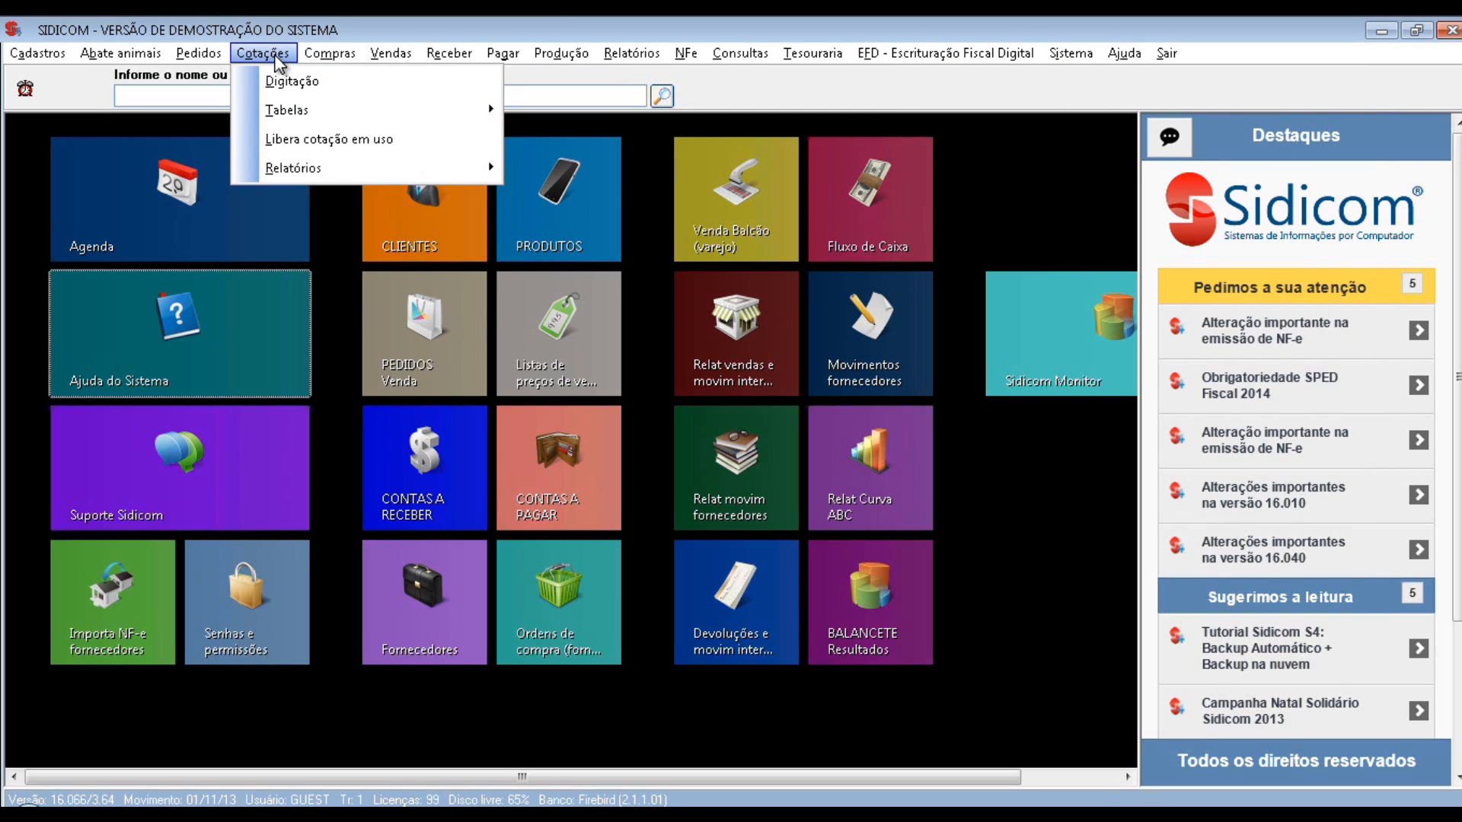
{"action": "mouse_move", "coordinate": [331, 109]}
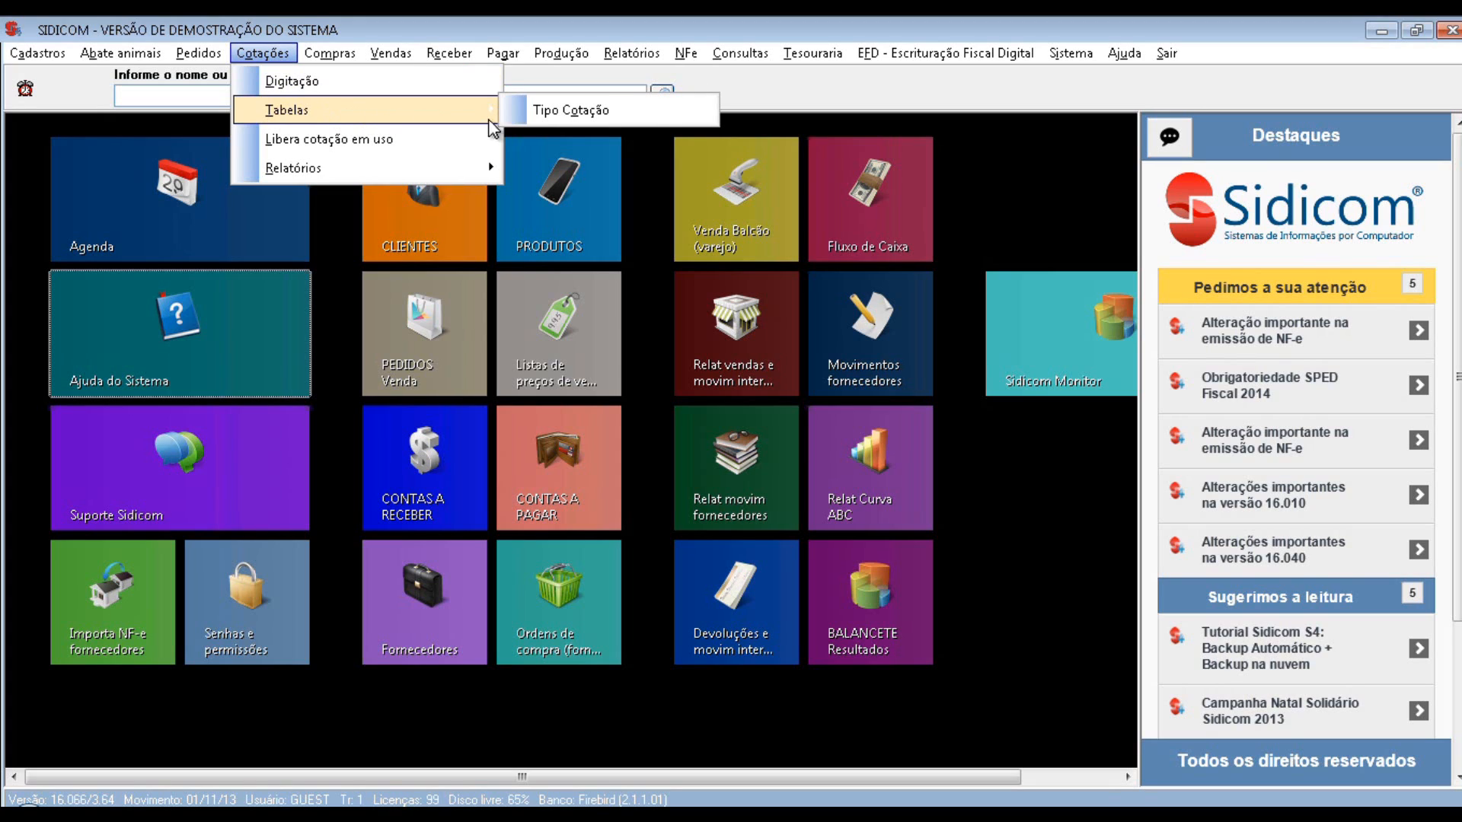
{"action": "left_click", "coordinate": [586, 114]}
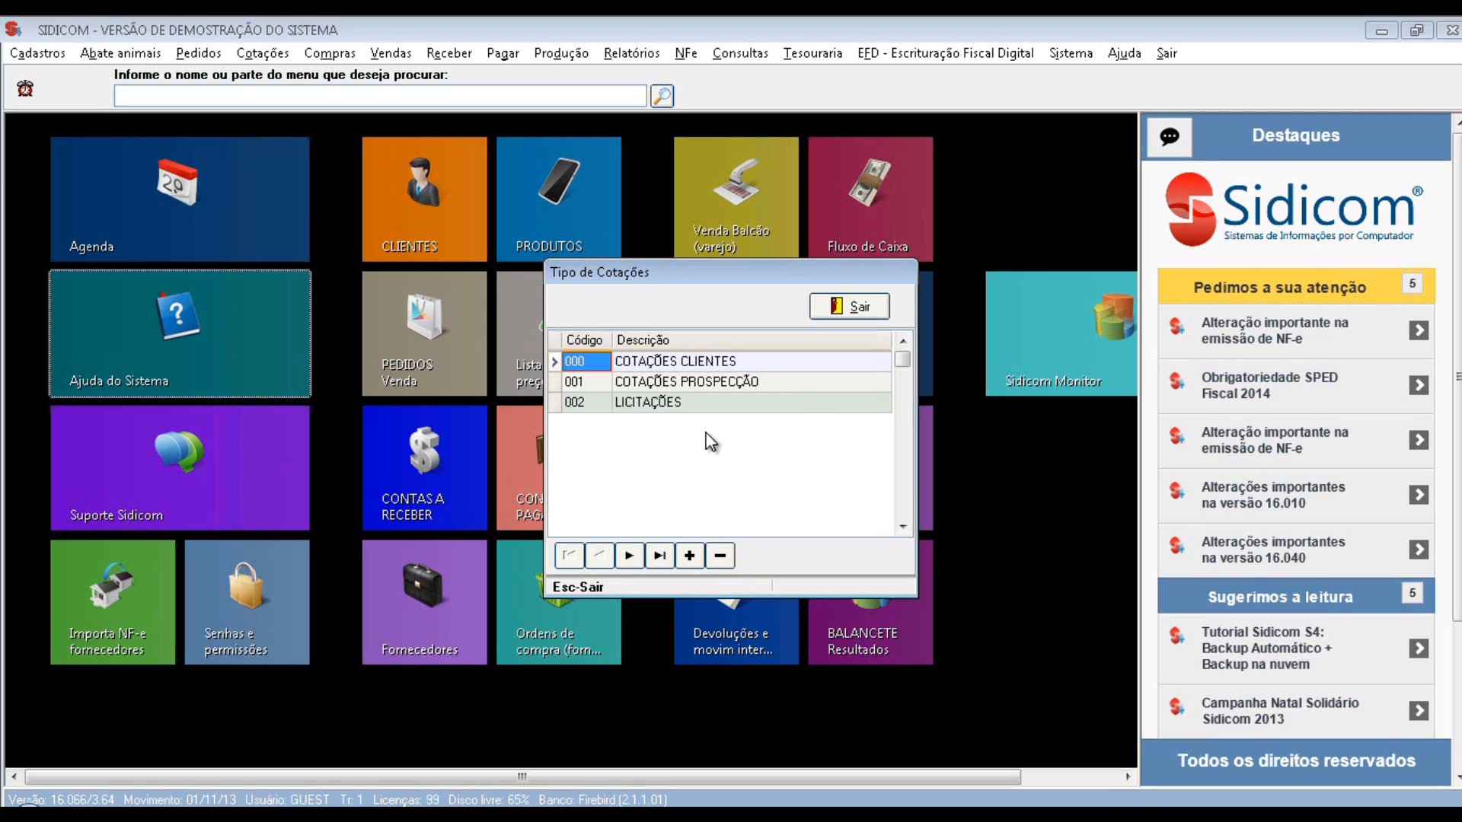
{"action": "left_click", "coordinate": [690, 555]}
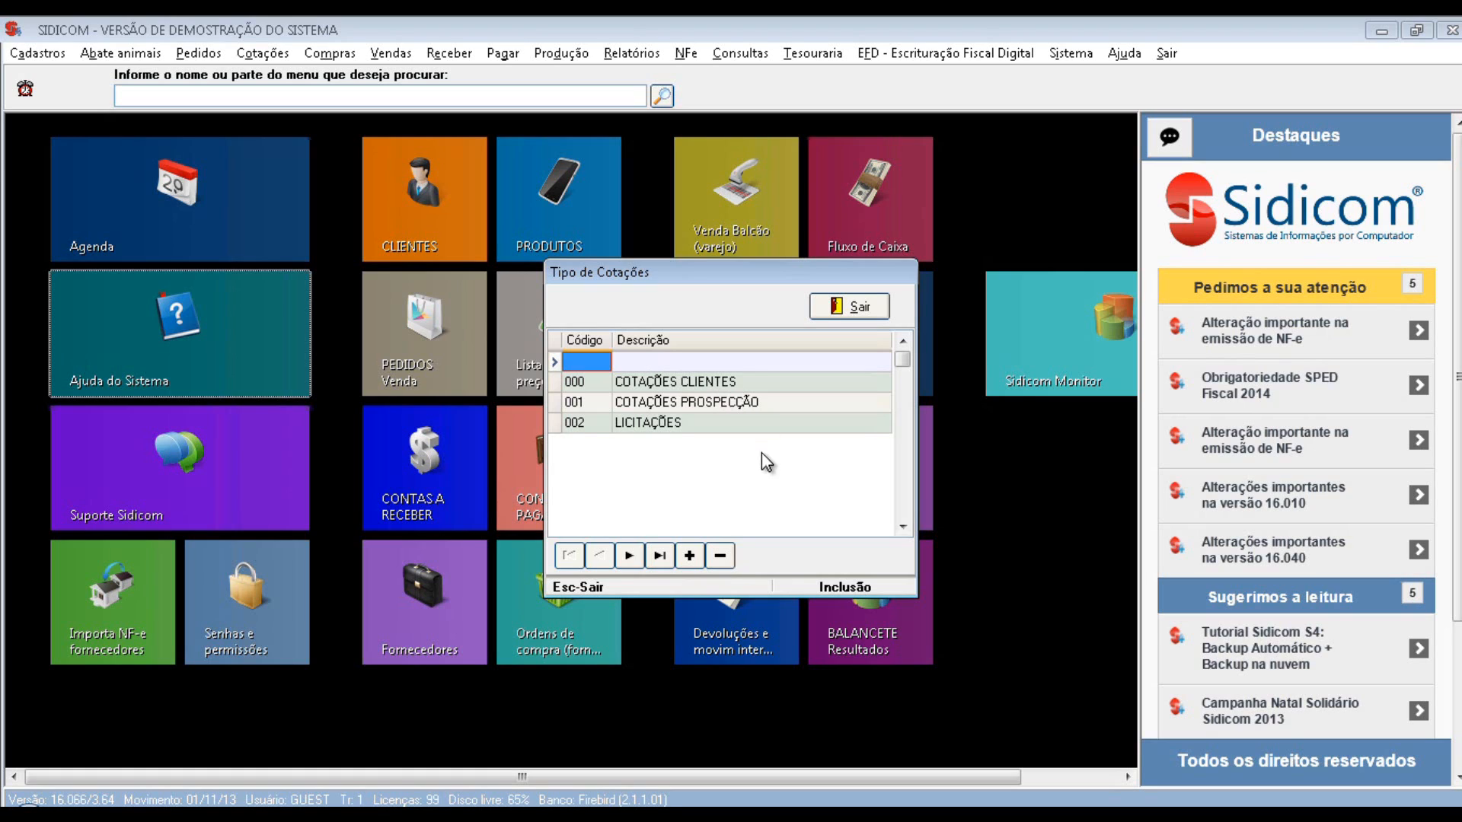
{"action": "left_click", "coordinate": [721, 556]}
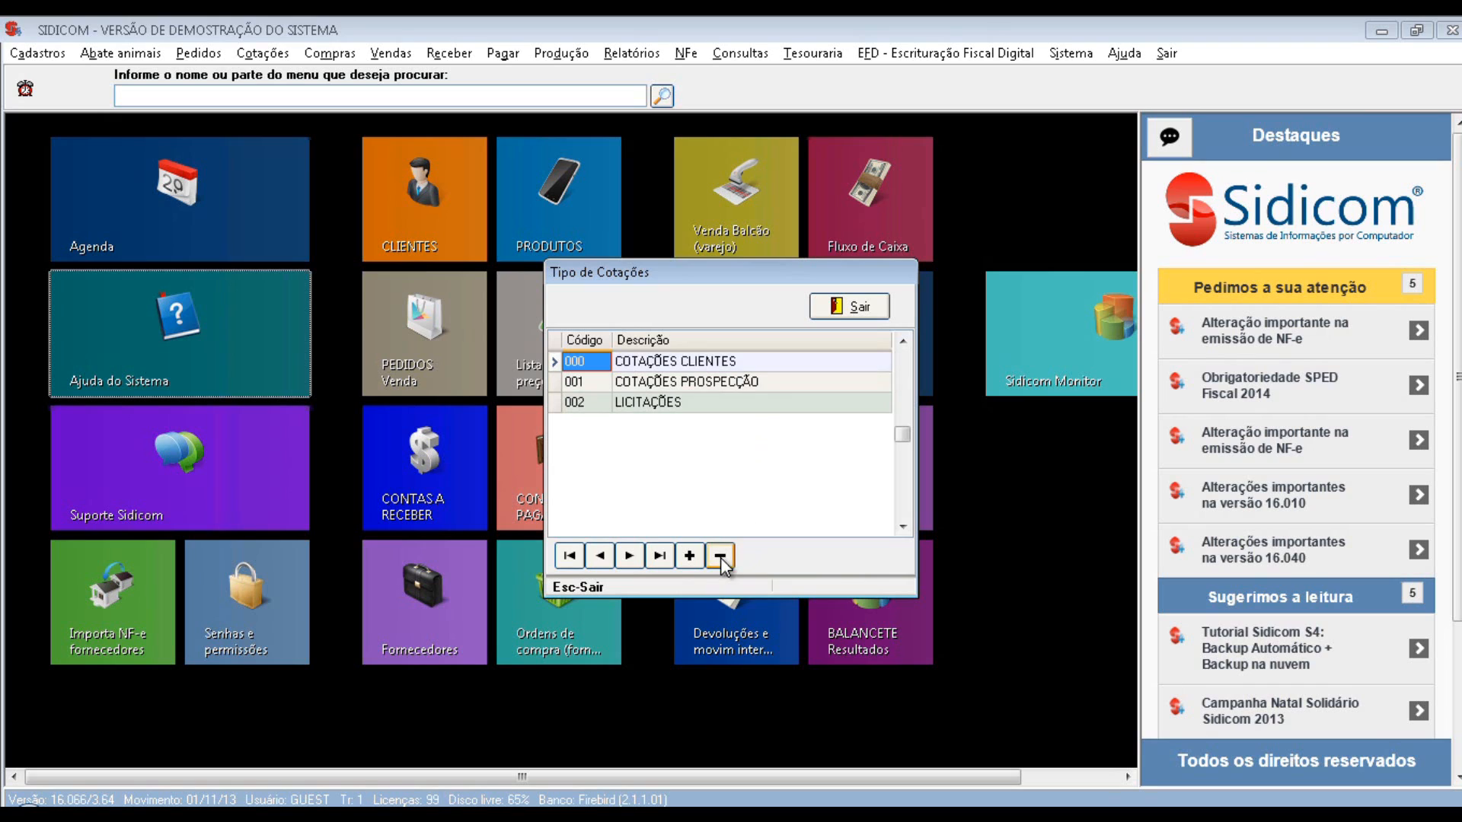
{"action": "left_click", "coordinate": [851, 312]}
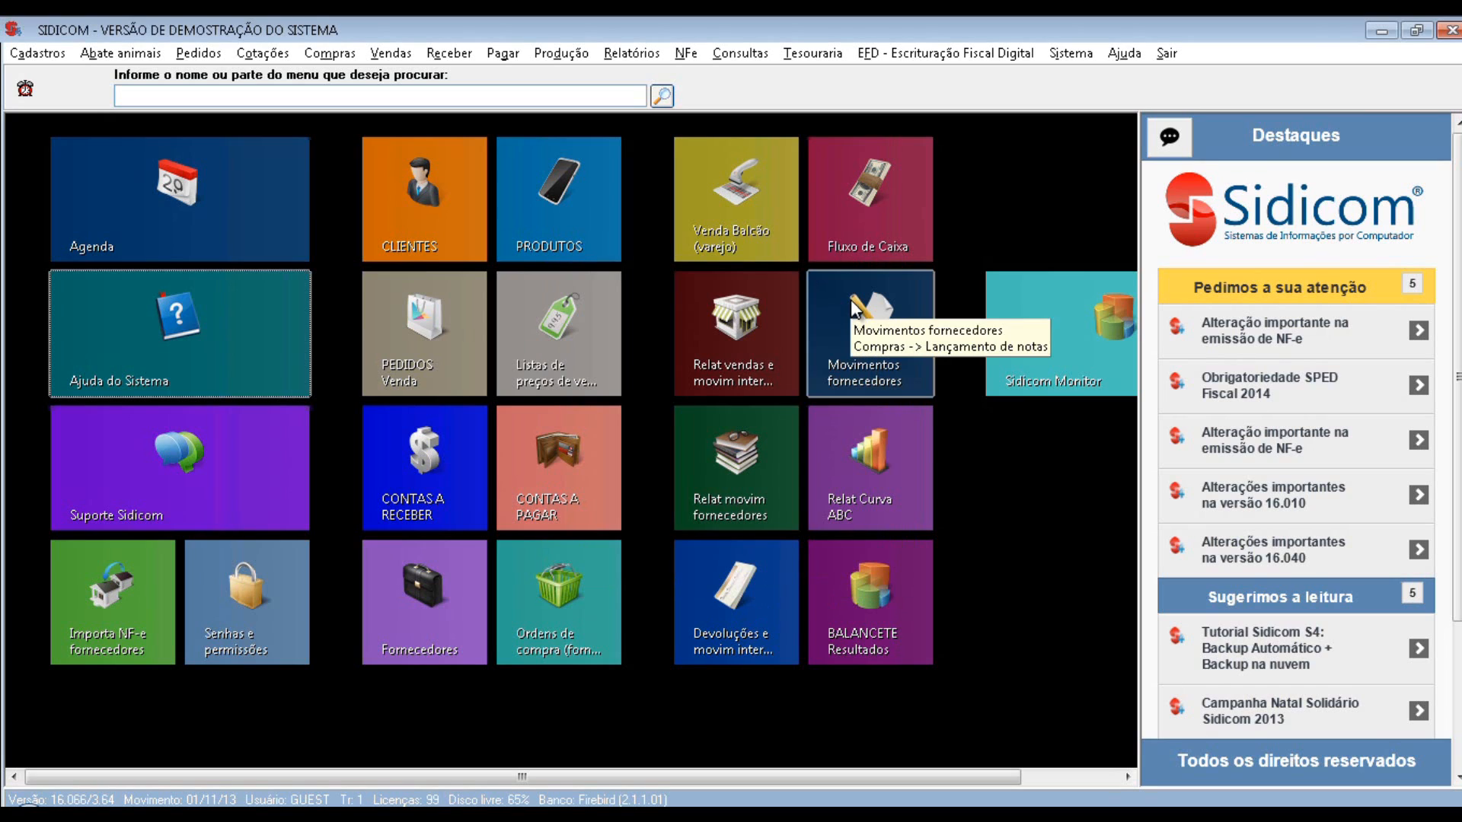
Open the customer quotation entry form, search the existing quotations of branch 00, and leave the search without selecting one
{"action": "left_click", "coordinate": [259, 55]}
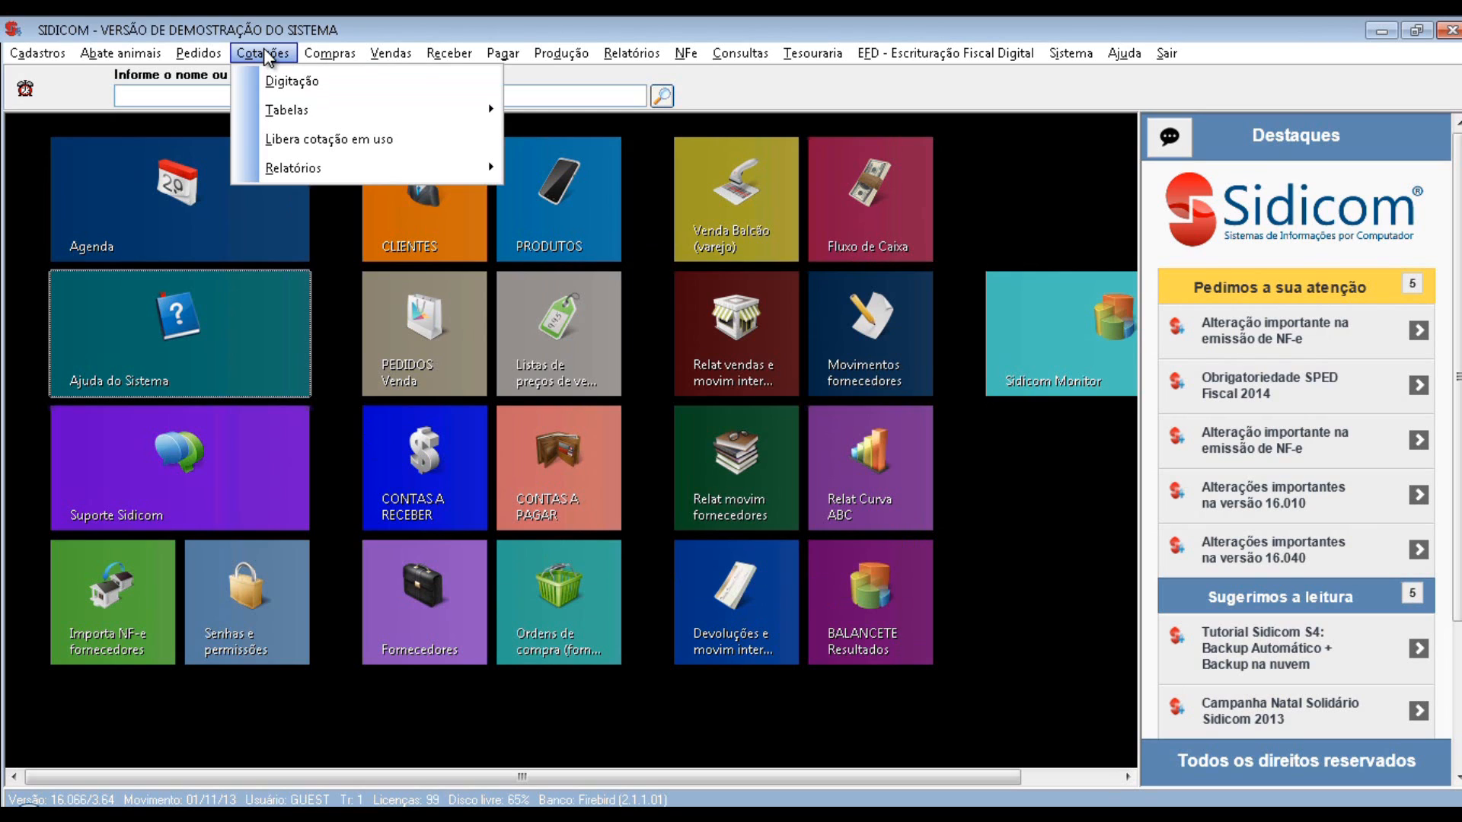
{"action": "left_click", "coordinate": [308, 83]}
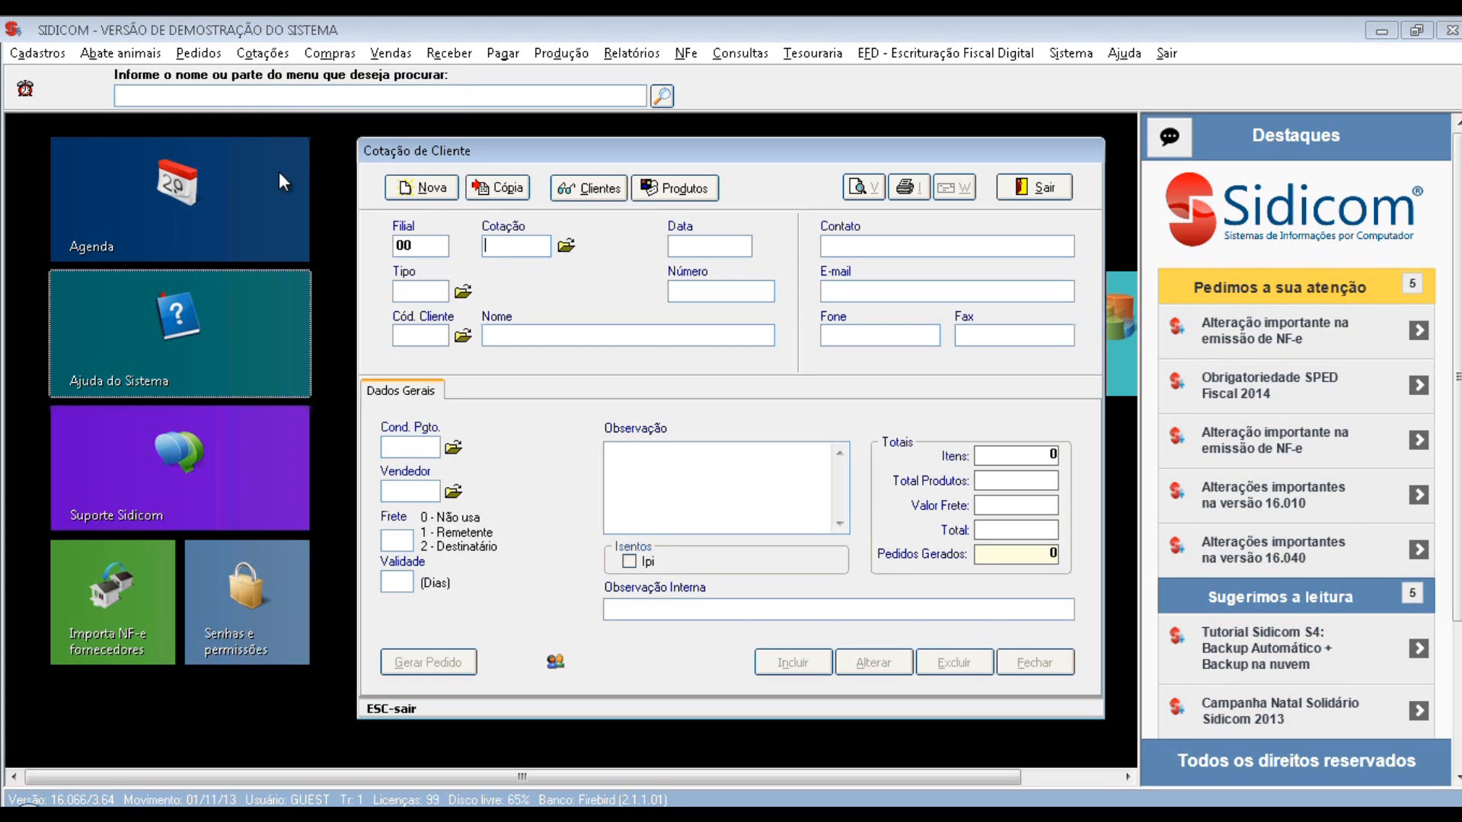
{"action": "left_click", "coordinate": [565, 245]}
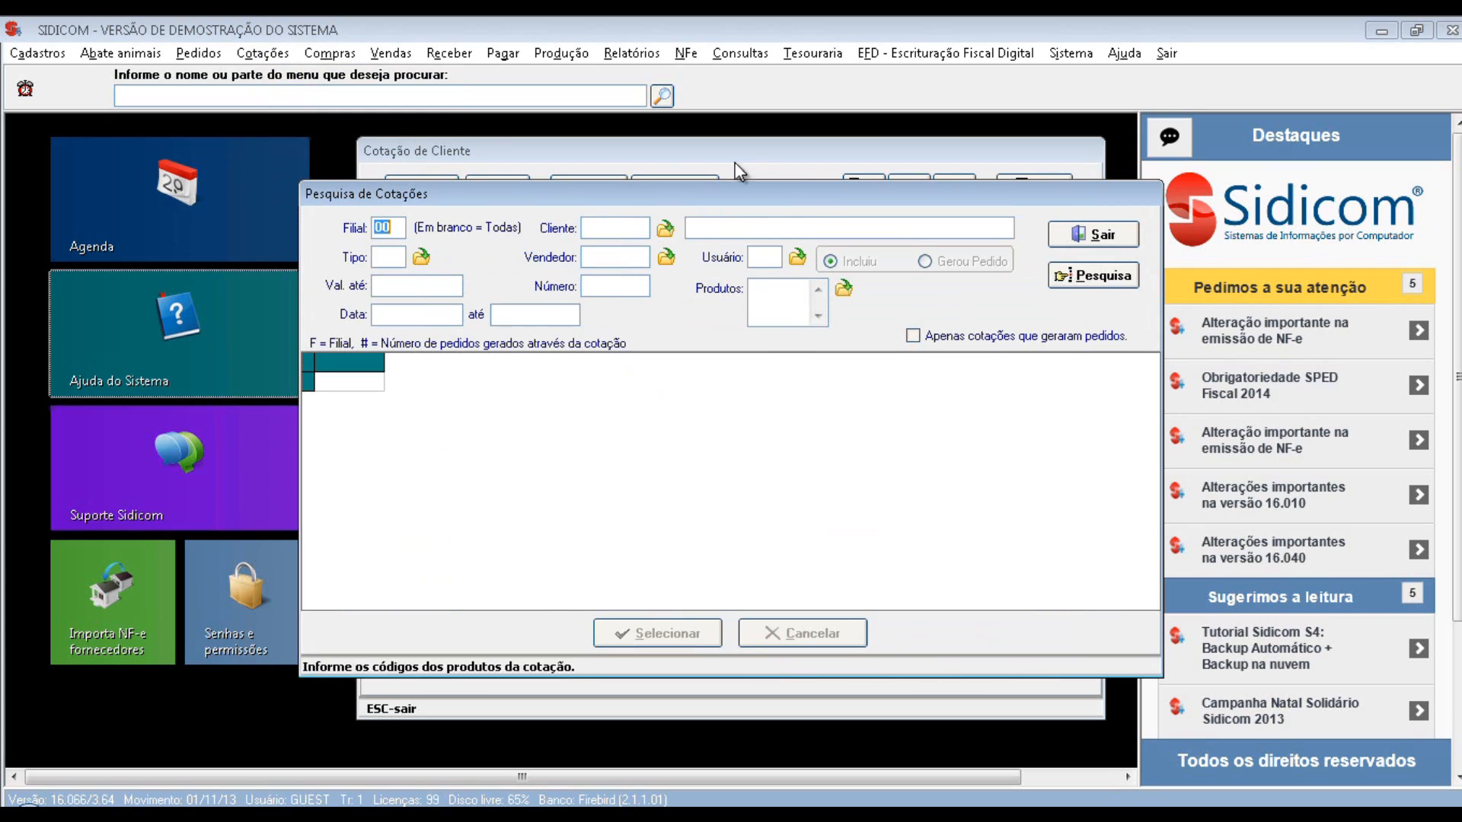
{"action": "left_click", "coordinate": [1109, 276]}
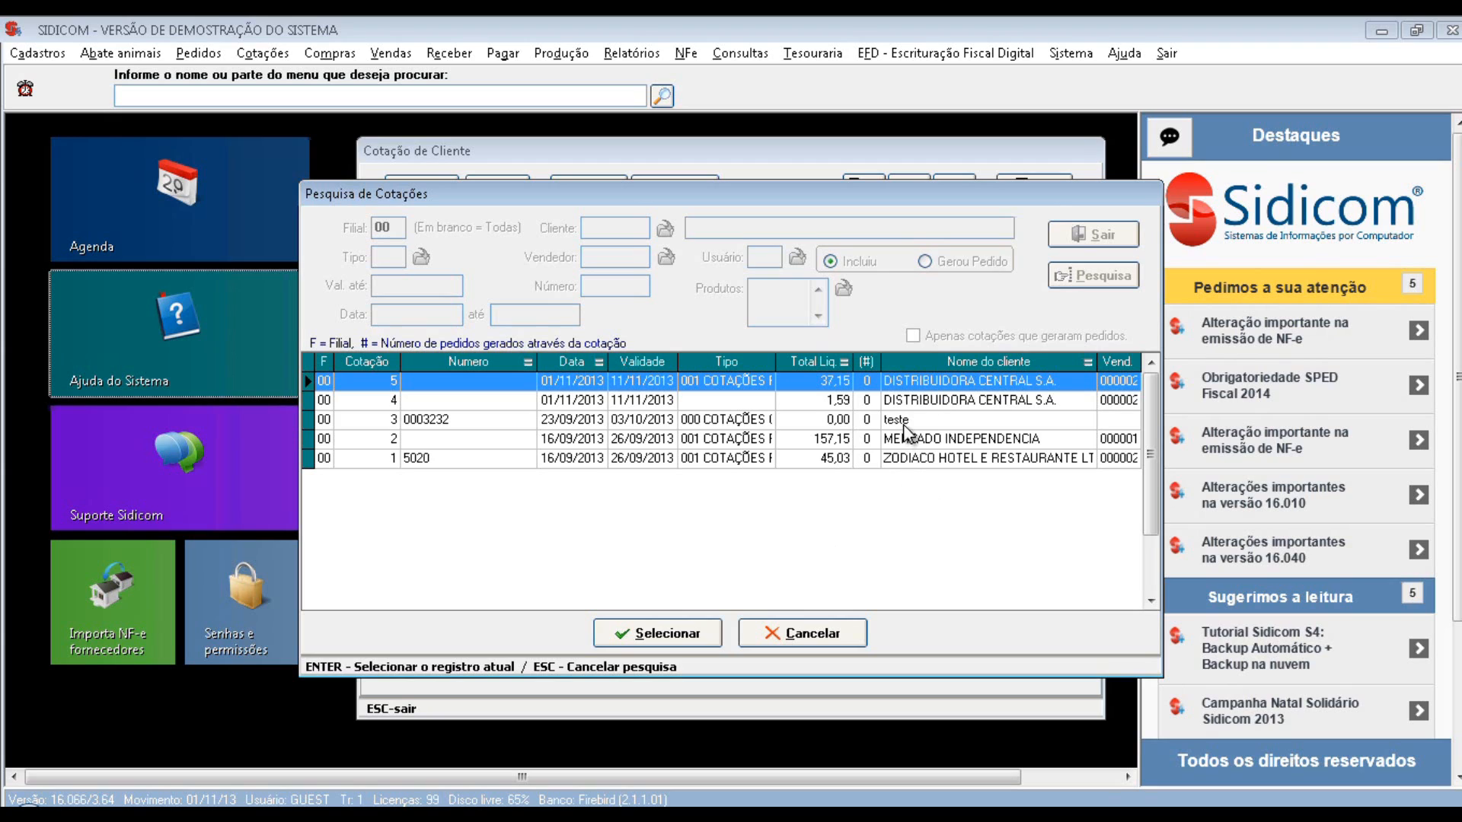
{"action": "left_click", "coordinate": [944, 418]}
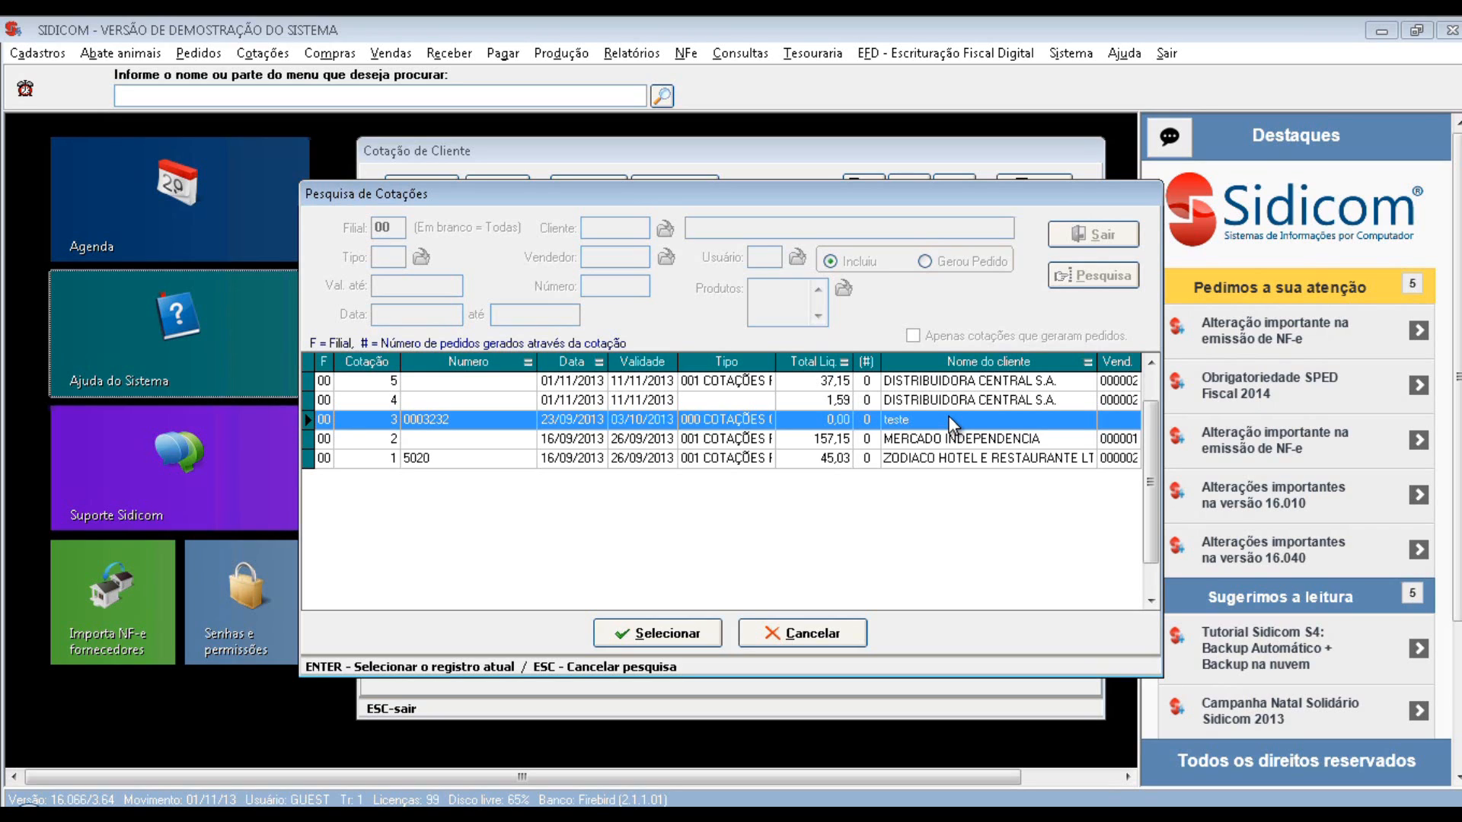
{"action": "left_click", "coordinate": [838, 642]}
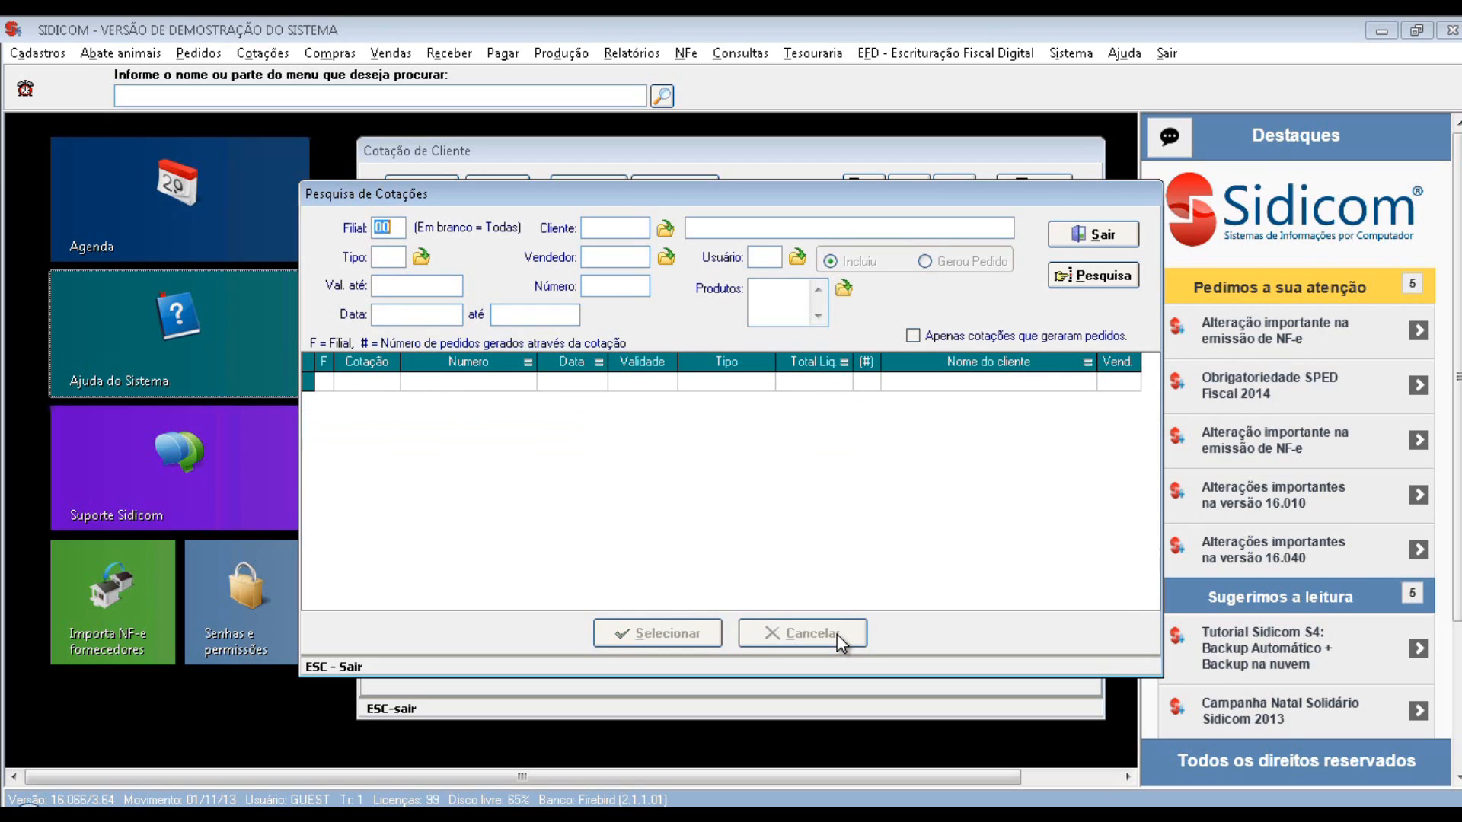
{"action": "left_click", "coordinate": [1093, 233]}
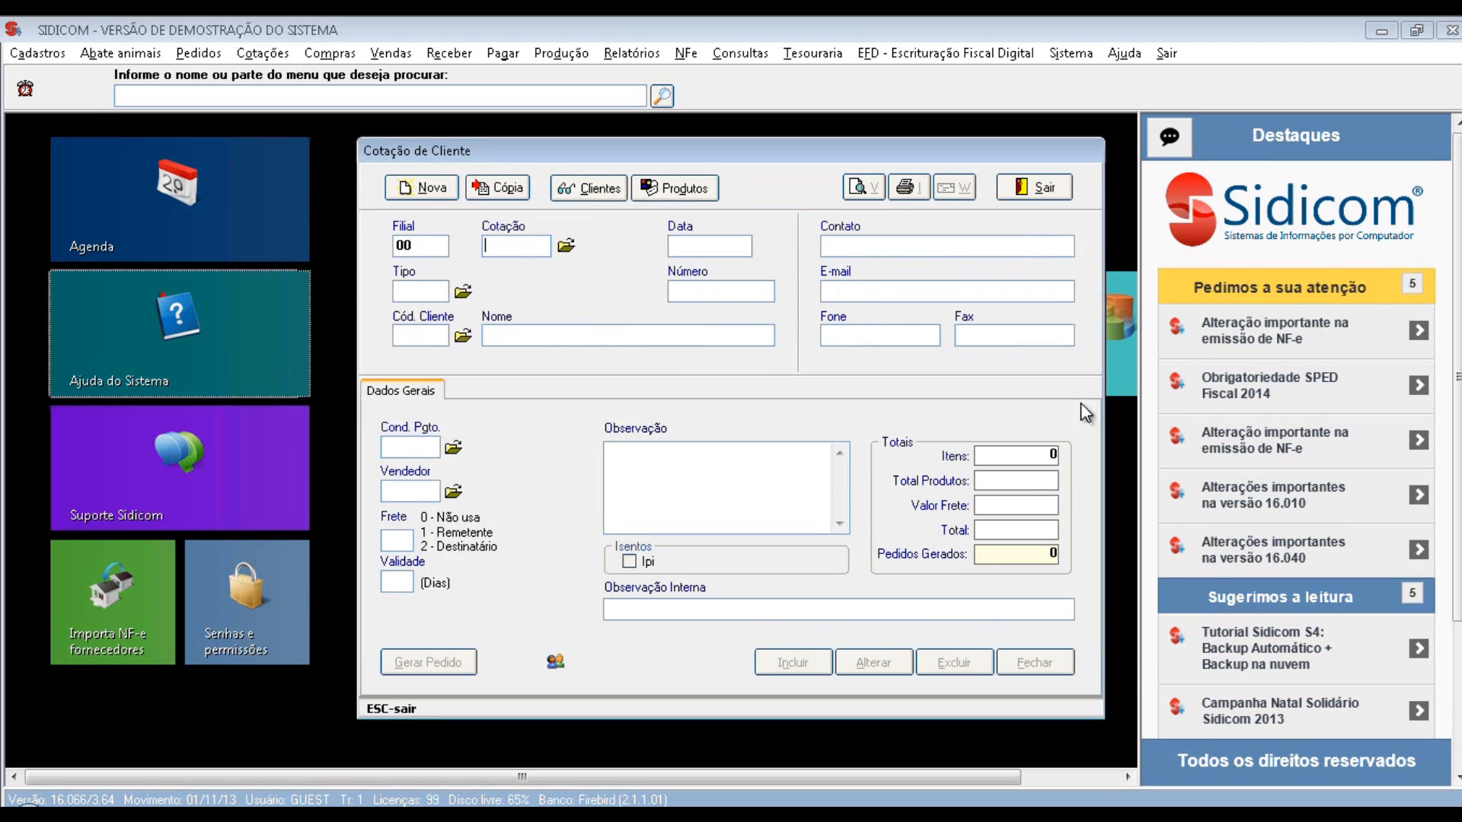
Start a new customer quotation with the default date and quotation type 000 COTAÇÕES CLIENTES
{"action": "left_click", "coordinate": [431, 190]}
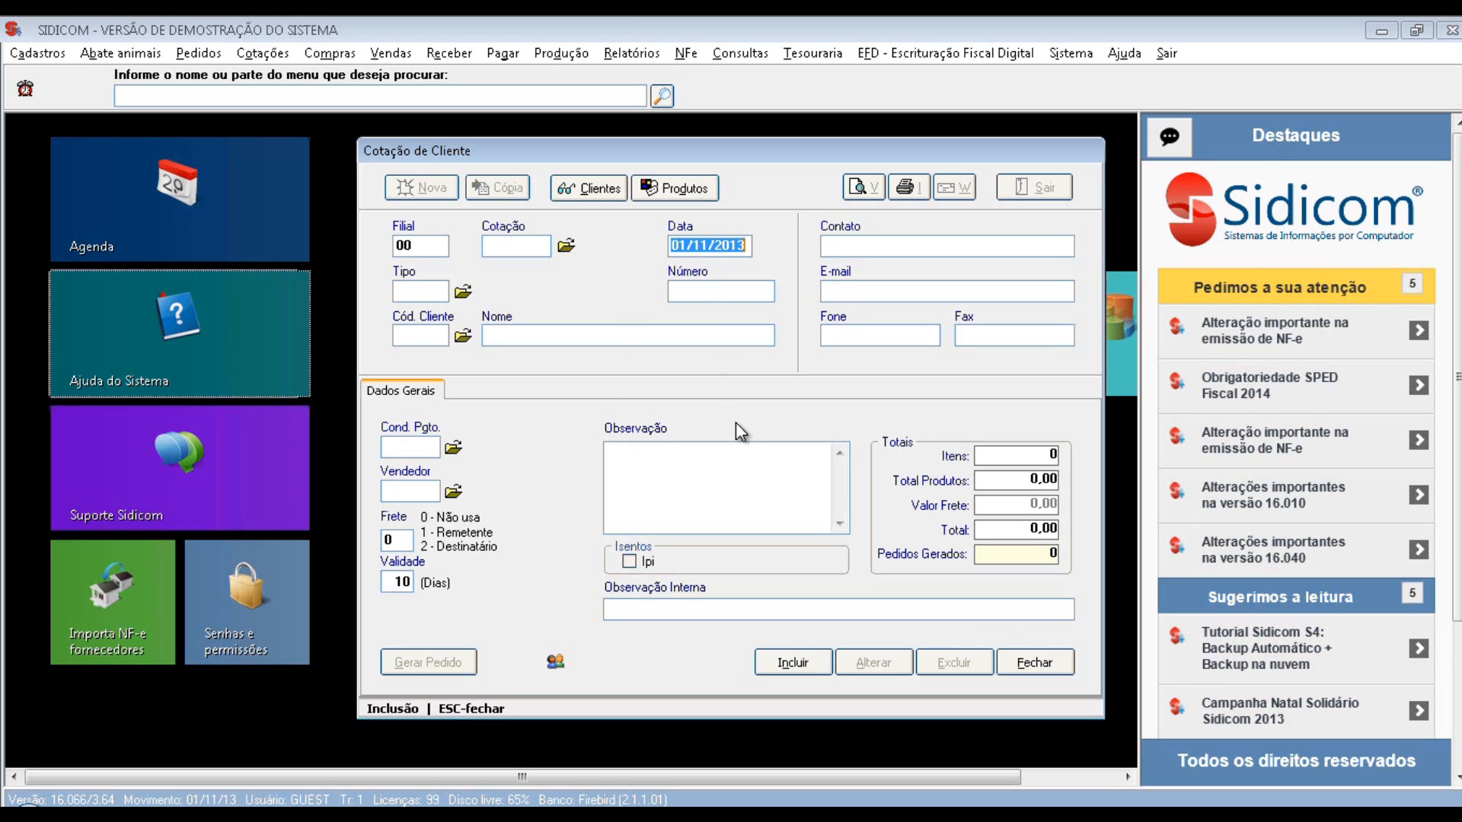
{"action": "key", "text": "Tab"}
{"action": "key", "text": "Return"}
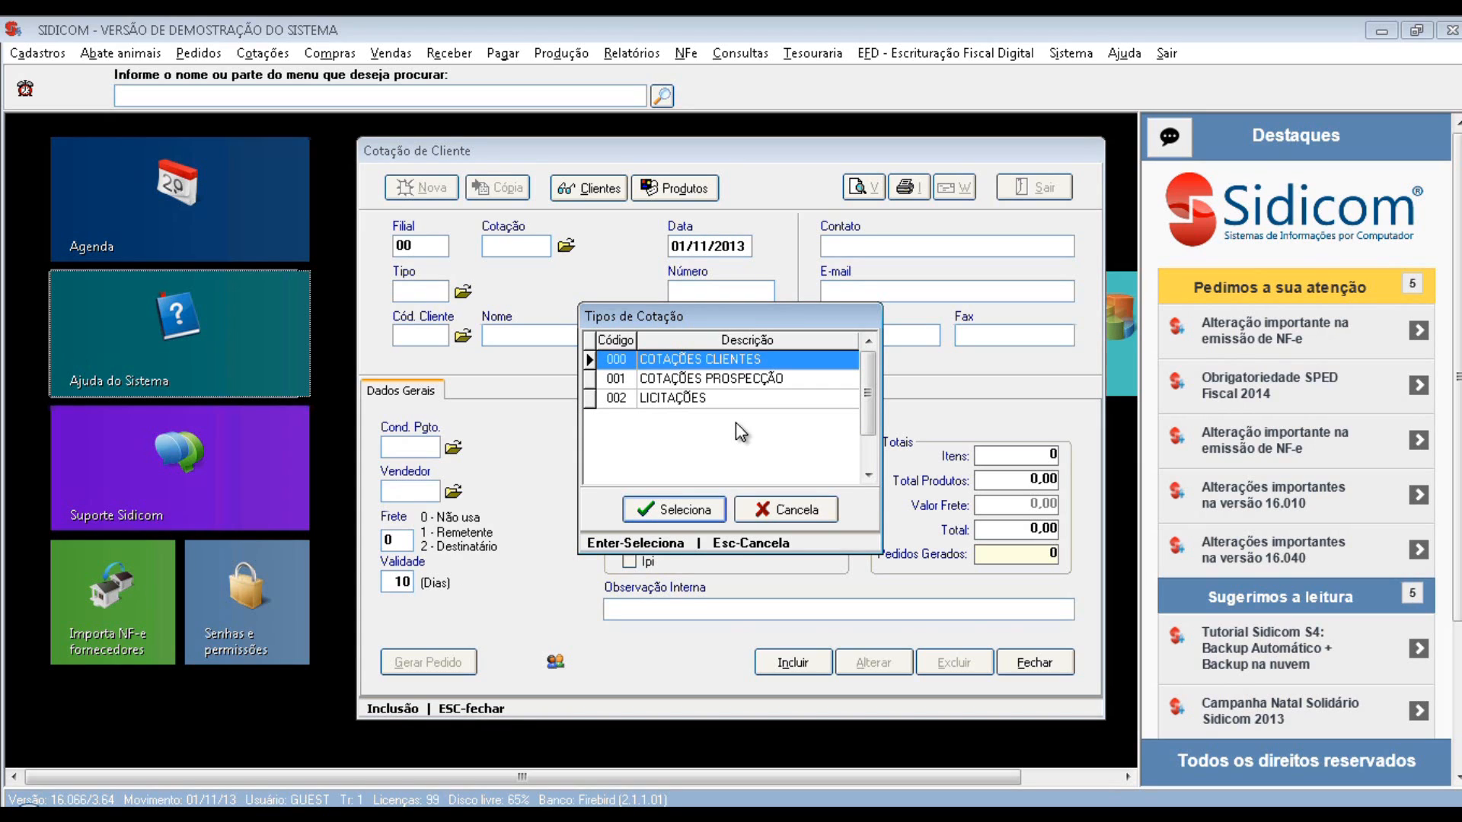
{"action": "key", "text": "Return"}
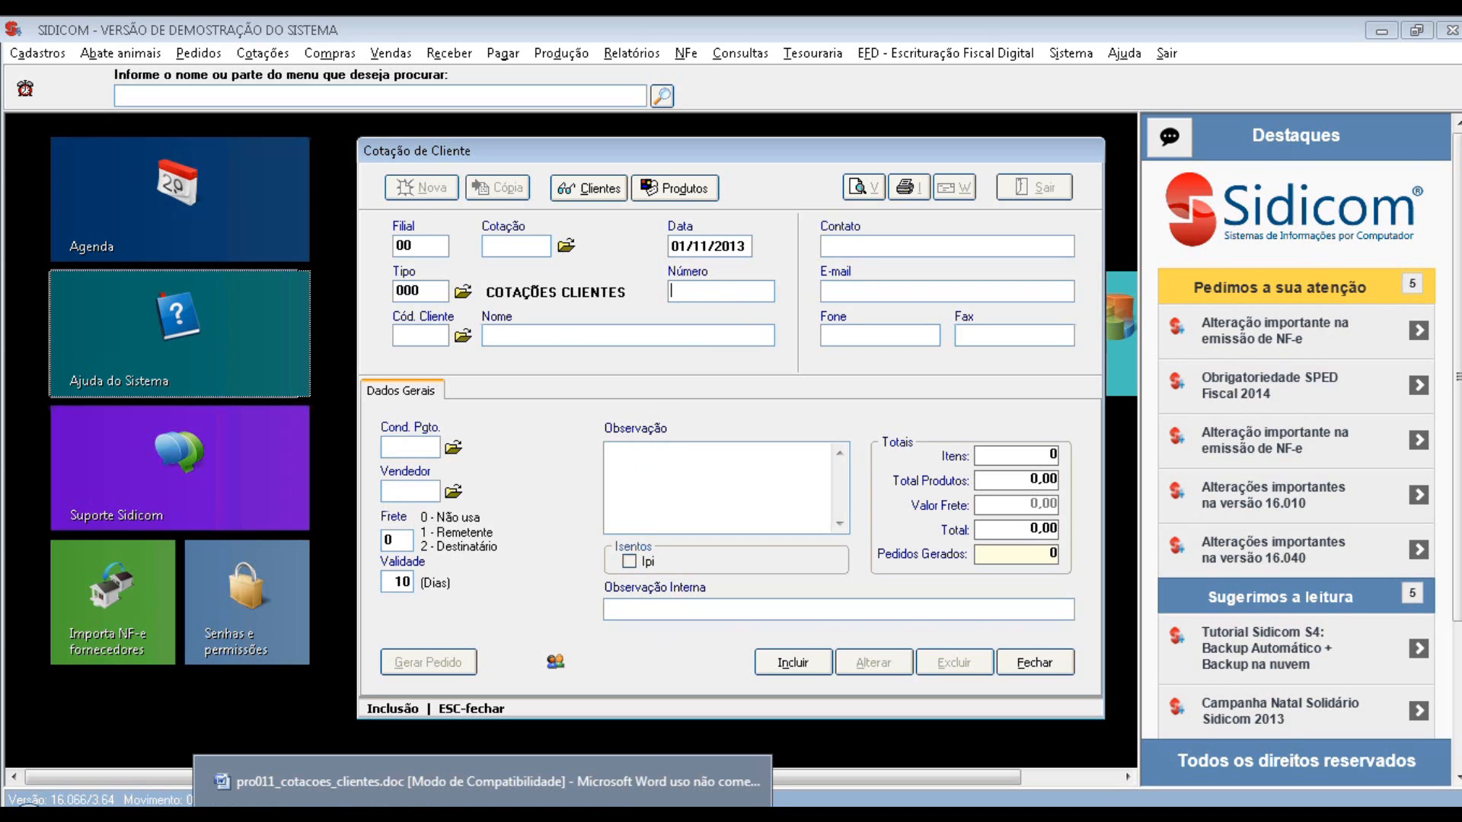
Consult the Dados Gerais field explanations in pro011_cotacoes_clientes.doc in Microsoft Word and return to the new quotation in Sidicom
{"action": "left_click", "coordinate": [533, 796]}
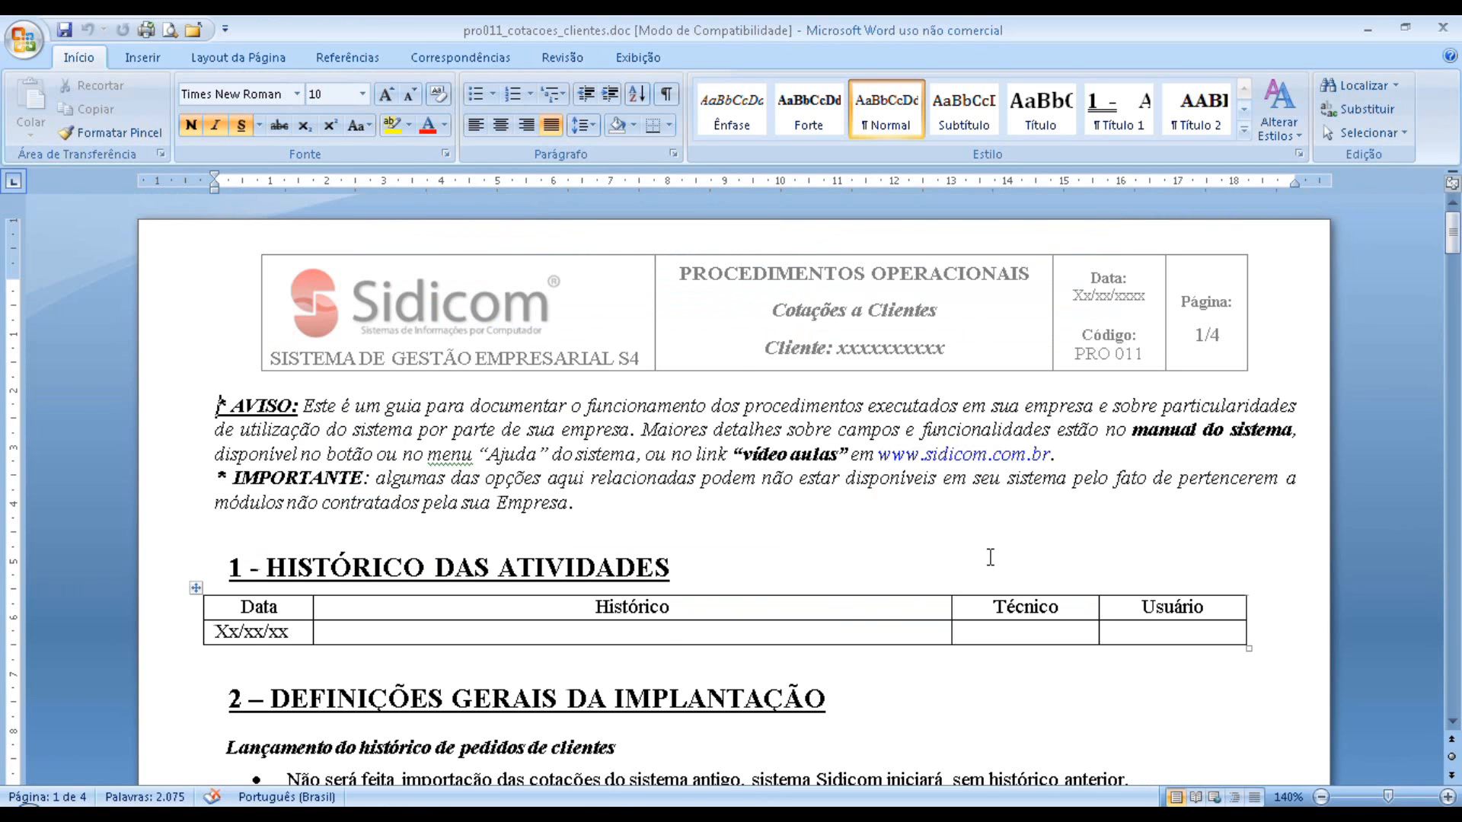
{"action": "scroll", "coordinate": [988, 555], "scroll_direction": "down", "scroll_amount": 8}
{"action": "scroll", "coordinate": [1053, 548], "scroll_direction": "down", "scroll_amount": 5}
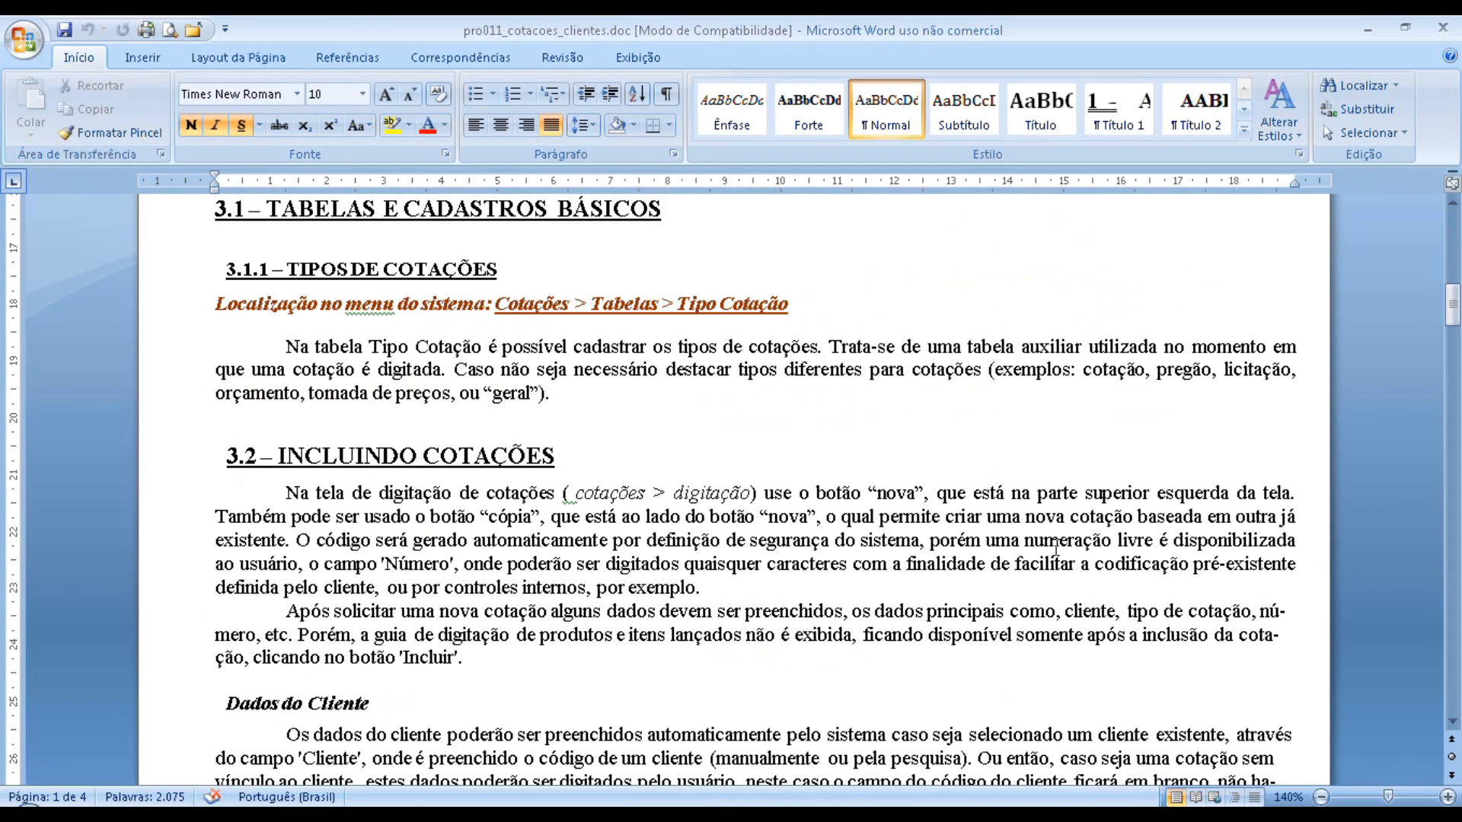
{"action": "scroll", "coordinate": [1055, 547], "scroll_direction": "down", "scroll_amount": 7}
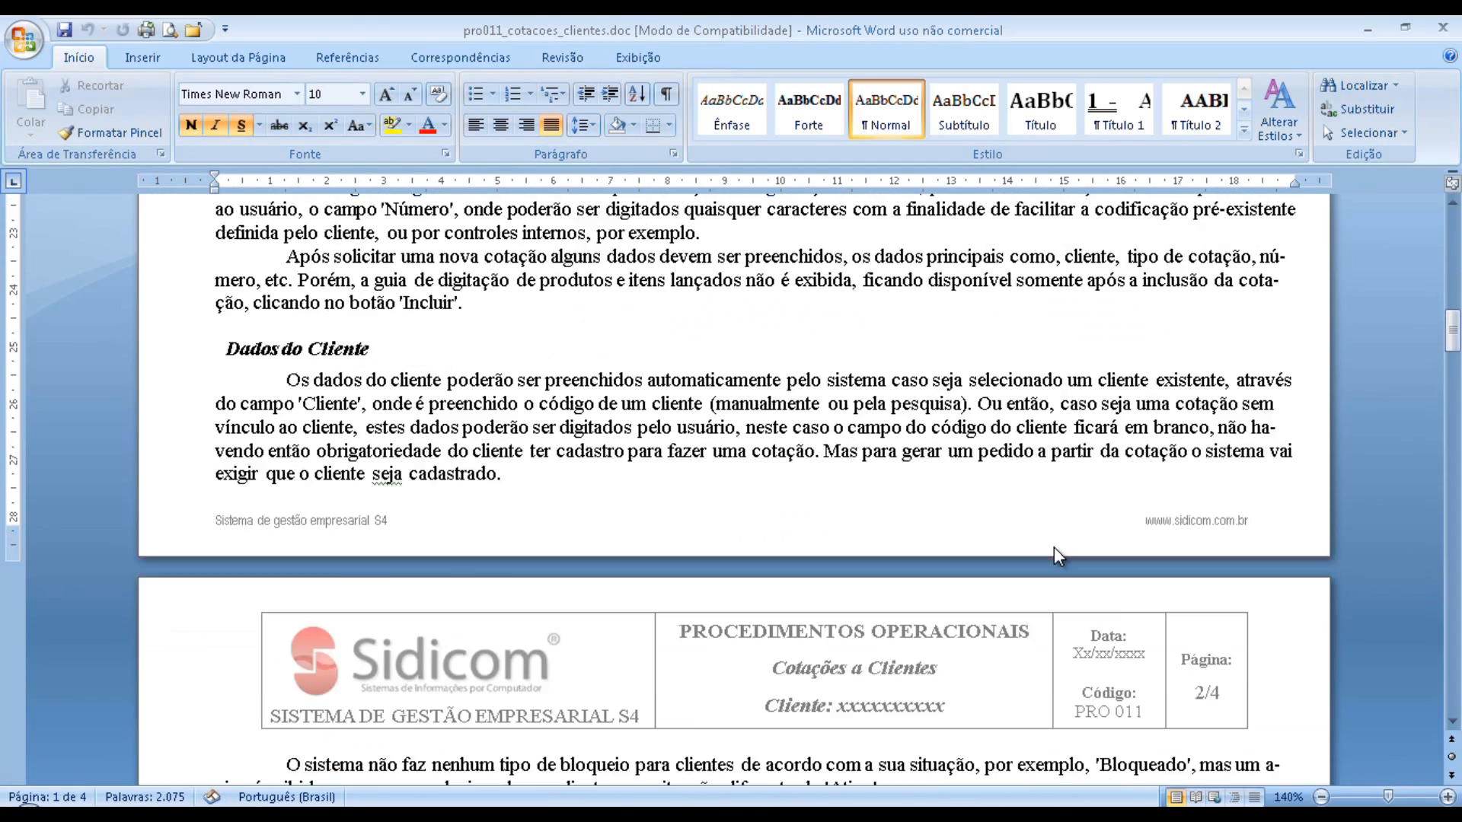
{"action": "scroll", "coordinate": [1055, 544], "scroll_direction": "down", "scroll_amount": 2}
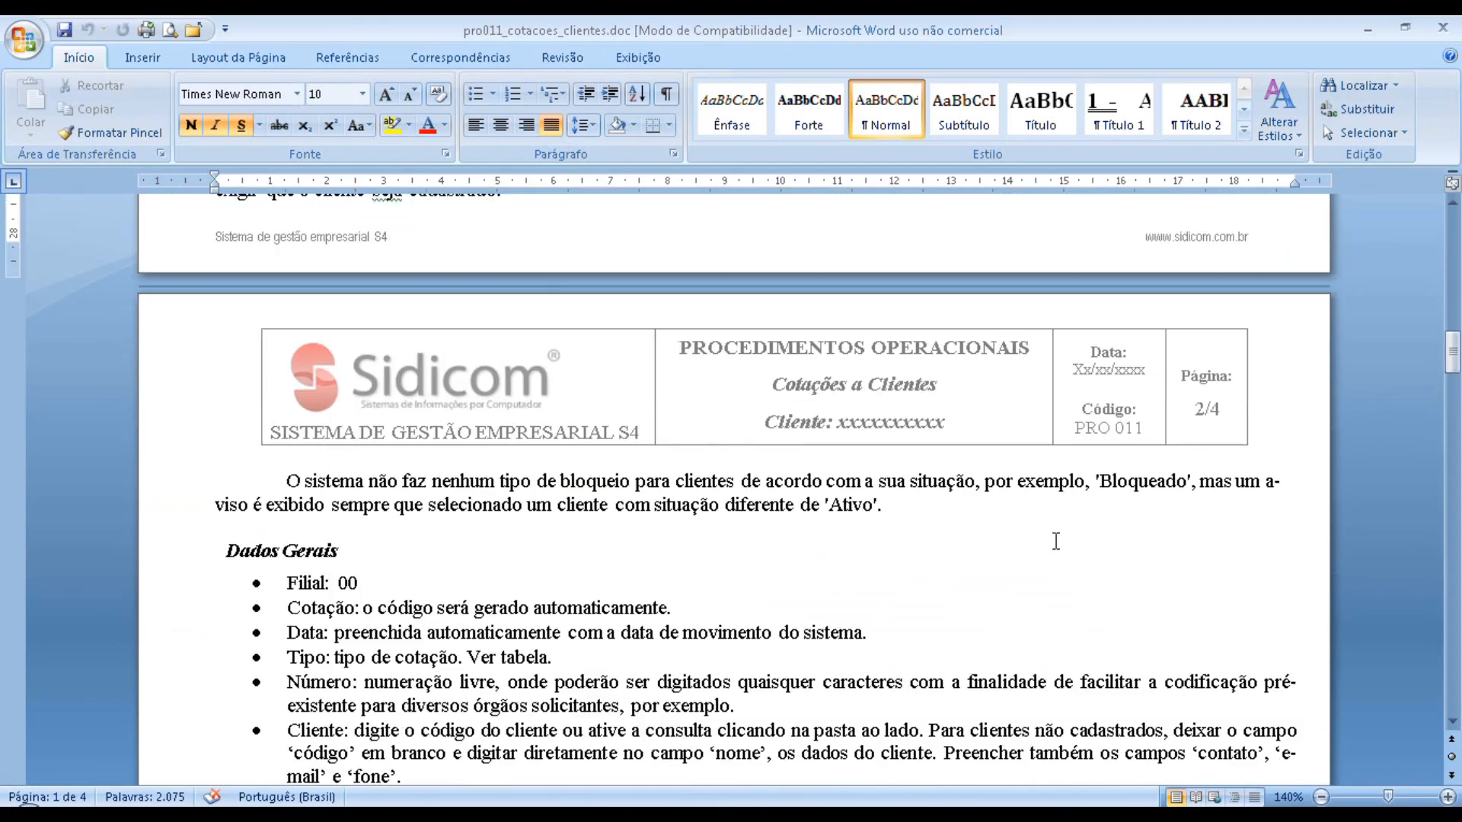
{"action": "scroll", "coordinate": [1055, 541], "scroll_direction": "down", "scroll_amount": 2}
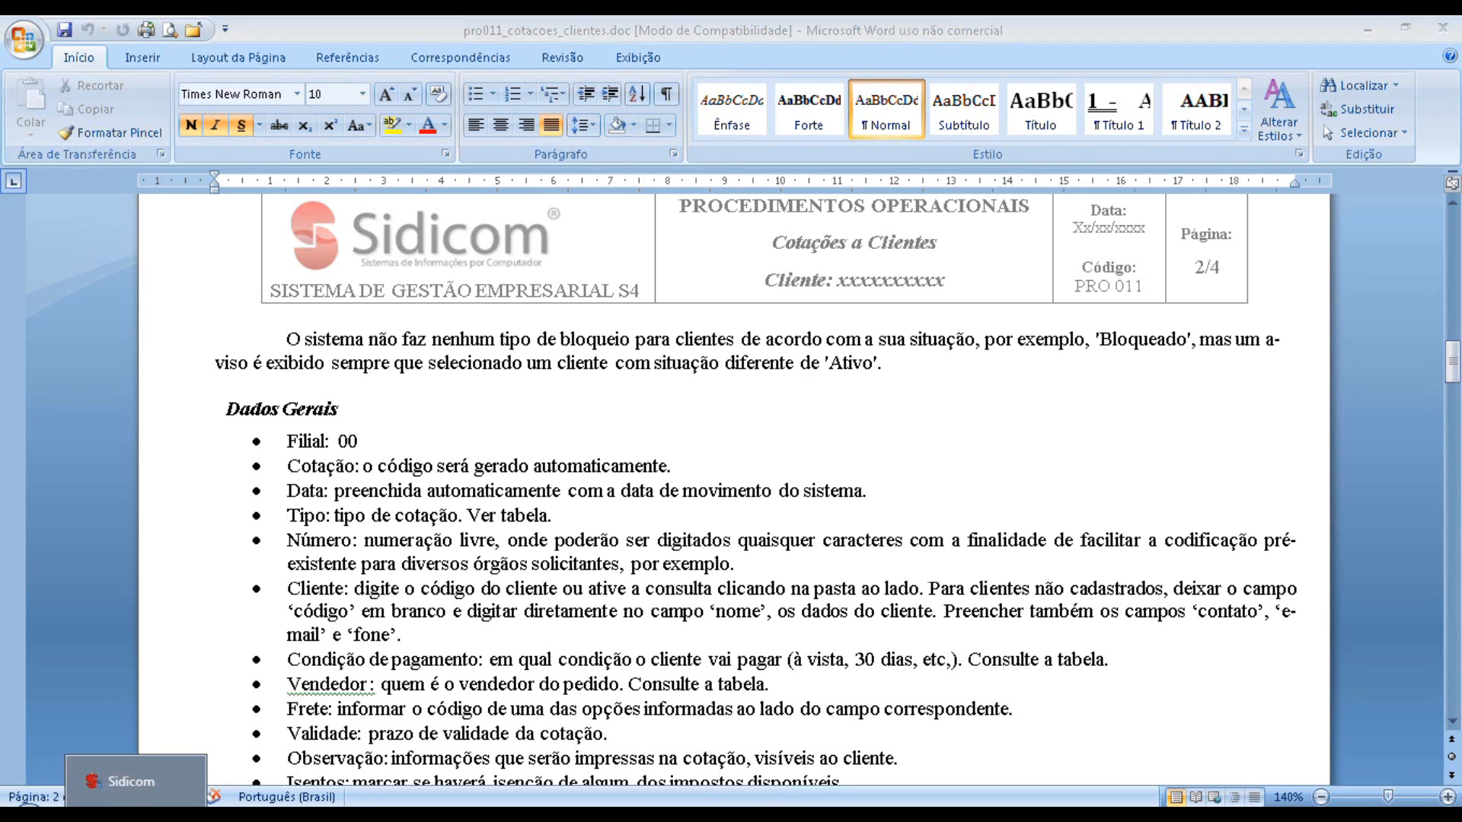
{"action": "left_click", "coordinate": [129, 785]}
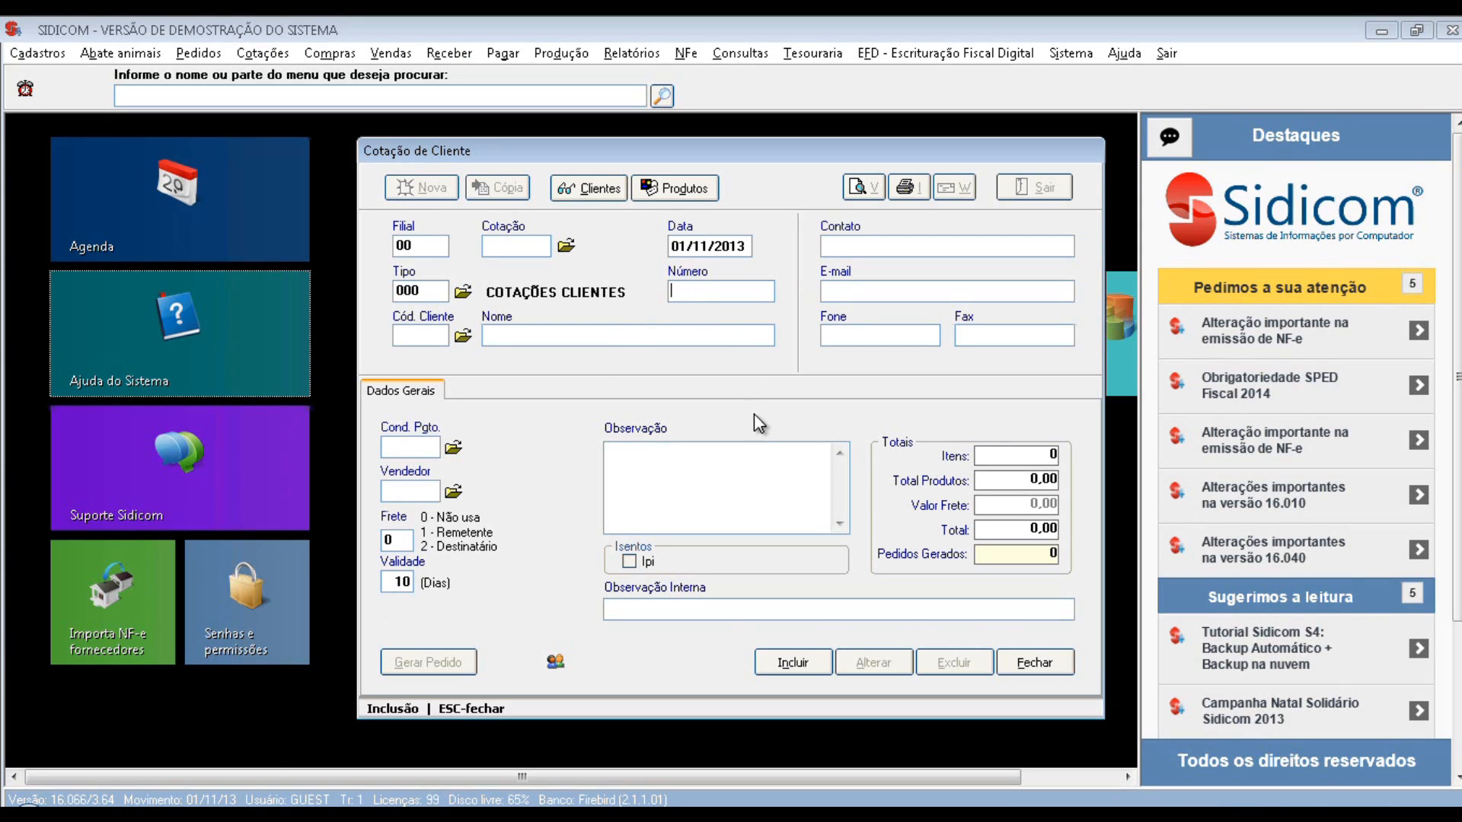
Try the free-form code ABC1234 in the quotation's Número field and clear it
{"action": "type", "text": "a"}
{"action": "key", "text": "BackSpace"}
{"action": "type", "text": "ABC1234"}
{"action": "key", "text": "BackSpace"}
{"action": "key", "text": "BackSpace"}
{"action": "key", "text": "BackSpace"}
{"action": "key", "text": "BackSpace"}
{"action": "key", "text": "BackSpace"}
{"action": "key", "text": "BackSpace"}
{"action": "key", "text": "BackSpace"}
Look up the registered customers from the customer code field, browse the full list by name, and leave the search without selecting one
{"action": "key", "text": "Tab"}
{"action": "key", "text": "Return"}
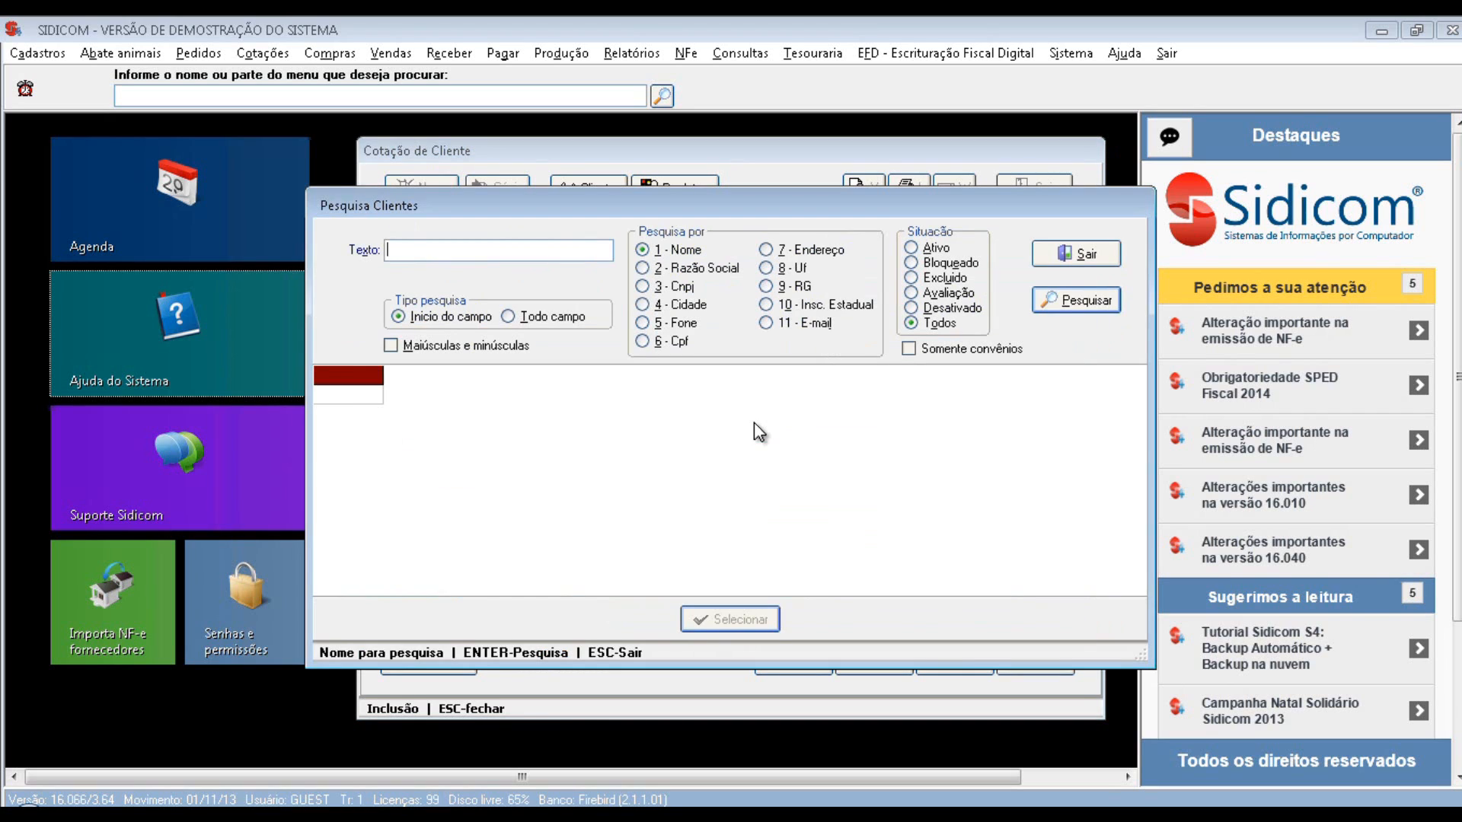
{"action": "key", "text": "Return"}
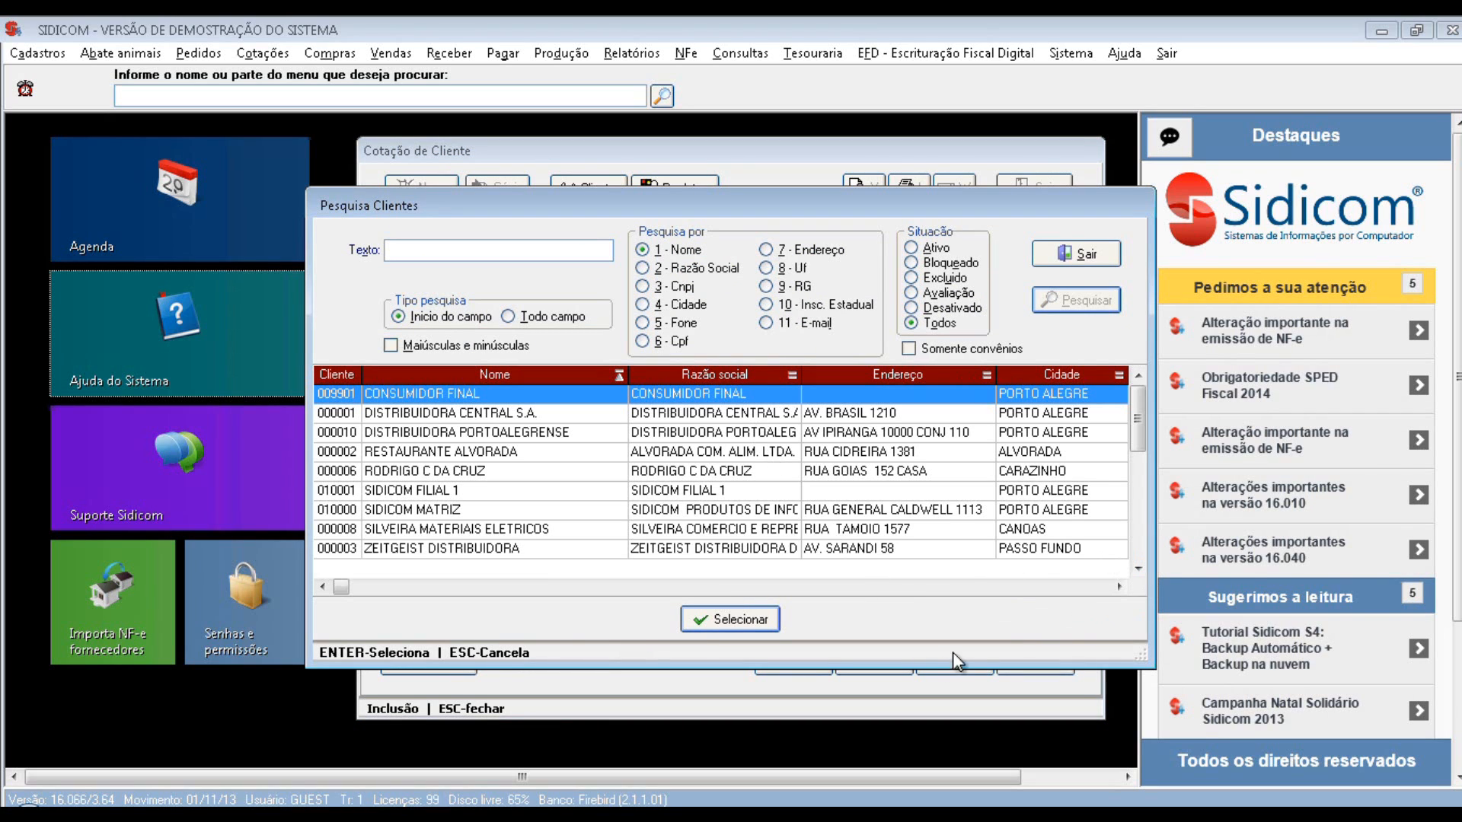
{"action": "key", "text": "Down"}
{"action": "key", "text": "Down"}
{"action": "key", "text": "Down"}
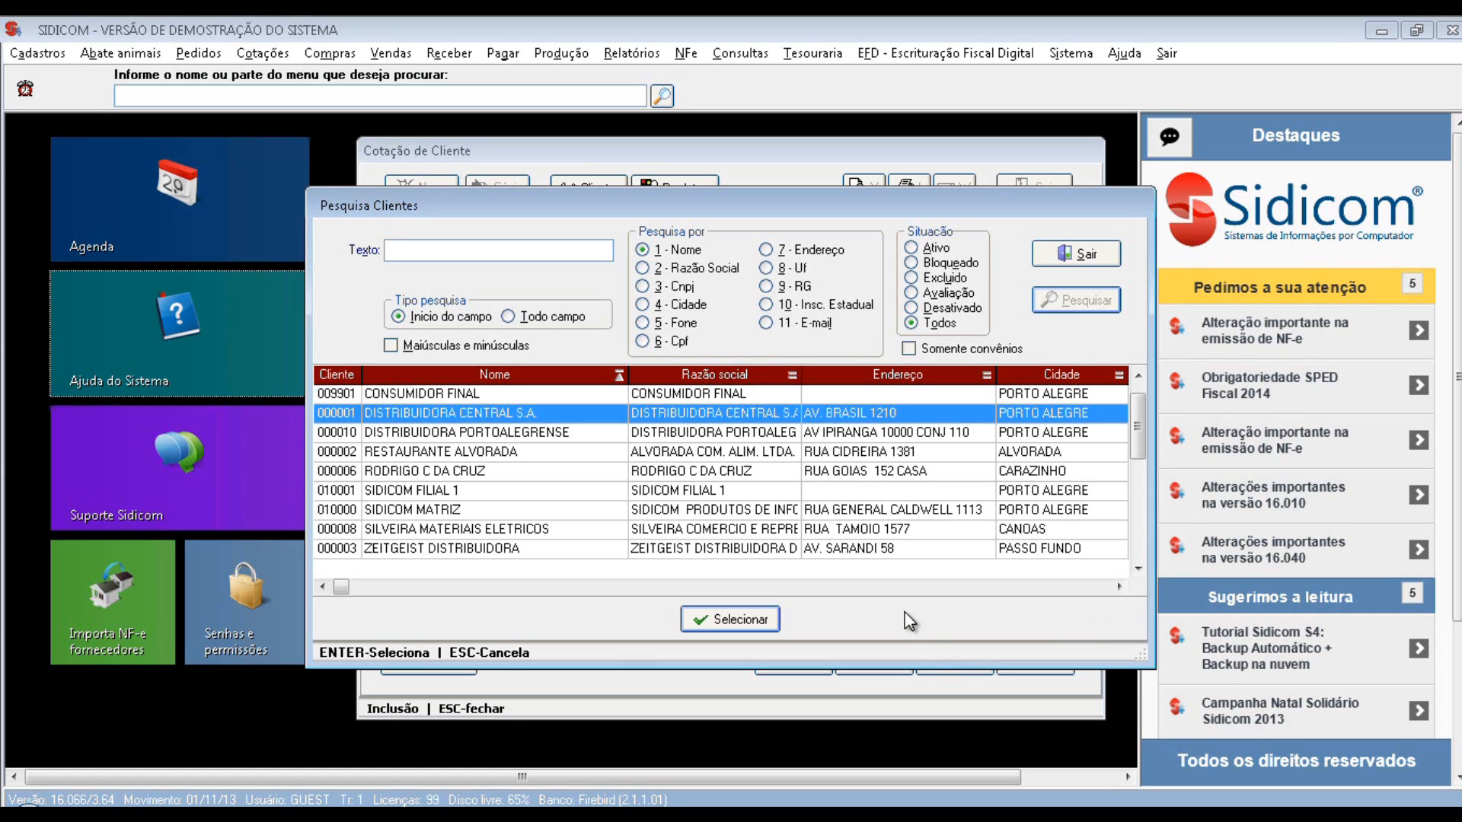
{"action": "key", "text": "Down"}
{"action": "key", "text": "Down"}
{"action": "key", "text": "Down"}
{"action": "key", "text": "Down"}
{"action": "key", "text": "Down"}
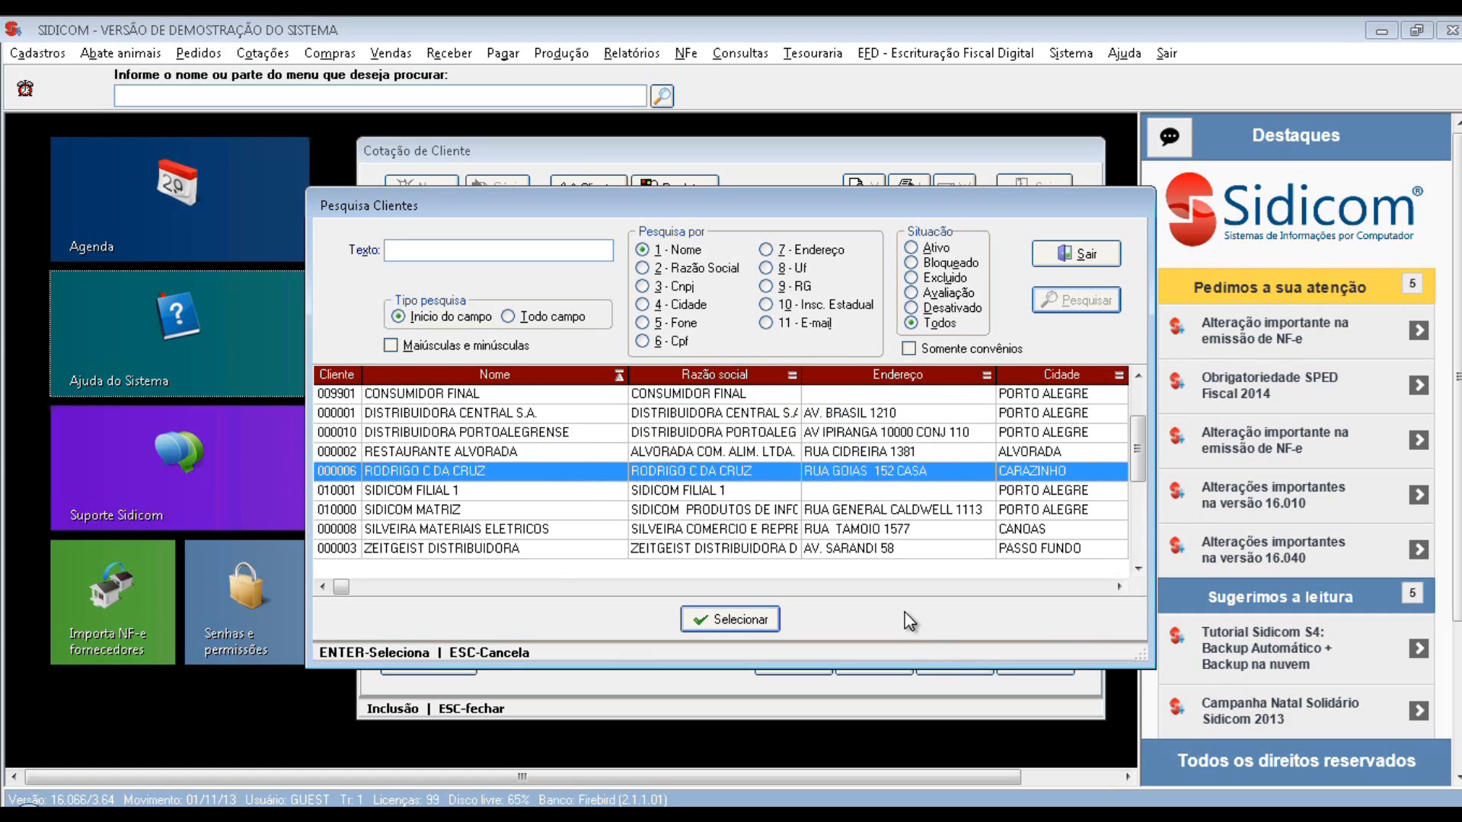
{"action": "key", "text": "Down"}
{"action": "key", "text": "Down"}
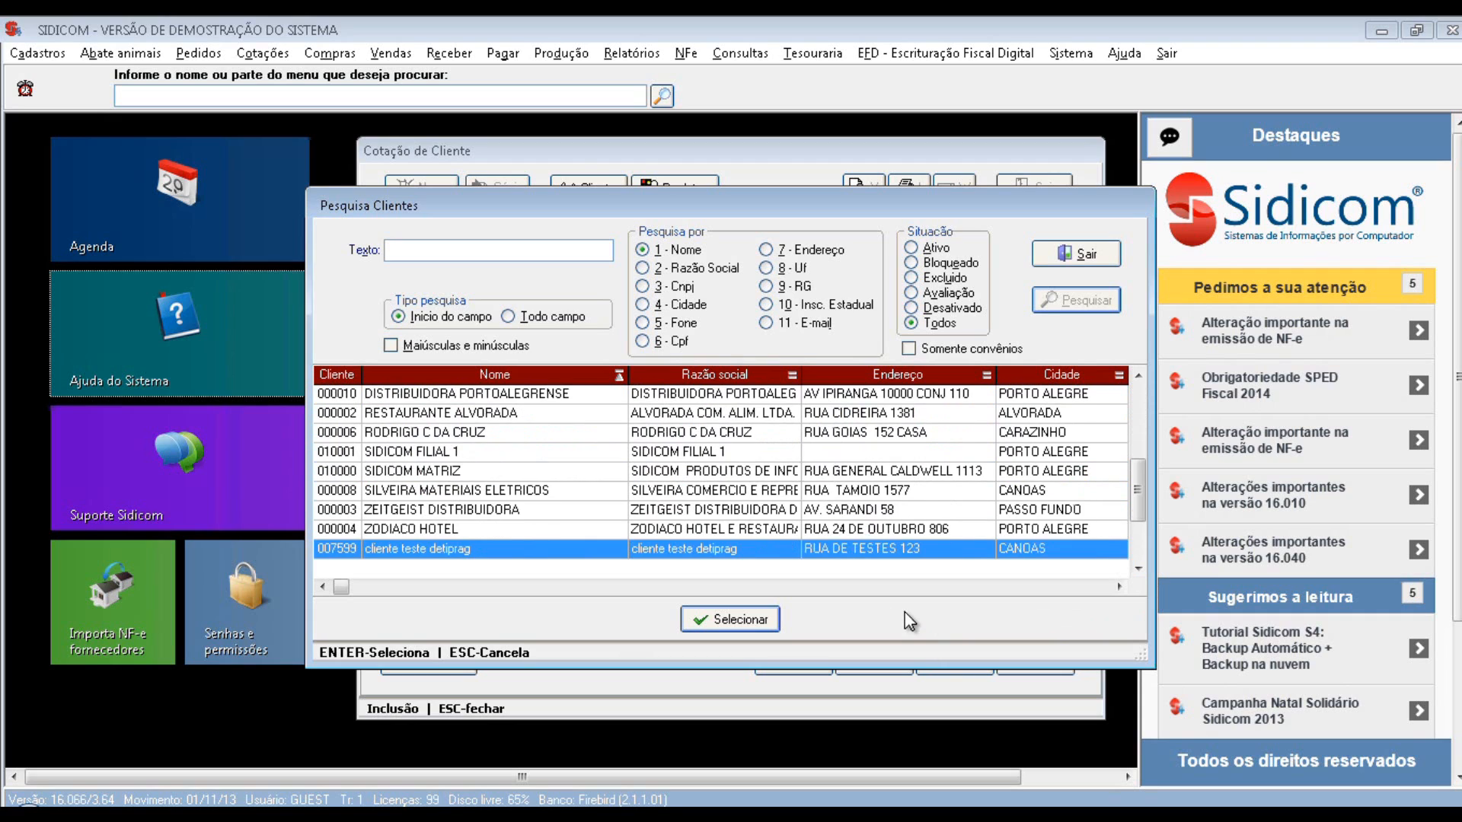
{"action": "key", "text": "Down"}
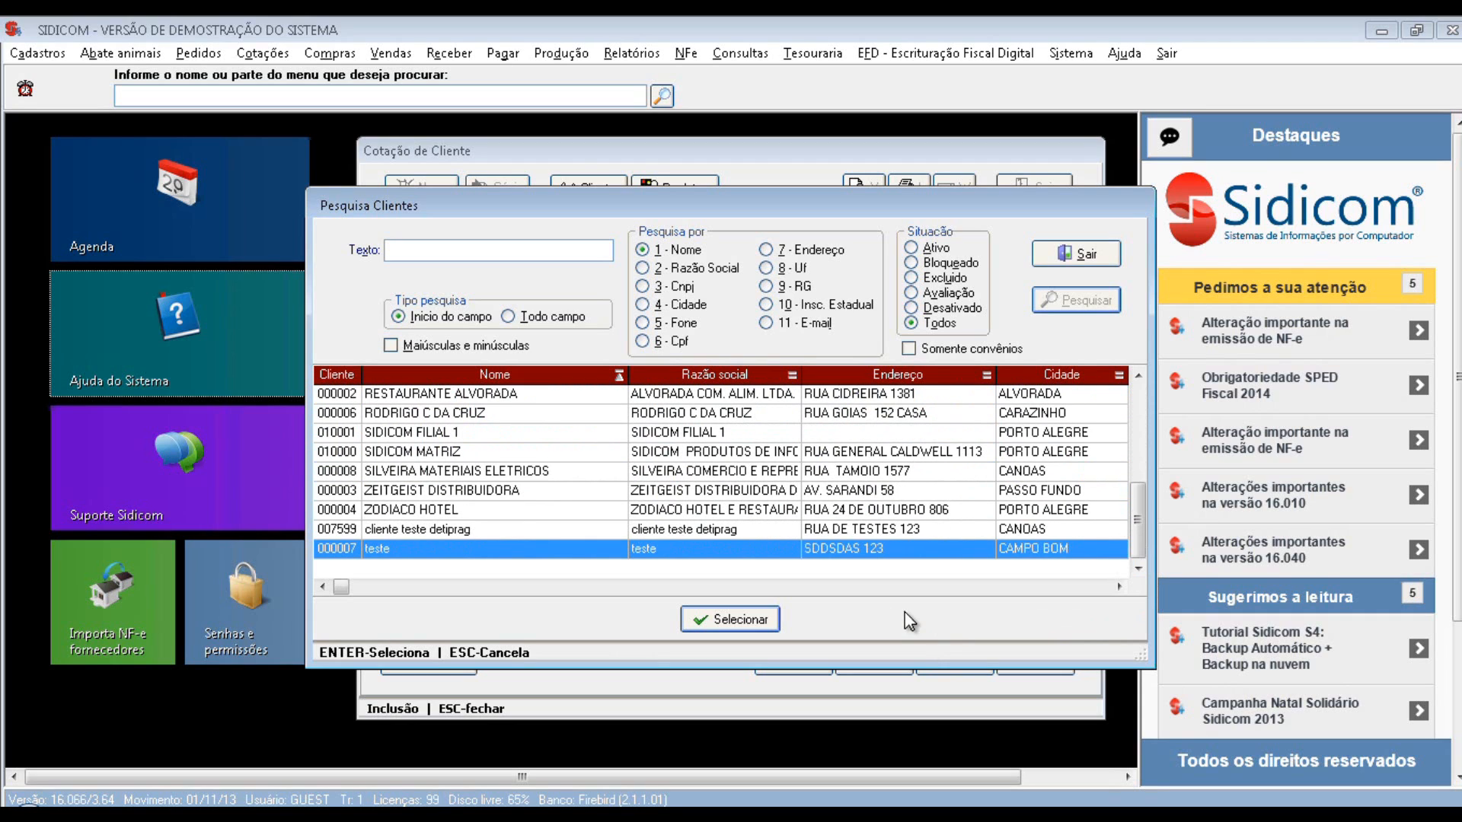
{"action": "key", "text": "Up"}
{"action": "key", "text": "Up"}
{"action": "key", "text": "Up"}
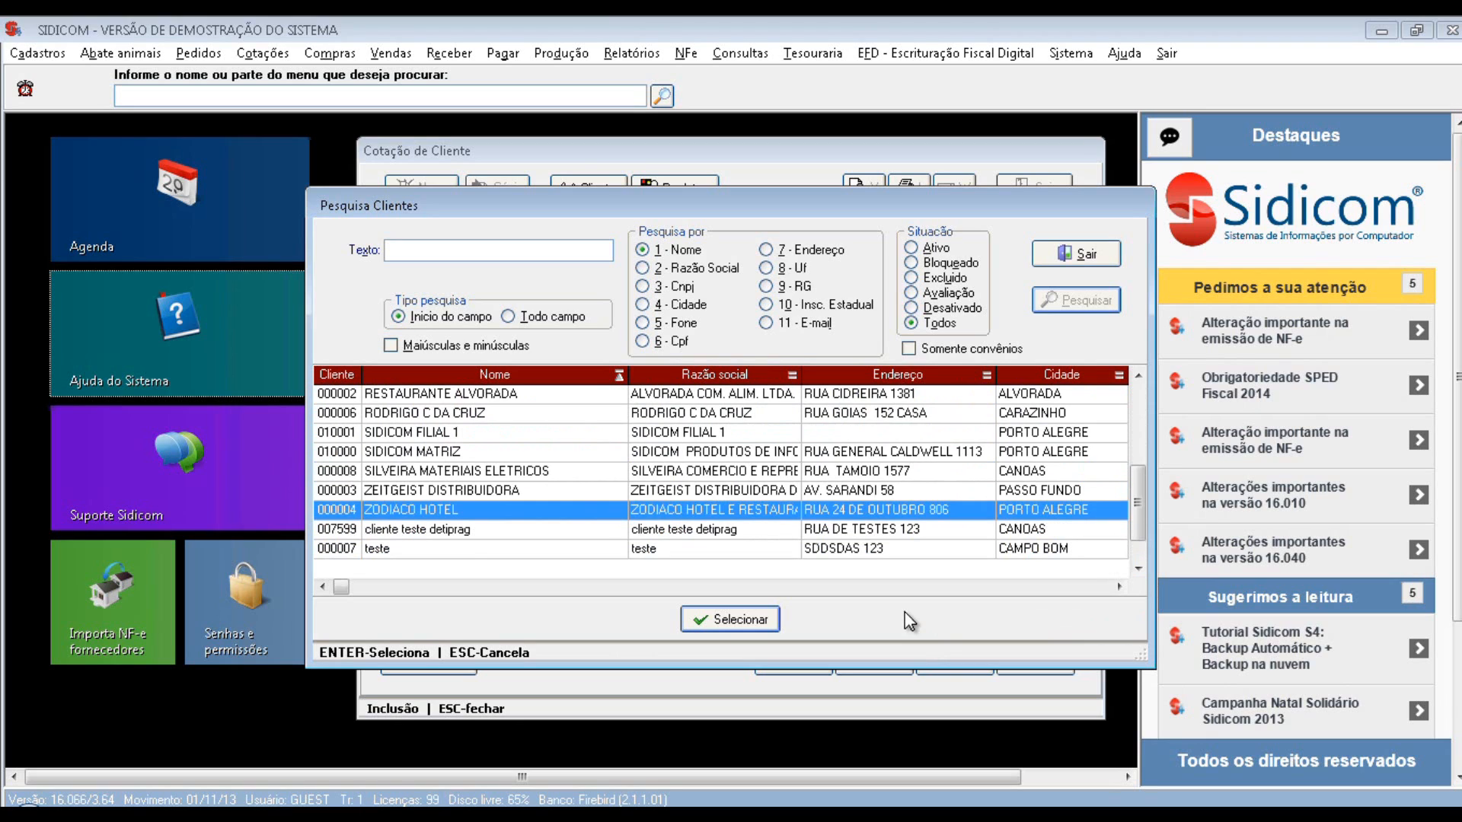
{"action": "key", "text": "Up"}
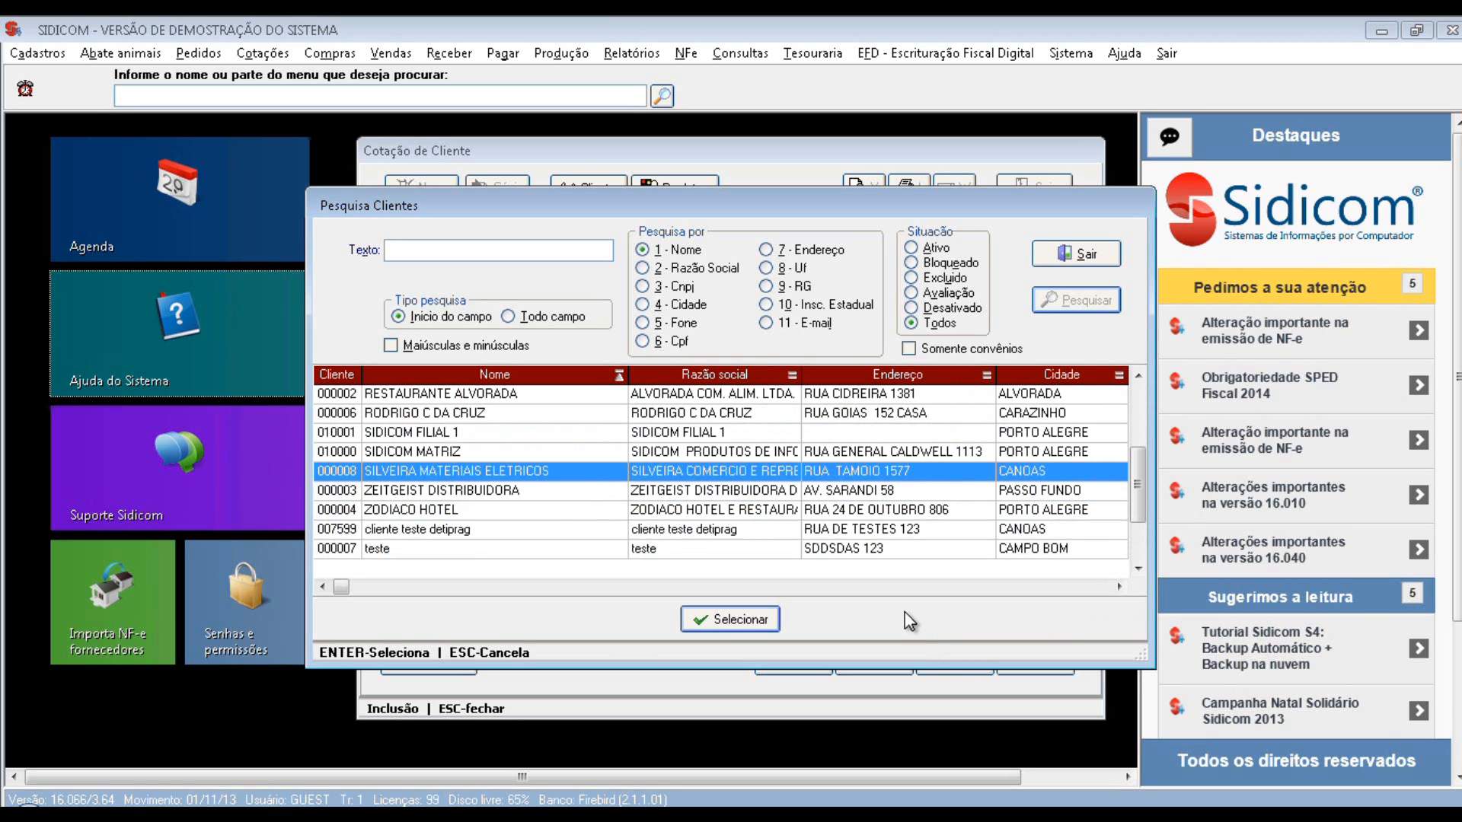
{"action": "key", "text": "Up"}
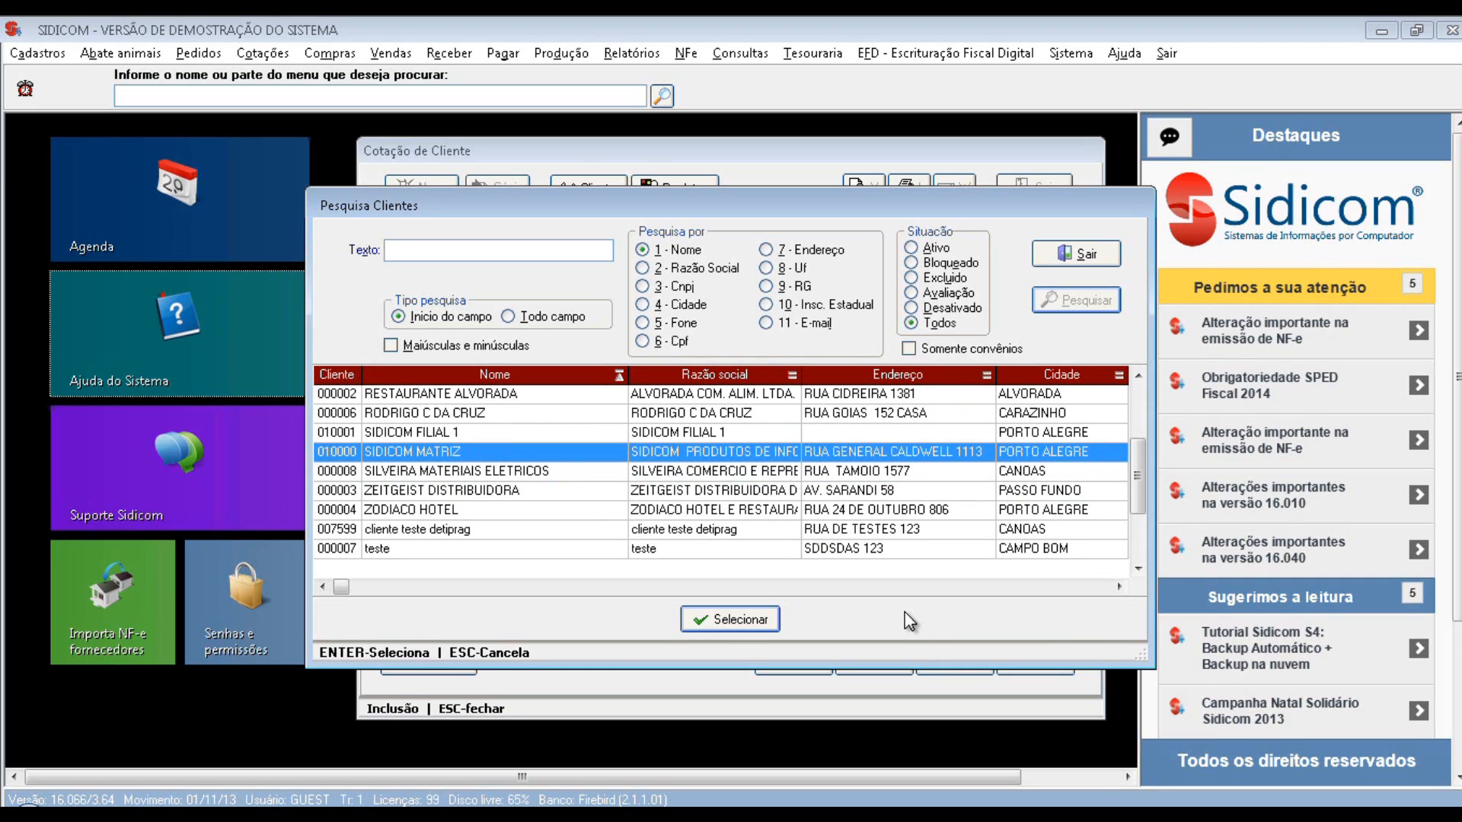
{"action": "key", "text": "Escape"}
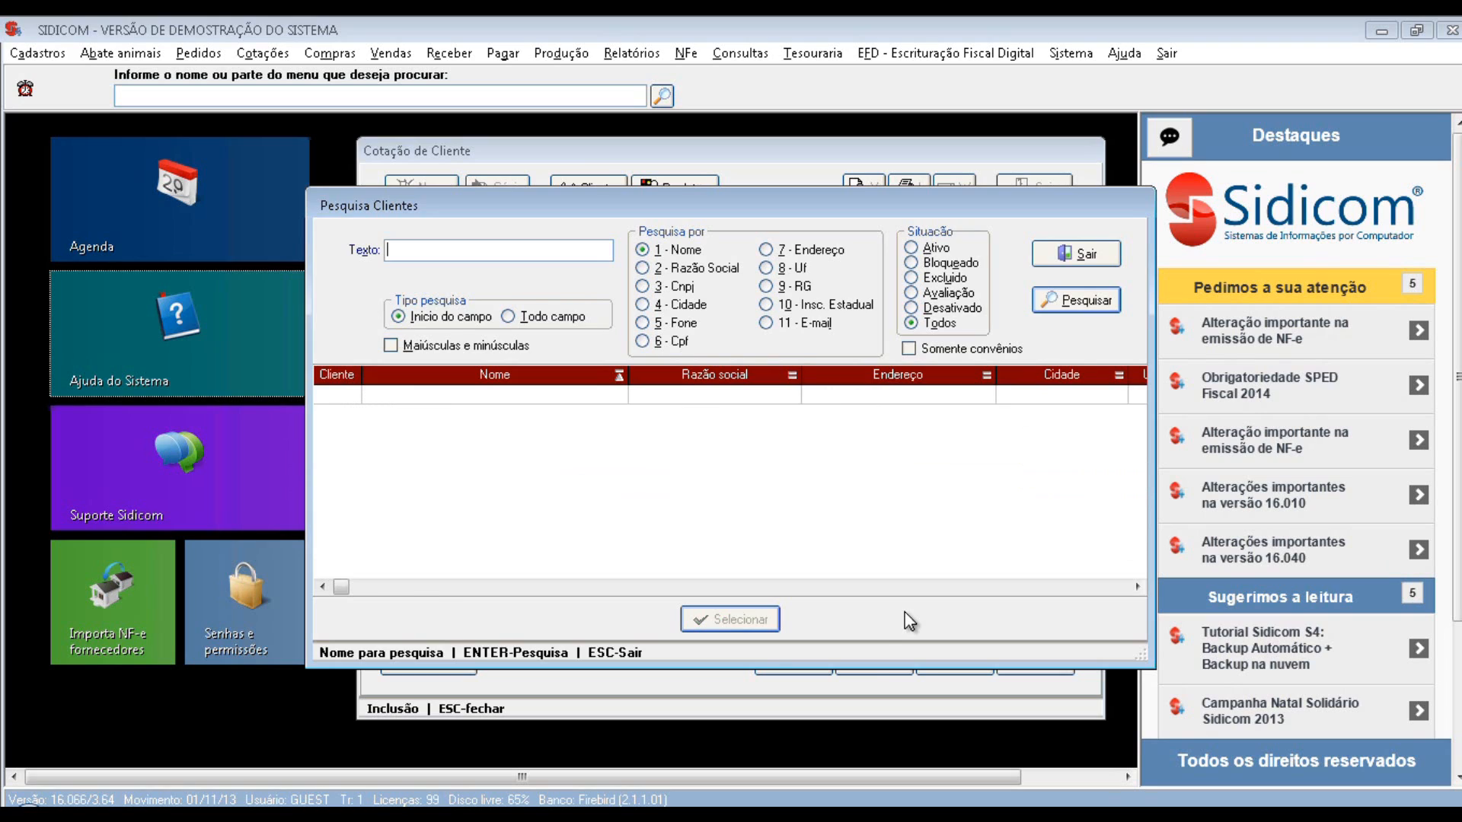
{"action": "key", "text": "Escape"}
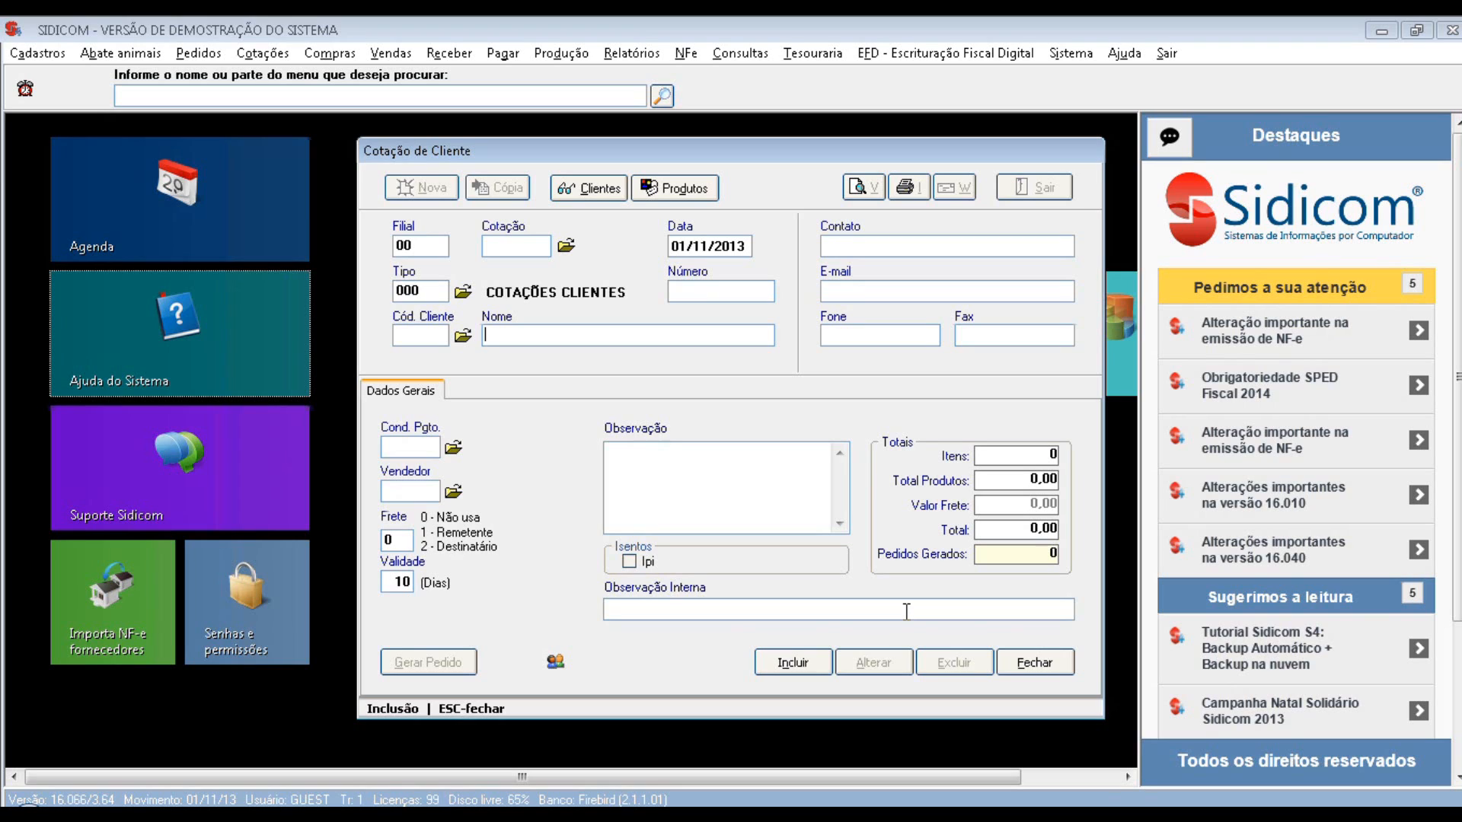
Enter PREFEITURA DE PORTO ALEGRE as the customer name of the new quotation, without a customer code
{"action": "type", "text": "PREFEITURA DE PORTO"}
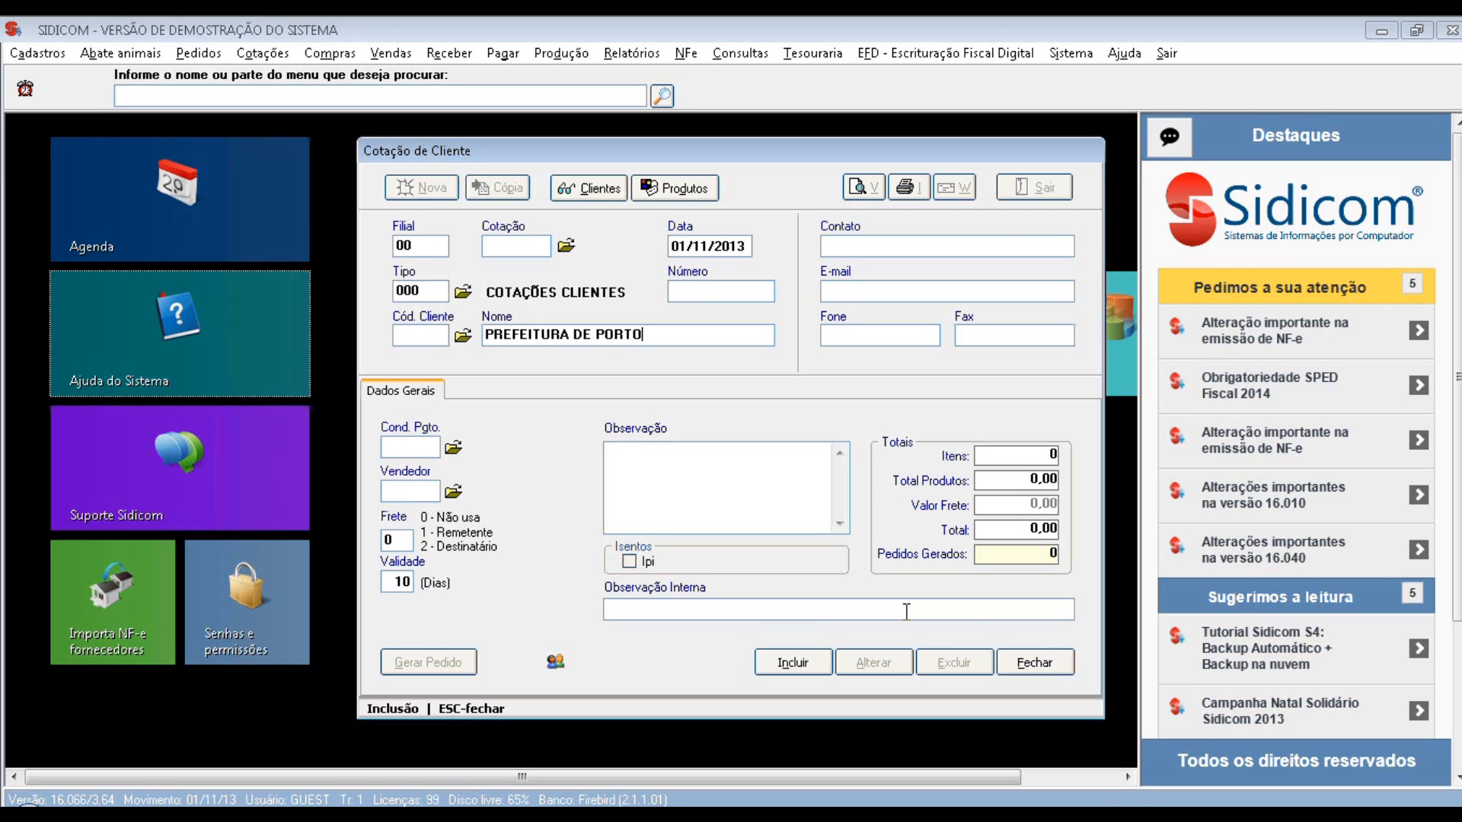
{"action": "type", "text": " ALEGRE"}
{"action": "key", "text": "Tab"}
Fill in the contact's name, e-mail and phone number for the quotation, leaving the fax blank
{"action": "type", "text": "JOSE DA SIL"}
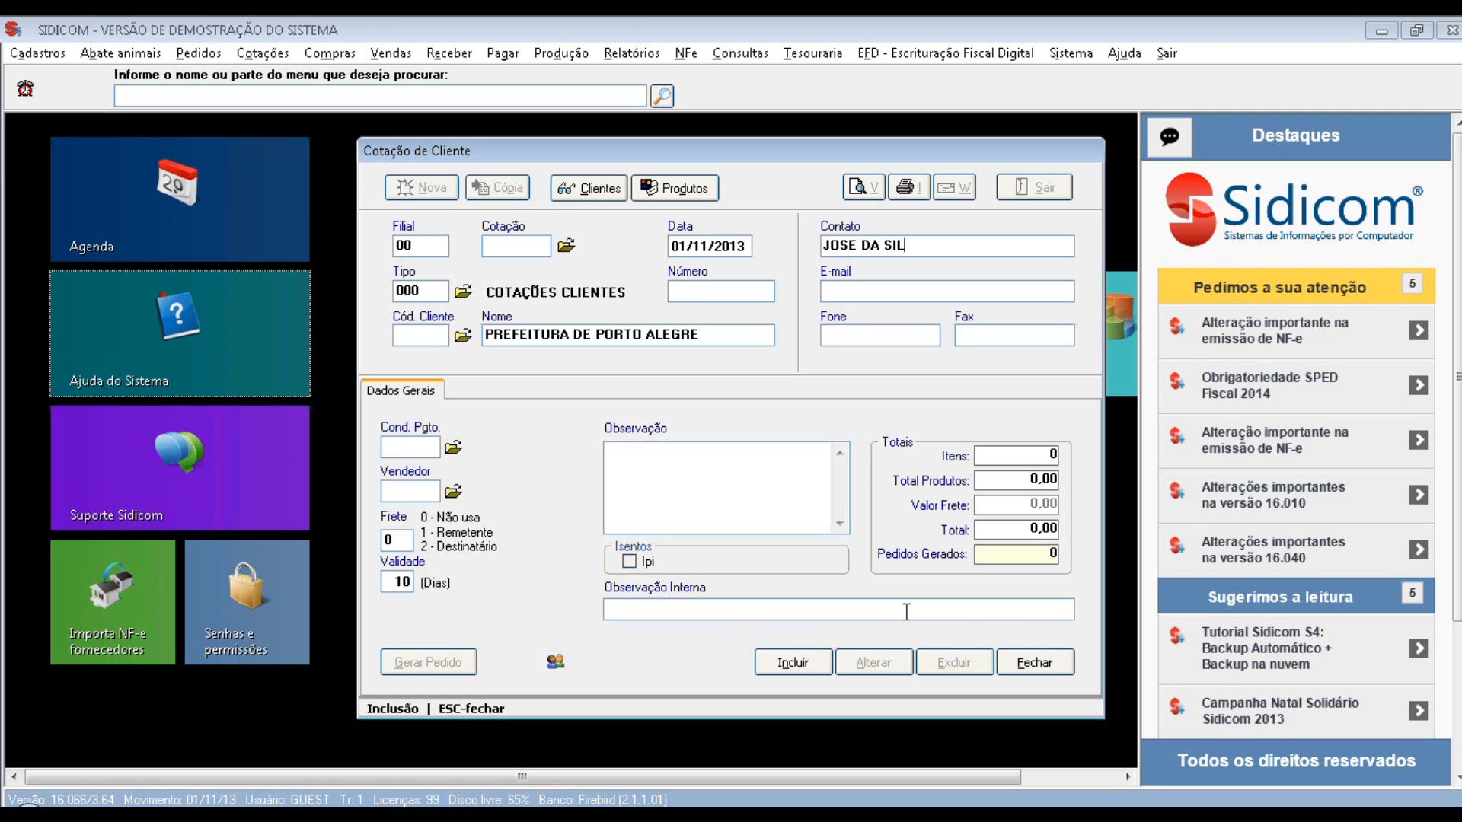
{"action": "type", "text": "VA"}
{"action": "type", "text": "M"}
{"action": "key", "text": "BackSpace"}
{"action": "type", "text": "mail.com"}
{"action": "key", "text": "Tab"}
{"action": "type", "text": "(51)"}
{"action": "type", "text": "3333"}
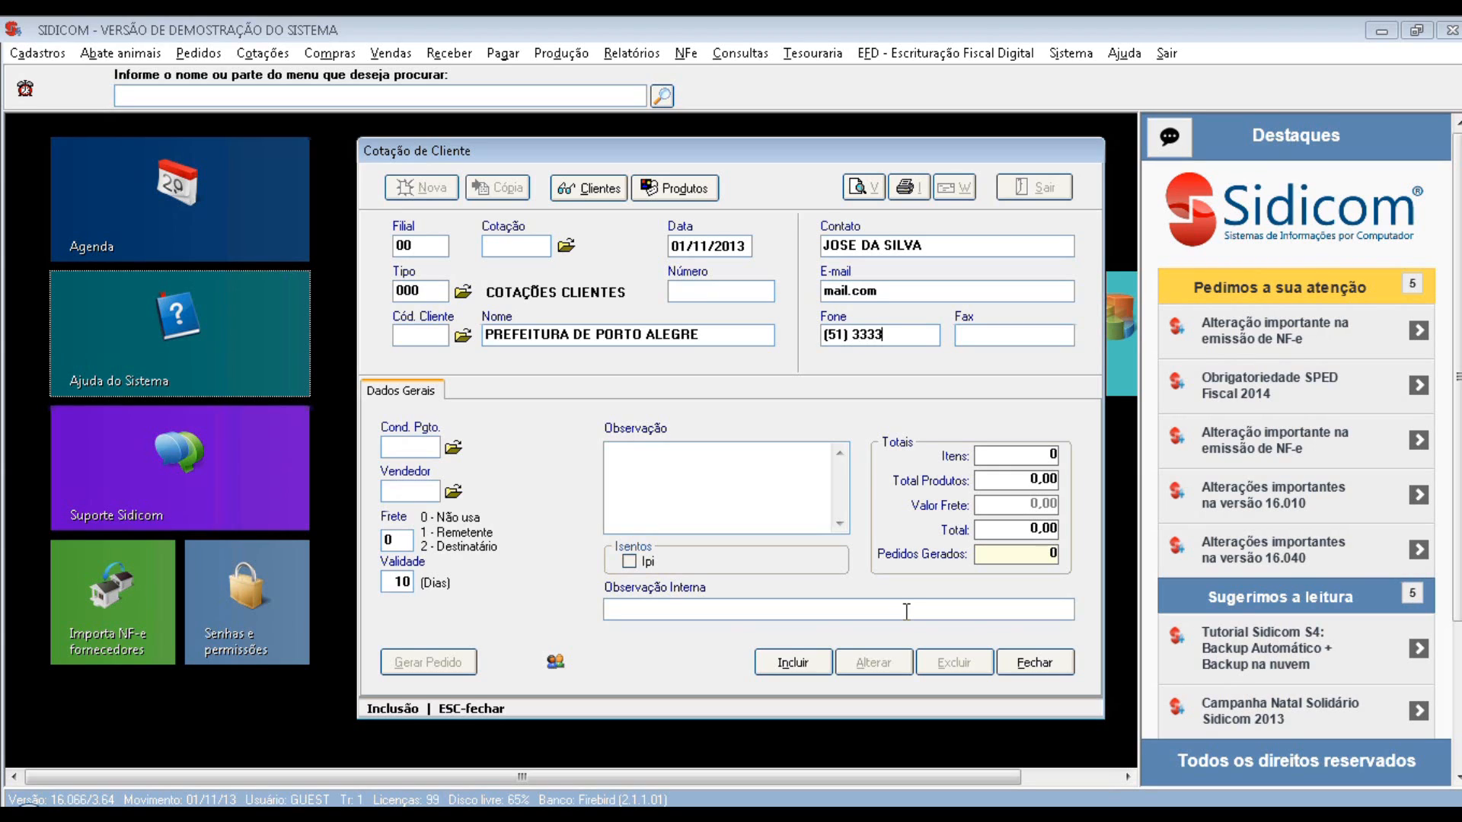
{"action": "type", "text": "-"}
{"action": "type", "text": "3333"}
{"action": "key", "text": "Tab"}
{"action": "key", "text": "Tab"}
Look up the payment conditions and select 030 30 DIAS for the quotation
{"action": "key", "text": "Return"}
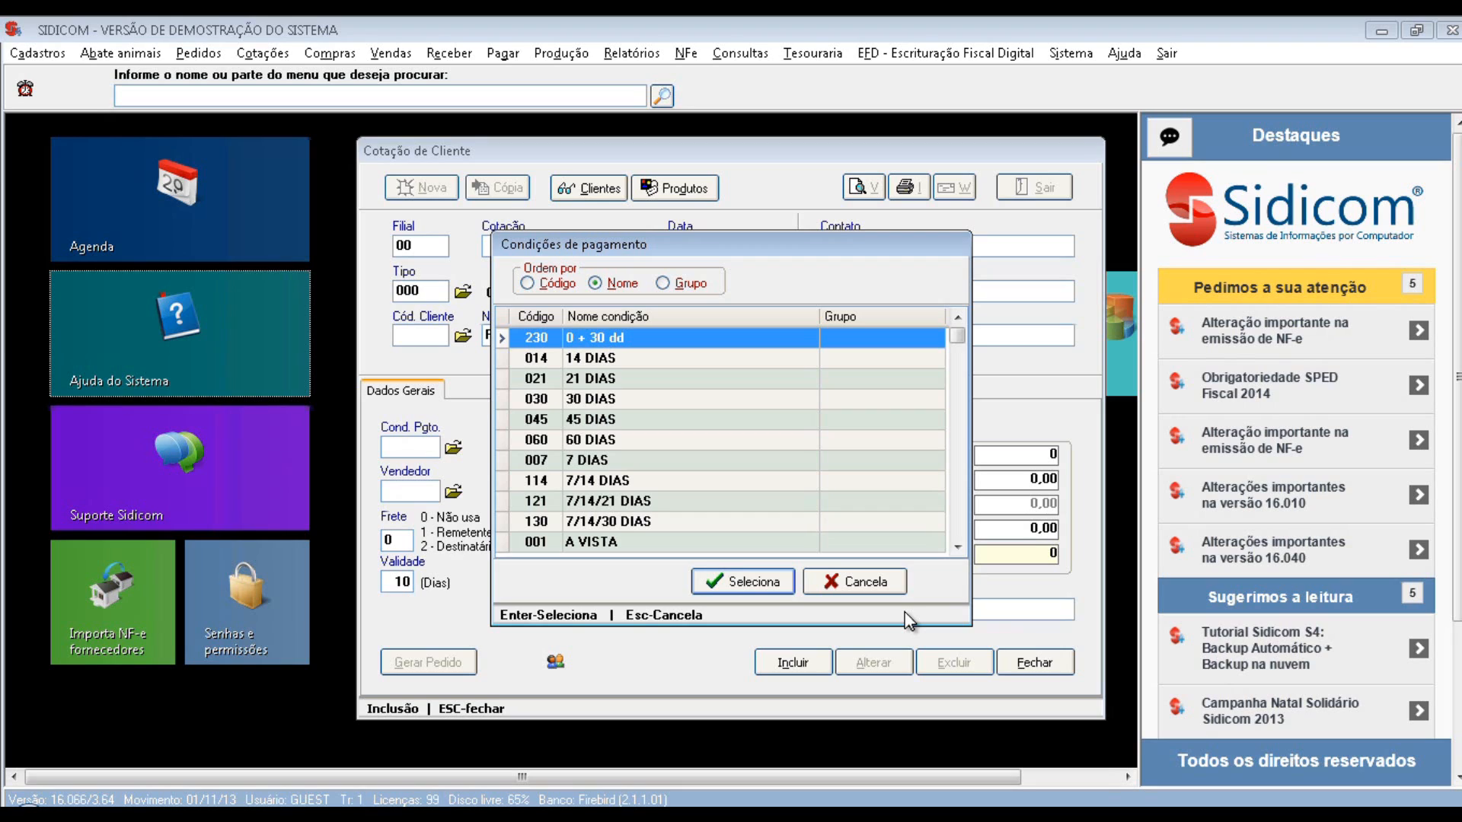
{"action": "key", "text": "Down"}
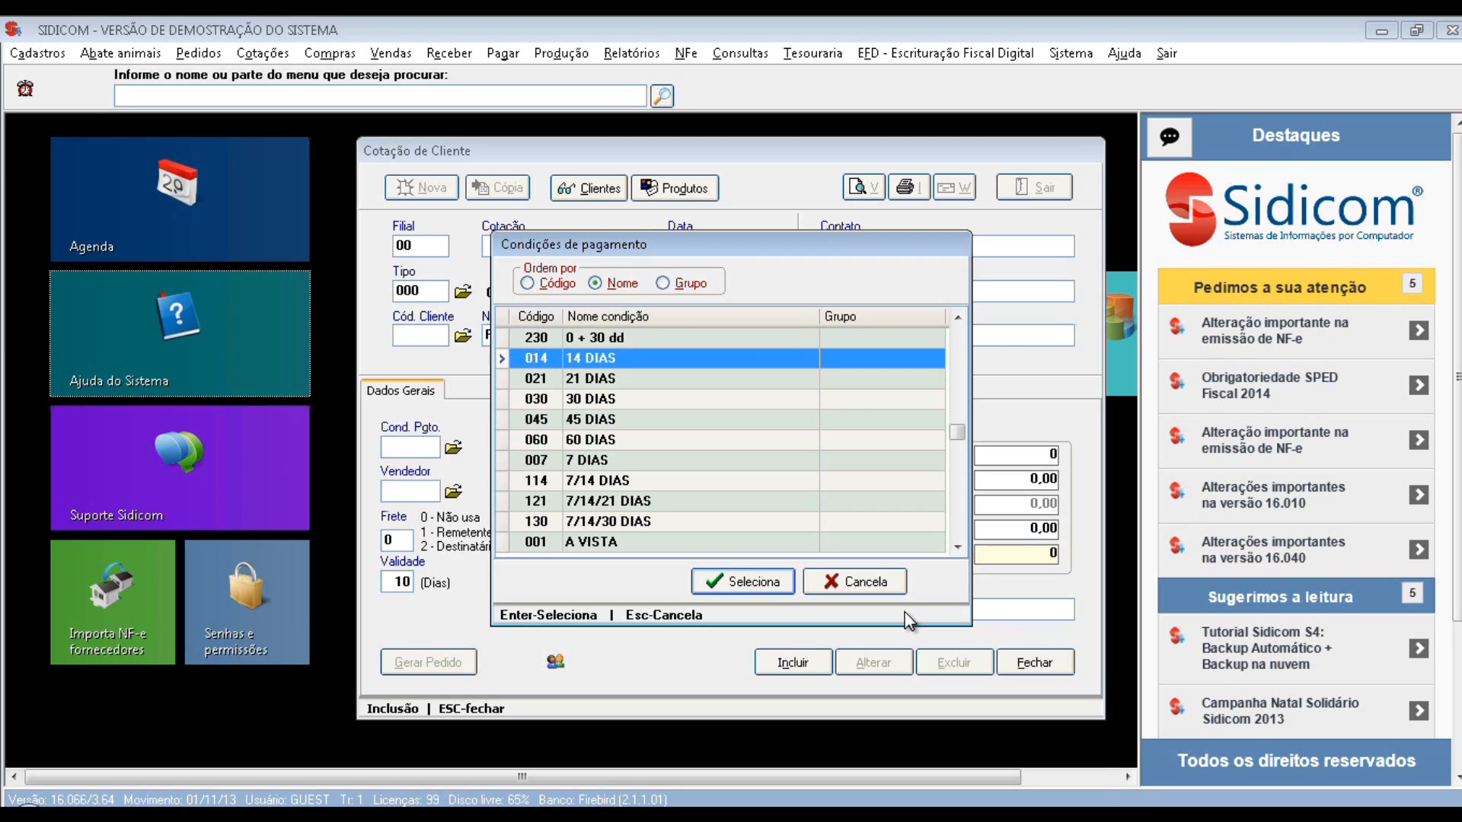
{"action": "key", "text": "Down"}
{"action": "key", "text": "Down"}
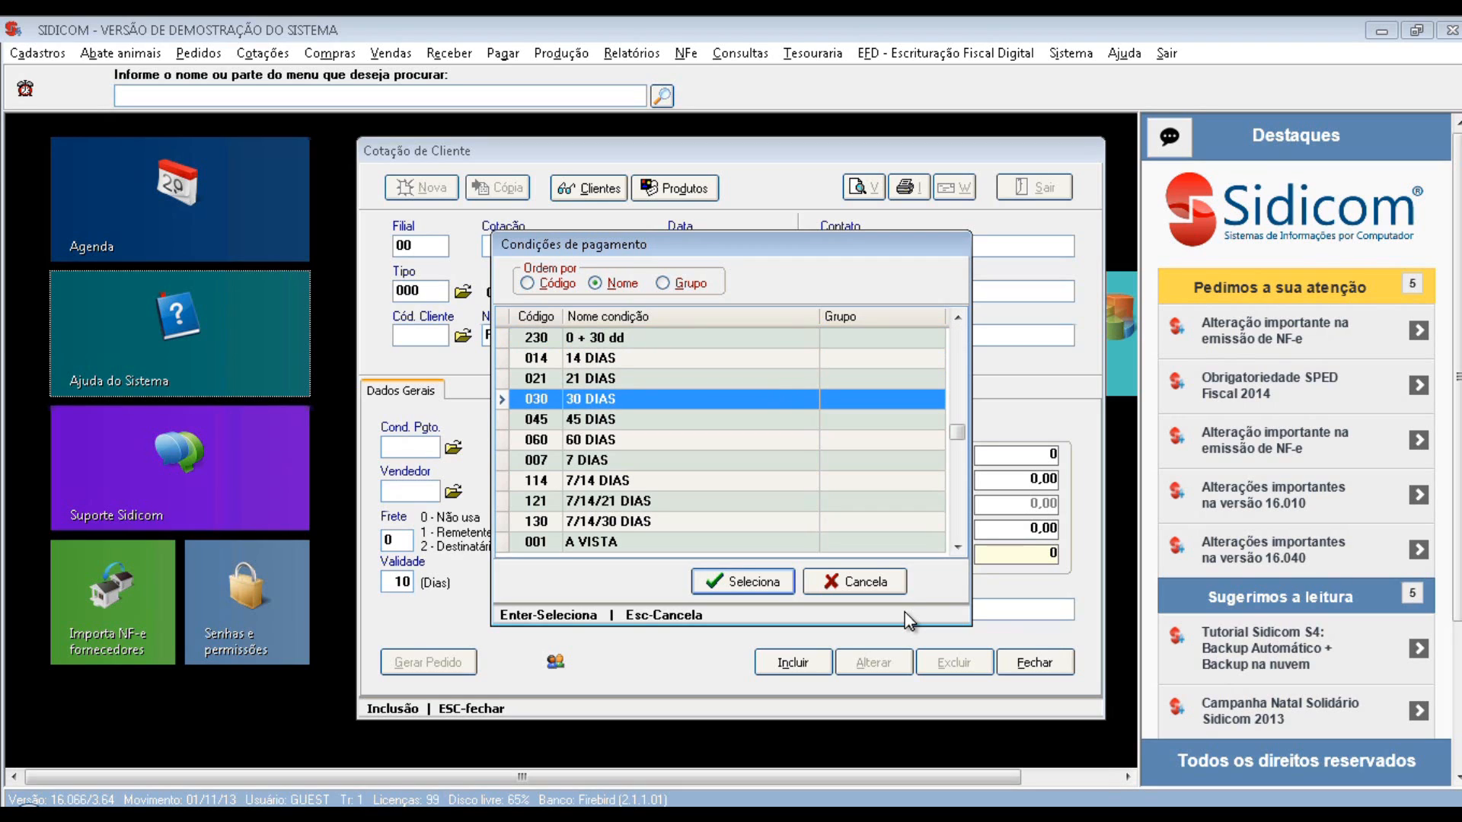
{"action": "key", "text": "Return"}
{"action": "key", "text": "Return"}
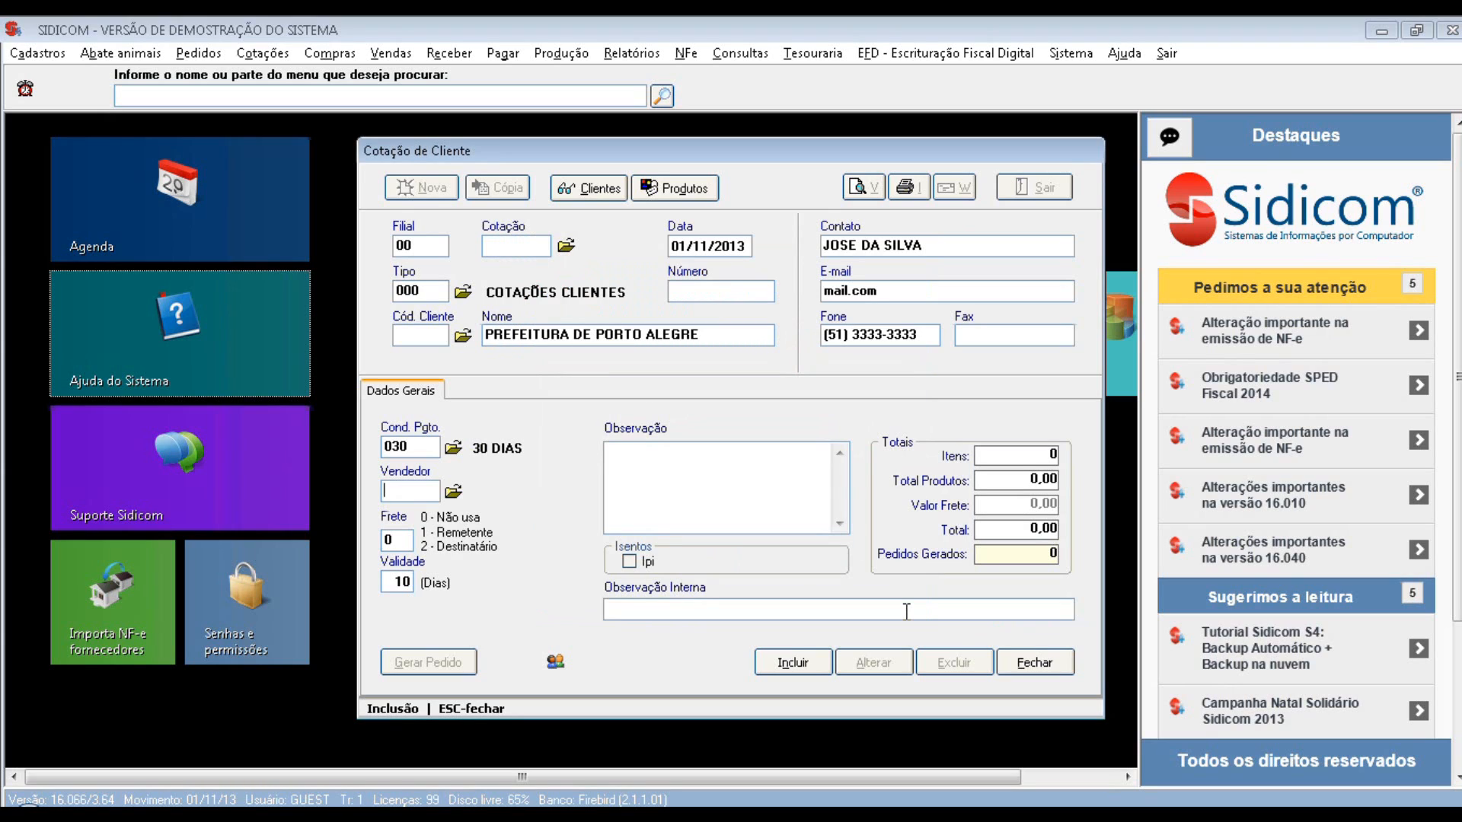
Look up the sellers and assign seller code 000002 to the quotation
{"action": "key", "text": "Return"}
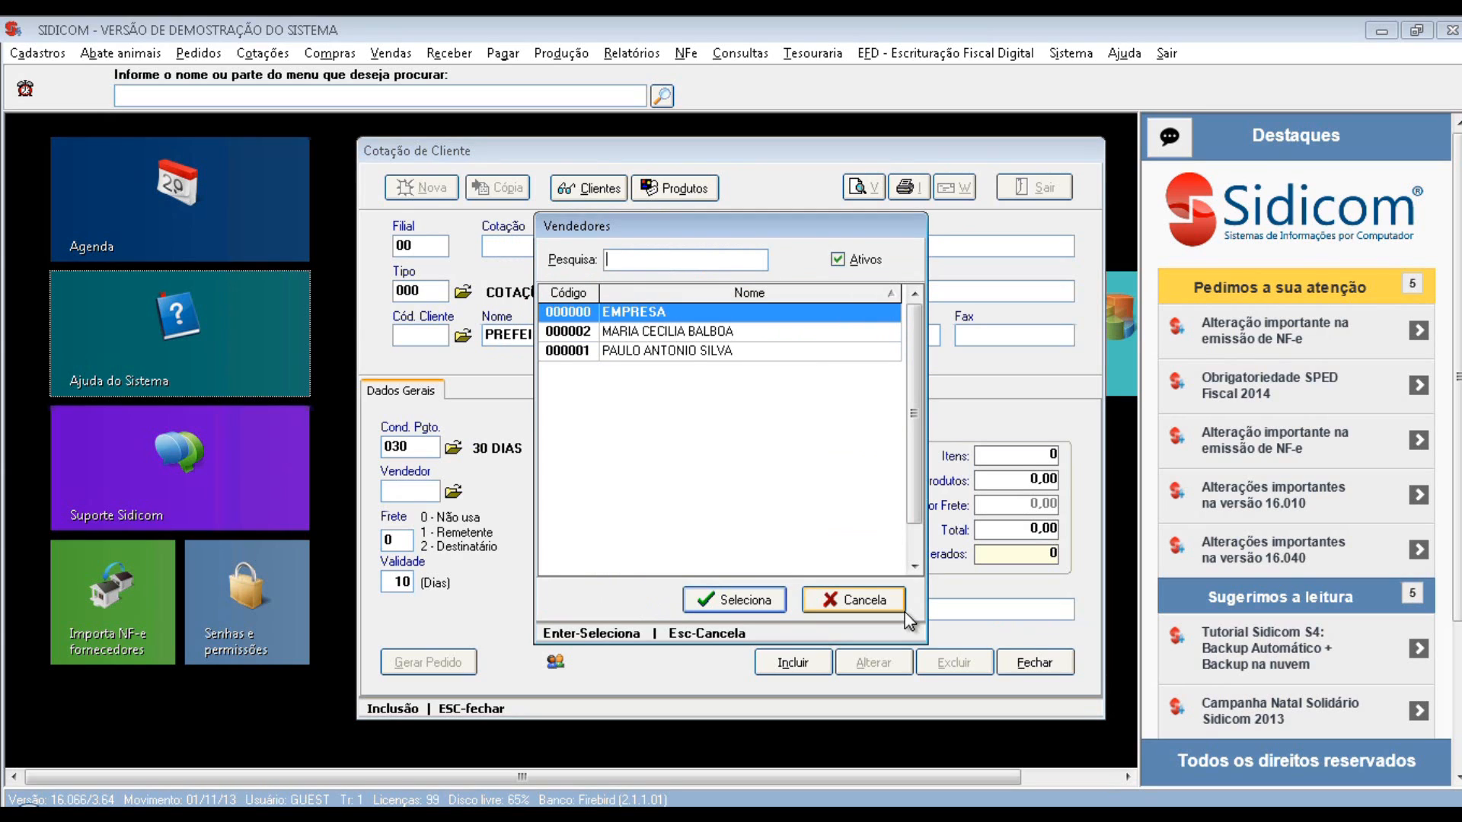
{"action": "key", "text": "Down"}
{"action": "key", "text": "Down"}
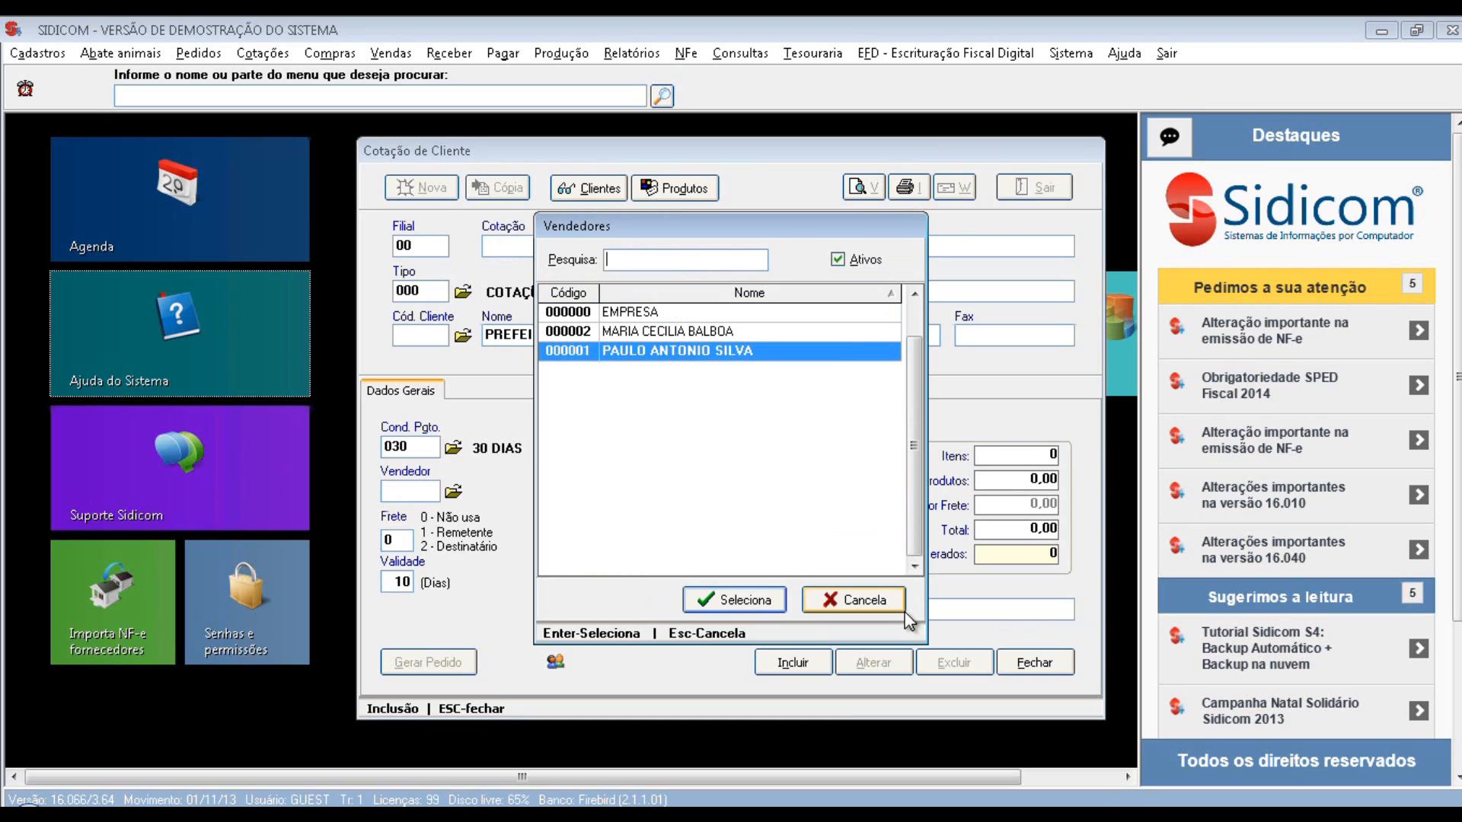
{"action": "key", "text": "Up"}
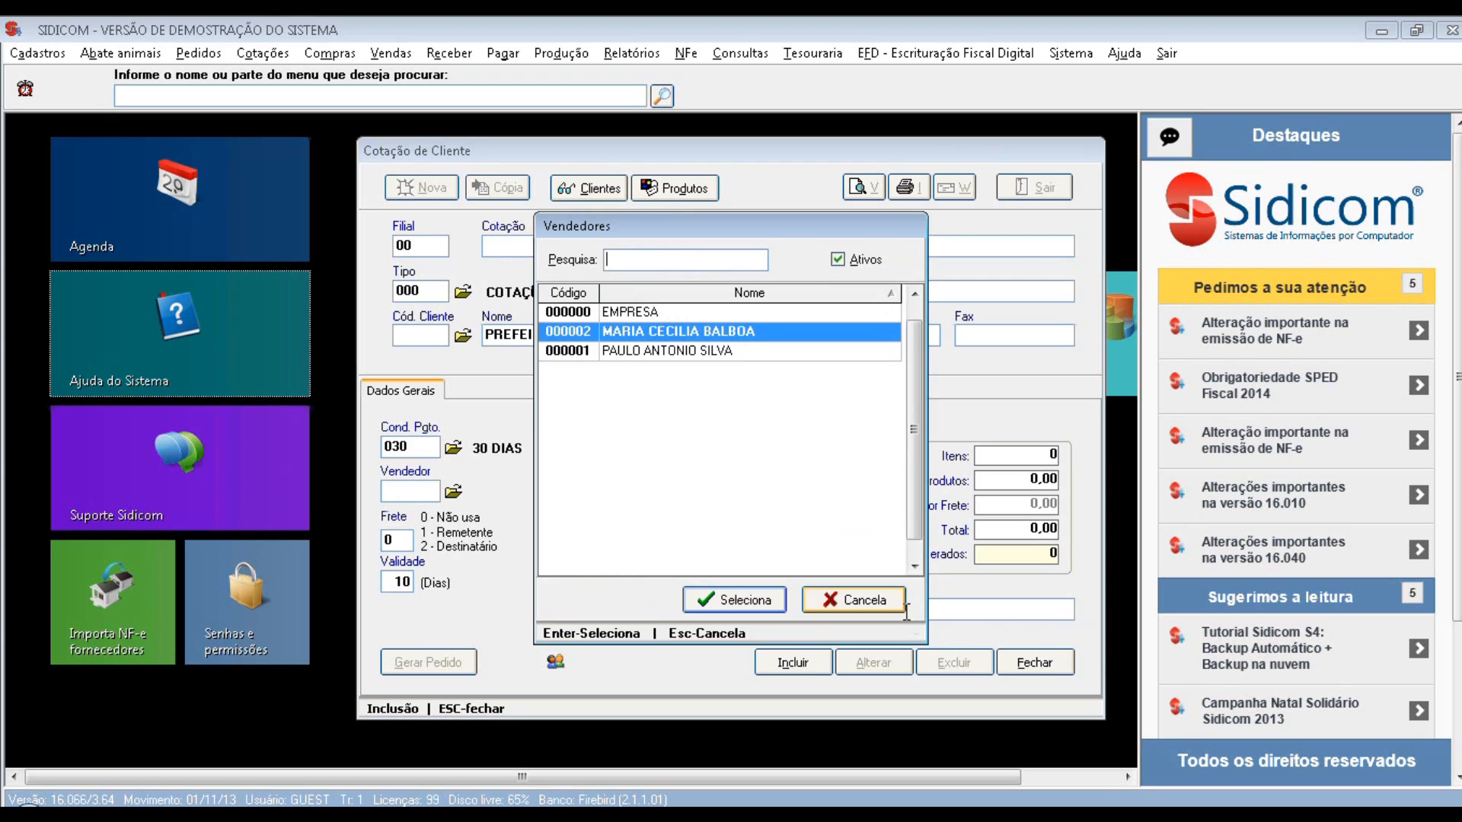
{"action": "key", "text": "Return"}
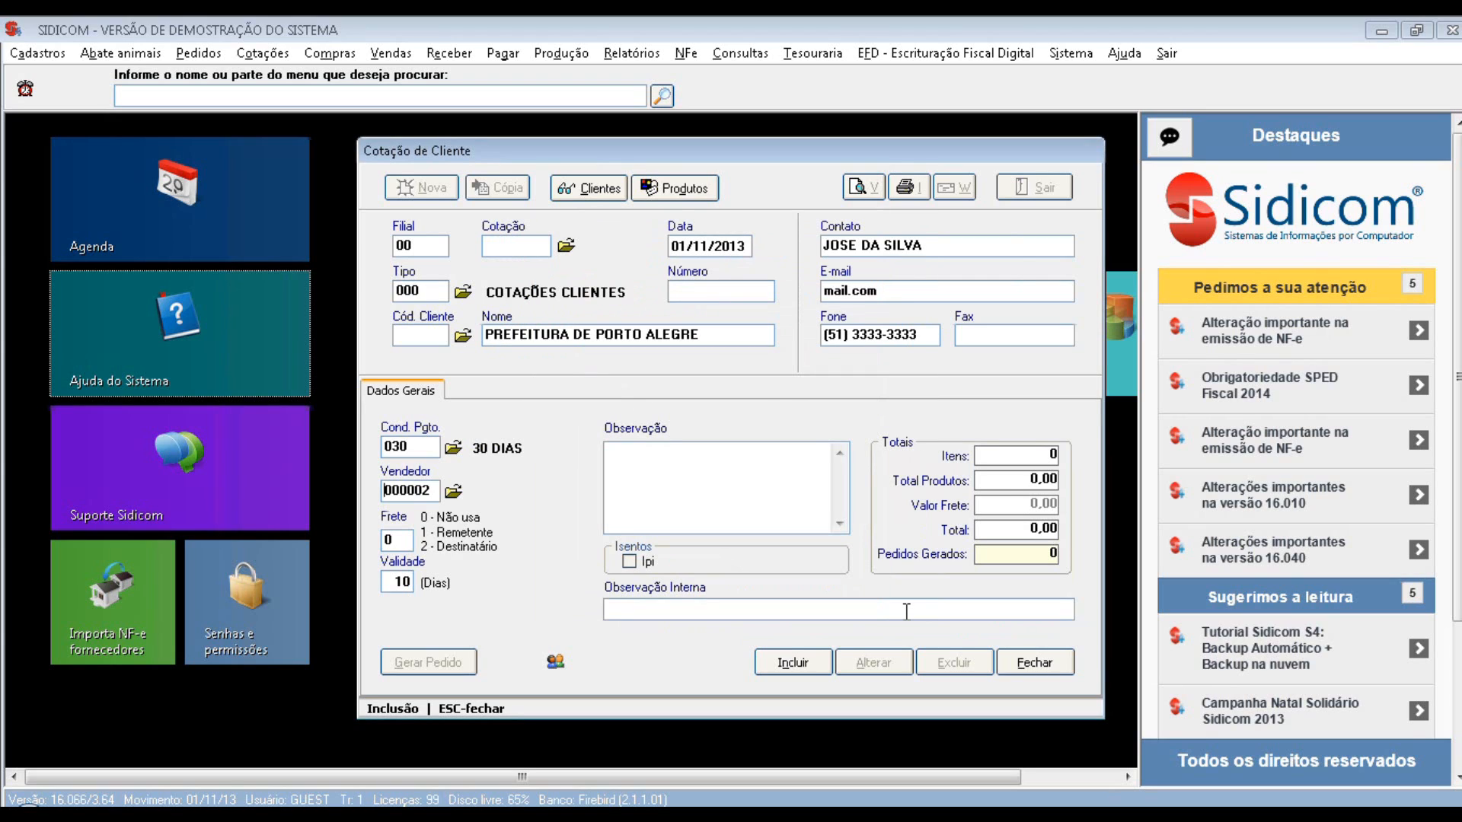
{"action": "key", "text": "Return"}
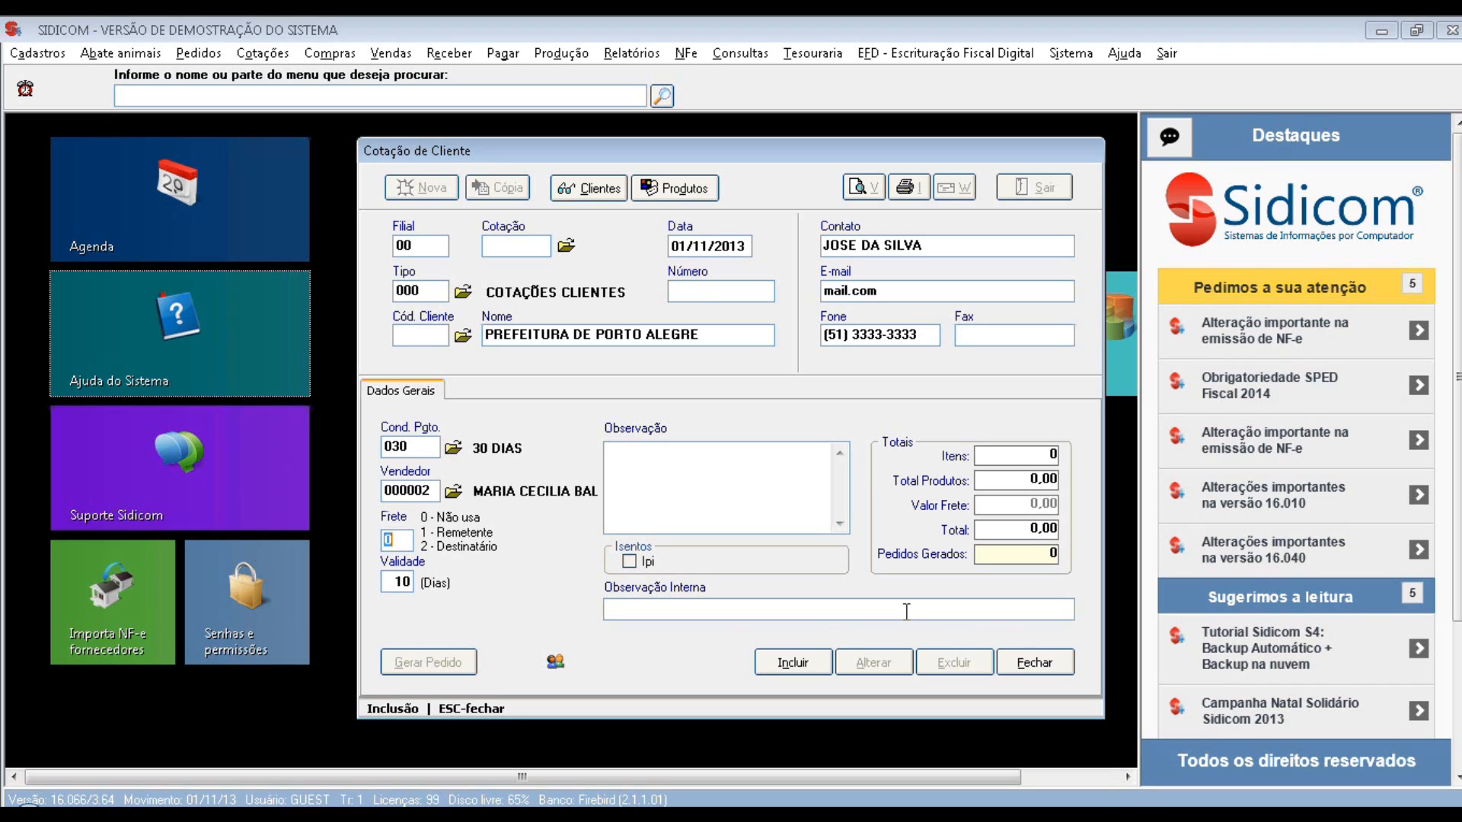
Set the freight to 2 - Destinatário, keep the default validity, and enter OBSERVAÇÃO INTERNA as the internal note
{"action": "type", "text": "2"}
{"action": "key", "text": "Return"}
{"action": "key", "text": "Tab"}
{"action": "key", "text": "Return"}
{"action": "key", "text": "BackSpace"}
{"action": "key", "text": "Tab"}
{"action": "left_click", "coordinate": [906, 610]}
{"action": "type", "text": "OBSERVAÇÃO"}
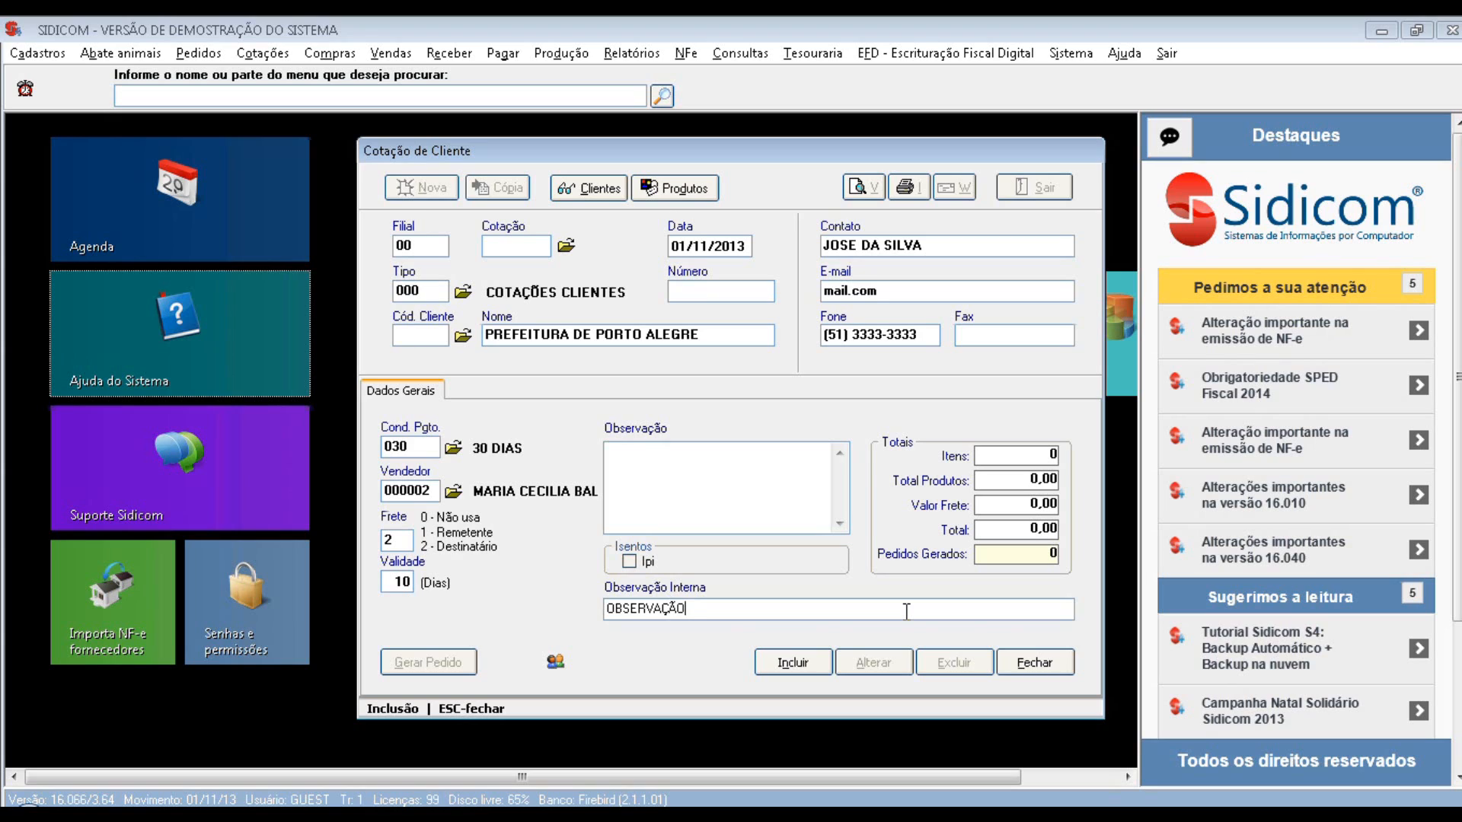
{"action": "type", "text": " INTERNA"}
Save the new quotation's general data and open its item entry form
{"action": "left_click", "coordinate": [794, 663]}
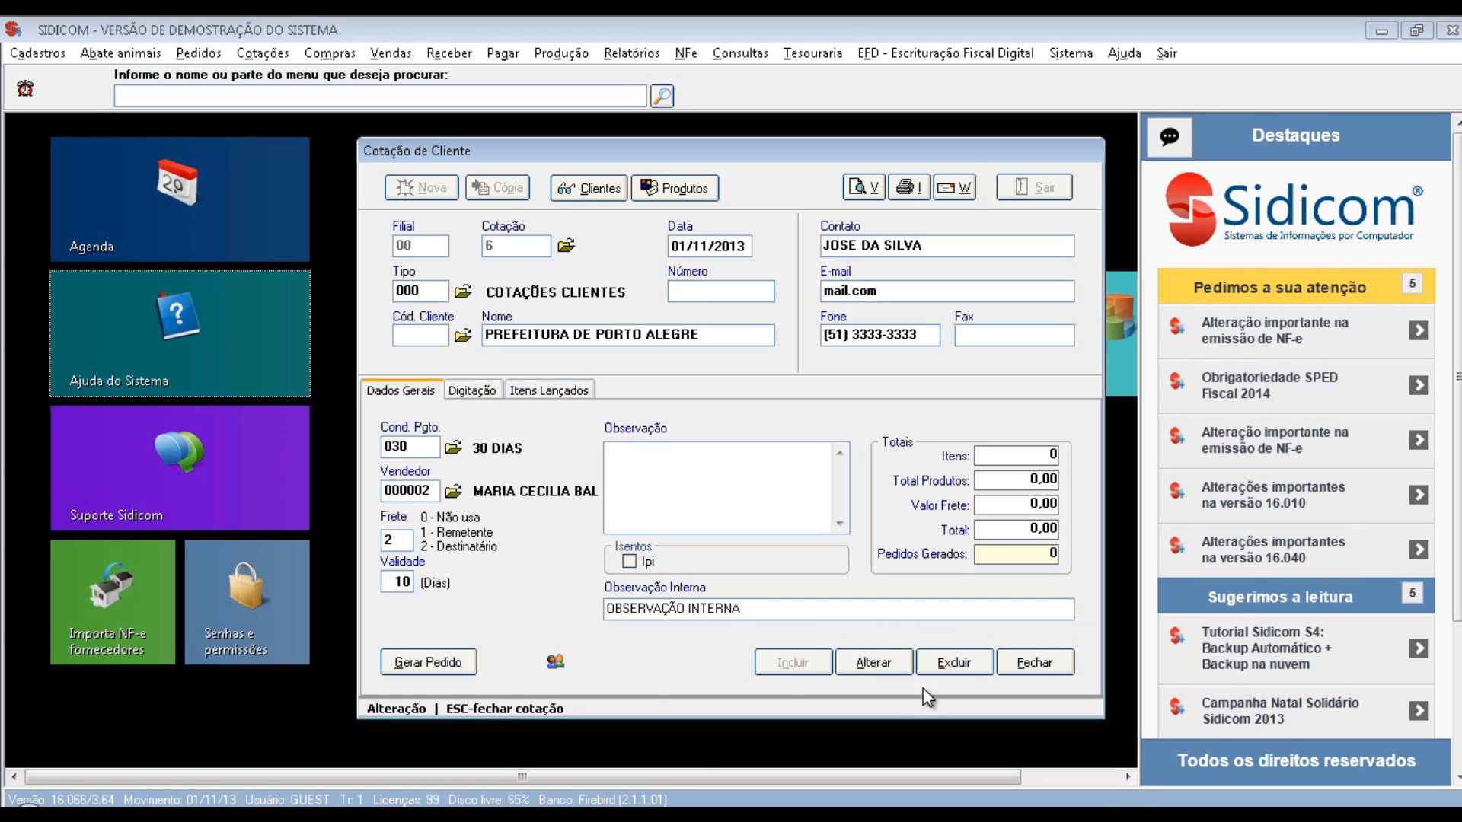
{"action": "left_click", "coordinate": [483, 391]}
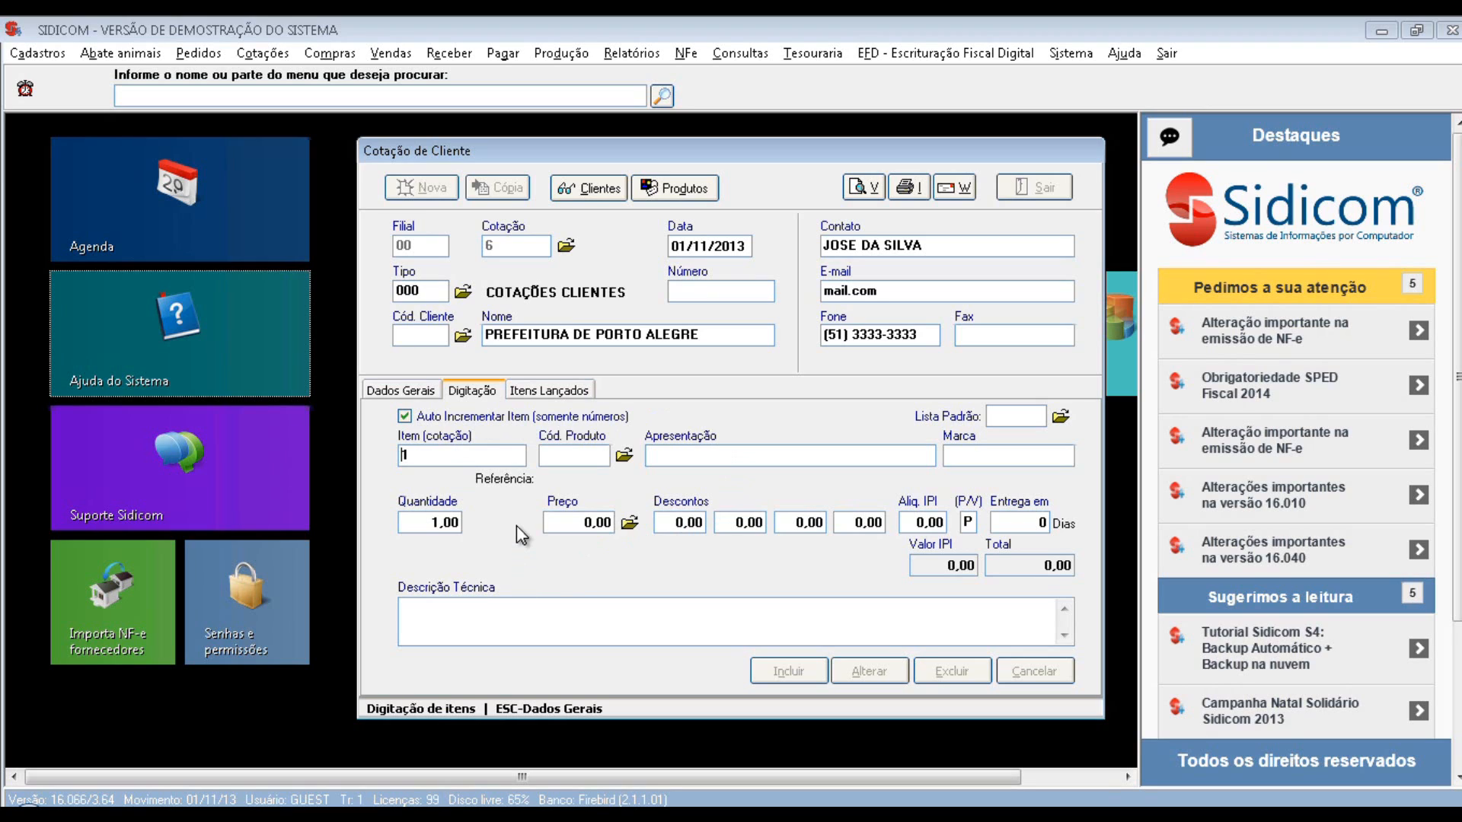
Try a manual item number 10 with automatic item numbering turned off, and restore the automatic numbering
{"action": "left_click", "coordinate": [406, 417]}
{"action": "type", "text": "10"}
{"action": "key", "text": "BackSpace"}
{"action": "key", "text": "BackSpace"}
{"action": "left_click", "coordinate": [405, 418]}
Search the registered products with situation 4-Não vende and with situation 0-Ativo, and leave the search without selecting one
{"action": "left_click", "coordinate": [625, 456]}
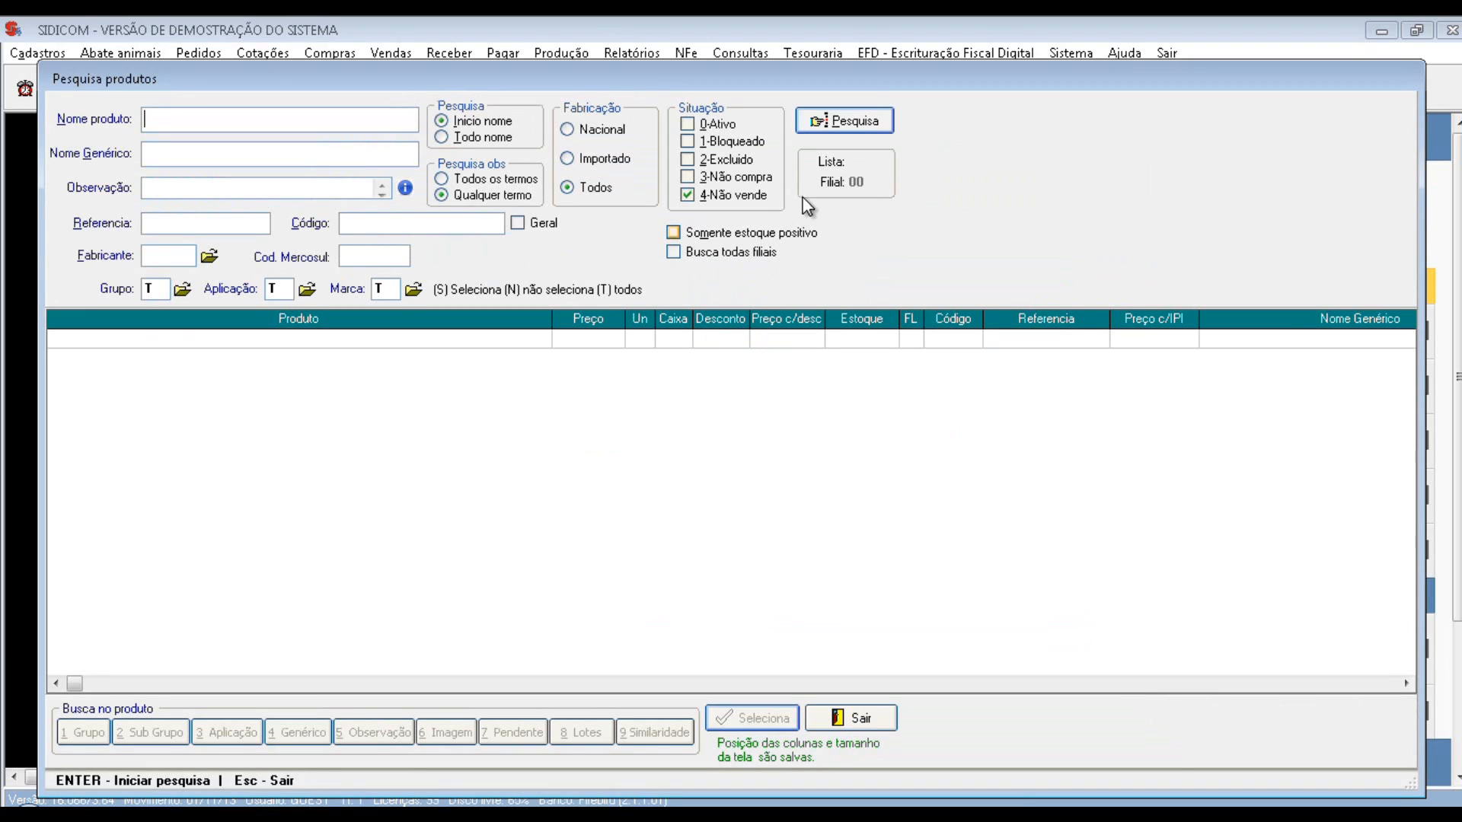
{"action": "left_click", "coordinate": [885, 126]}
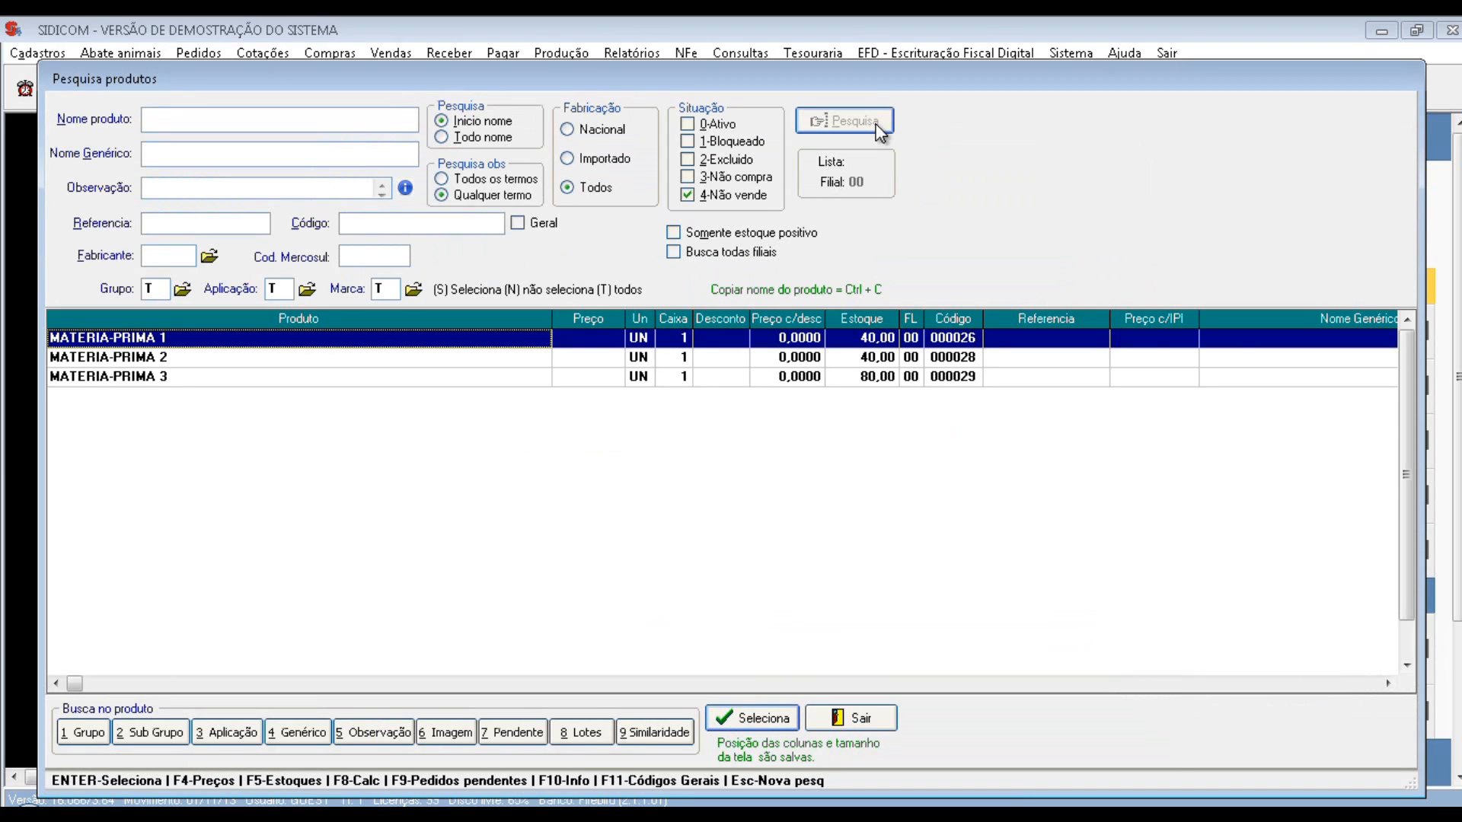
{"action": "left_click", "coordinate": [697, 196]}
{"action": "left_click", "coordinate": [697, 196]}
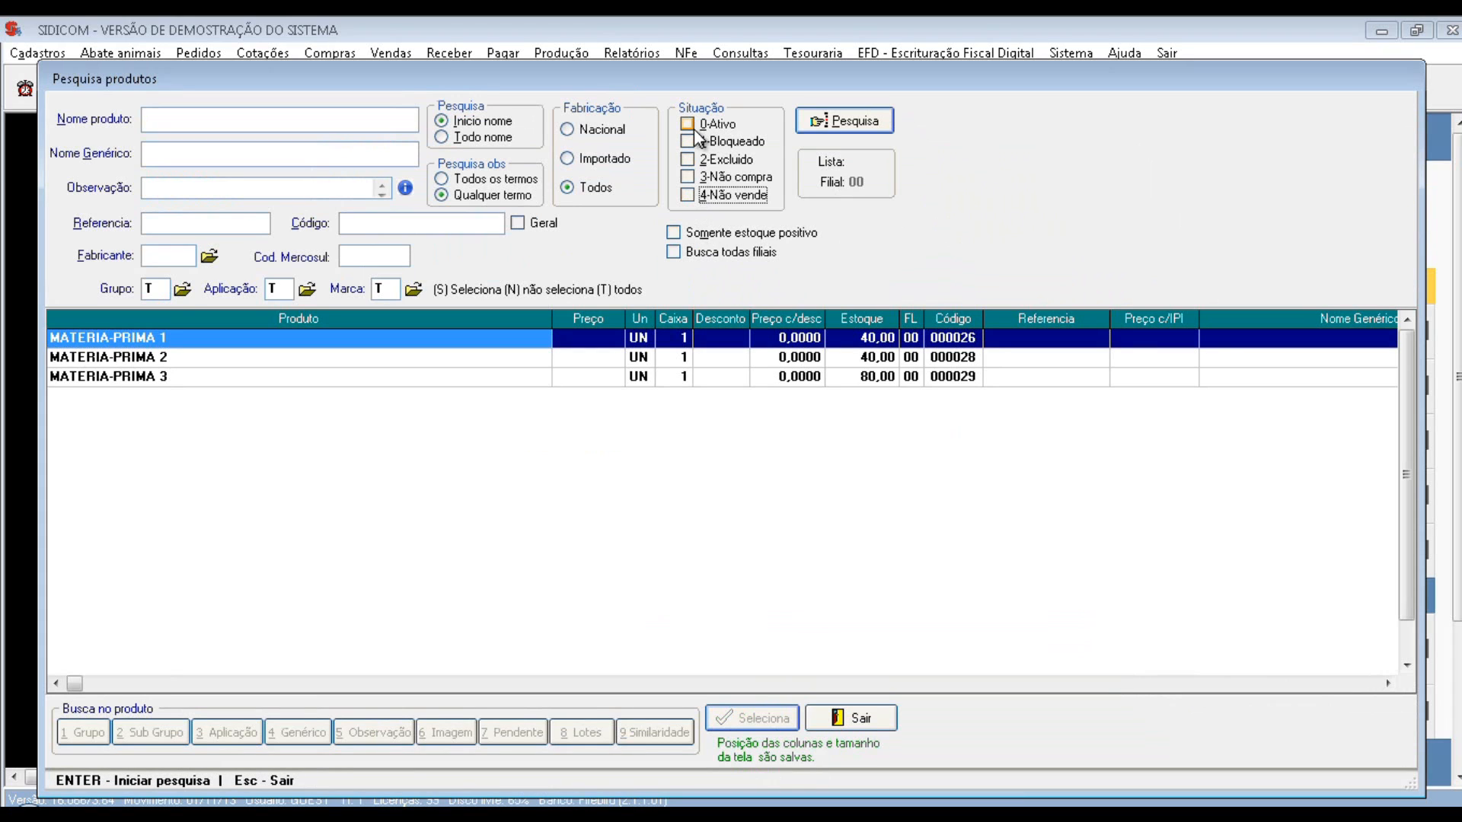
{"action": "left_click", "coordinate": [693, 128]}
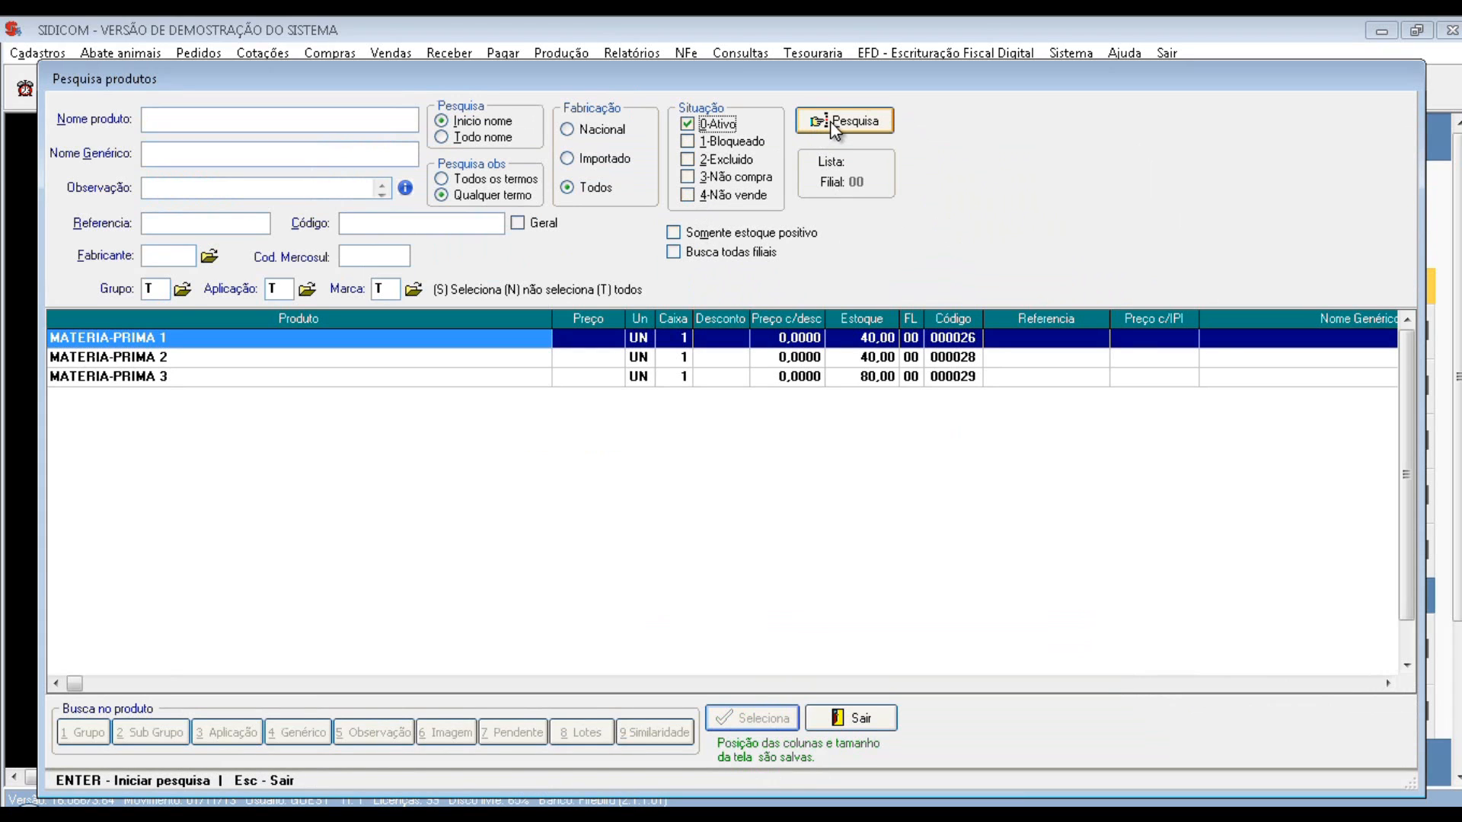
{"action": "left_click", "coordinate": [822, 122]}
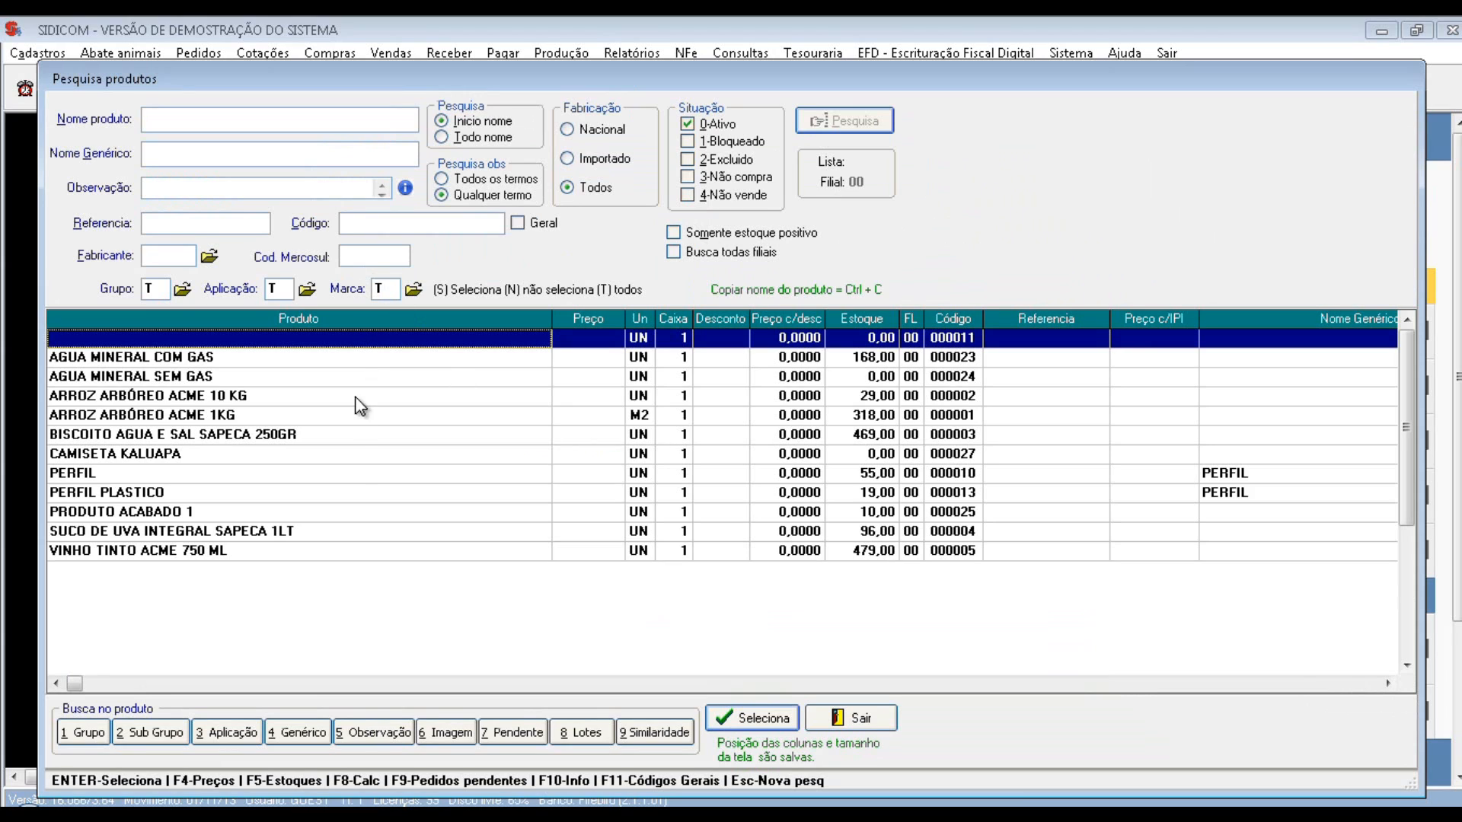
{"action": "left_click", "coordinate": [862, 715]}
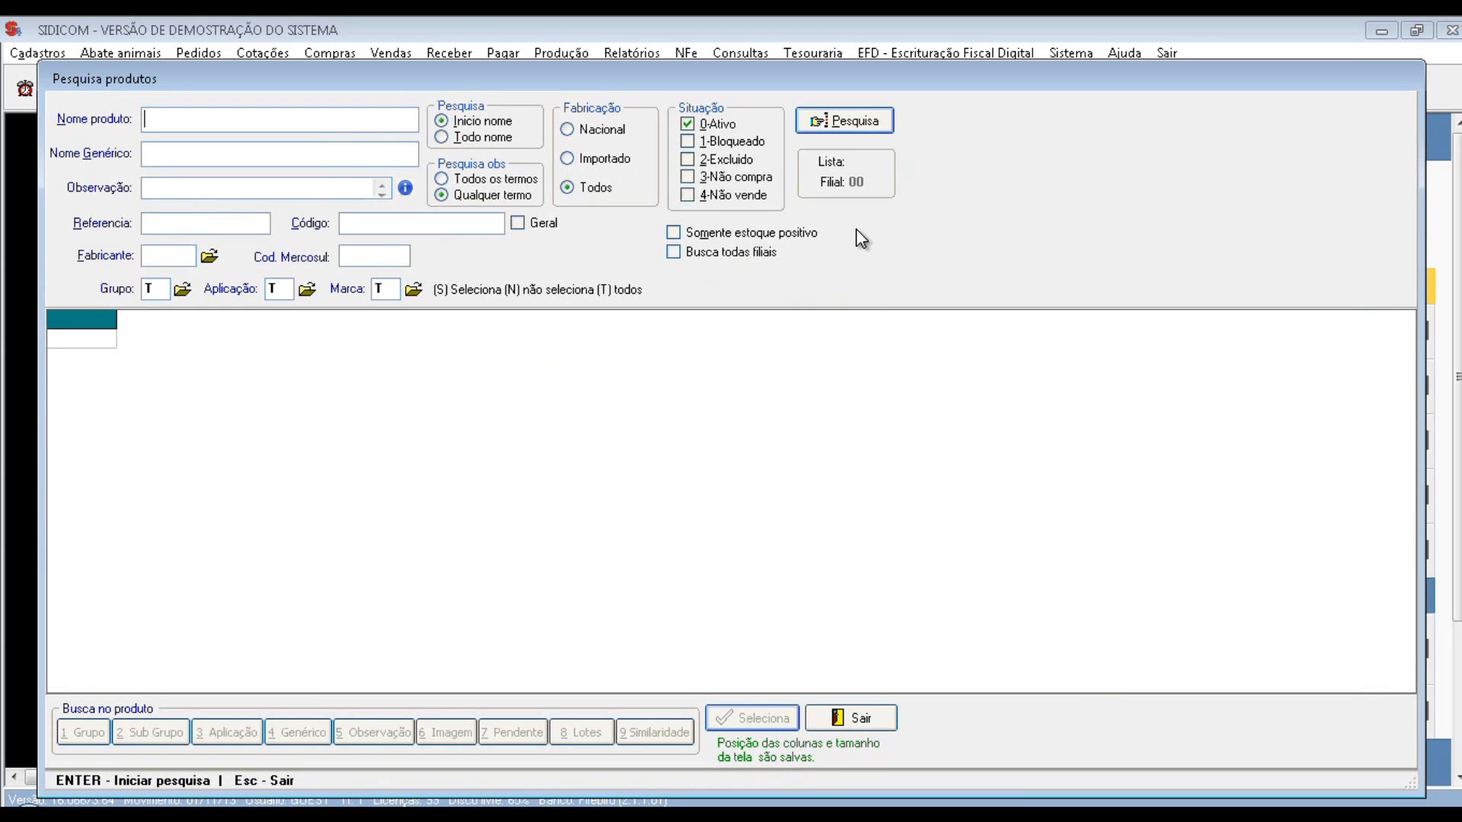
{"action": "left_click", "coordinate": [856, 720]}
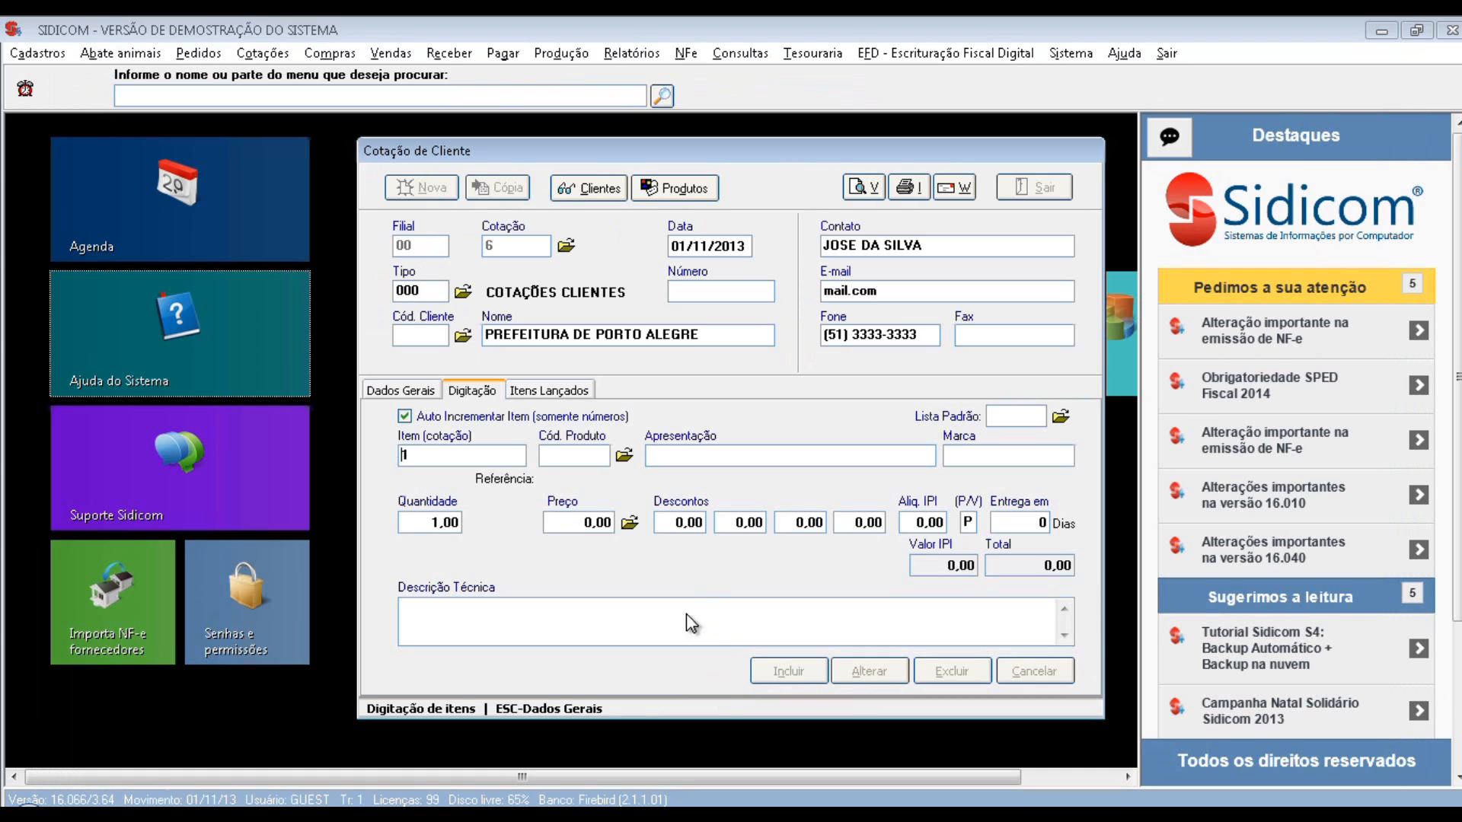
Describe item 1 as DIVISORIAS 2 X 2 M COM ACABAMENTOS without a product code
{"action": "left_click", "coordinate": [714, 459]}
{"action": "type", "text": "DIVI"}
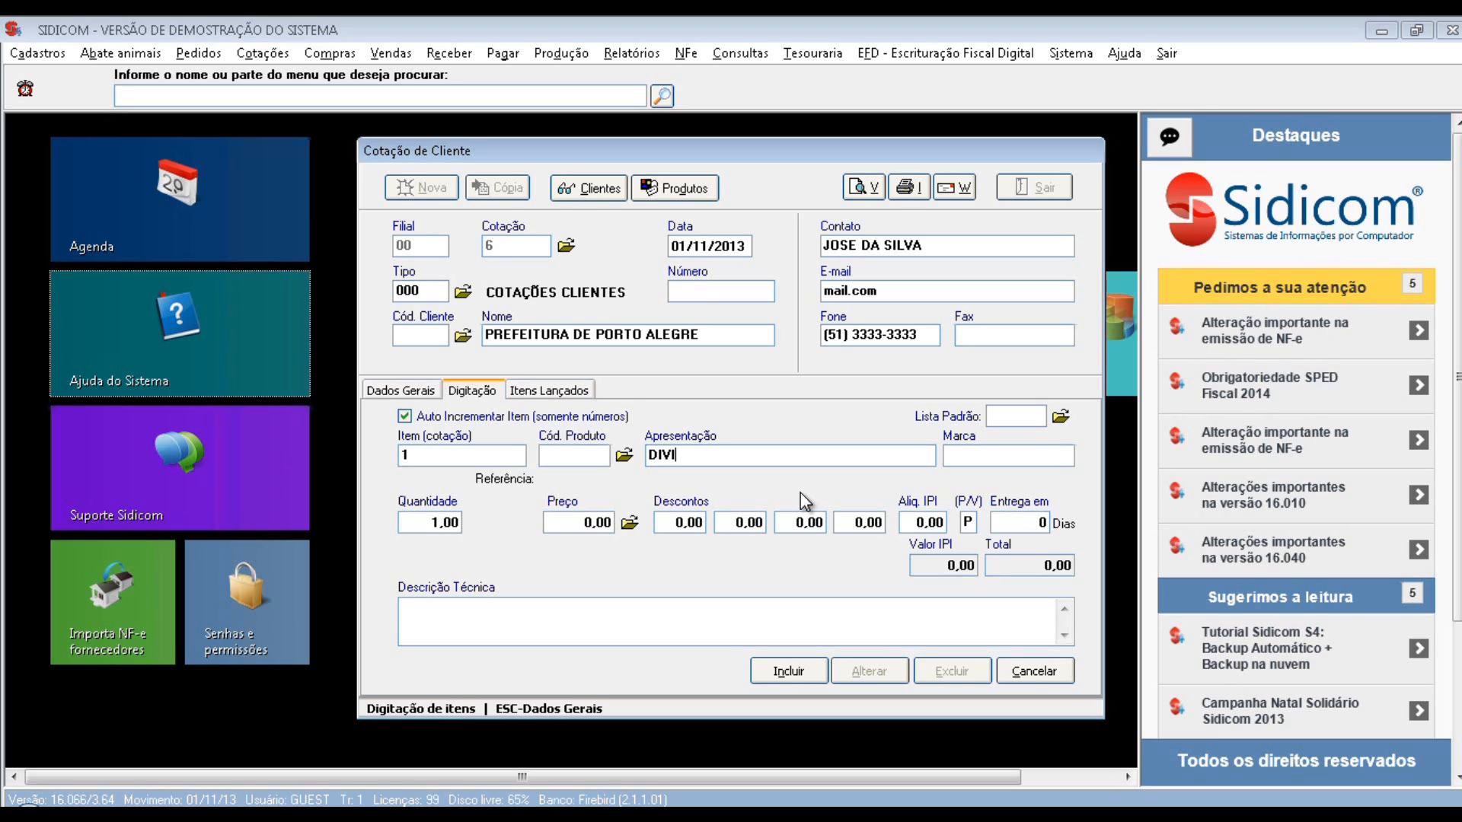
{"action": "type", "text": "SORIAS 2 X 2 M"}
{"action": "type", "text": "COM"}
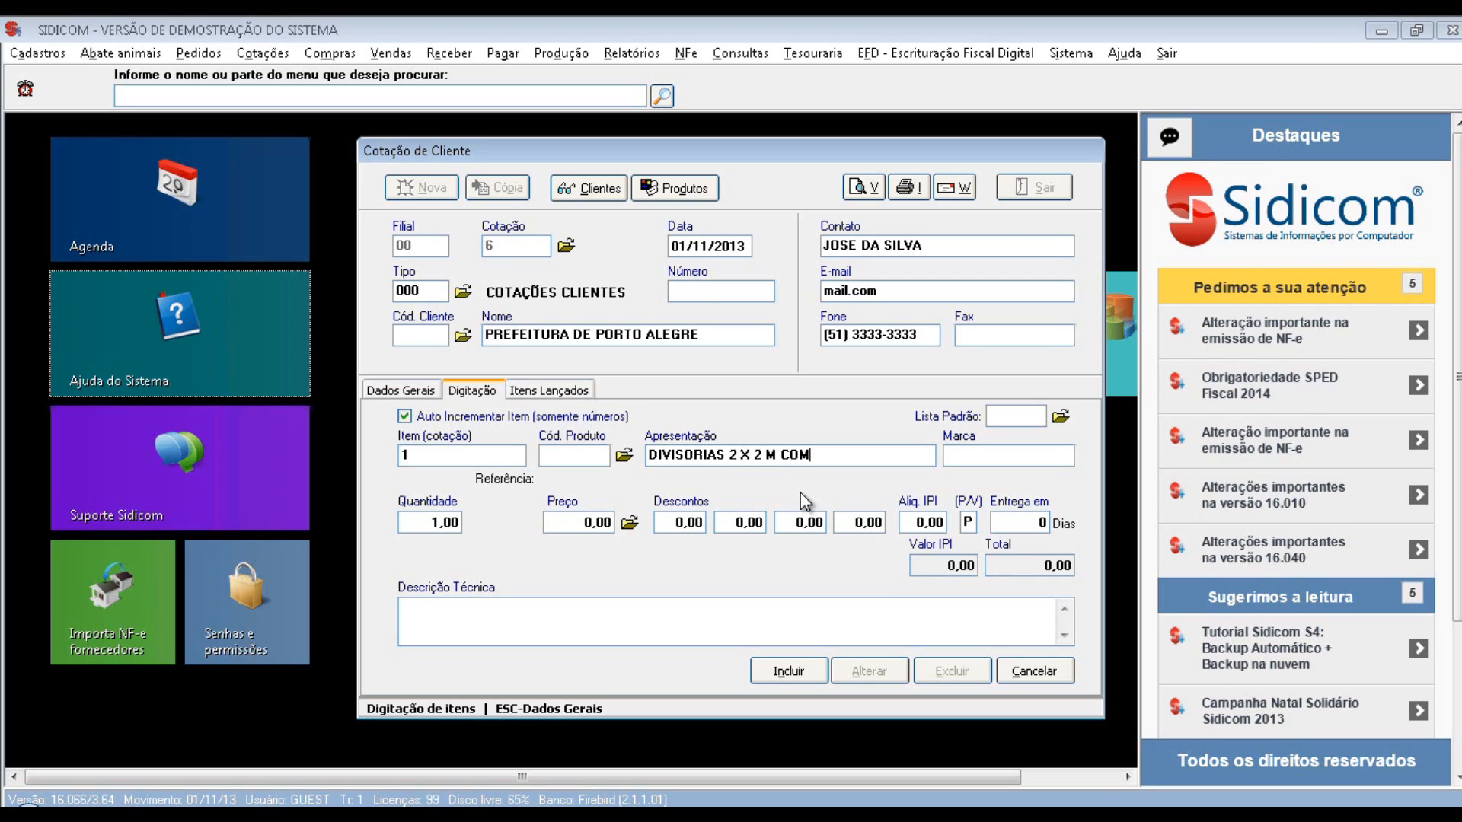
{"action": "type", "text": " ACABAMEN"}
{"action": "type", "text": "TOS"}
Enter GENERICA as the brand of item 1
{"action": "key", "text": "Tab"}
{"action": "type", "text": "GENR"}
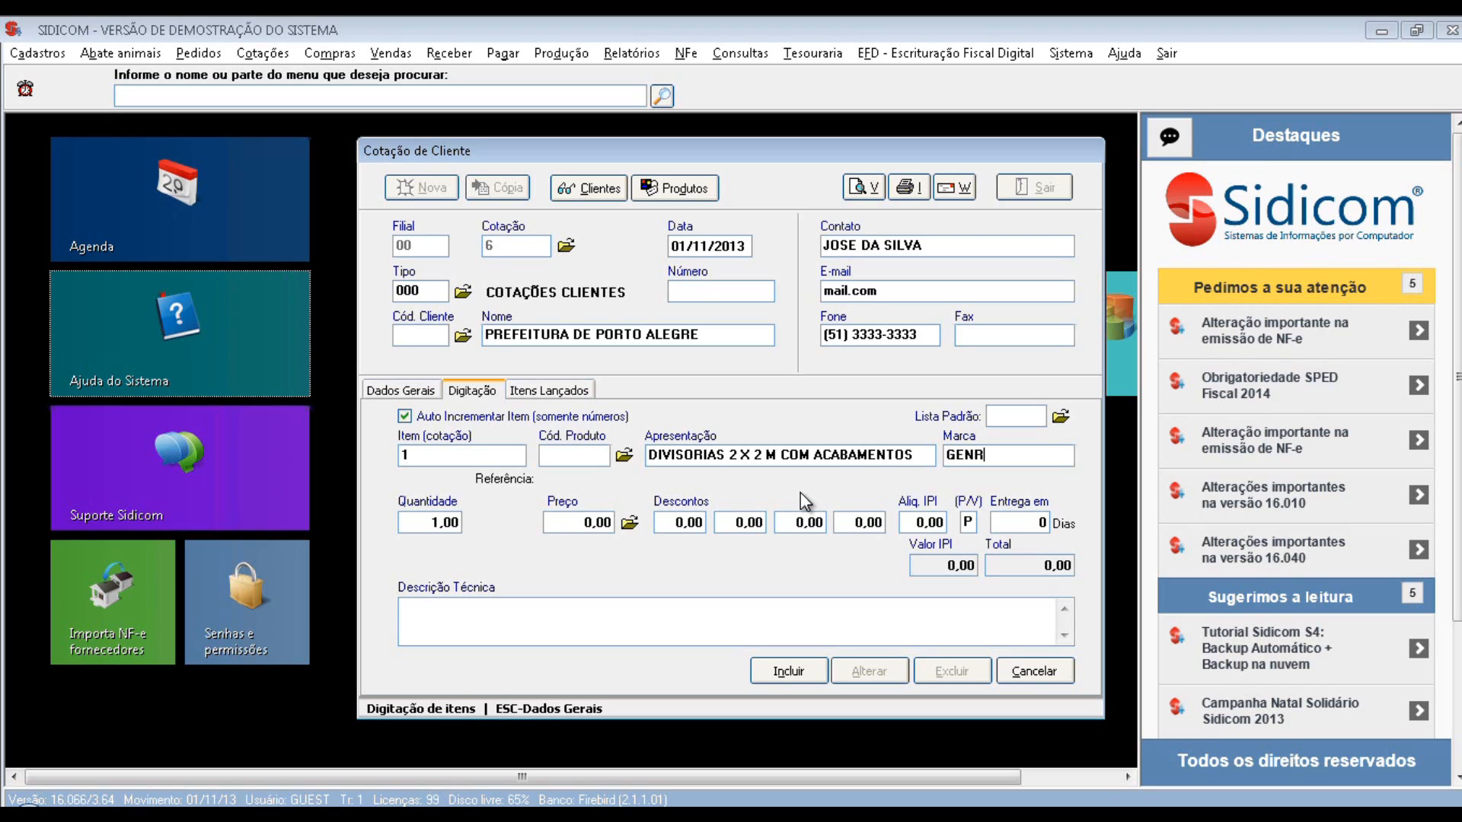
{"action": "key", "text": "BackSpace"}
{"action": "type", "text": "E"}
{"action": "key", "text": "BackSpace"}
{"action": "key", "text": "BackSpace"}
{"action": "key", "text": "BackSpace"}
{"action": "key", "text": "BackSpace"}
{"action": "type", "text": "GRE"}
{"action": "key", "text": "BackSpace"}
{"action": "key", "text": "BackSpace"}
{"action": "type", "text": "ENERICA"}
Set item 1's quantity to 10 and its price to 100,00, dismissing the price search
{"action": "key", "text": "Return"}
{"action": "type", "text": "10"}
{"action": "key", "text": "Return"}
{"action": "key", "text": "Return"}
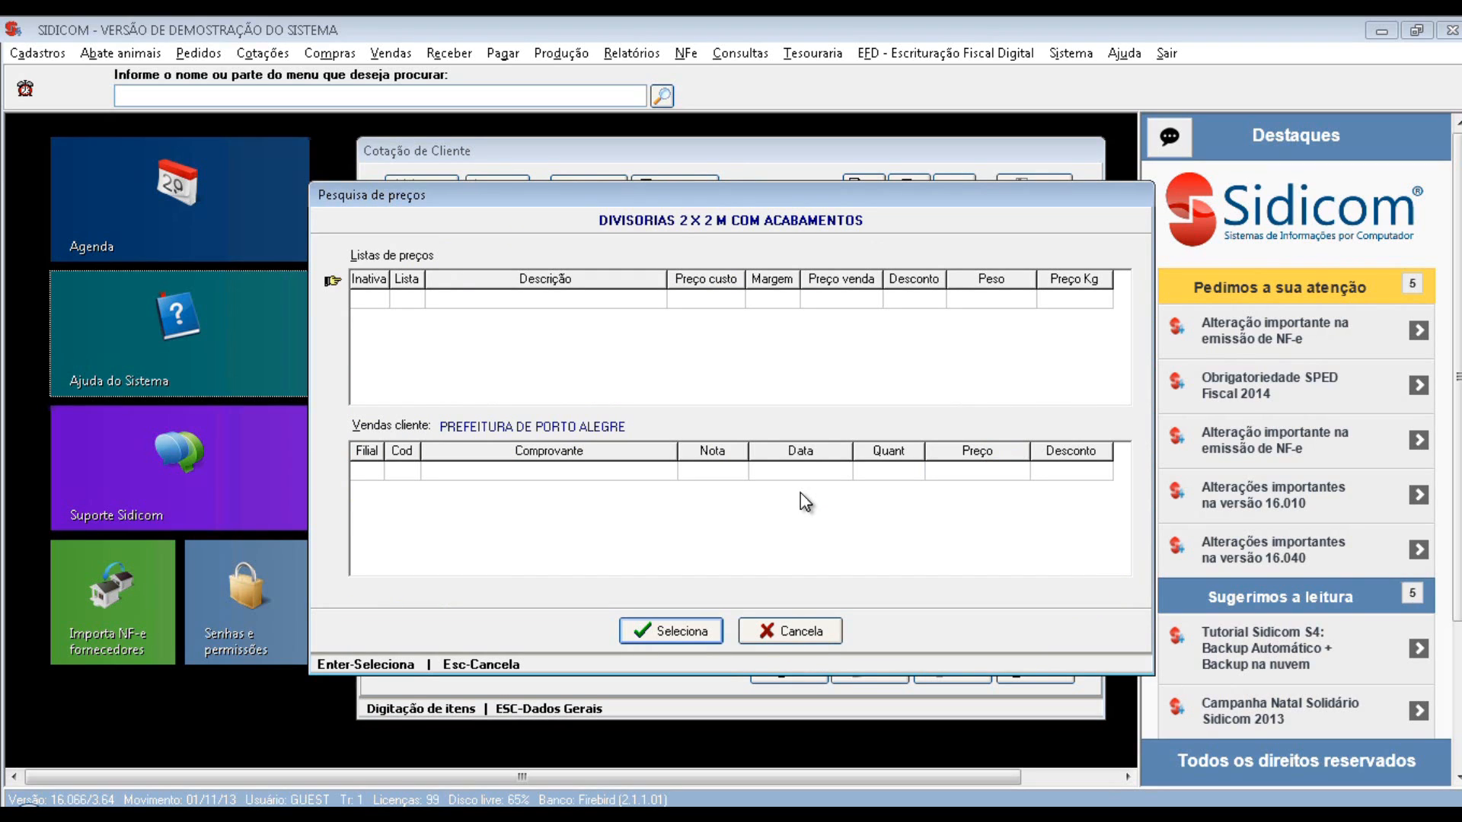
{"action": "key", "text": "Escape"}
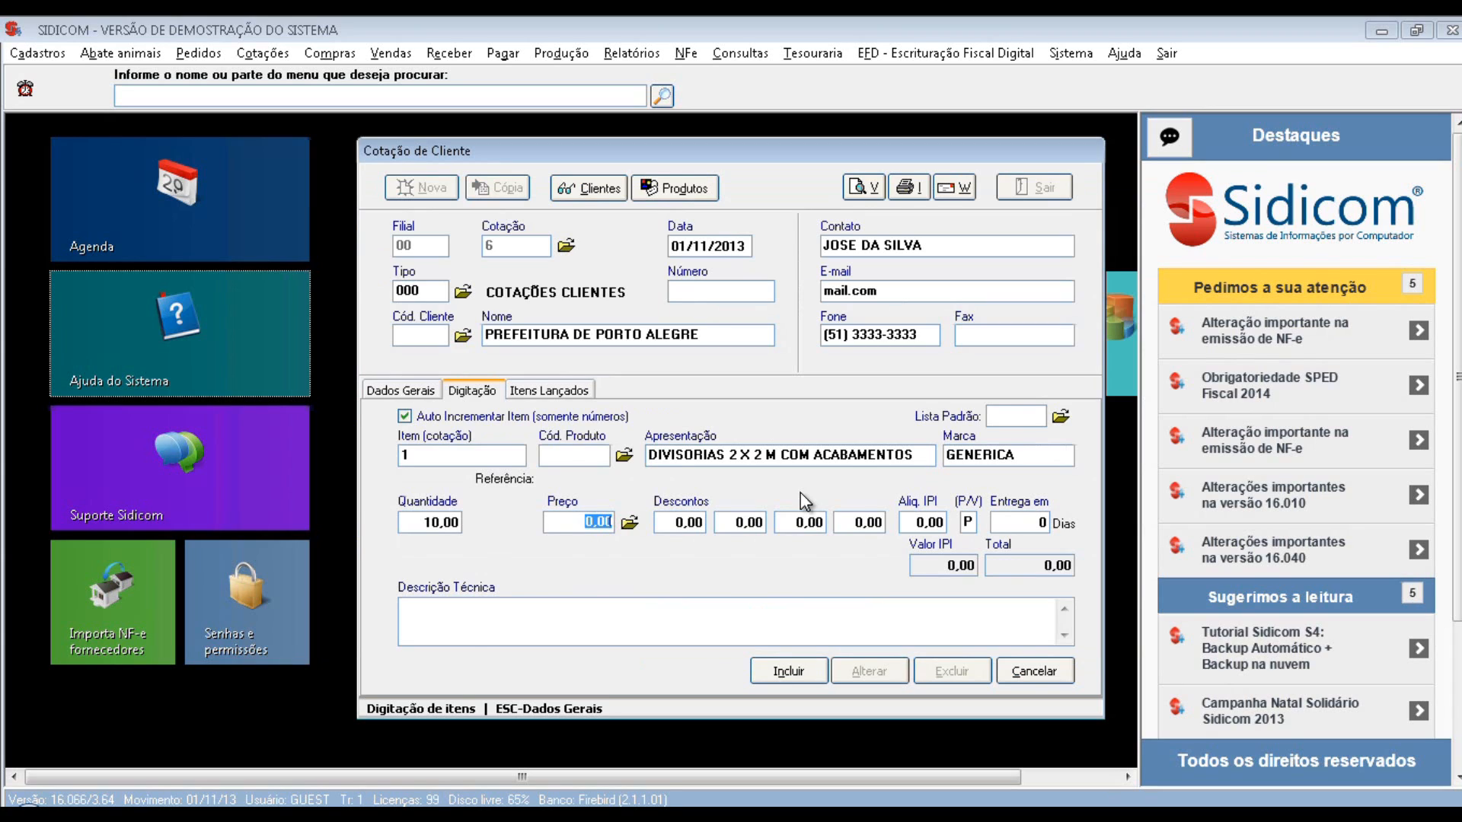
{"action": "type", "text": "100"}
{"action": "key", "text": "Return"}
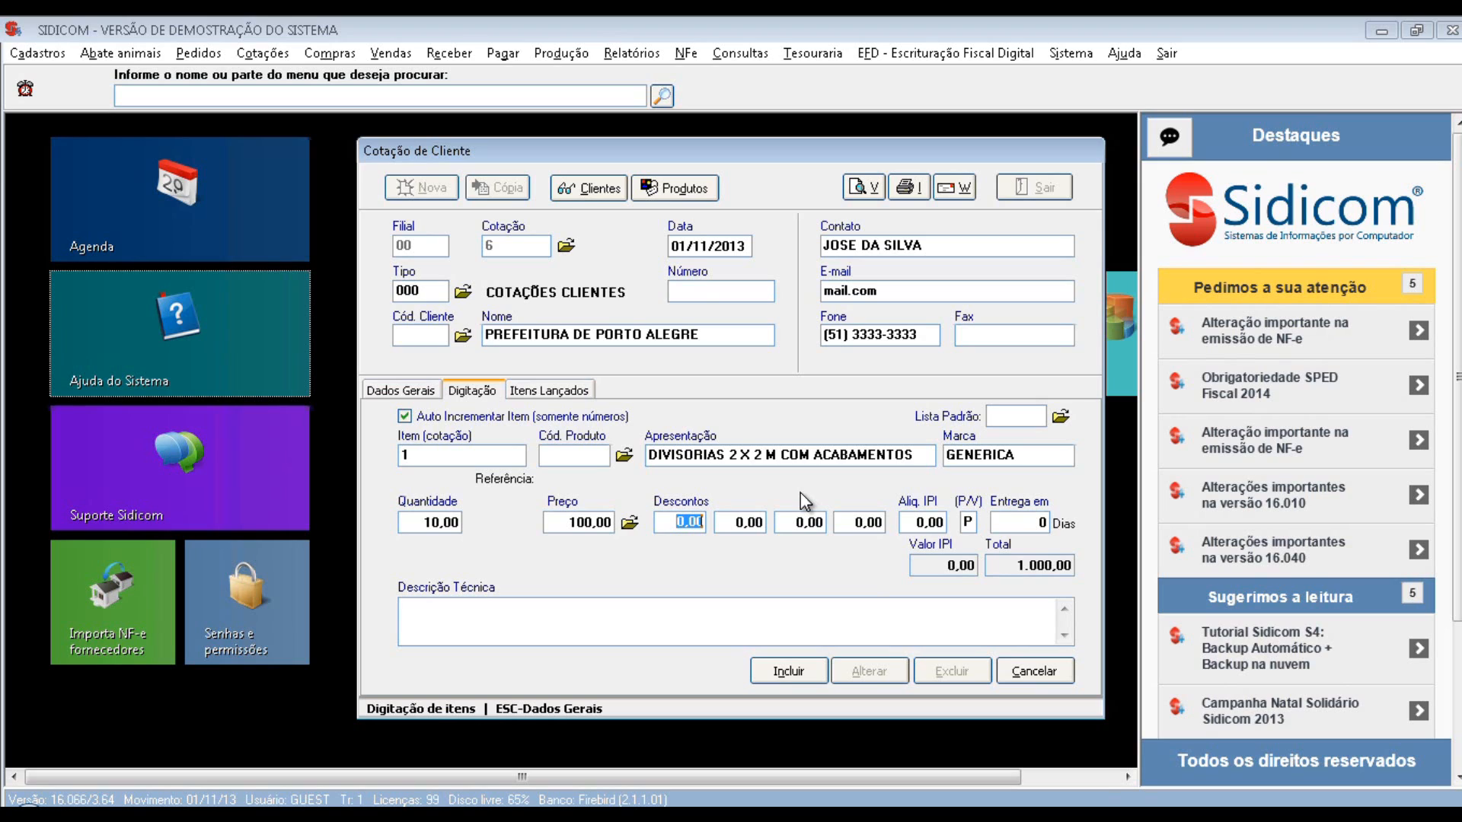
Apply two successive discounts of 5,00 each to item 1
{"action": "type", "text": "5"}
{"action": "key", "text": "Return"}
{"action": "type", "text": "5"}
{"action": "key", "text": "Return"}
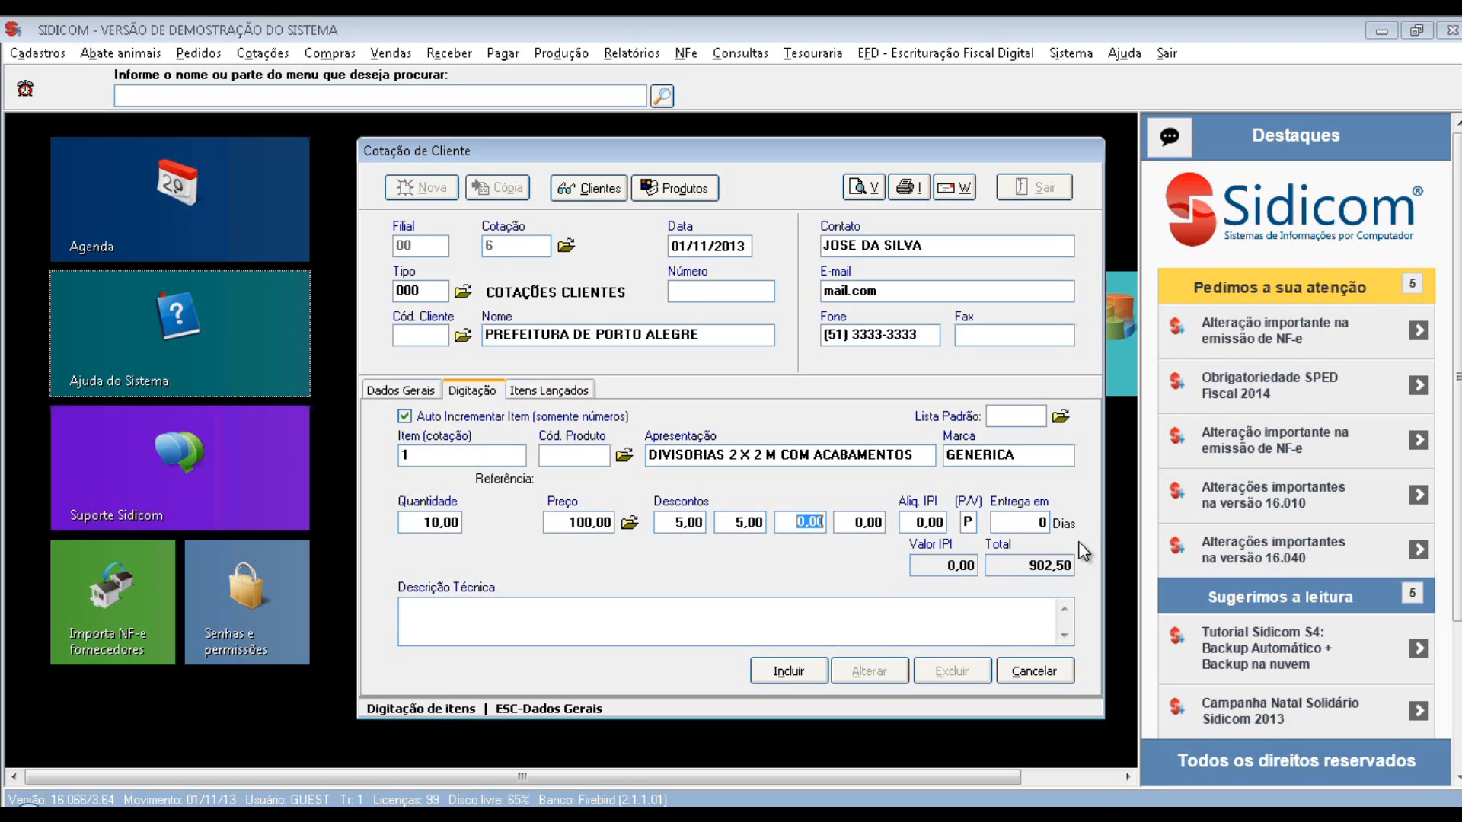
Set item 1's delivery time to 5 days, leave the technical description blank, and add the item to the quotation
{"action": "key", "text": "Tab"}
{"action": "key", "text": "Tab"}
{"action": "key", "text": "Tab"}
{"action": "key", "text": "Tab"}
{"action": "type", "text": "5"}
{"action": "key", "text": "Tab"}
{"action": "left_click", "coordinate": [916, 620]}
{"action": "left_click", "coordinate": [806, 674]}
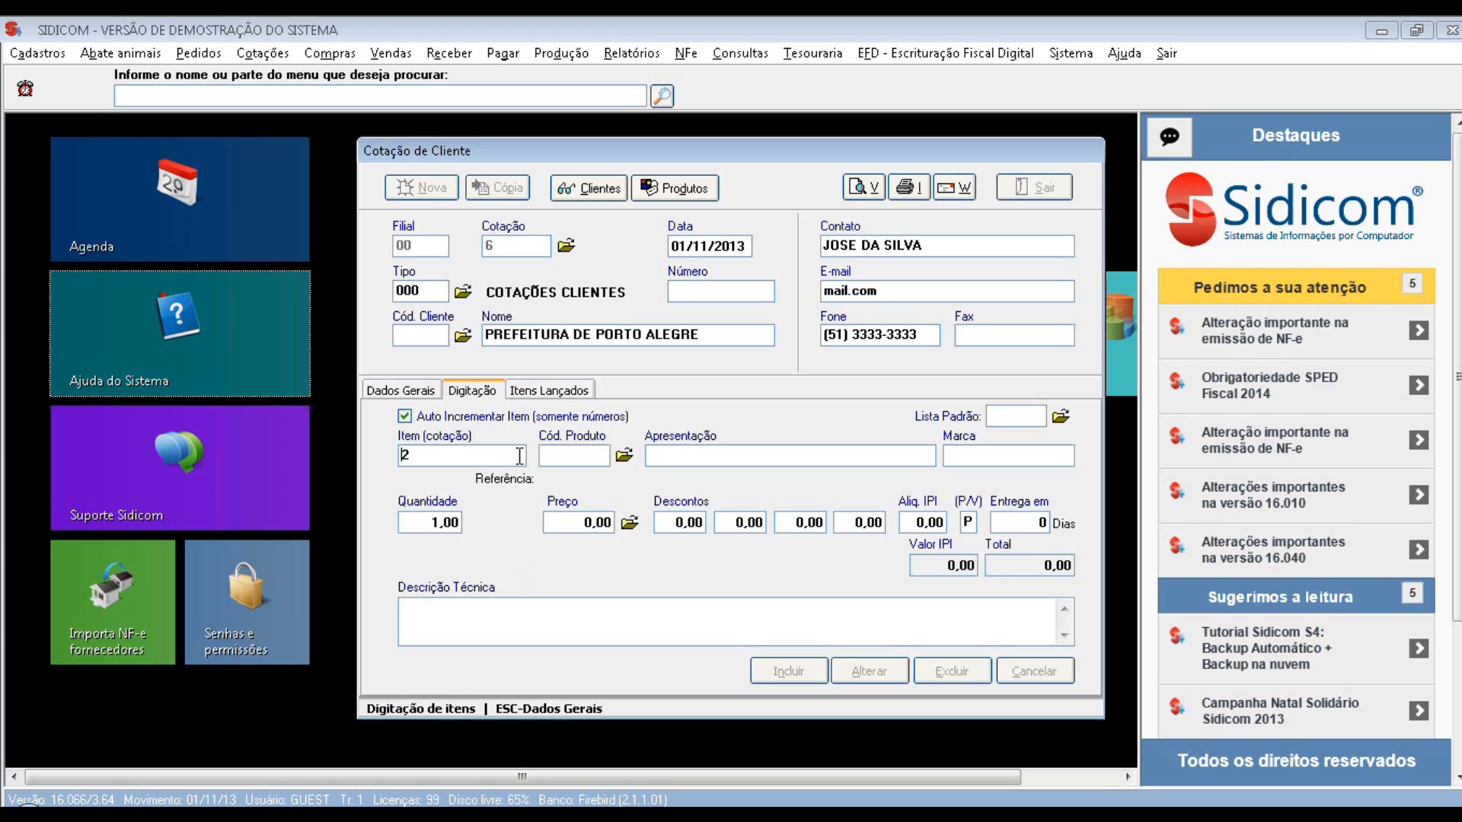
Choose the registered product PERFIL, code 000010, from the product search for item 2 of the quotation
{"action": "left_click", "coordinate": [571, 455]}
{"action": "key", "text": "Return"}
{"action": "key", "text": "Return"}
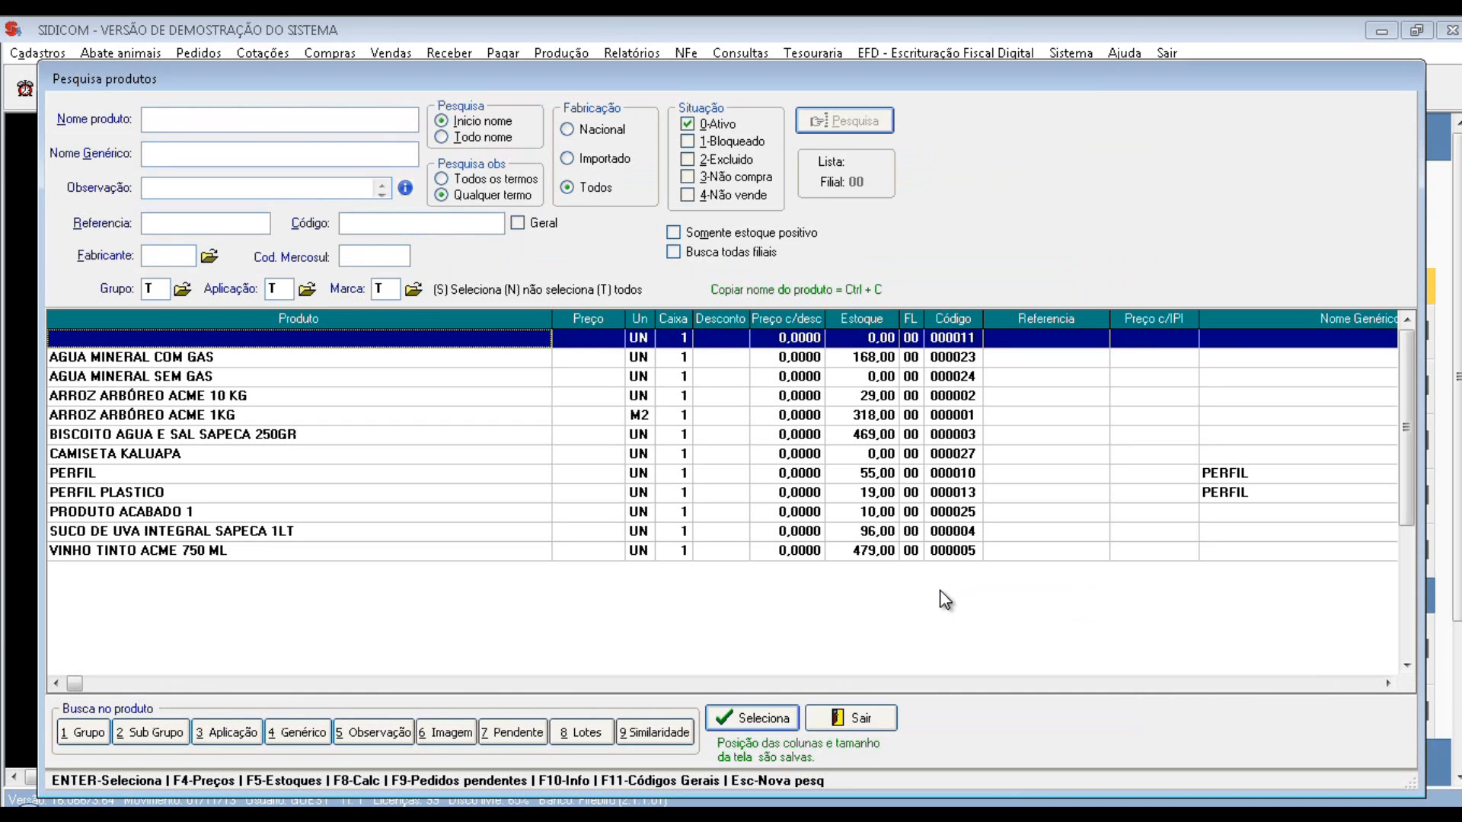
{"action": "key", "text": "Down"}
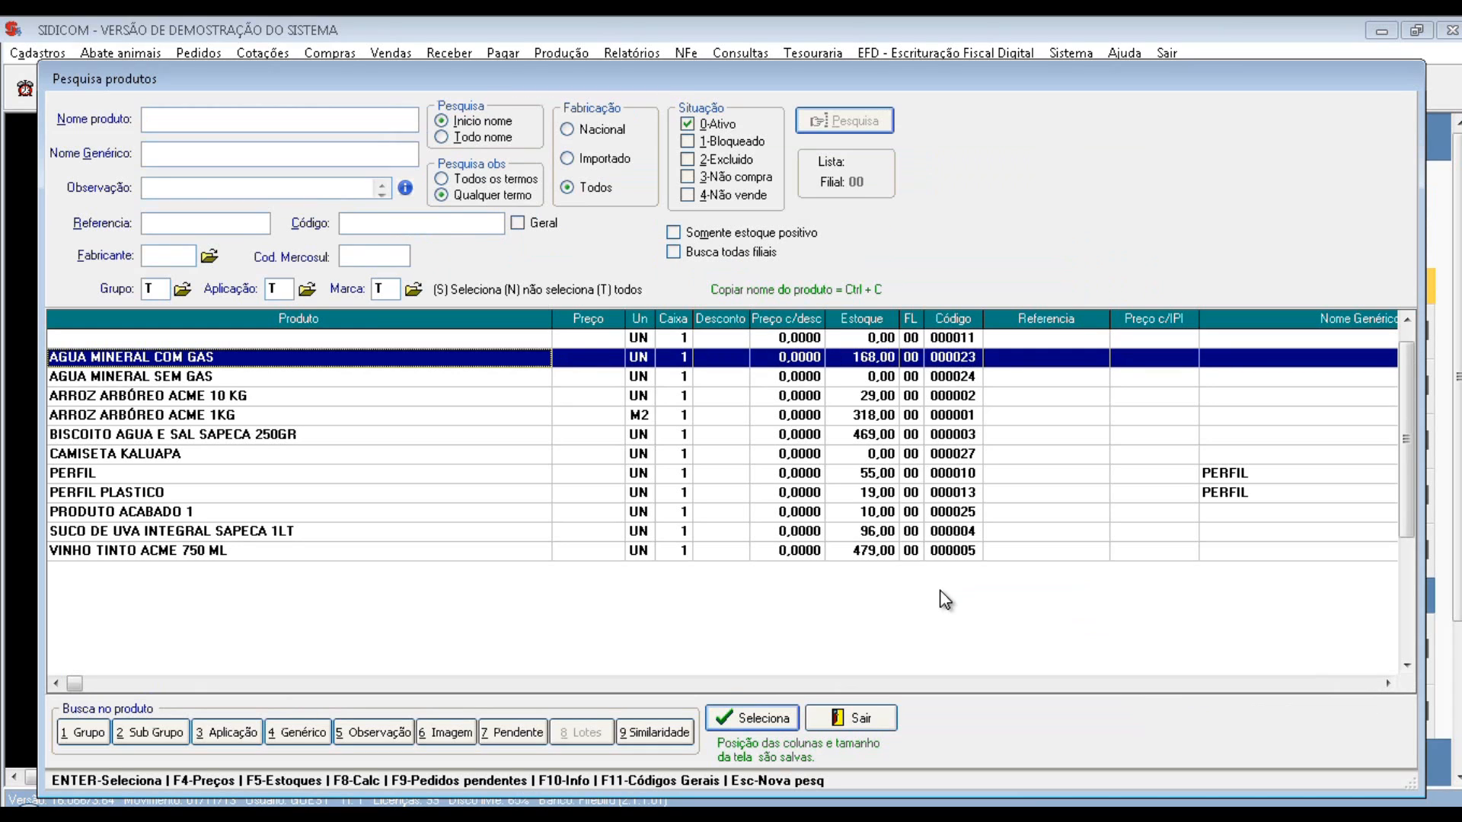
{"action": "key", "text": "Down"}
{"action": "key", "text": "Down"}
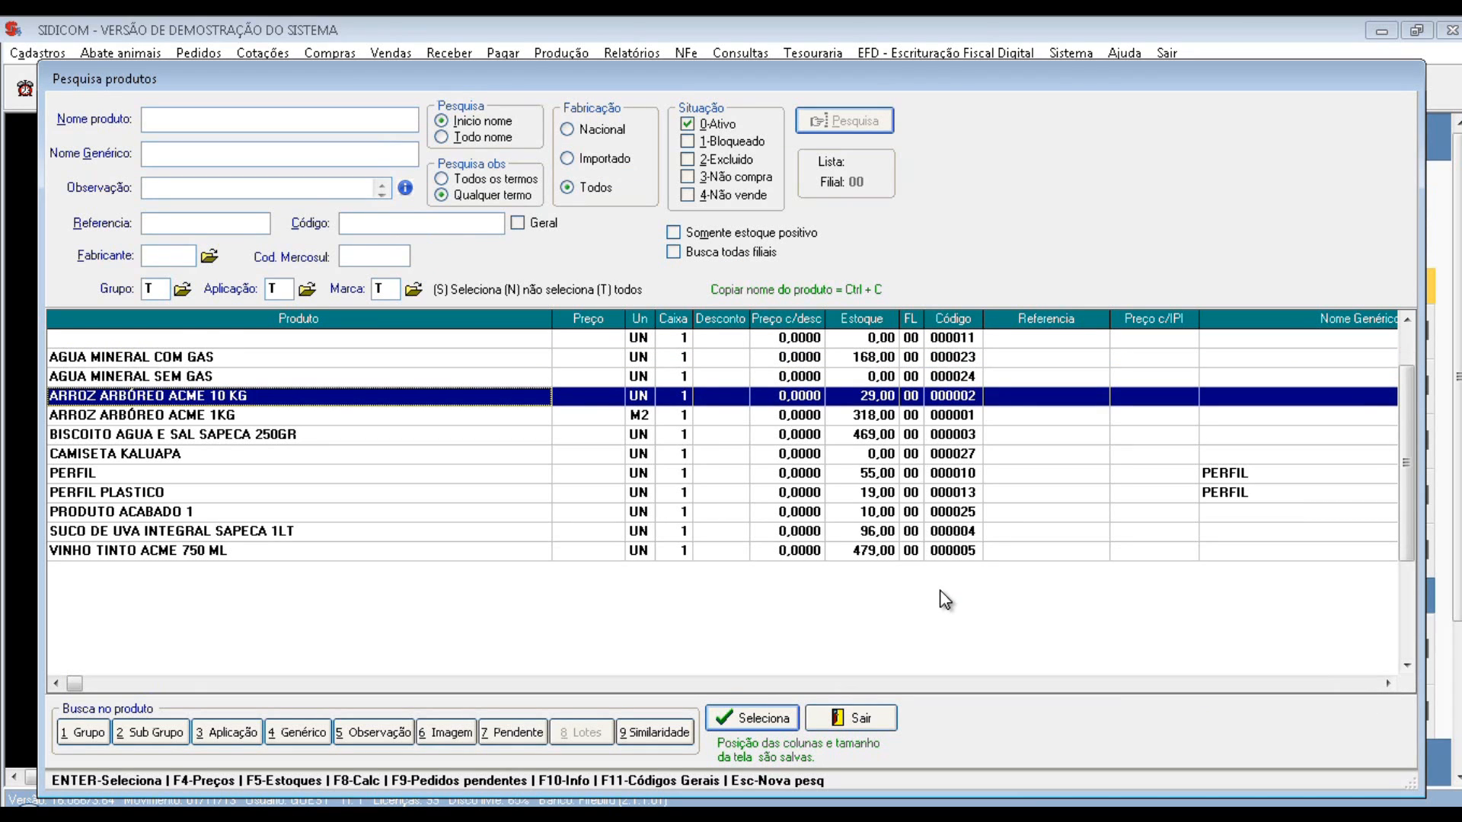
{"action": "key", "text": "Down"}
{"action": "key", "text": "Down"}
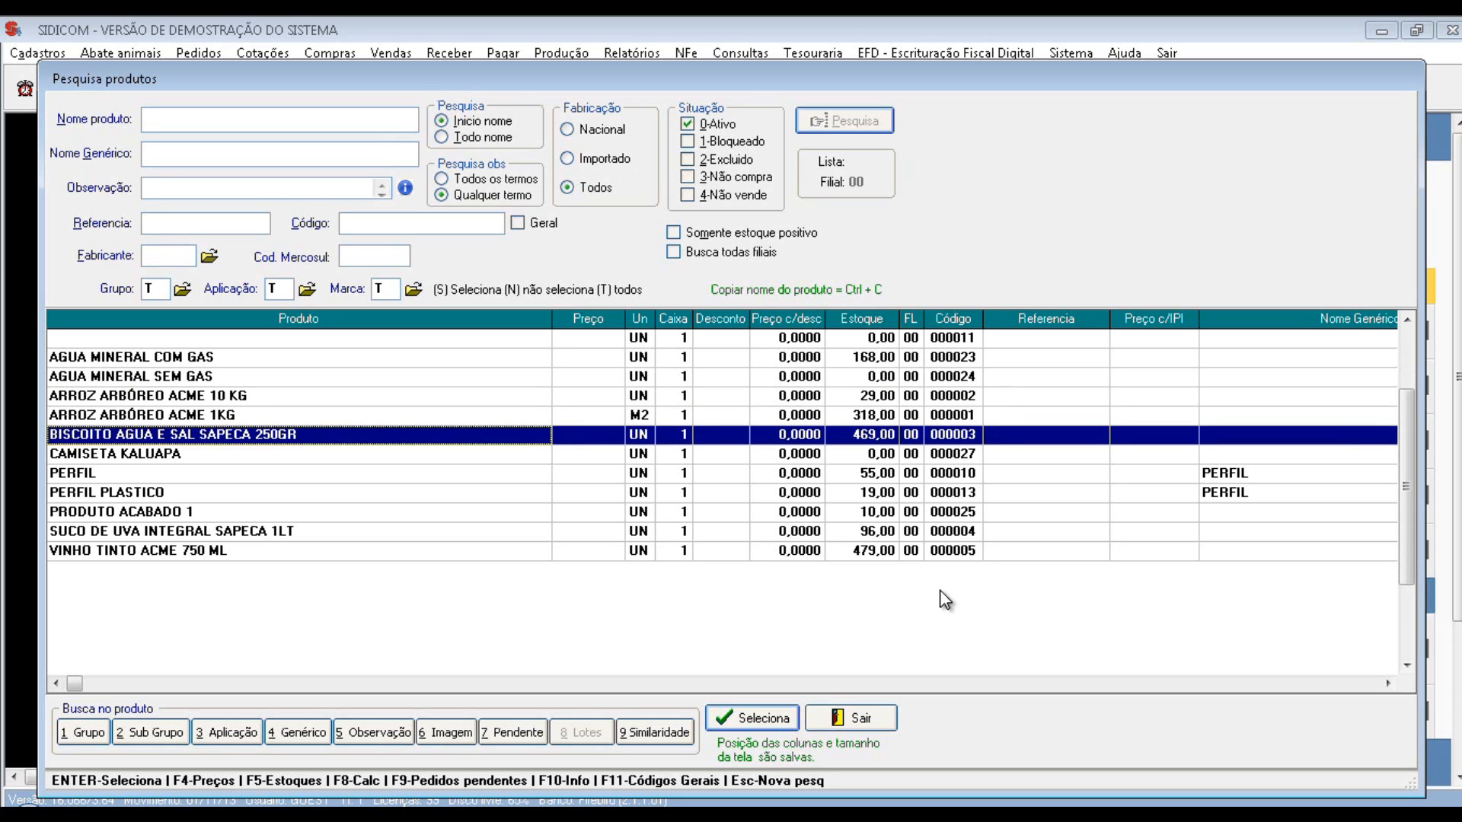
{"action": "key", "text": "Down"}
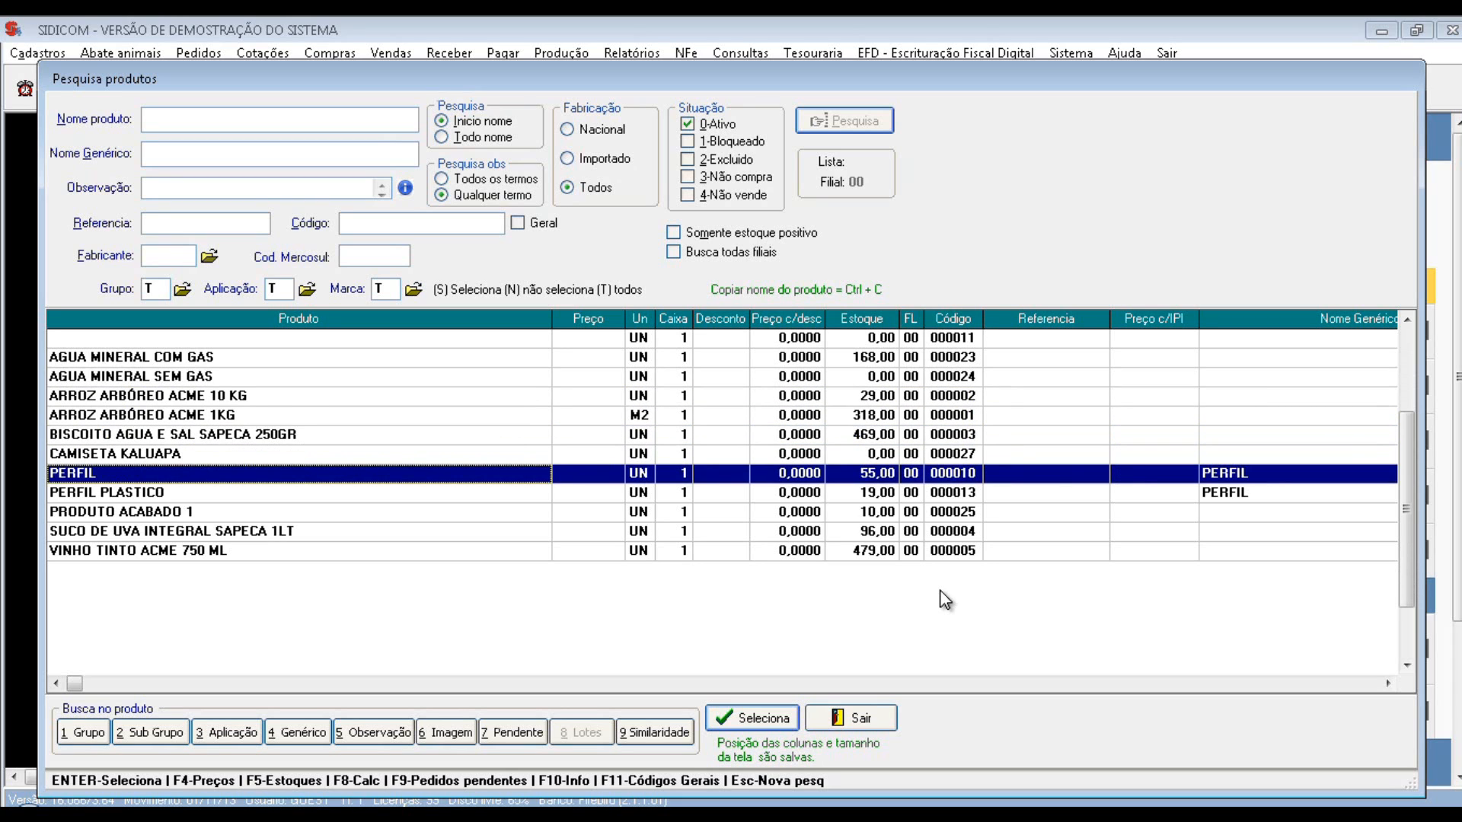
{"action": "key", "text": "Return"}
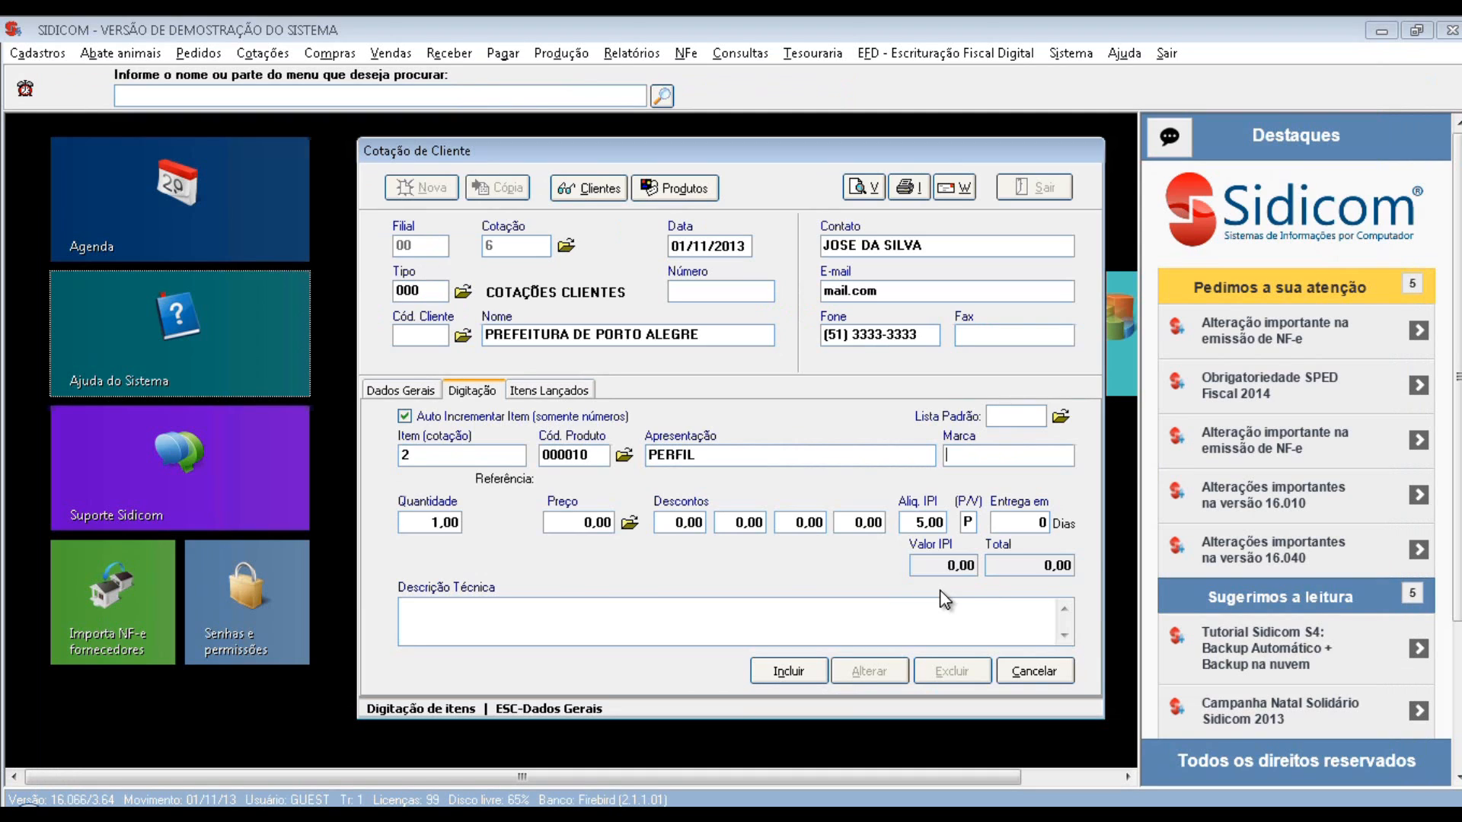
Enter BRASIL as the brand of item 2 and set its quantity to 5
{"action": "type", "text": "BRASIL"}
{"action": "key", "text": "Return"}
{"action": "type", "text": "5"}
{"action": "key", "text": "Return"}
{"action": "key", "text": "Return"}
Fill in item 2's price from LISTA DE PREÇOS GERAL using the price search
{"action": "key", "text": "shift+Tab"}
{"action": "key", "text": "F2"}
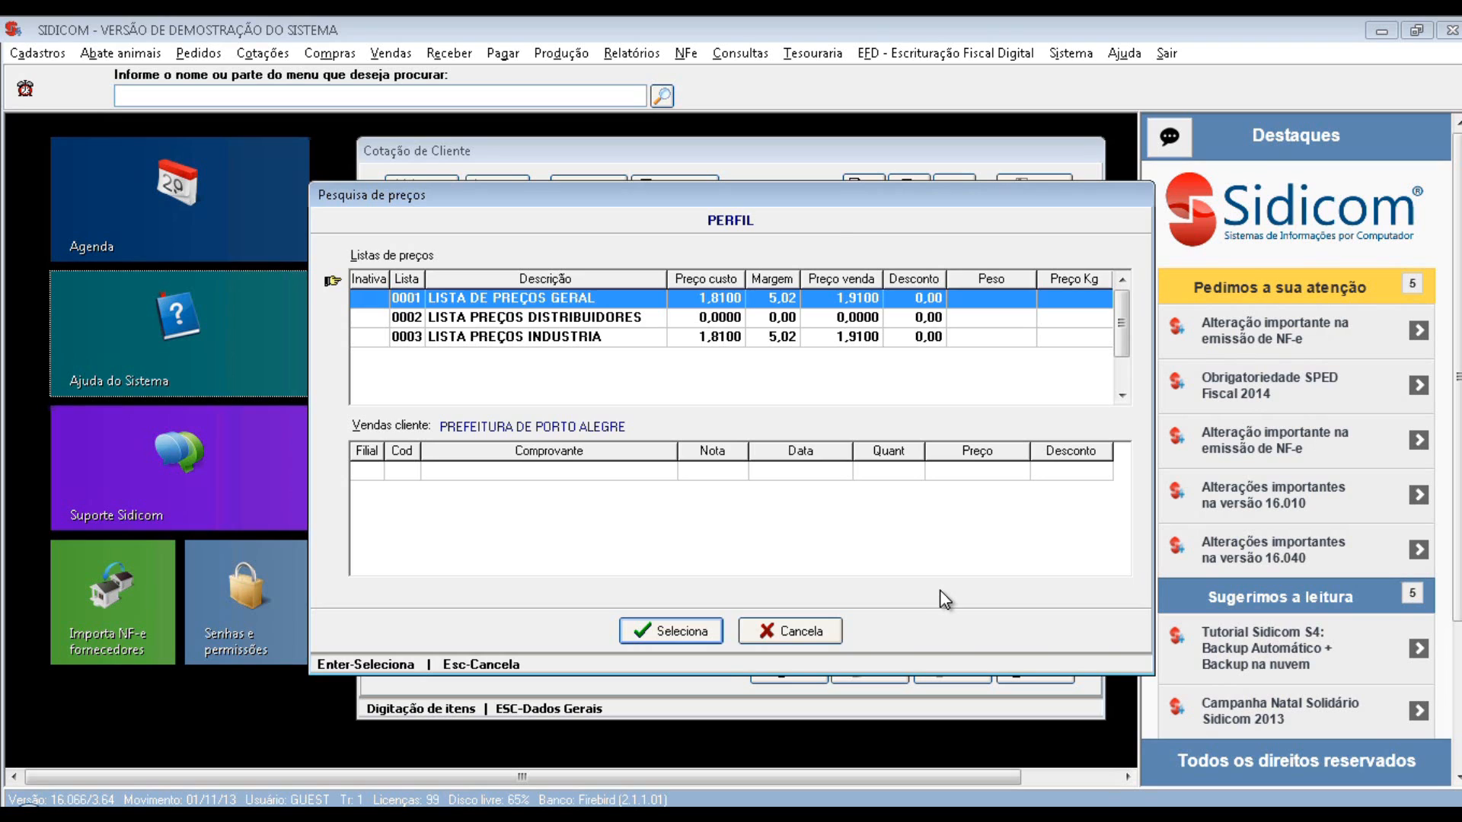
{"action": "key", "text": "Return"}
{"action": "key", "text": "Return"}
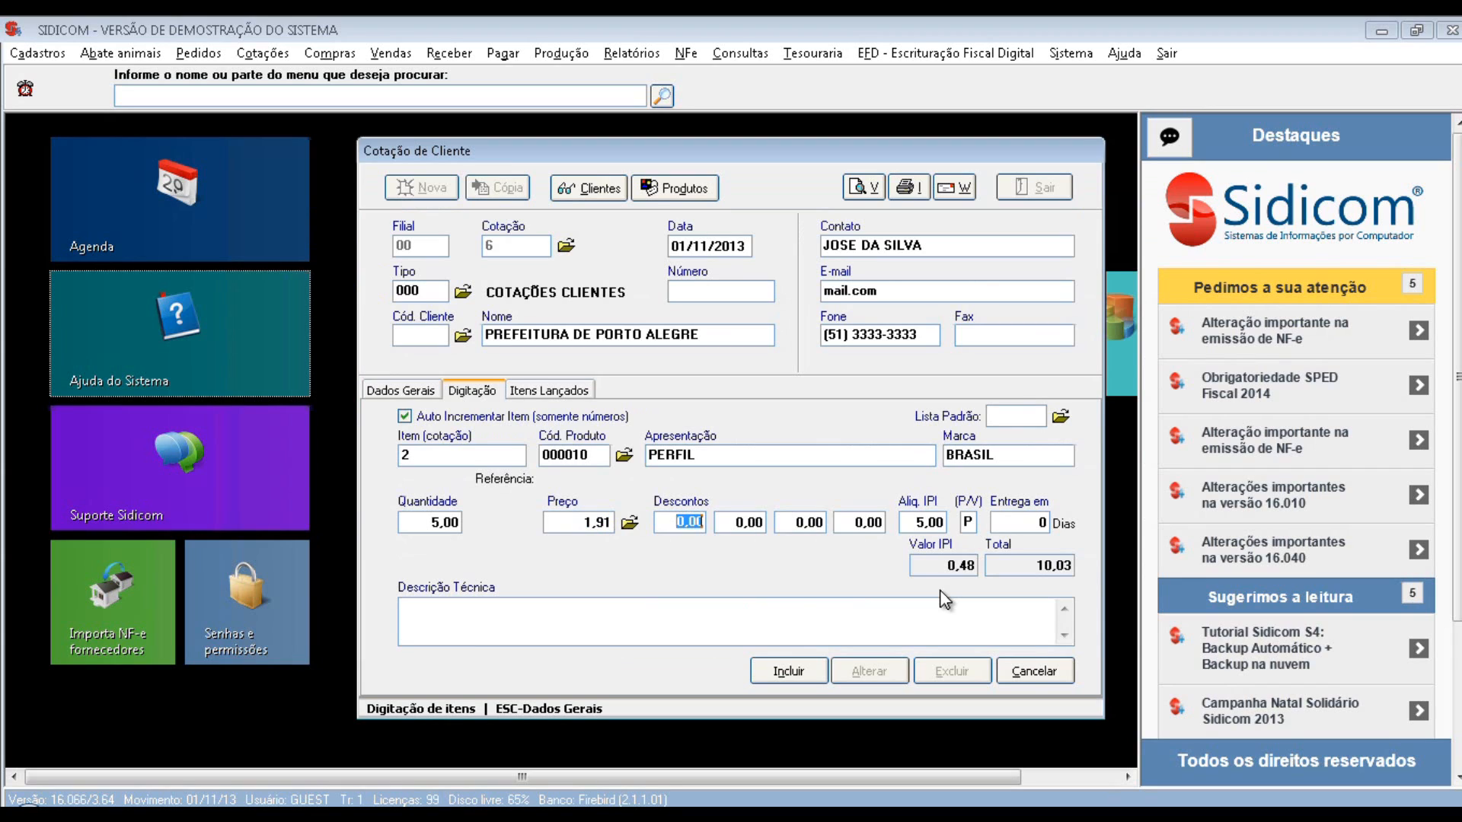
Keep item 2's discounts, IPI rate and delivery time at their defaults and add the item to the quotation
{"action": "key", "text": "Return"}
{"action": "key", "text": "Return"}
{"action": "key", "text": "Return"}
{"action": "key", "text": "Return"}
{"action": "key", "text": "Tab"}
{"action": "key", "text": "Tab"}
{"action": "key", "text": "Tab"}
{"action": "left_click", "coordinate": [789, 671]}
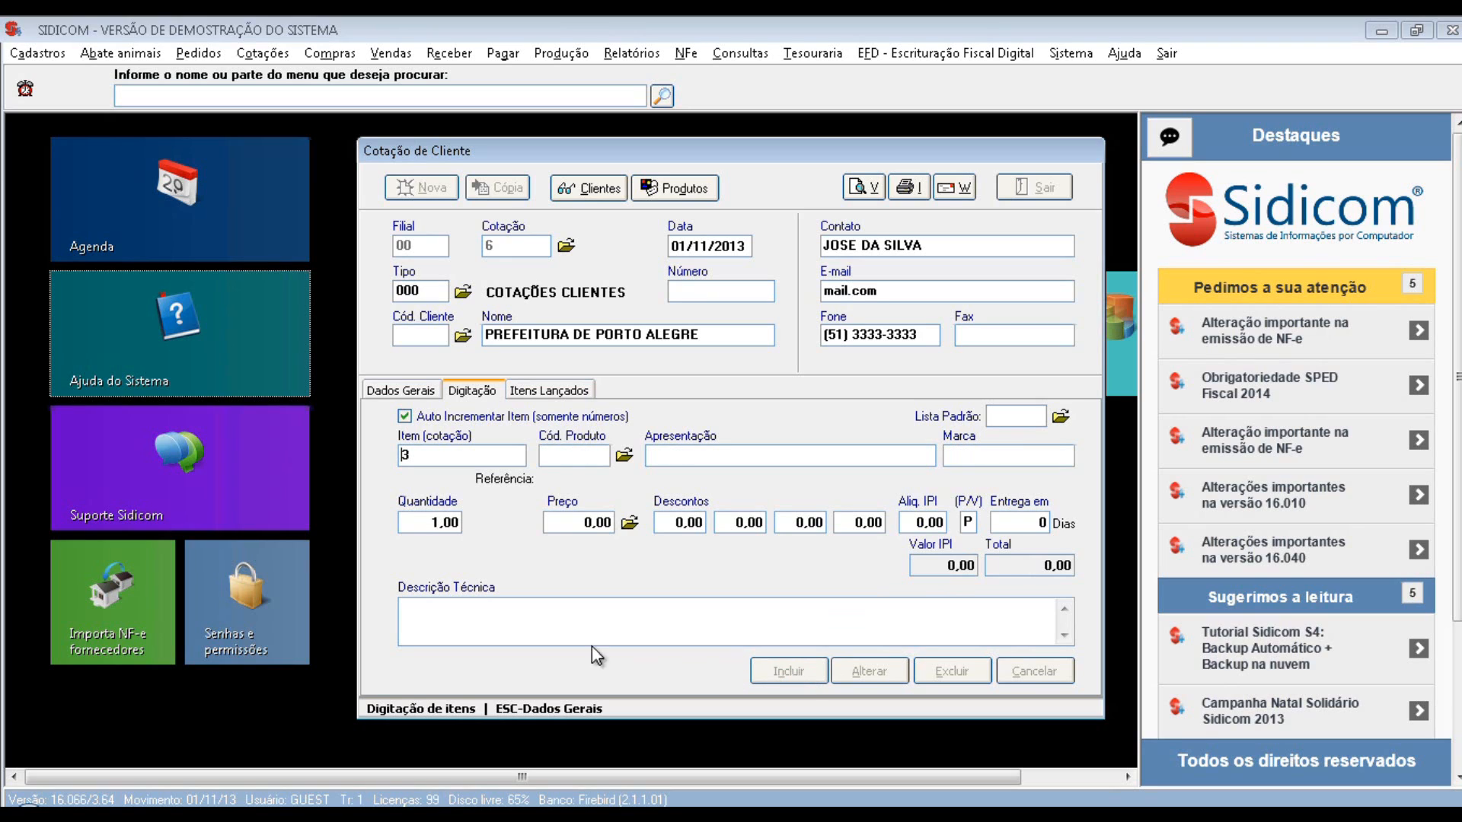
Review the list of entered items, including the discount columns of both items
{"action": "left_click", "coordinate": [571, 390]}
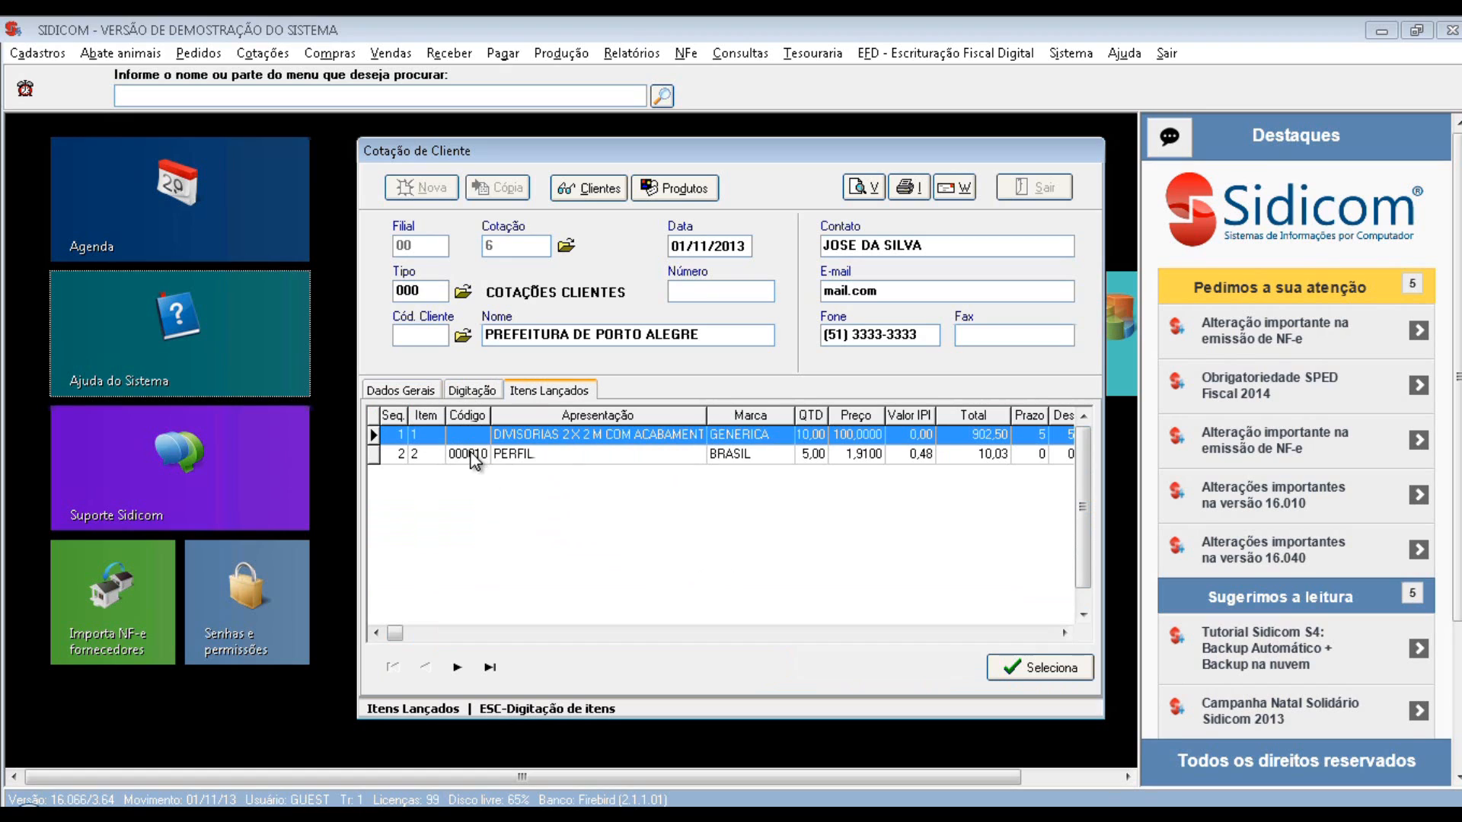
{"action": "left_click", "coordinate": [992, 633]}
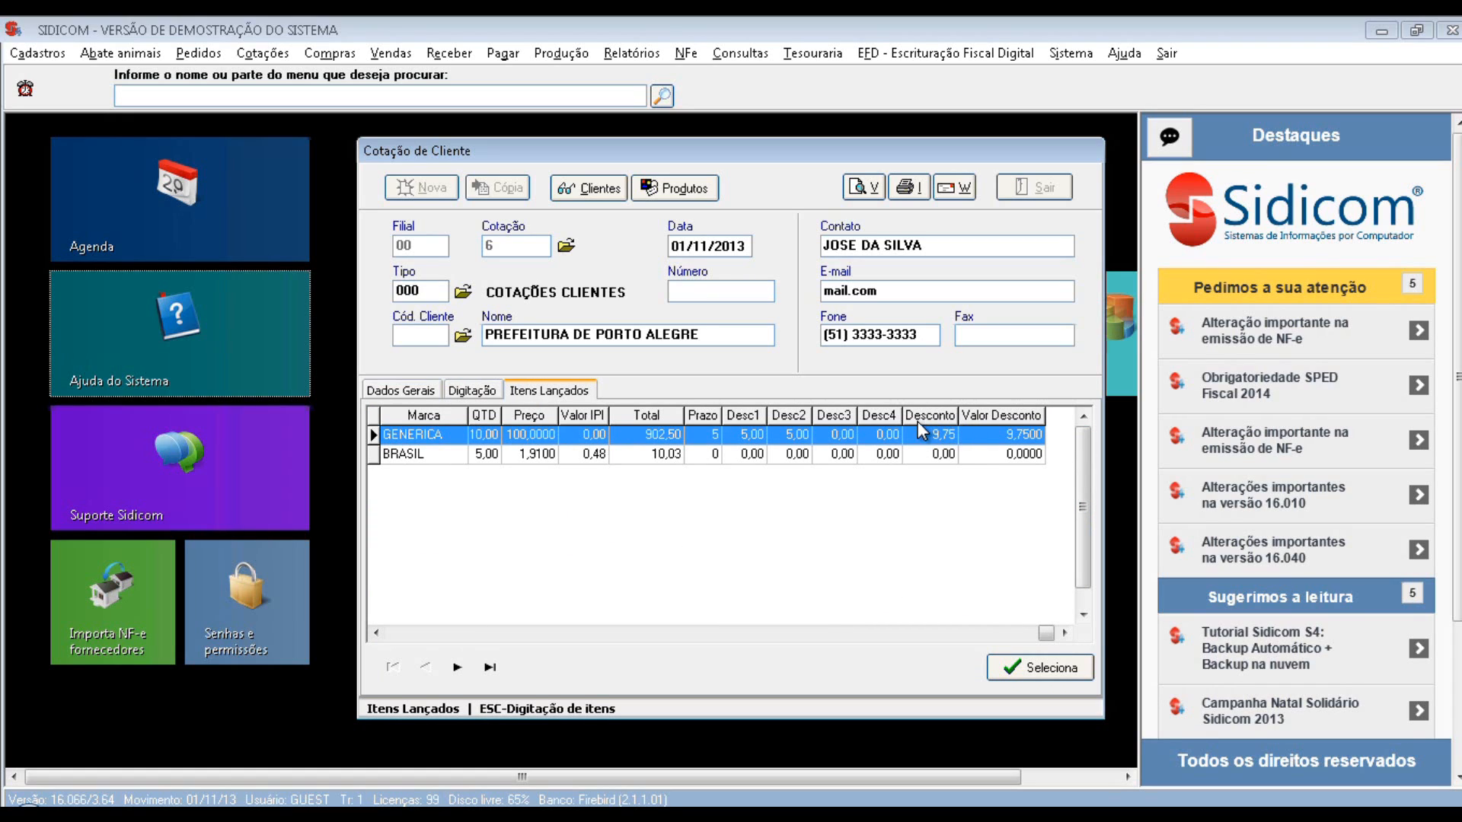
{"action": "left_click", "coordinate": [474, 632]}
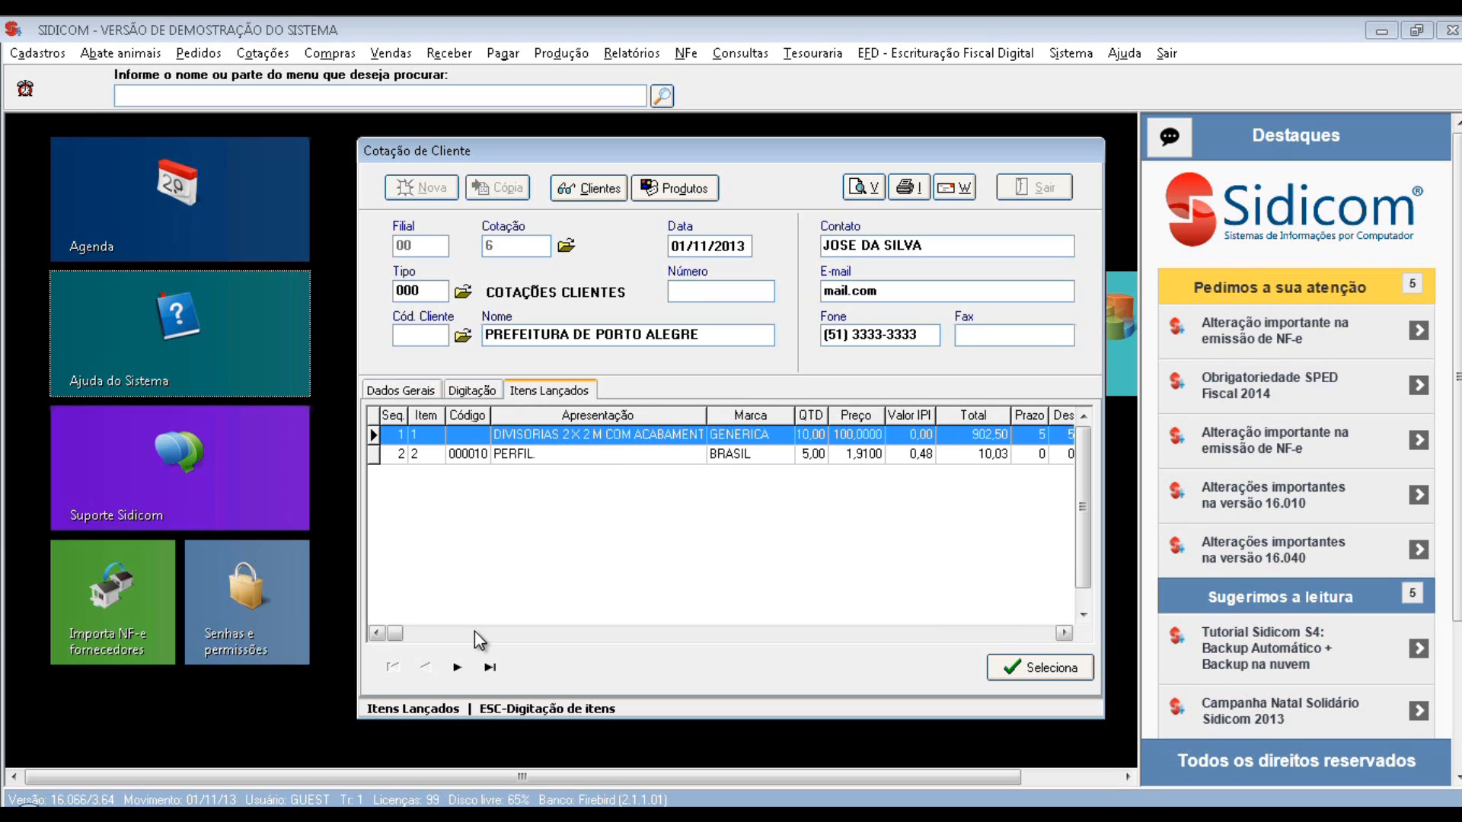
Return to the quotation's general data and save the changes
{"action": "left_click", "coordinate": [420, 395]}
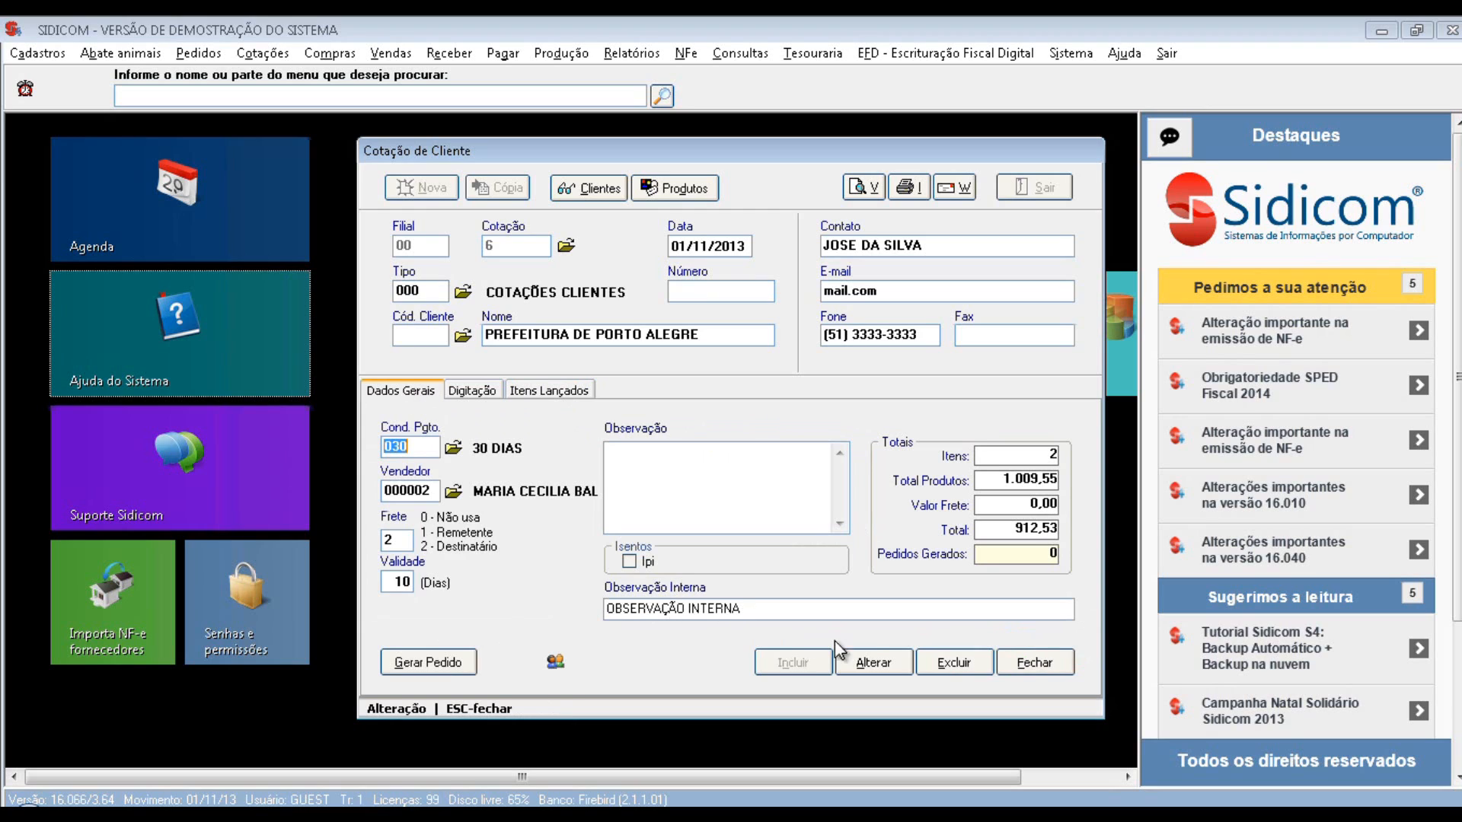
{"action": "left_click", "coordinate": [877, 668]}
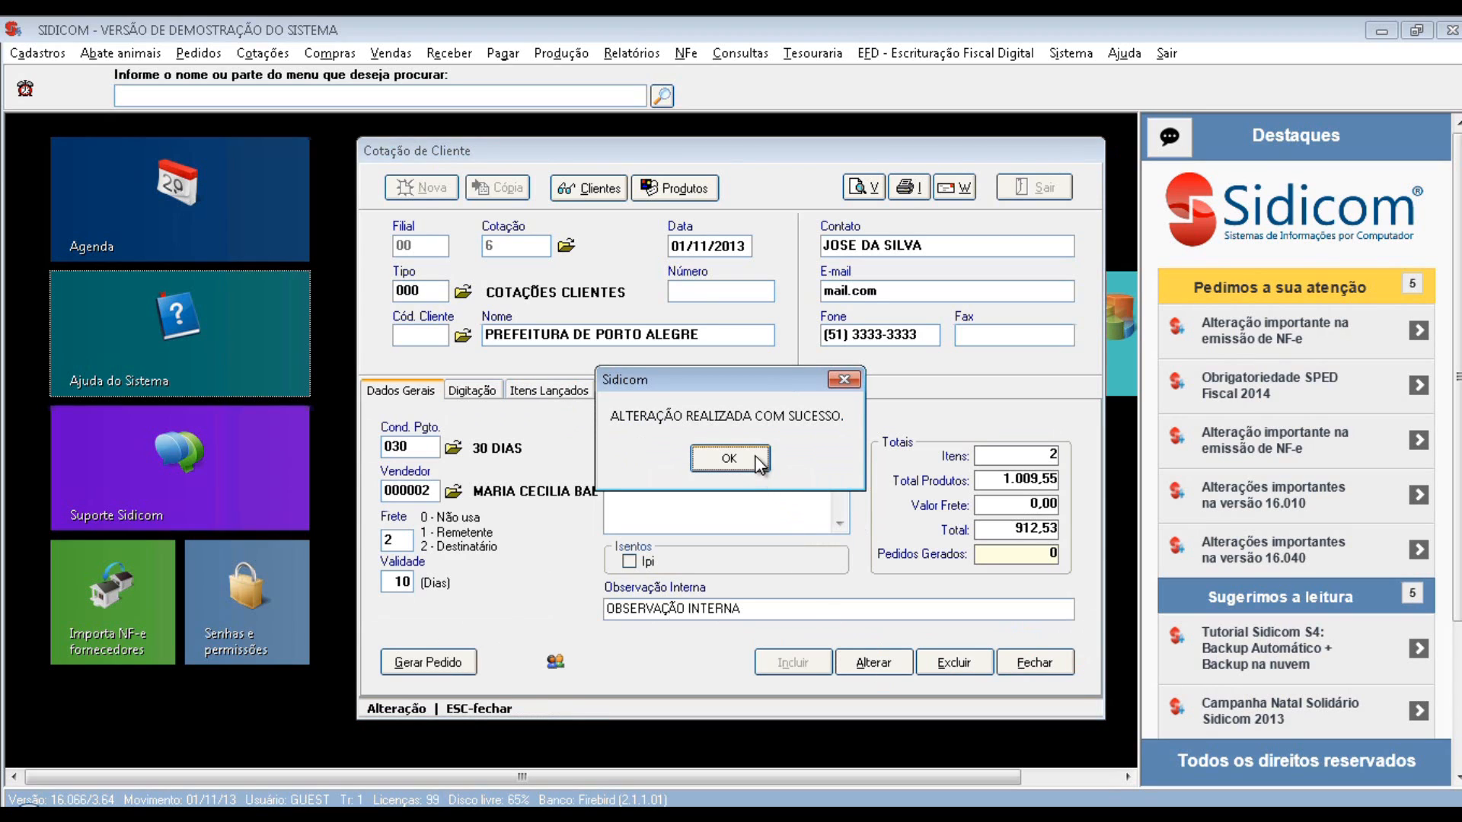
{"action": "left_click", "coordinate": [730, 457]}
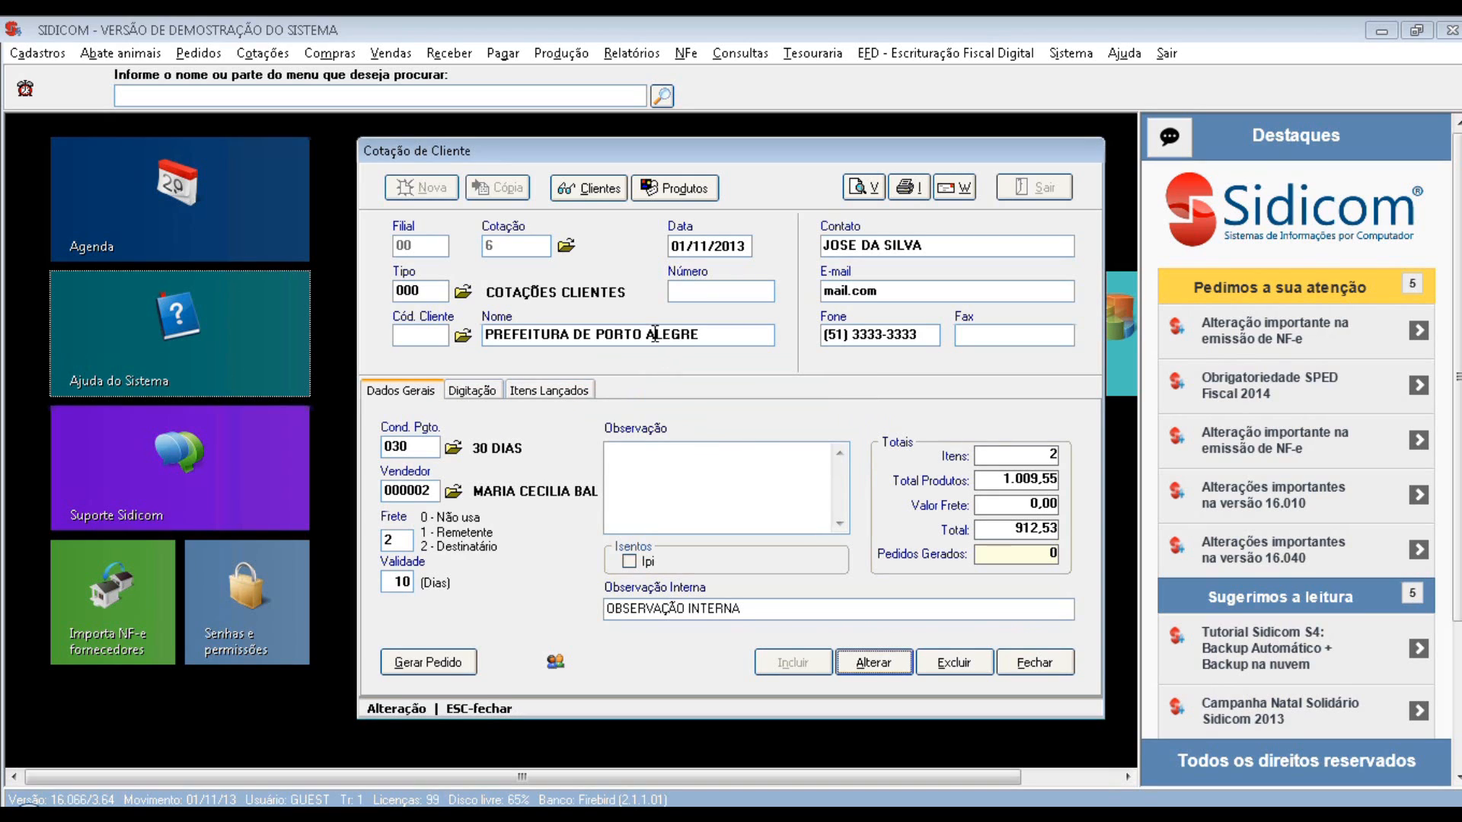
Open the print preview of quotation 6 and examine its header, items, totals, payment terms and footnotes
{"action": "left_click", "coordinate": [868, 188]}
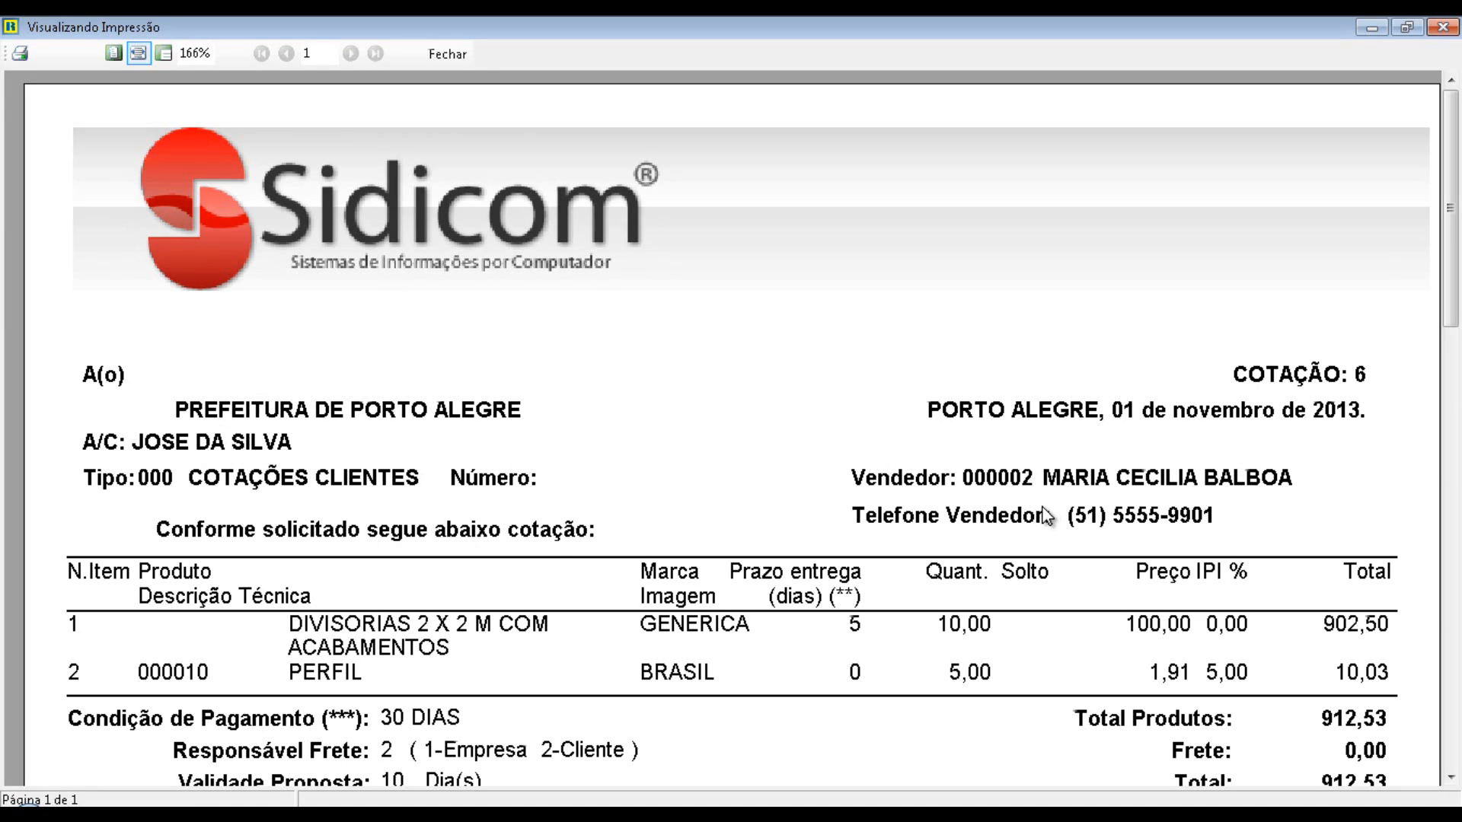
{"action": "scroll", "coordinate": [935, 514], "scroll_direction": "down", "scroll_amount": 2}
{"action": "scroll", "coordinate": [932, 514], "scroll_direction": "down", "scroll_amount": 2}
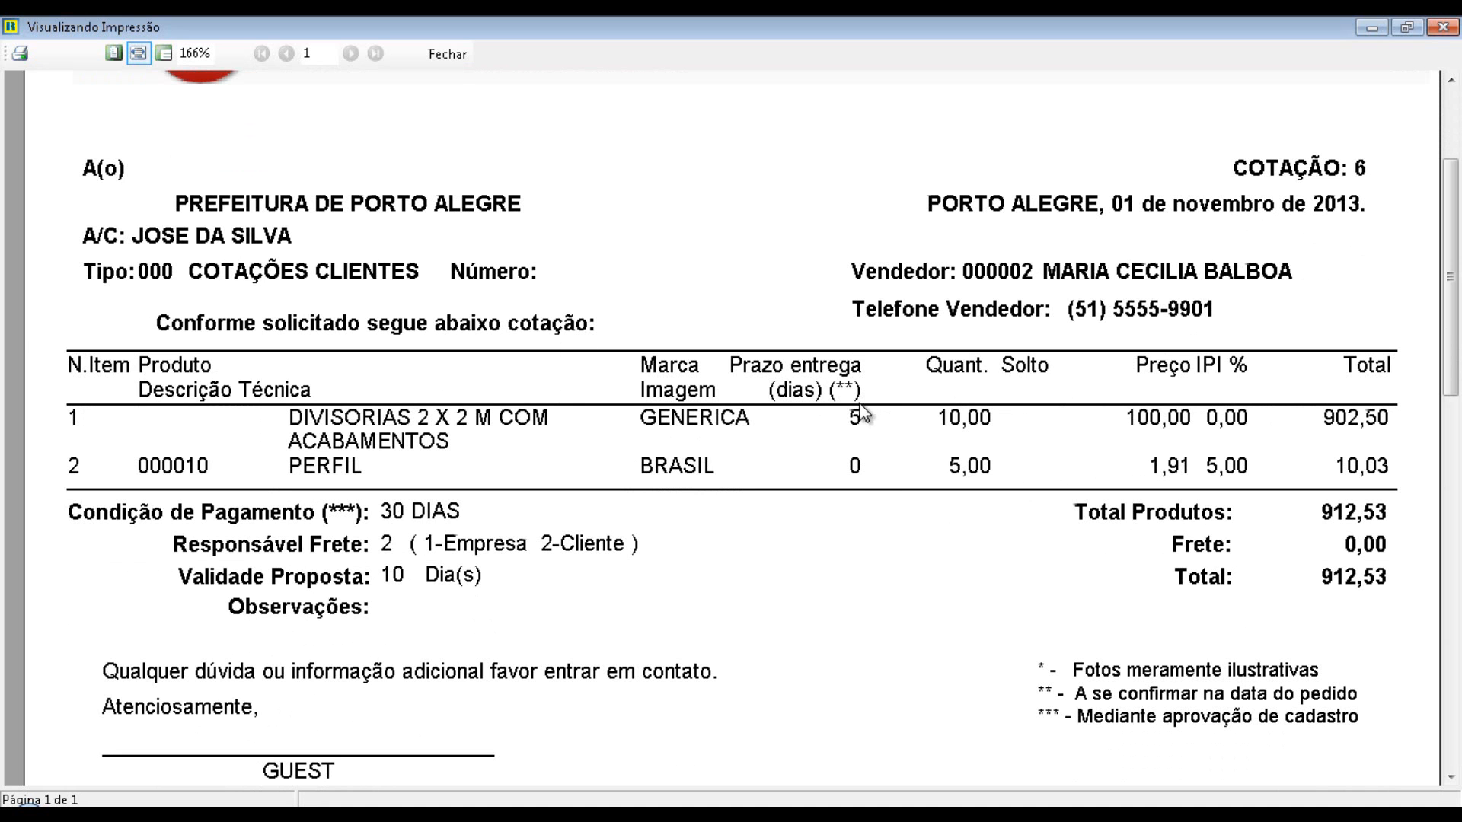
{"action": "scroll", "coordinate": [893, 565], "scroll_direction": "down", "scroll_amount": 1}
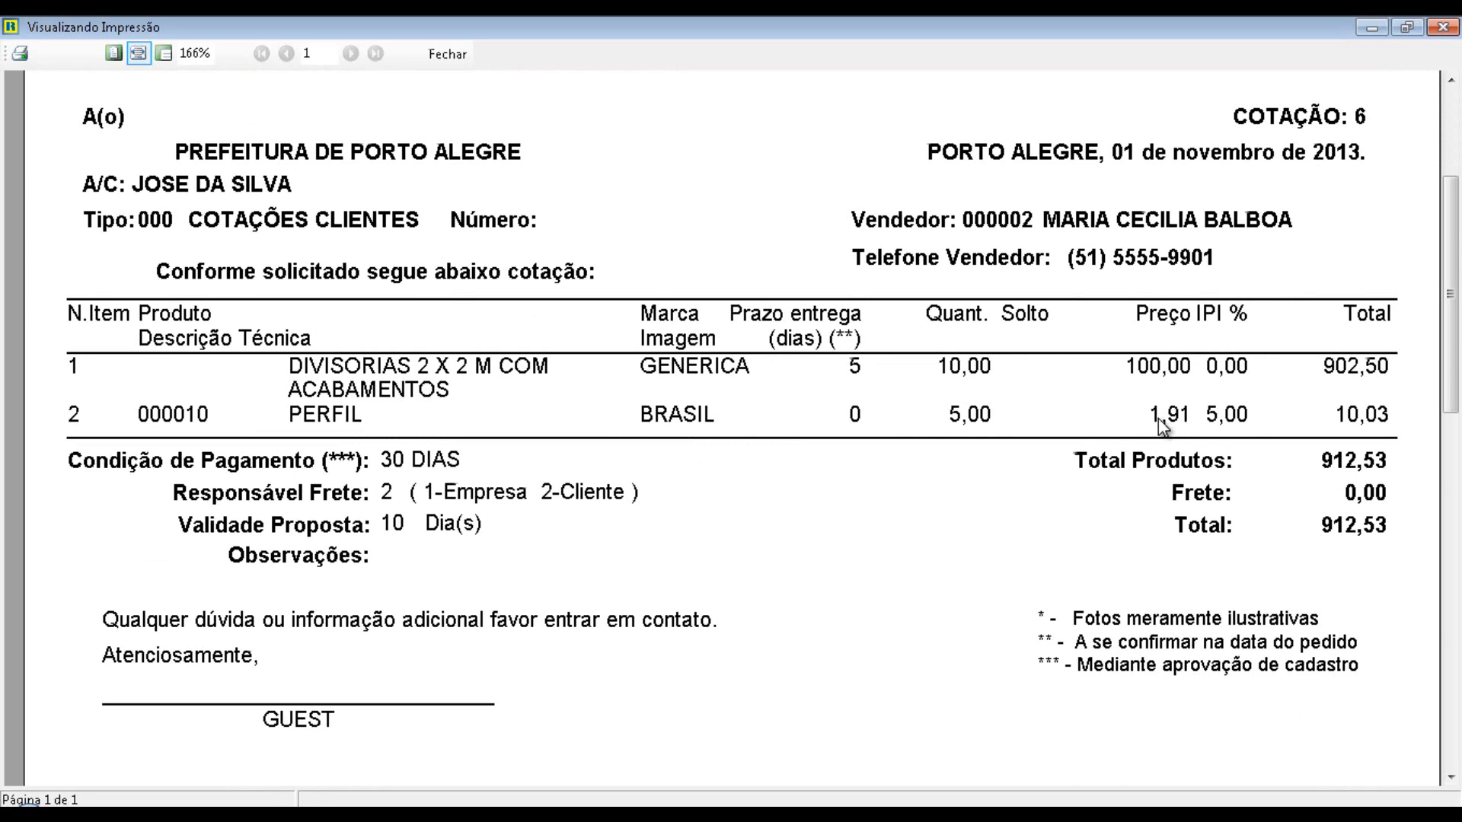
{"action": "scroll", "coordinate": [894, 547], "scroll_direction": "down", "scroll_amount": 3}
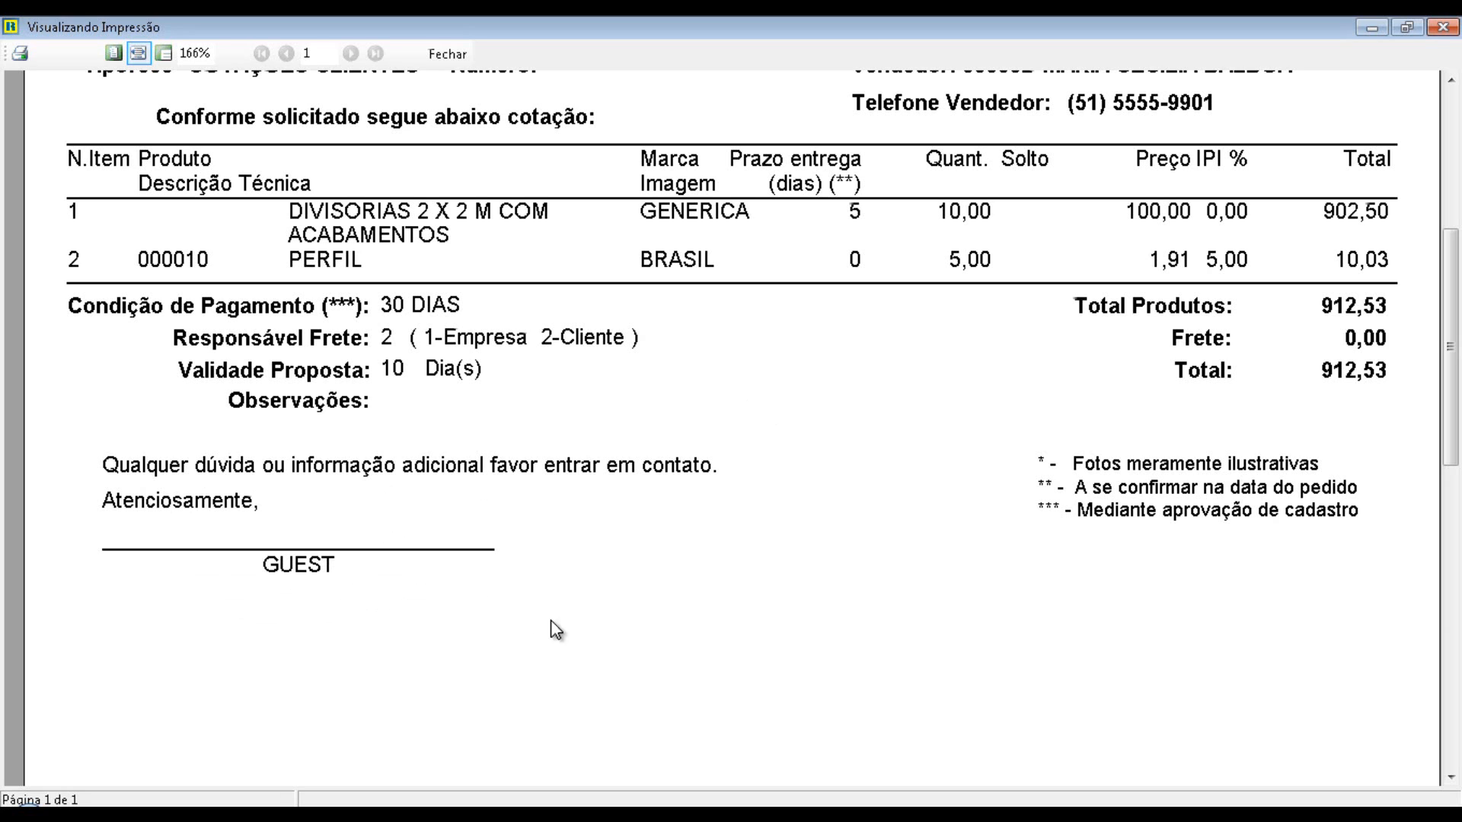
{"action": "scroll", "coordinate": [590, 591], "scroll_direction": "up", "scroll_amount": 3}
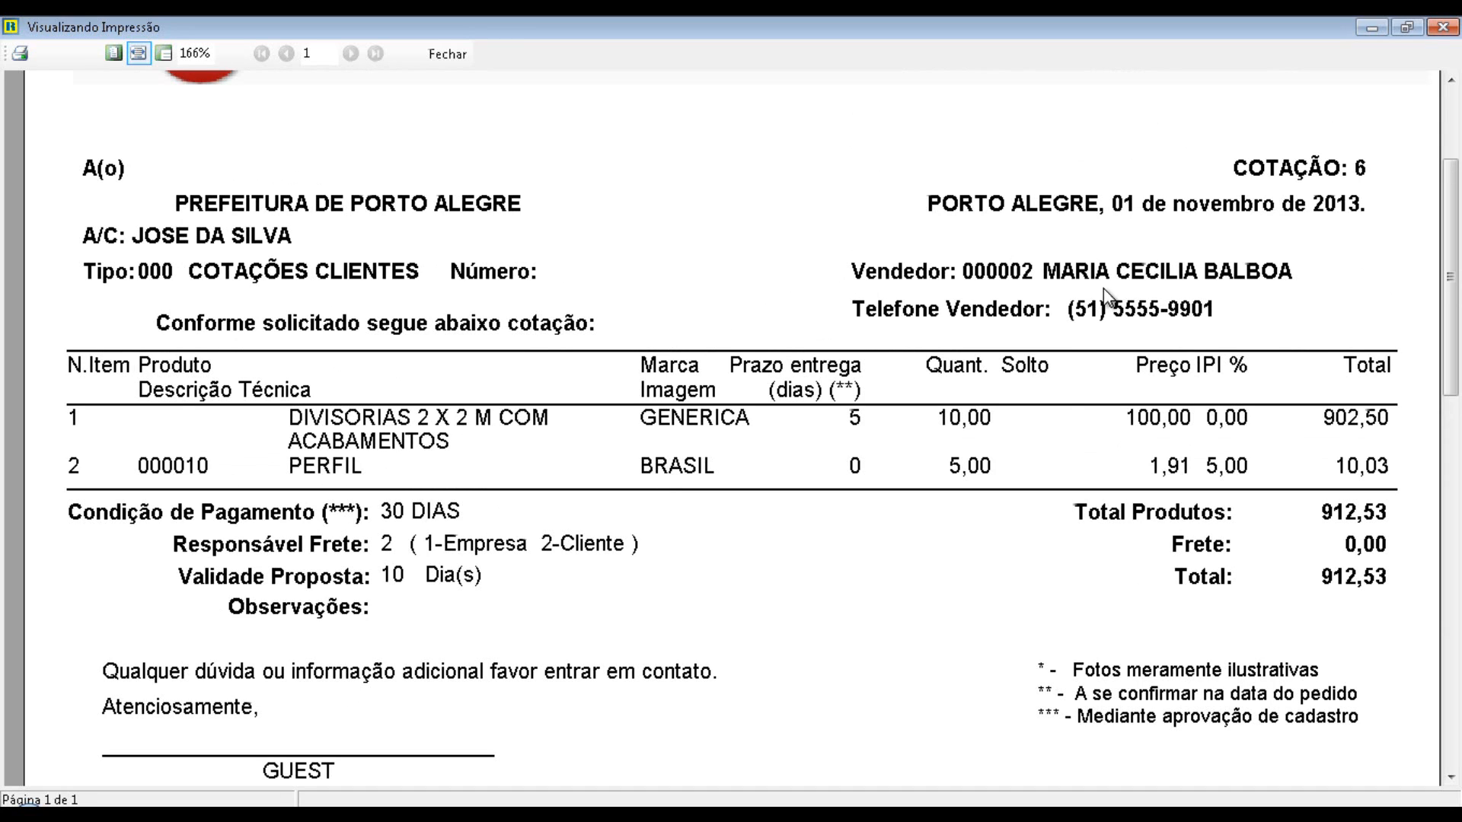
{"action": "scroll", "coordinate": [889, 574], "scroll_direction": "down", "scroll_amount": 1}
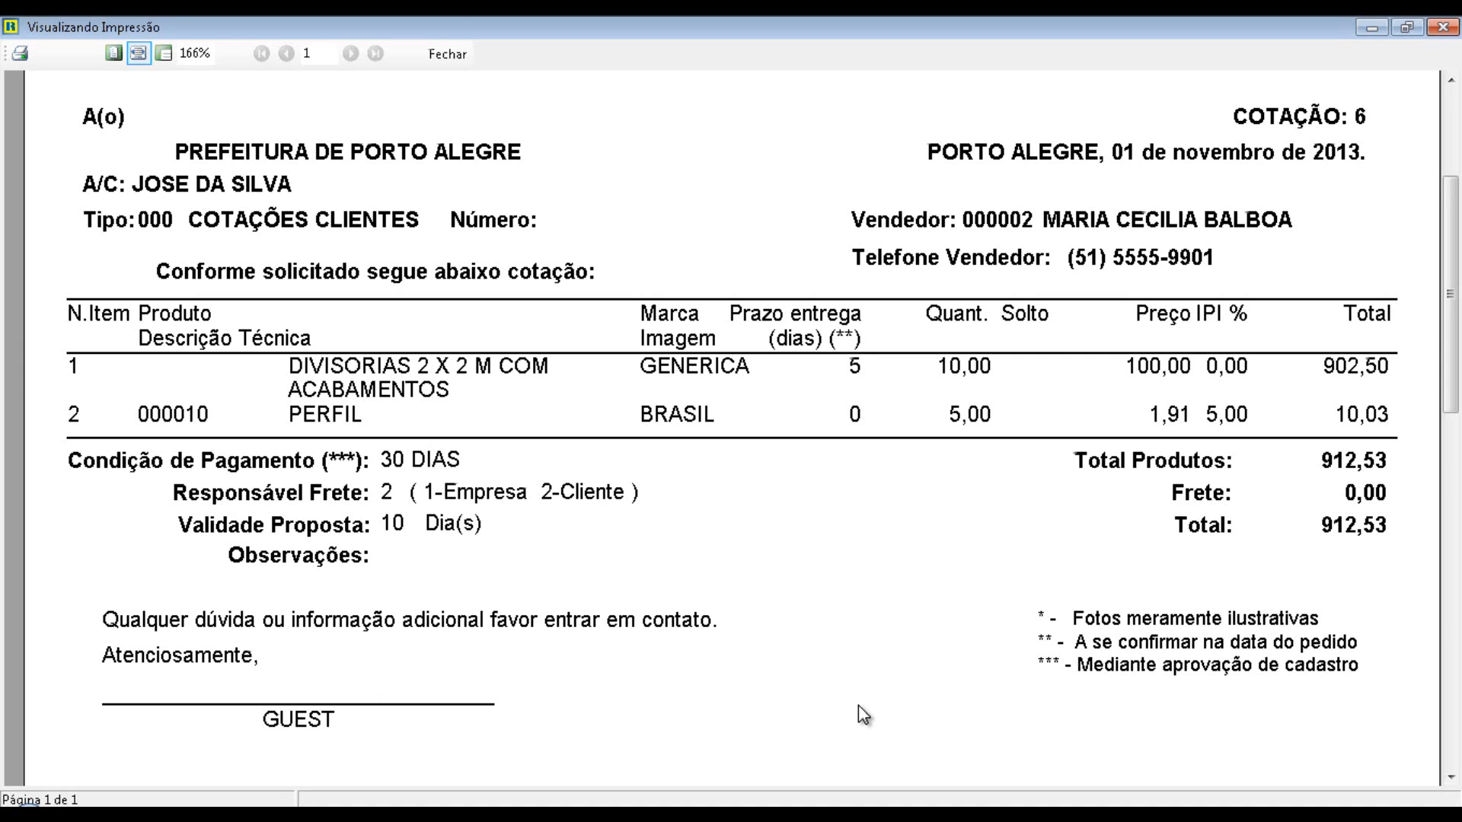
{"action": "scroll", "coordinate": [859, 706], "scroll_direction": "down", "scroll_amount": 3}
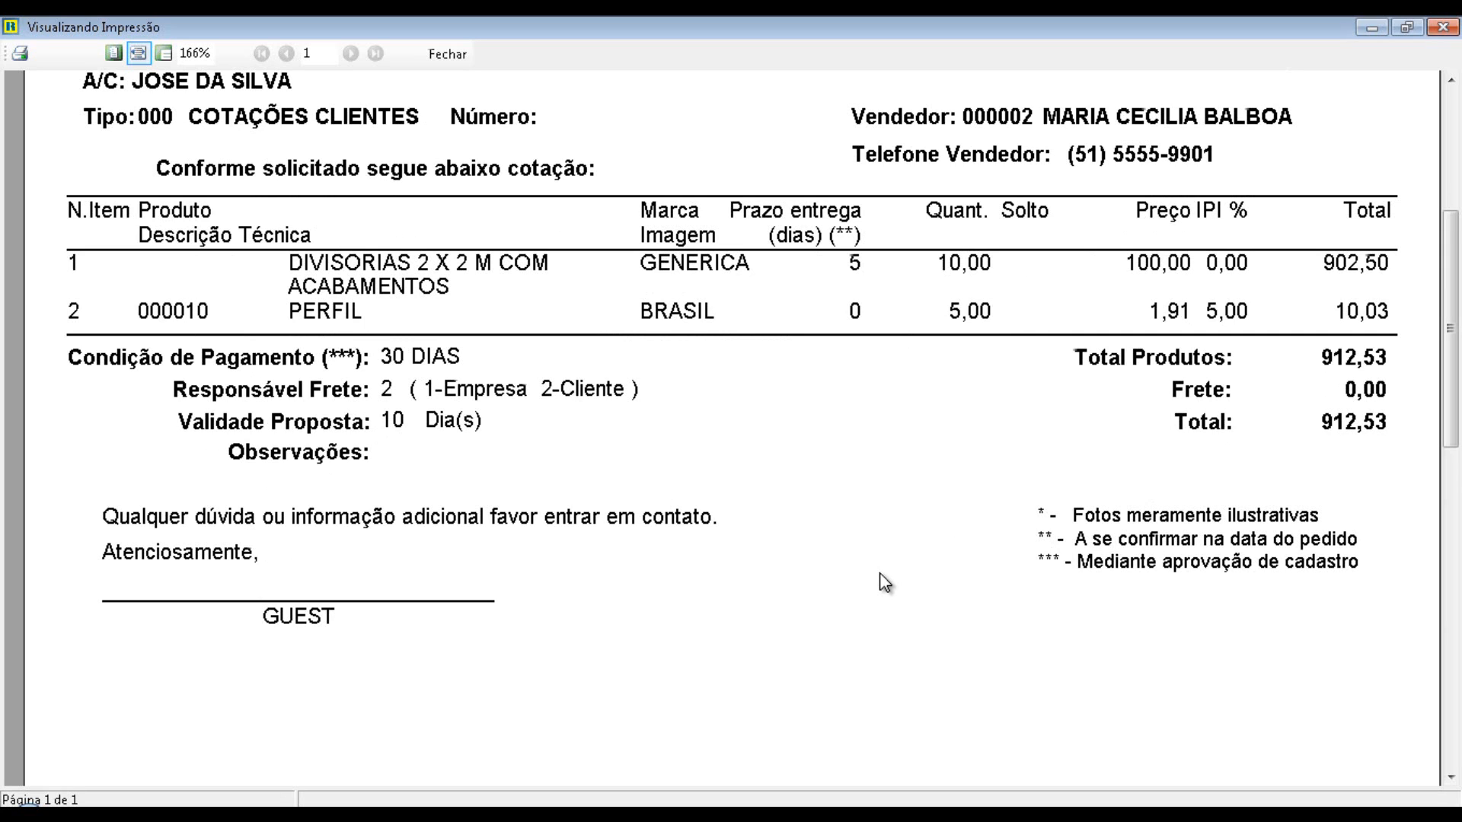
Switch to Word to read section 3.2.1 on the quotation logo, return to the preview to check its header, and close it
{"action": "left_click", "coordinate": [483, 814]}
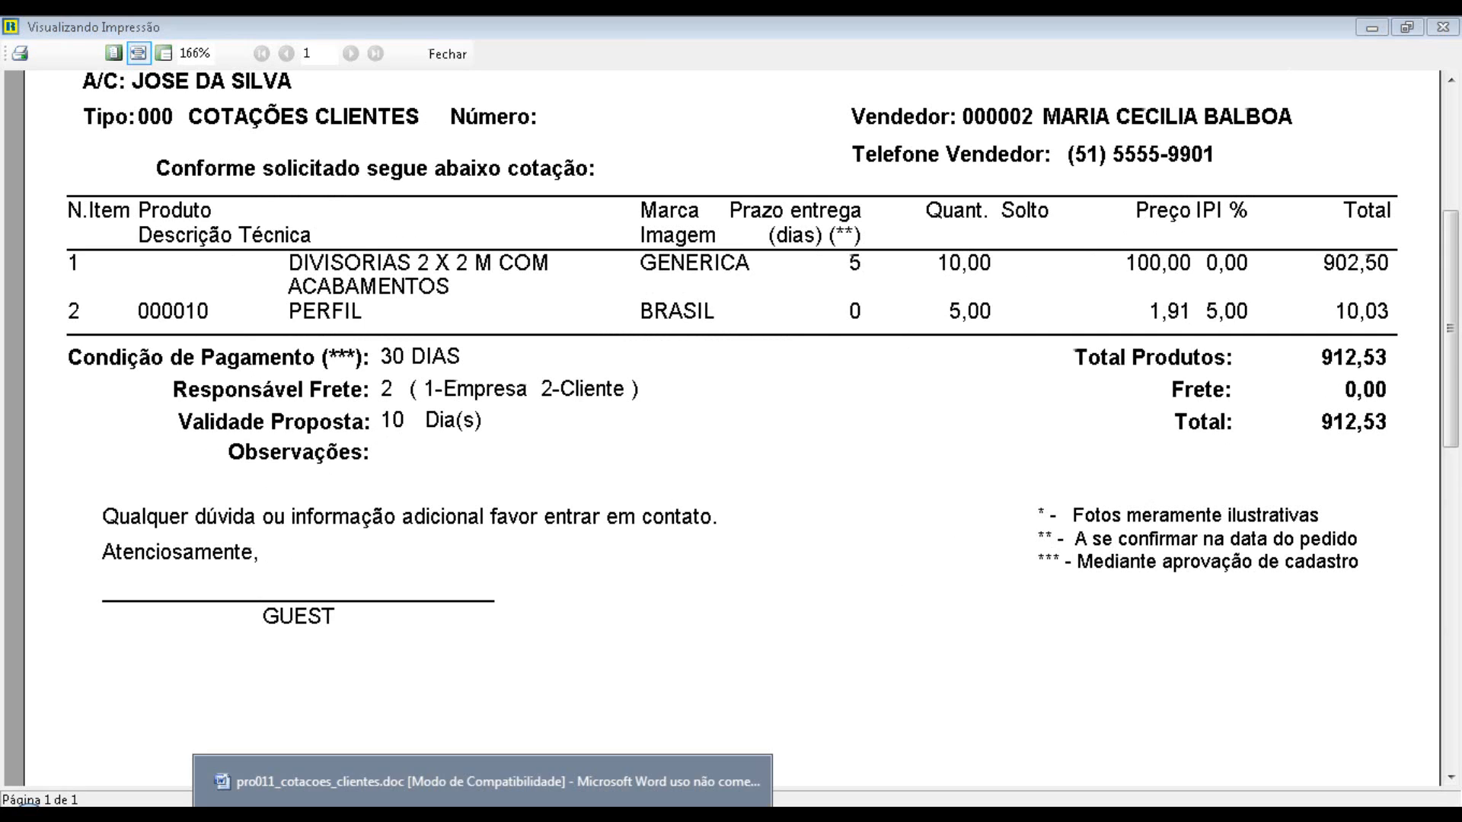
{"action": "scroll", "coordinate": [602, 483], "scroll_direction": "down", "scroll_amount": 20}
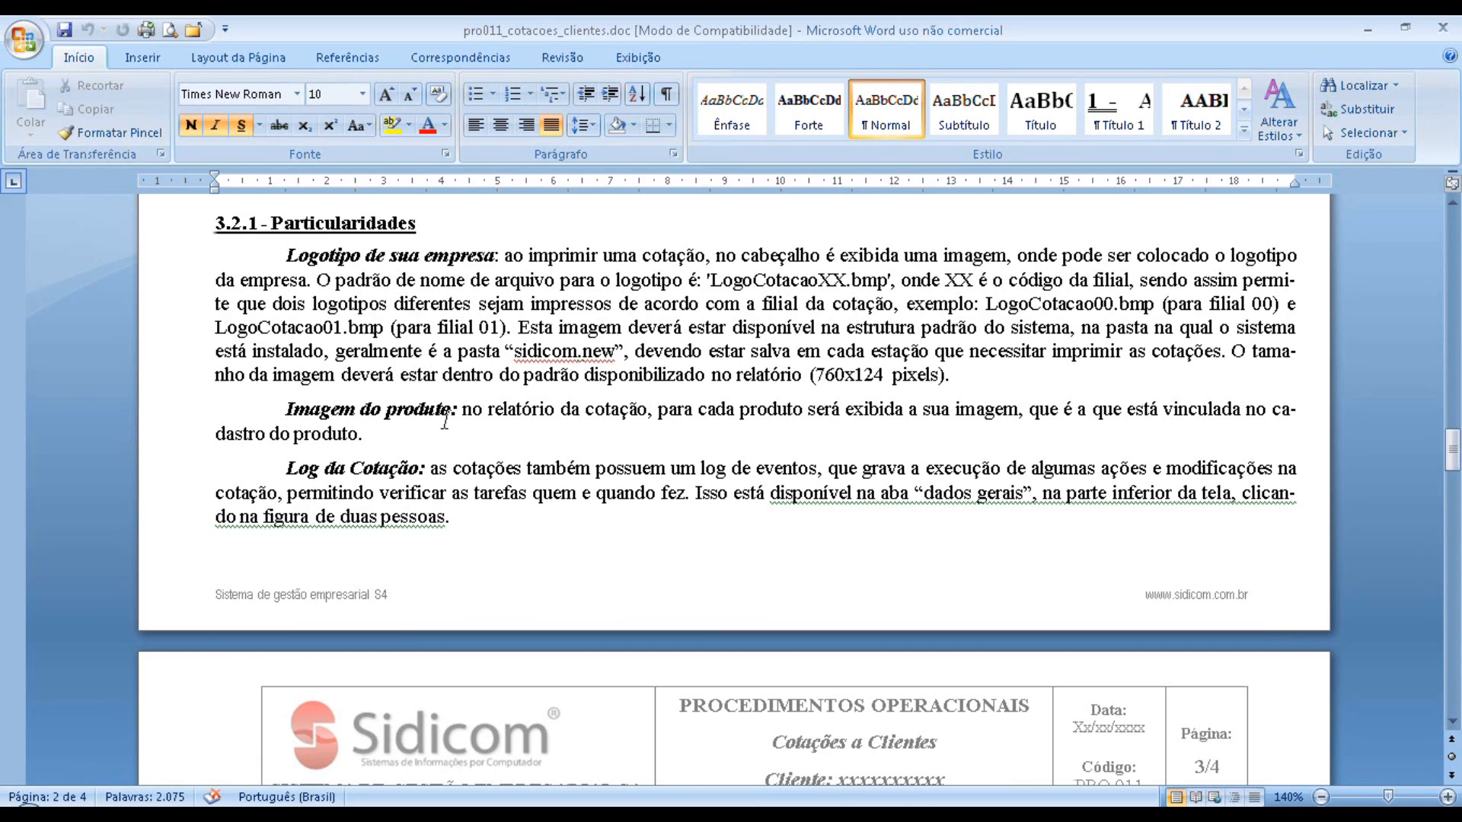
{"action": "left_click", "coordinate": [141, 813]}
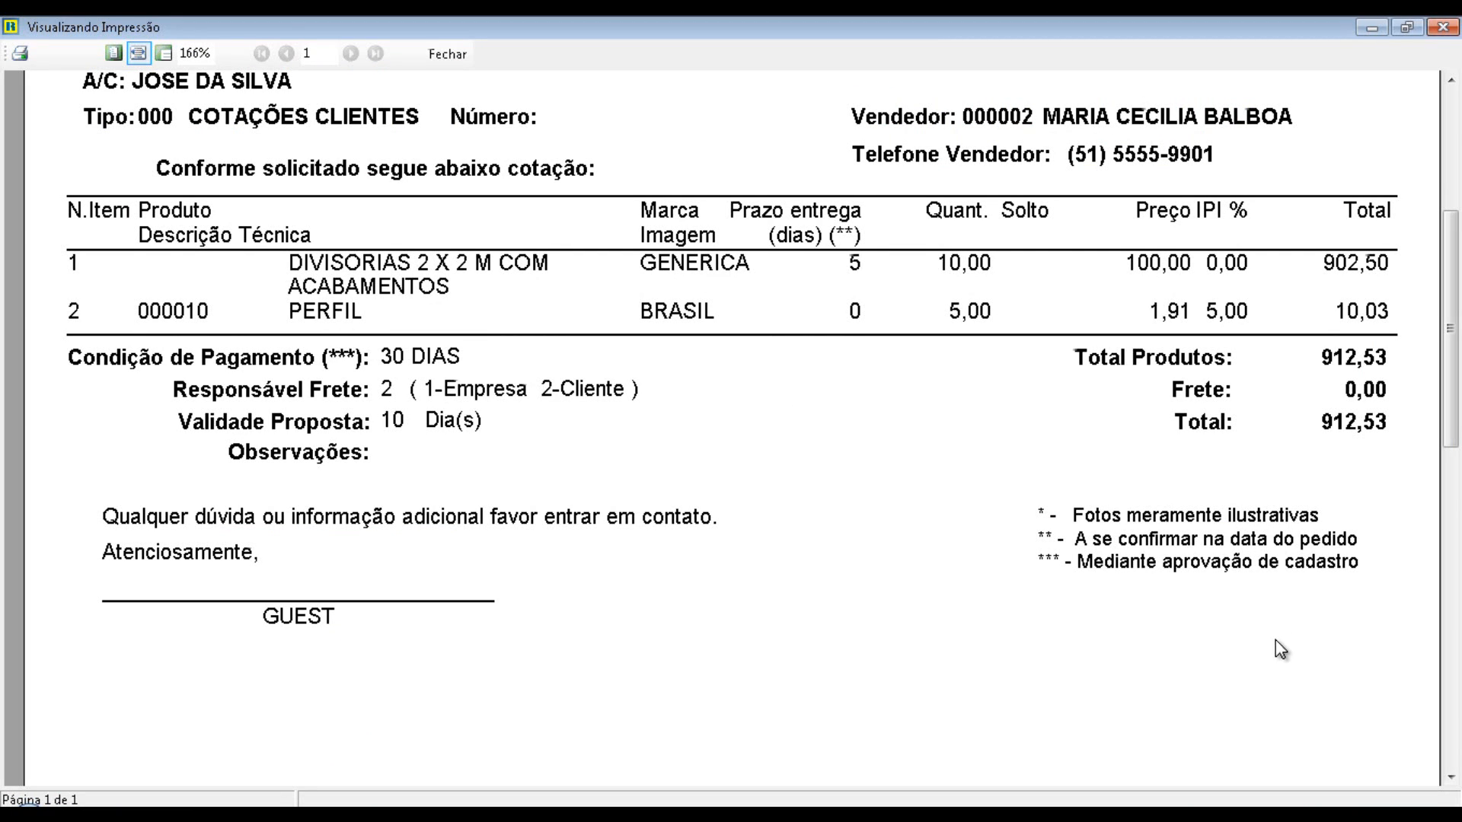
{"action": "scroll", "coordinate": [1281, 648], "scroll_direction": "up", "scroll_amount": 5}
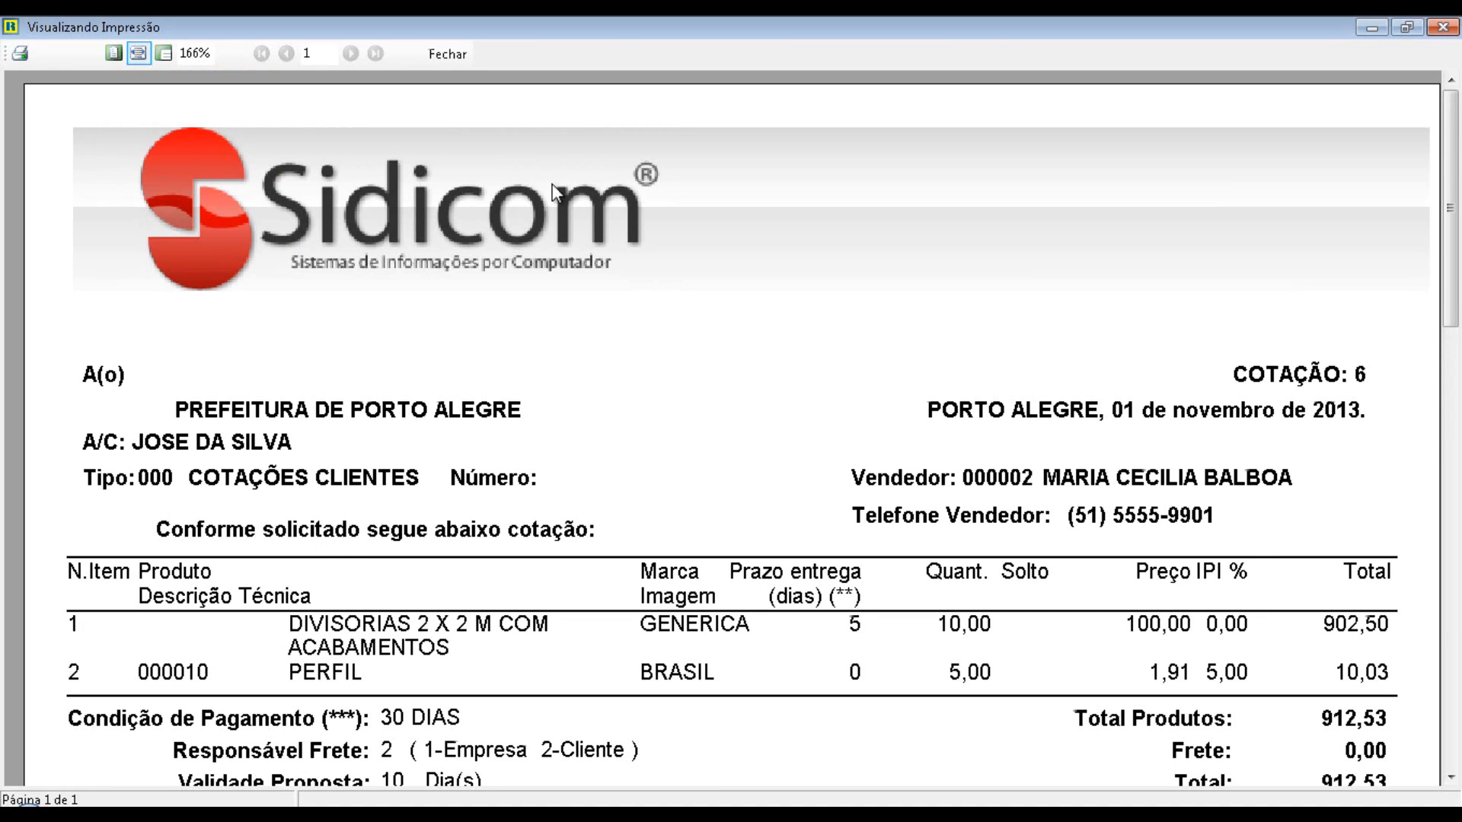
{"action": "left_click", "coordinate": [451, 58]}
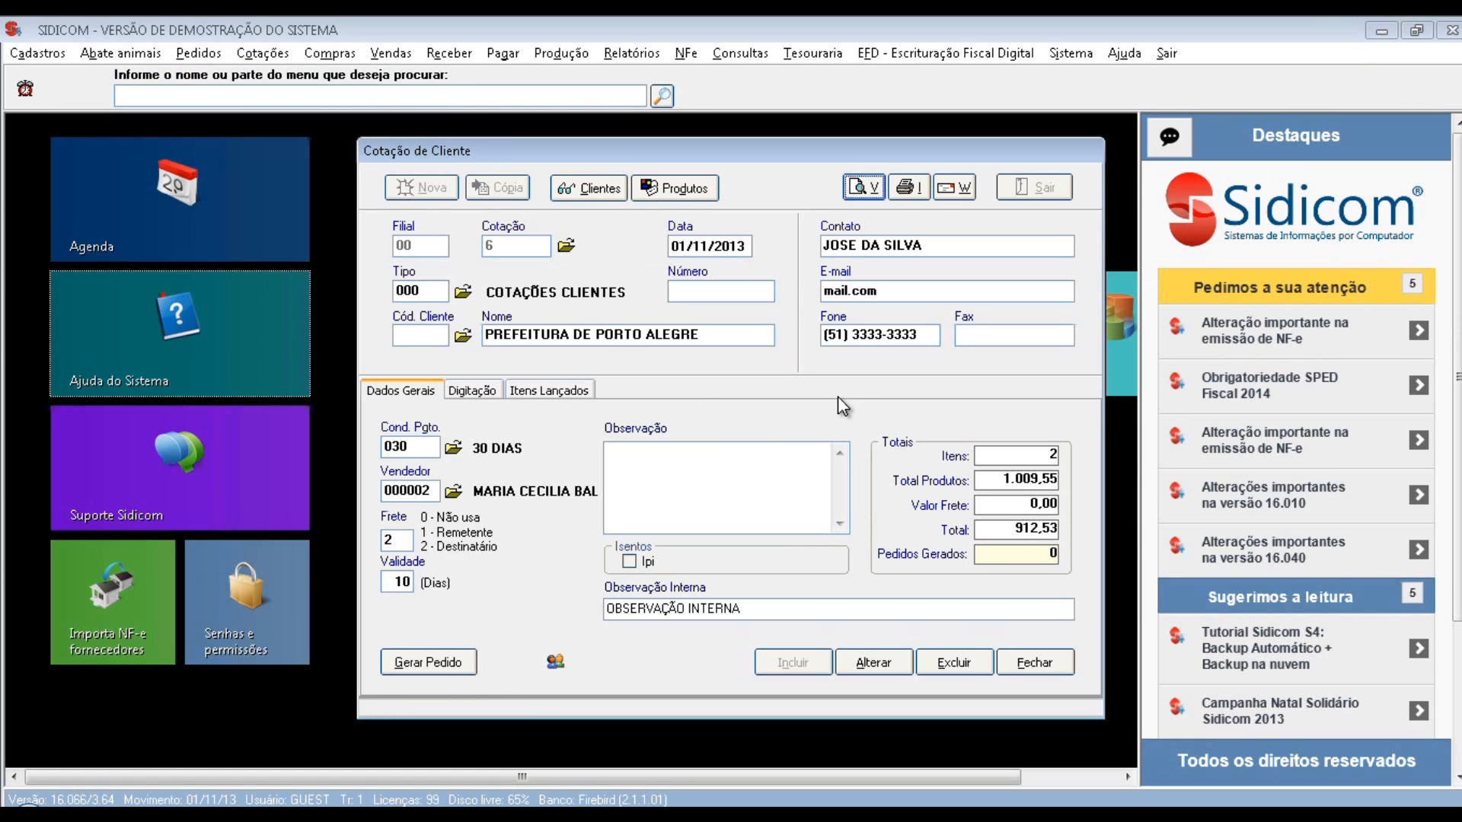
Open the quotation's e-mail form, view the reply and recipient address selection, and cancel that selection
{"action": "left_click", "coordinate": [961, 190]}
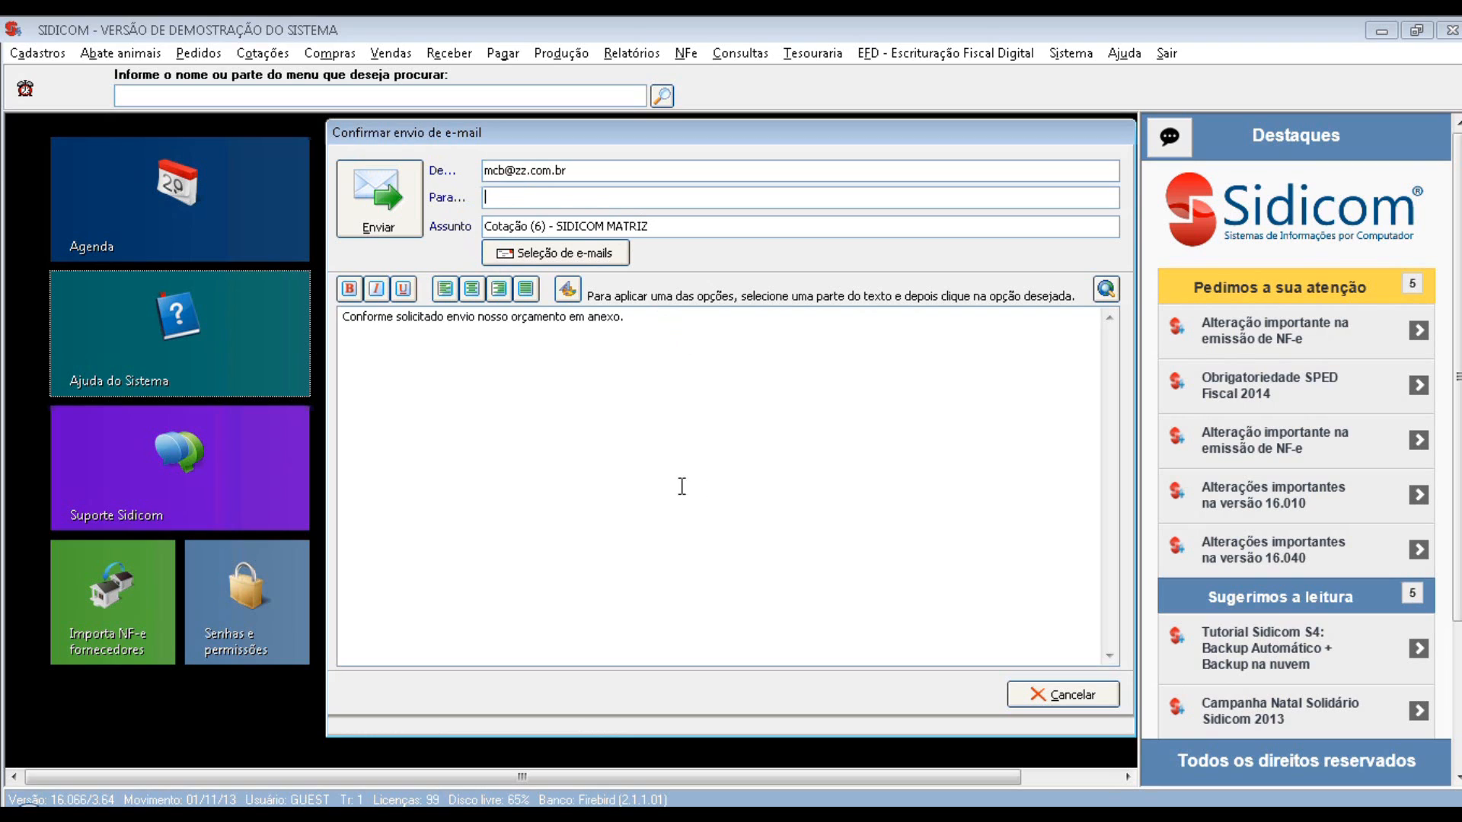
{"action": "left_click", "coordinate": [593, 258]}
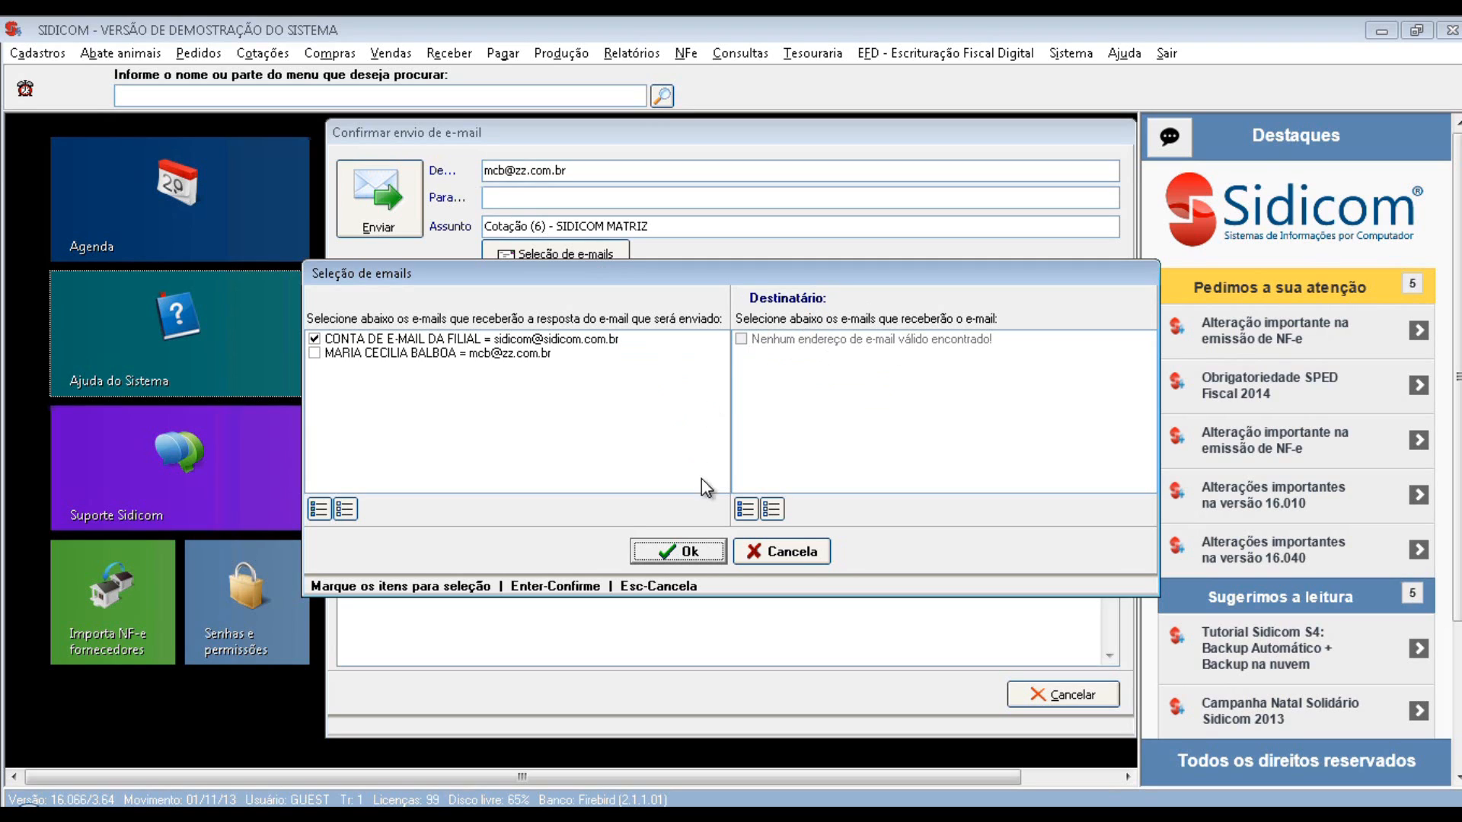
{"action": "left_click", "coordinate": [808, 550]}
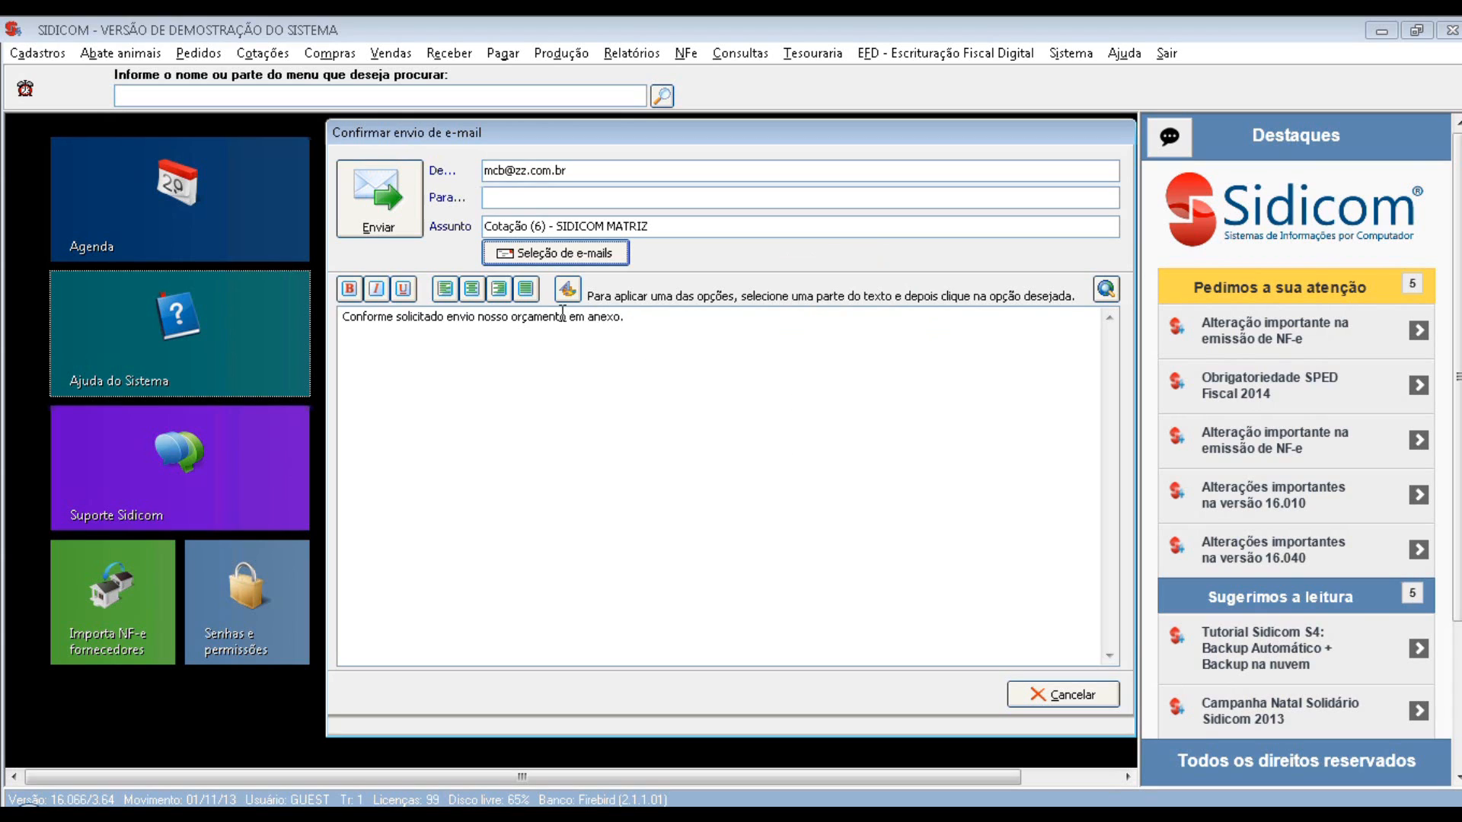
Examine the default message text in the e-mail body and cancel the e-mail without sending it
{"action": "left_click", "coordinate": [641, 315]}
{"action": "left_click_drag", "start_coordinate": [641, 315], "coordinate": [327, 312]}
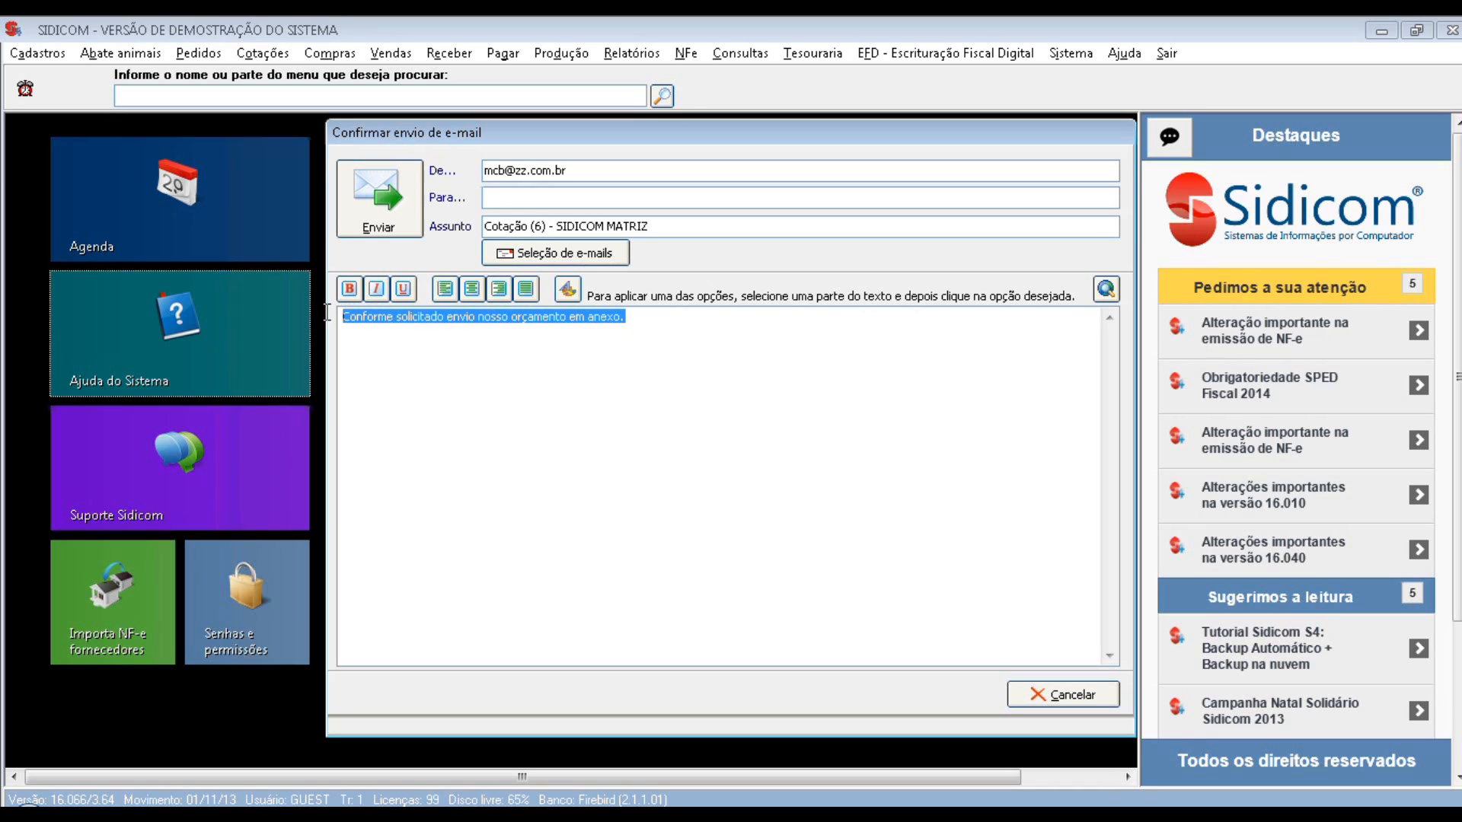
{"action": "left_click", "coordinate": [683, 317]}
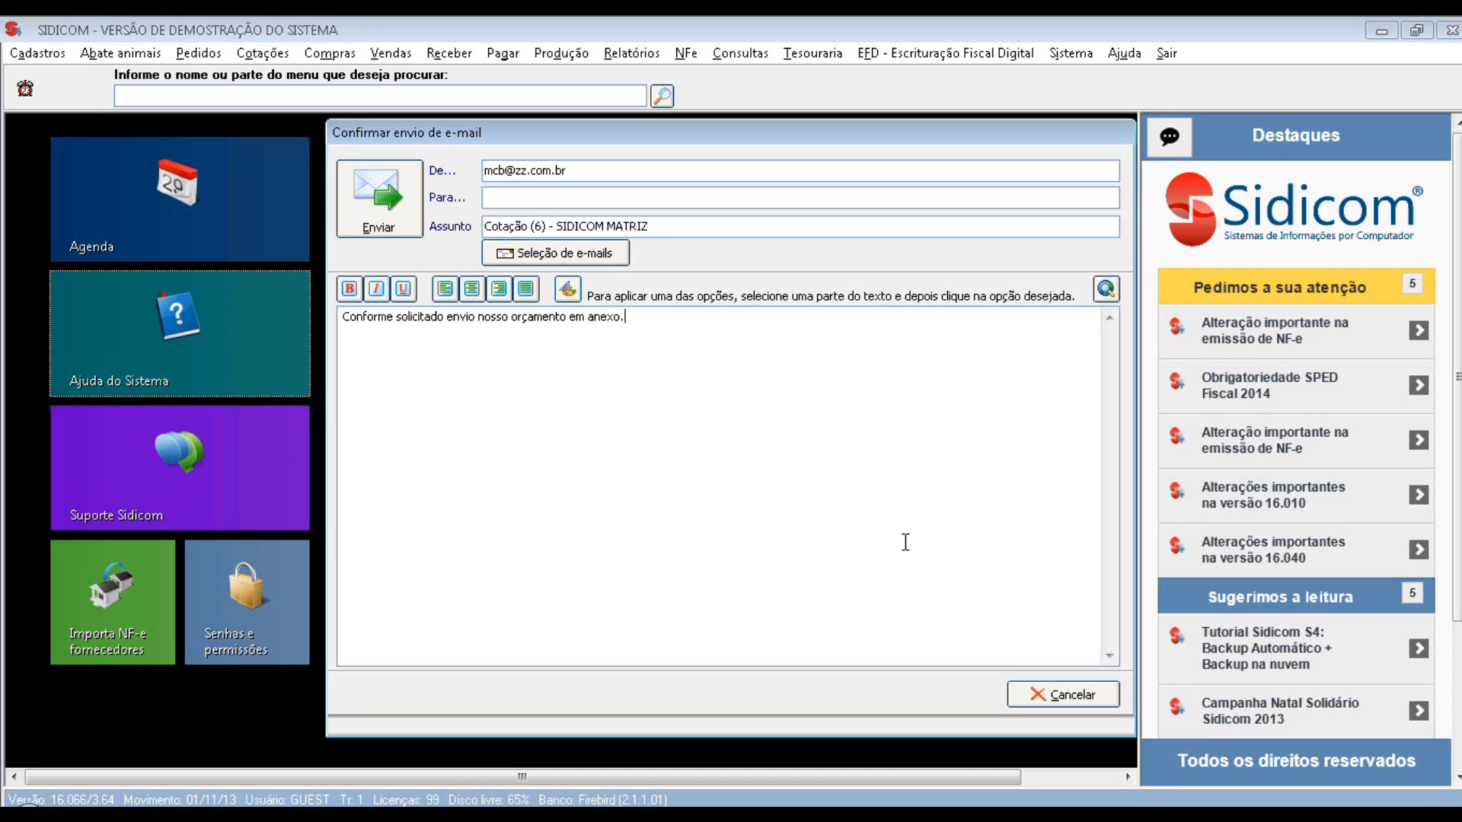
{"action": "left_click", "coordinate": [1074, 696]}
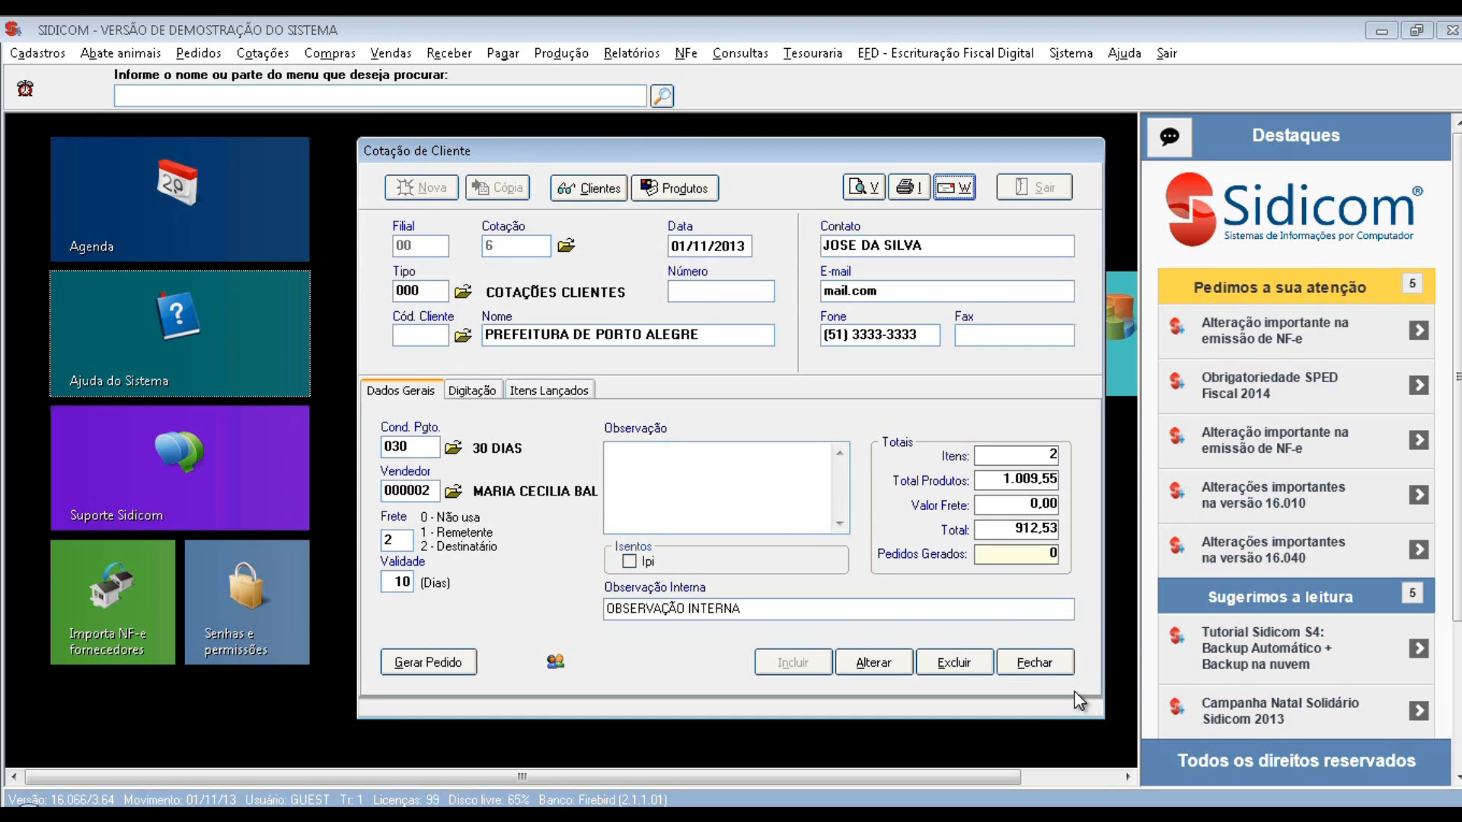
Save quotation 6 again from its general data
{"action": "left_click", "coordinate": [873, 665]}
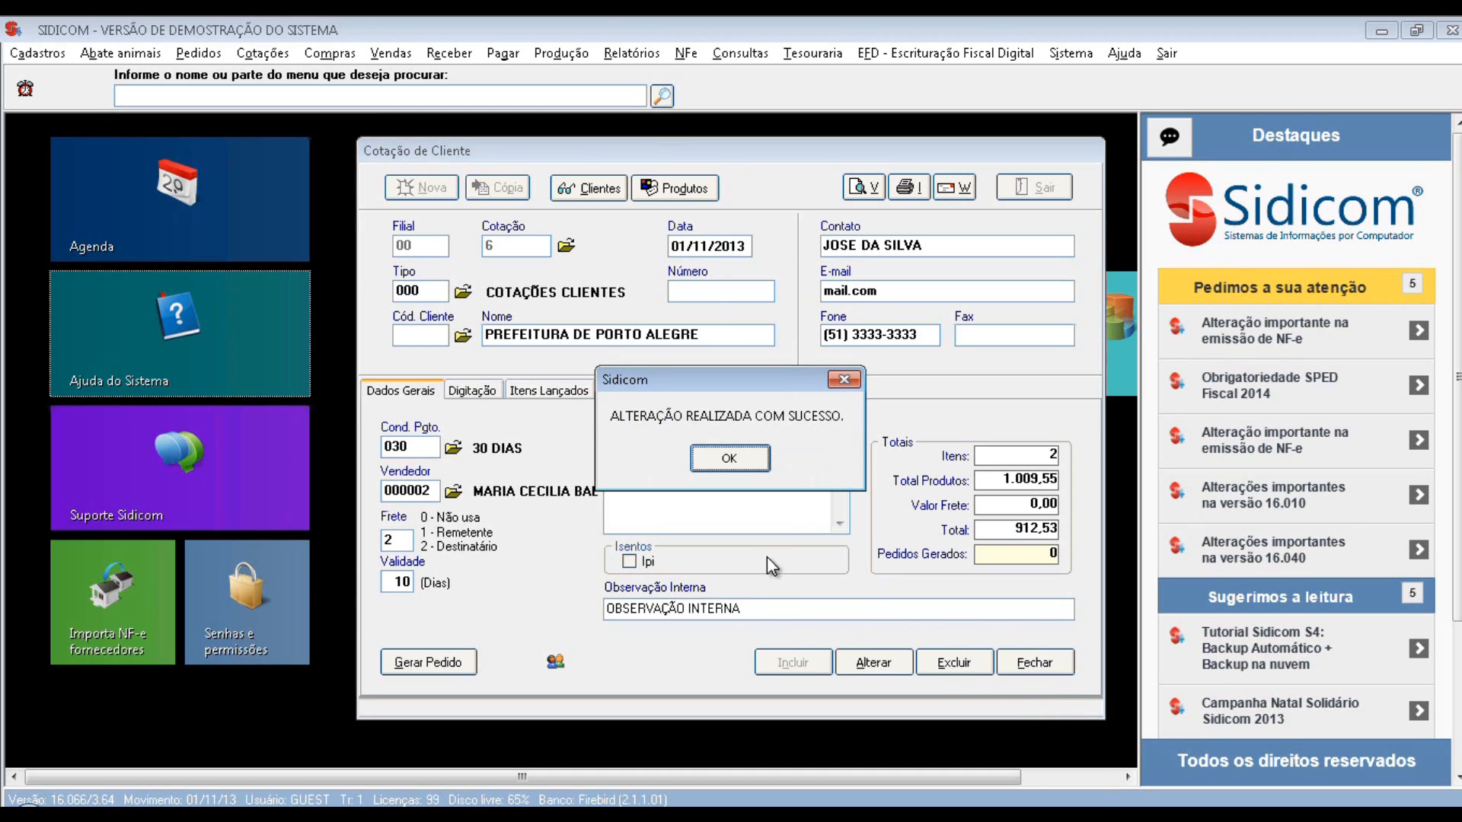
{"action": "left_click", "coordinate": [730, 459]}
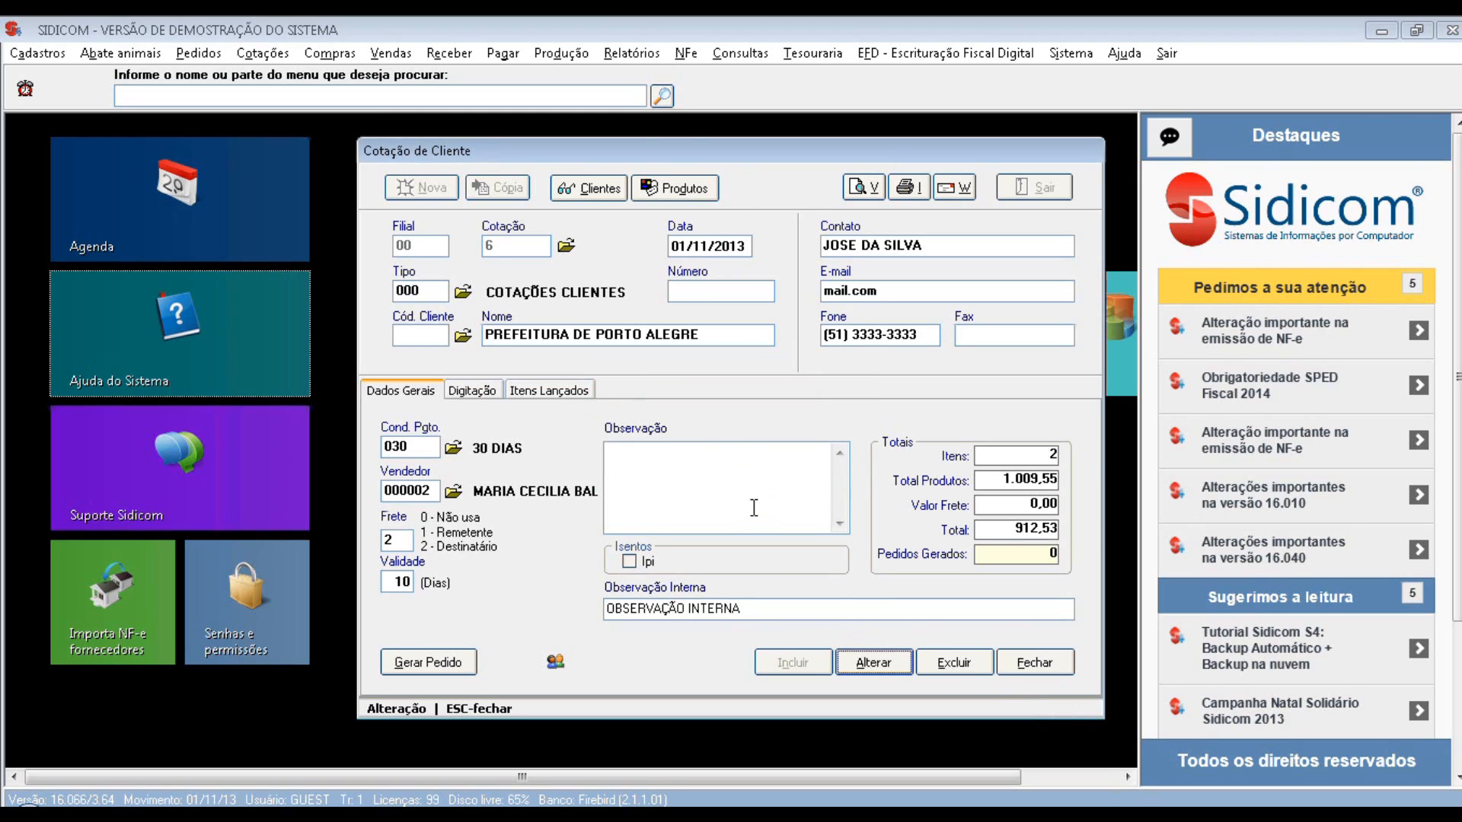
Leave the quotation entry and preview the quotations report with internal observations included, closing the preview after checking it
{"action": "left_click", "coordinate": [1031, 665]}
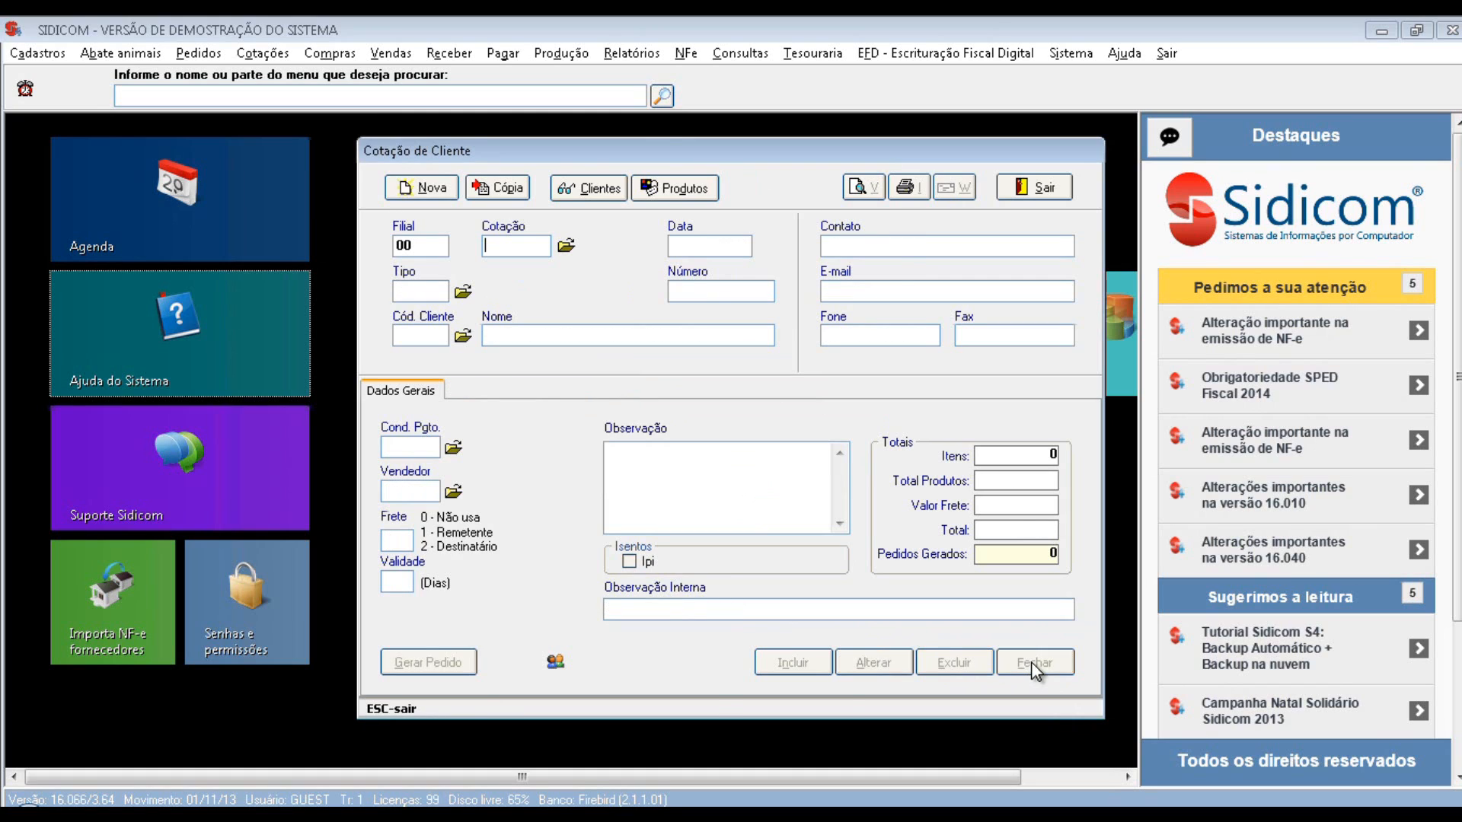
{"action": "key", "text": "Escape"}
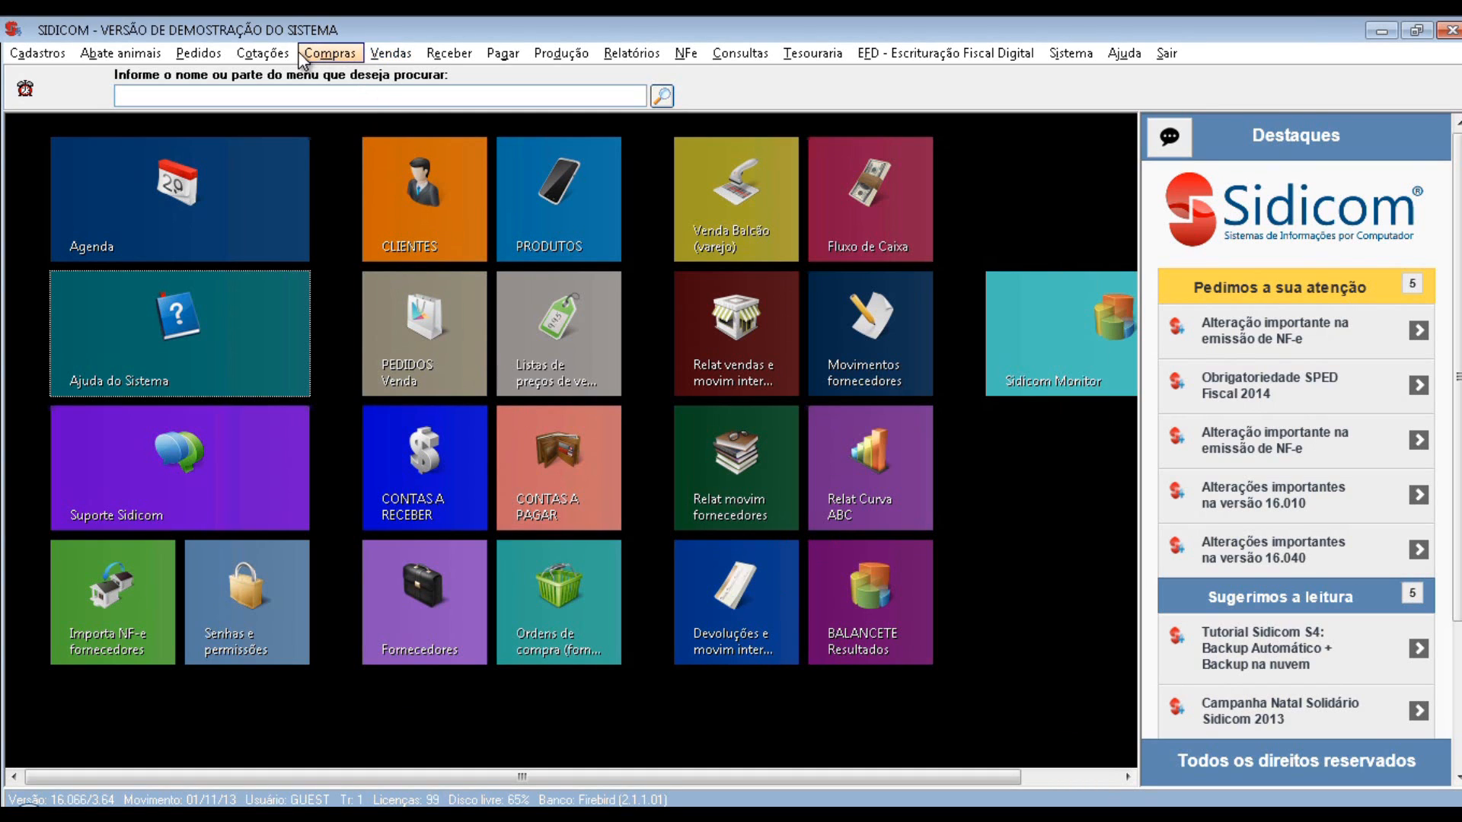
{"action": "left_click", "coordinate": [263, 53]}
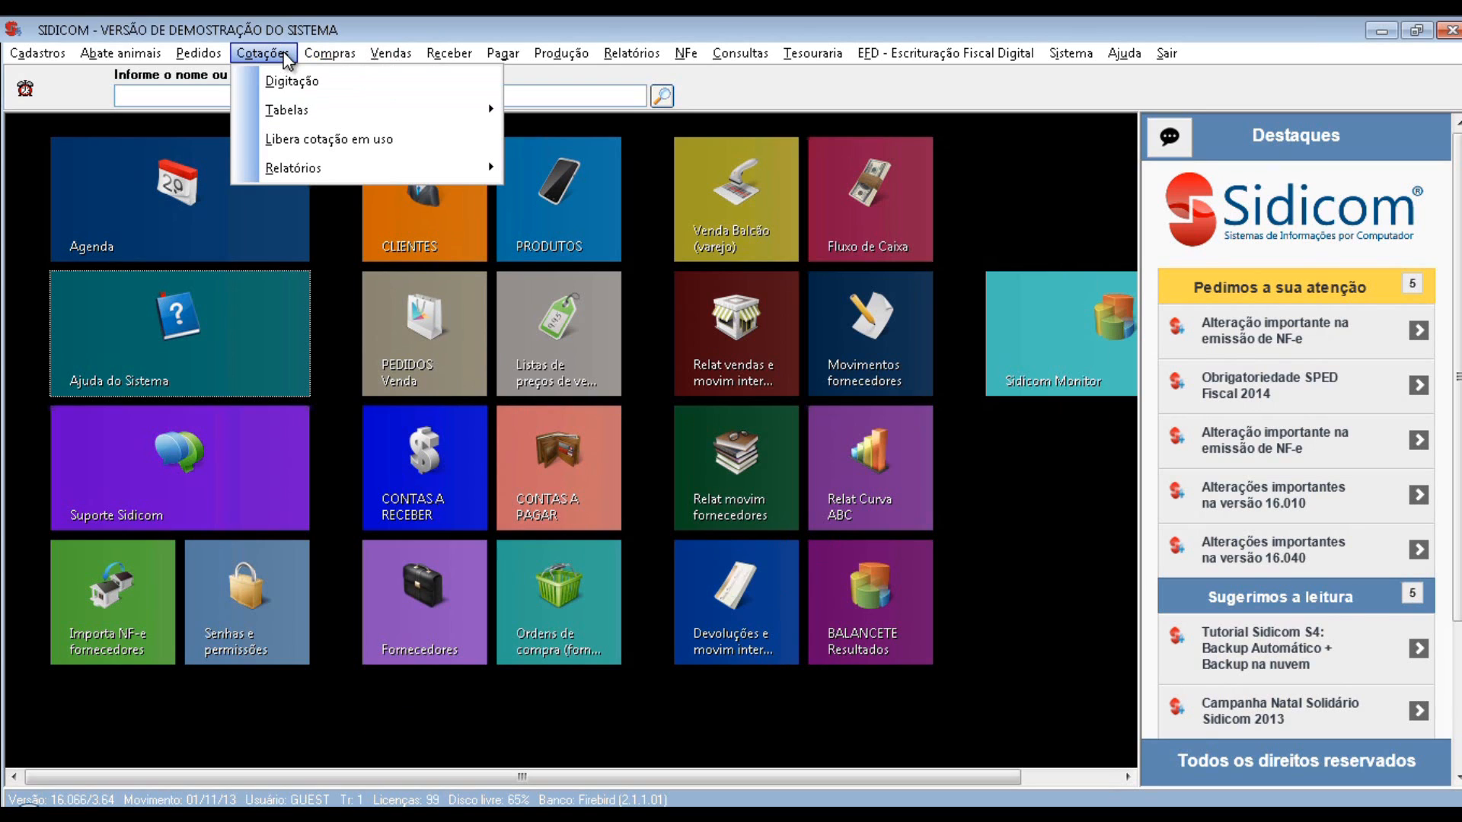
{"action": "mouse_move", "coordinate": [328, 176]}
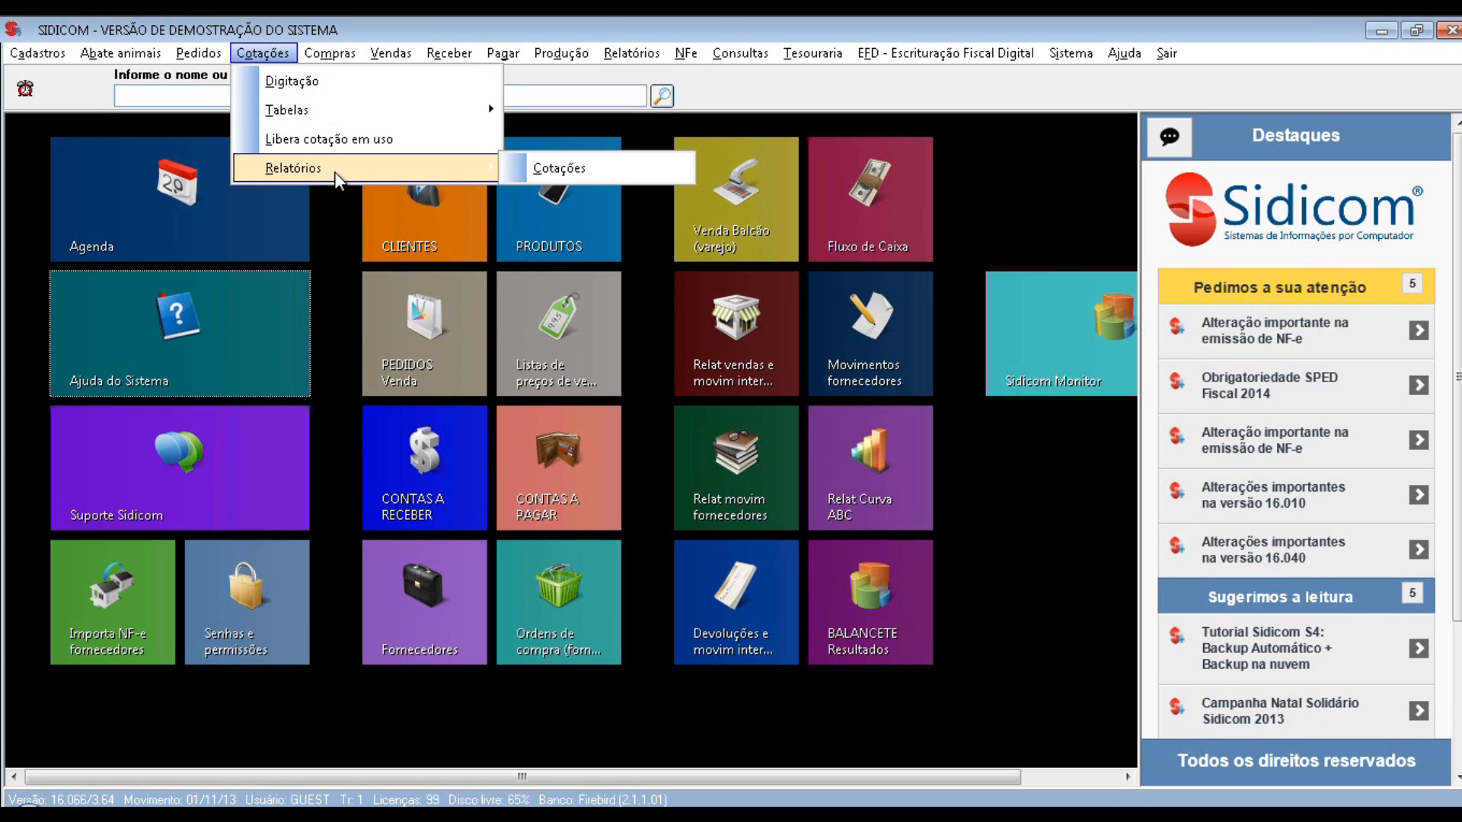
{"action": "left_click", "coordinate": [577, 169]}
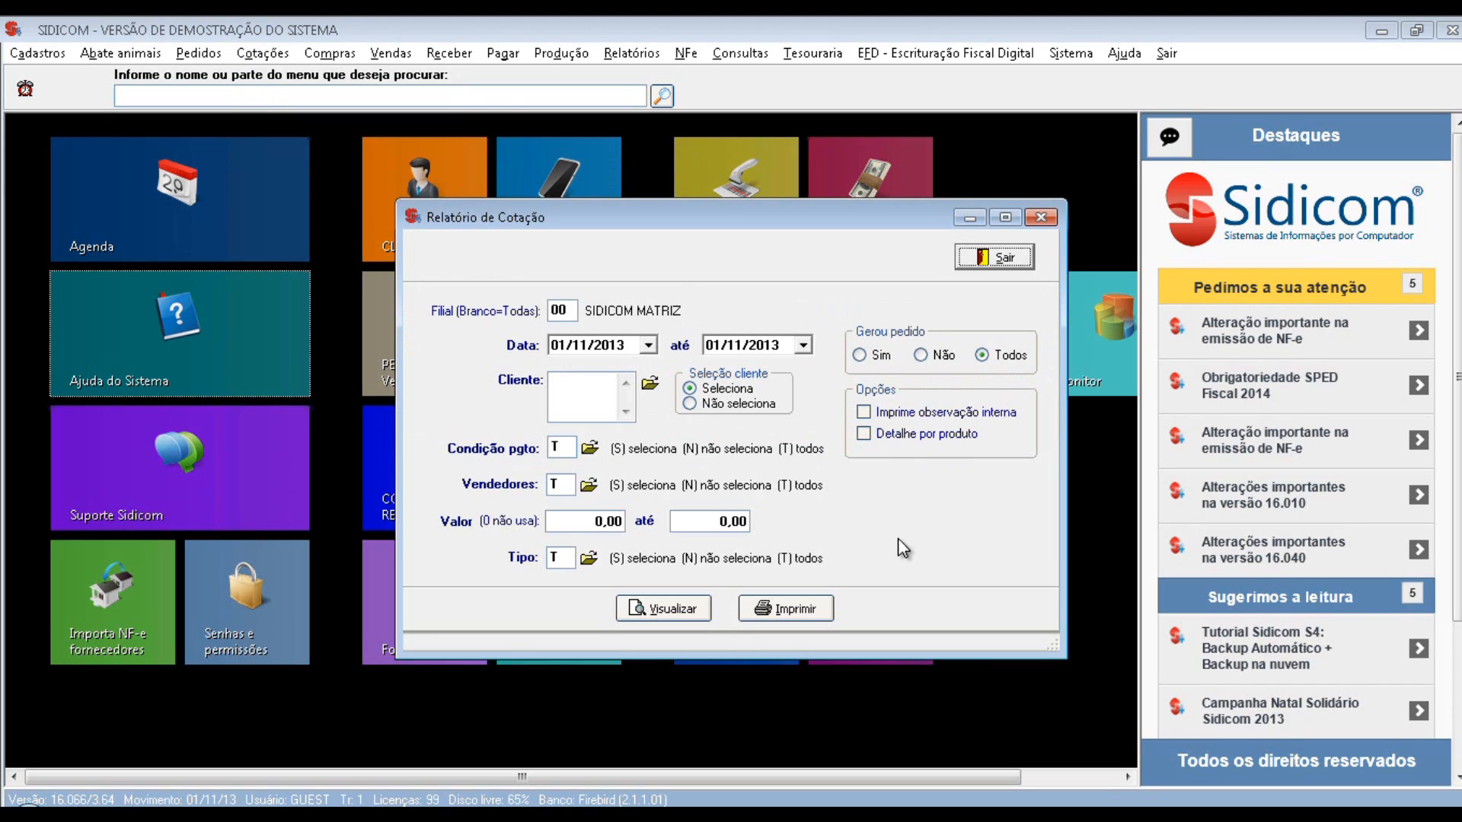
{"action": "left_click", "coordinate": [871, 416]}
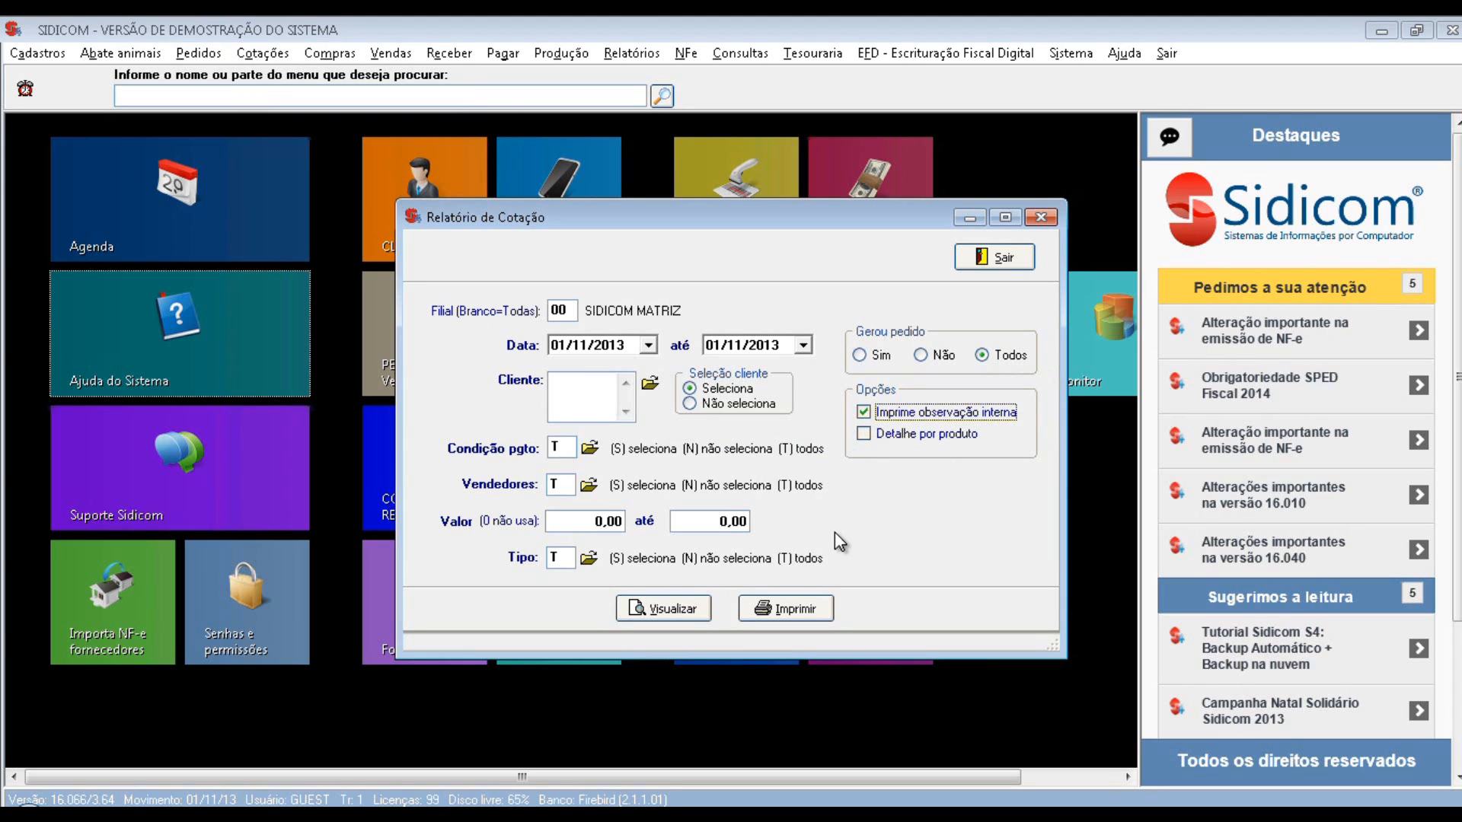
{"action": "left_click", "coordinate": [639, 609]}
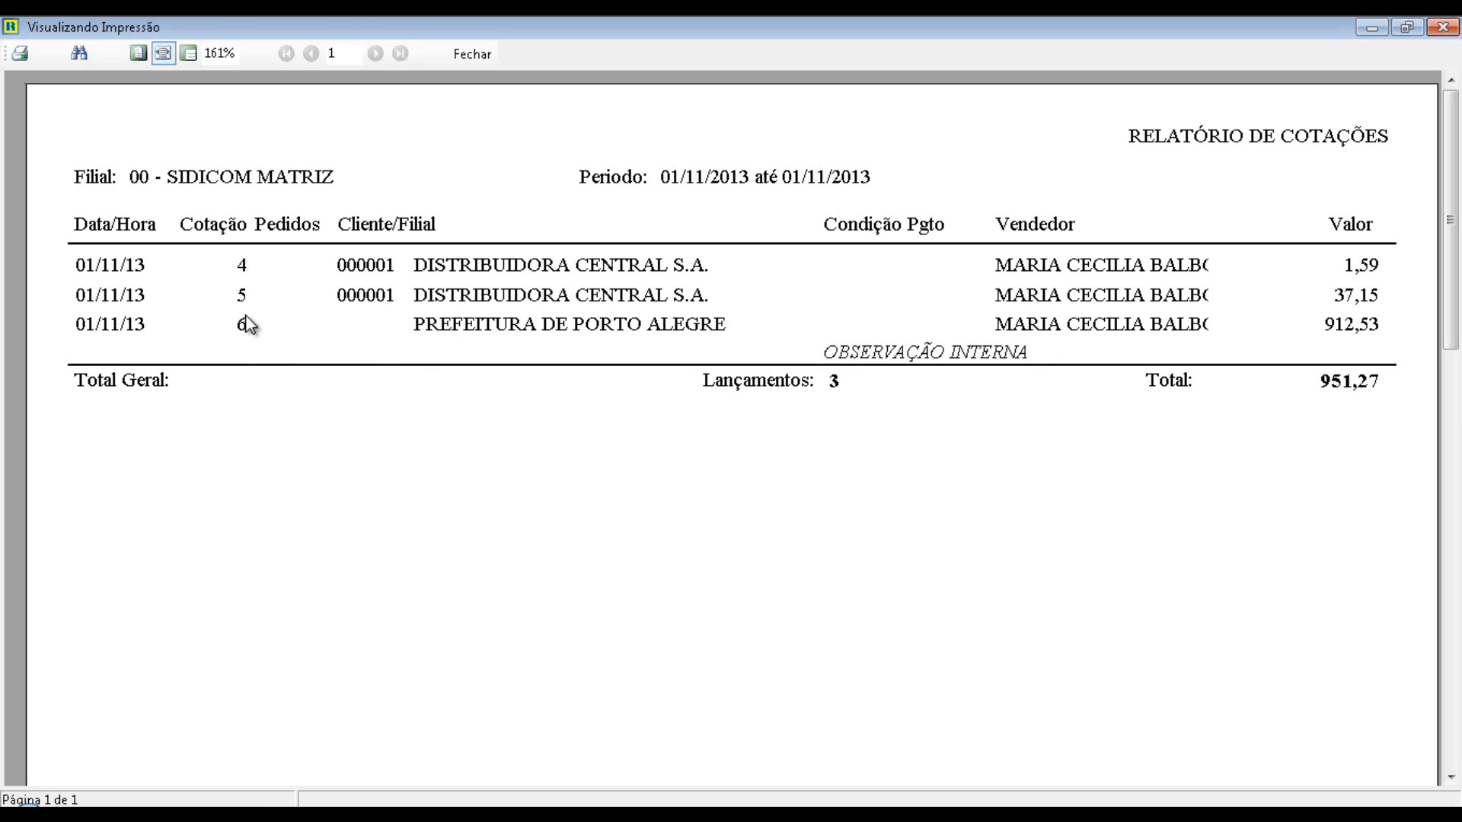
{"action": "left_click", "coordinate": [472, 53]}
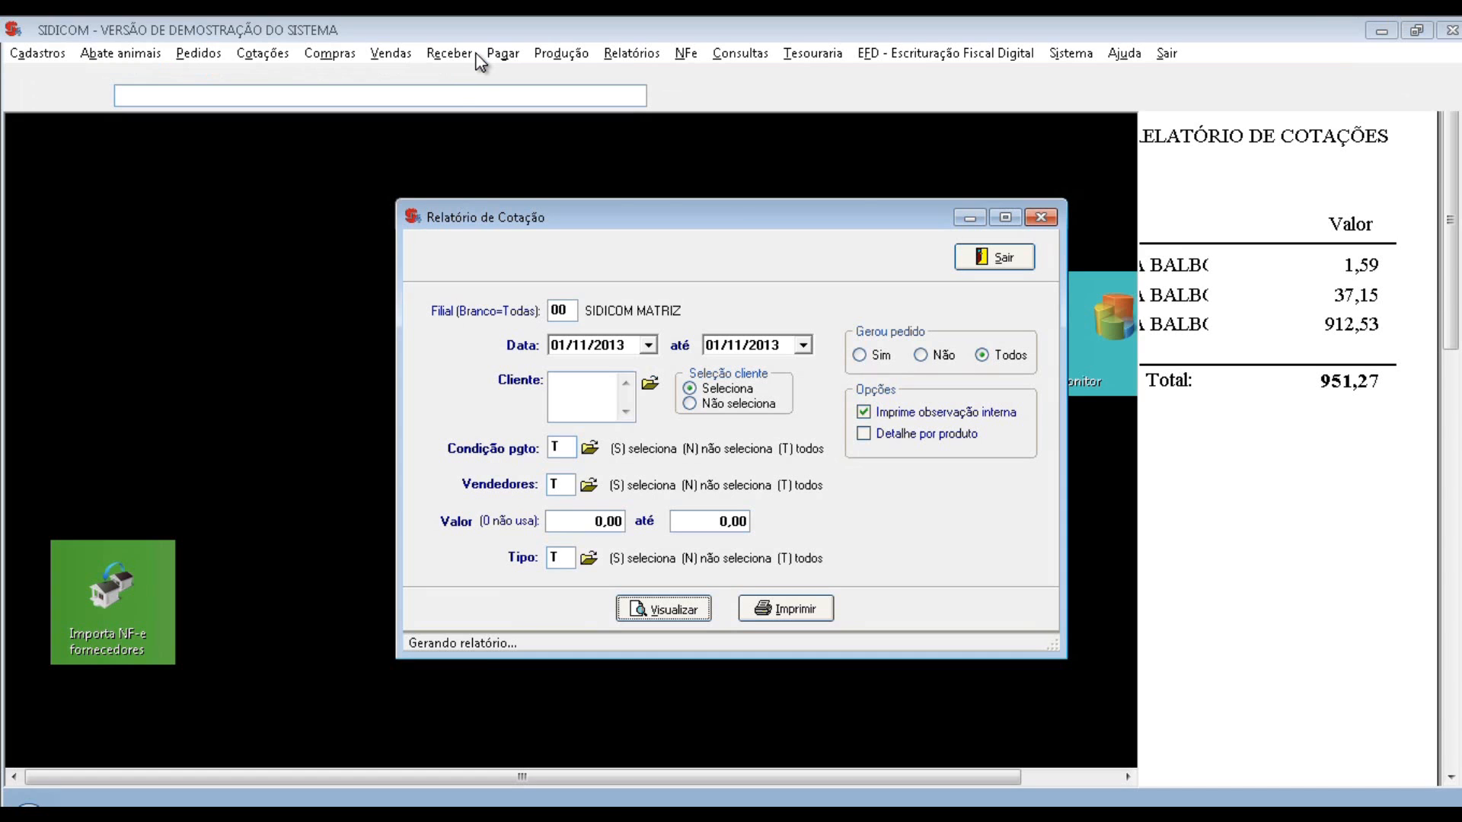
Add the per-product detail to the quotations report, preview it again, and leave the report
{"action": "left_click", "coordinate": [865, 433]}
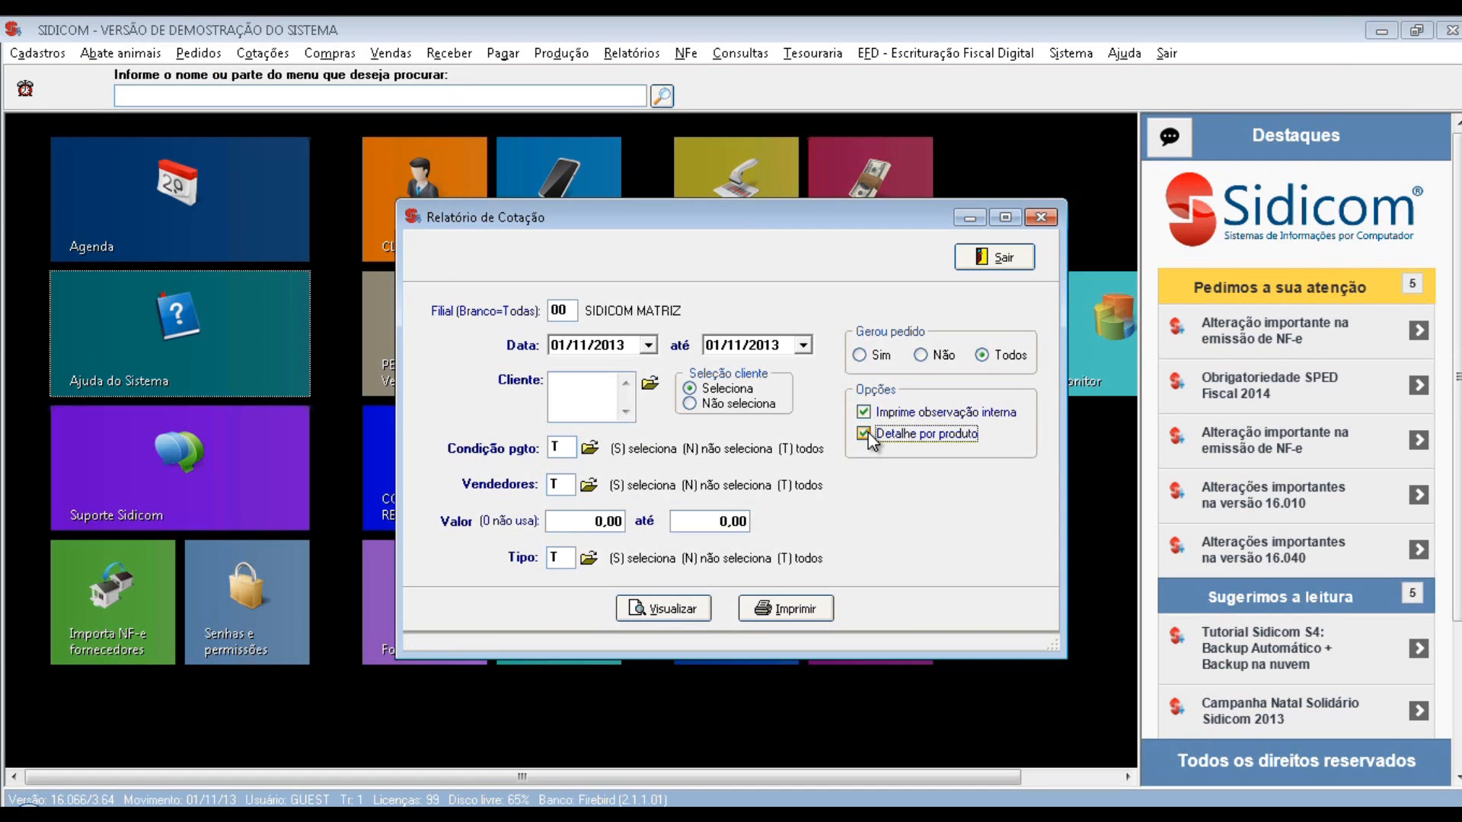
{"action": "left_click", "coordinate": [693, 609]}
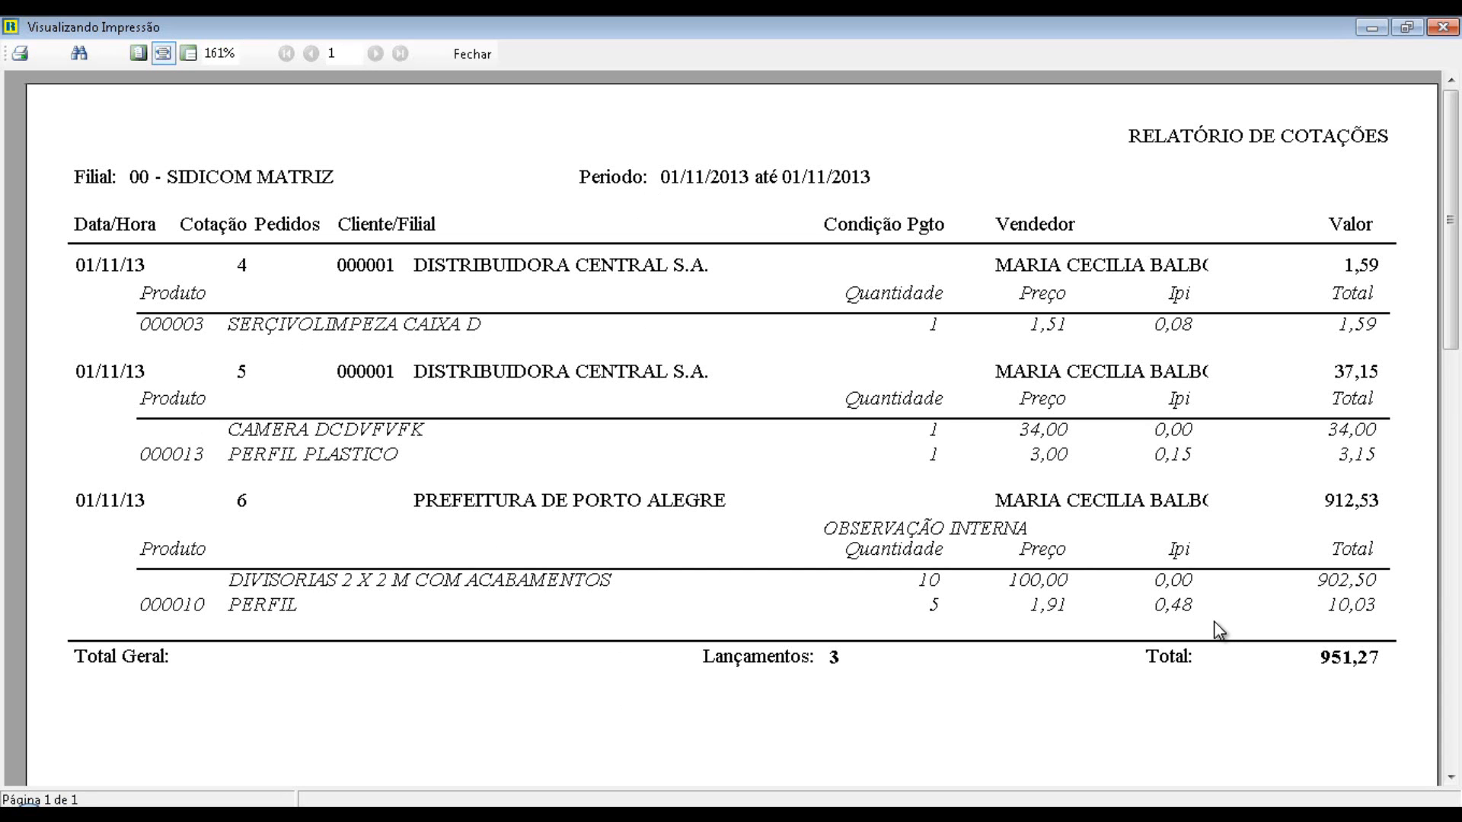
{"action": "key", "text": "Escape"}
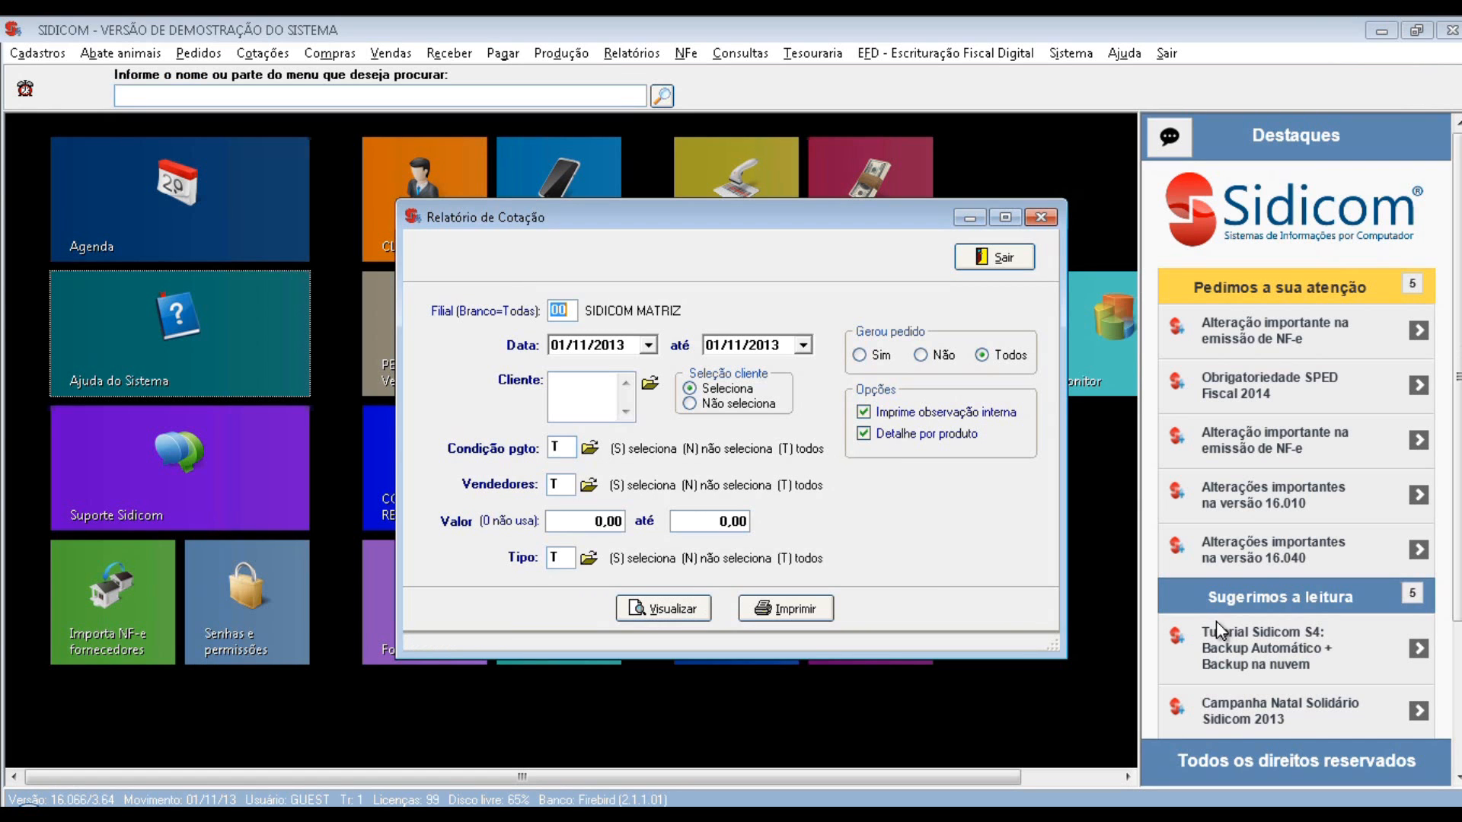
{"action": "key", "text": "Escape"}
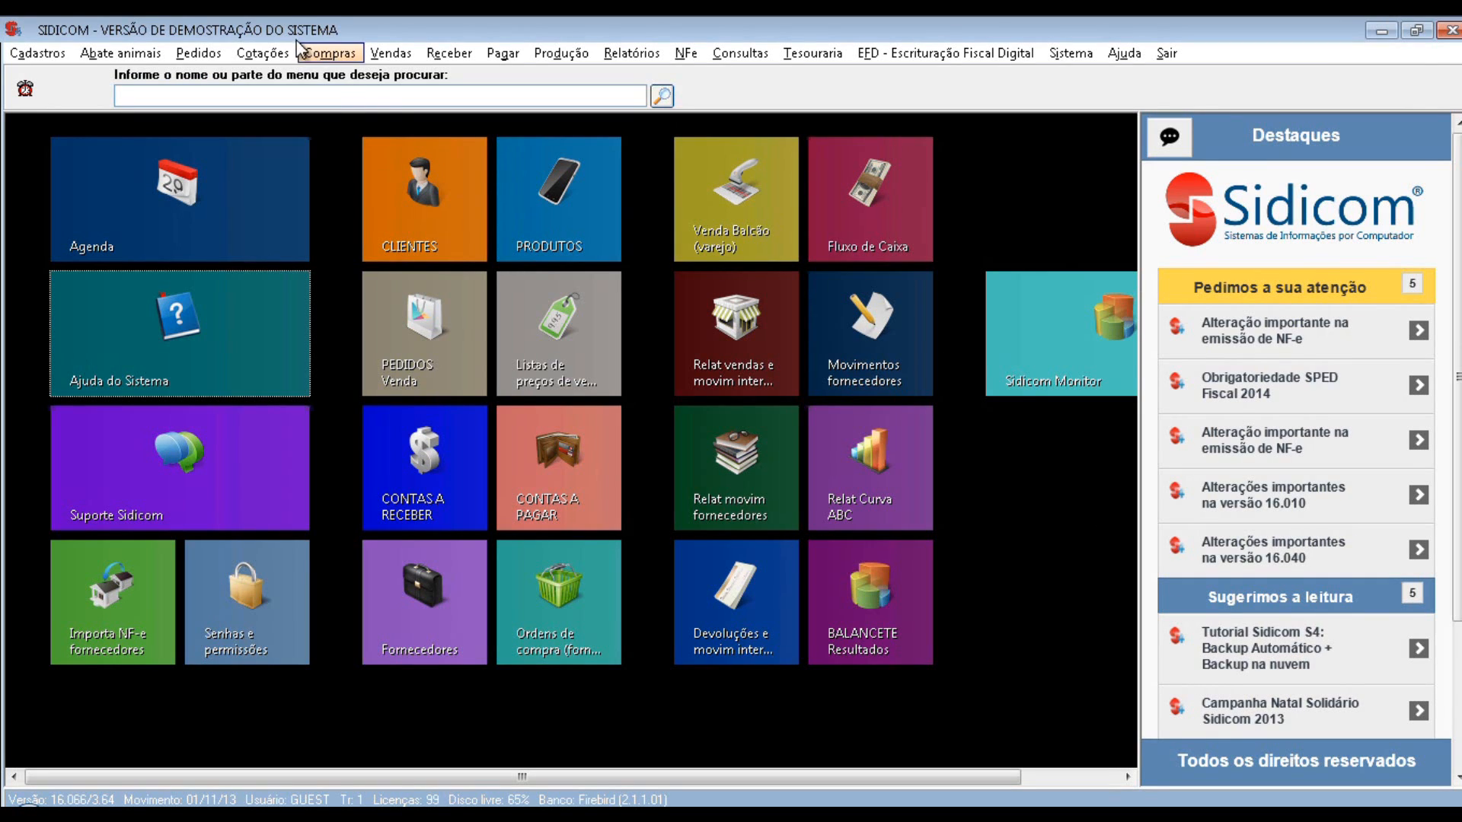
Search the customer quotations of branch 00 and open quotation 6 for PREFEITURA DE PORTO ALEGRE
{"action": "left_click", "coordinate": [277, 61]}
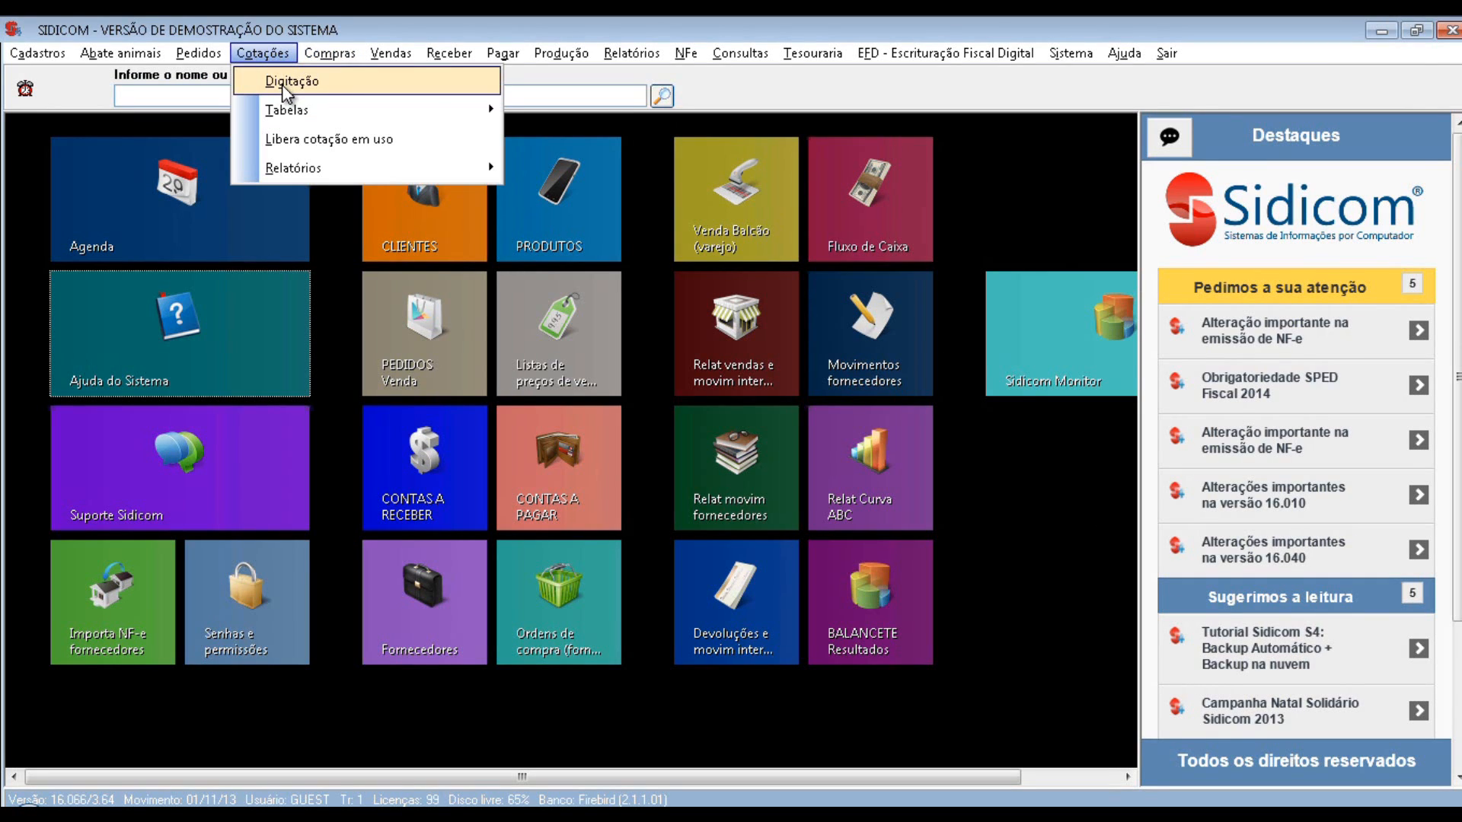
{"action": "left_click", "coordinate": [288, 84]}
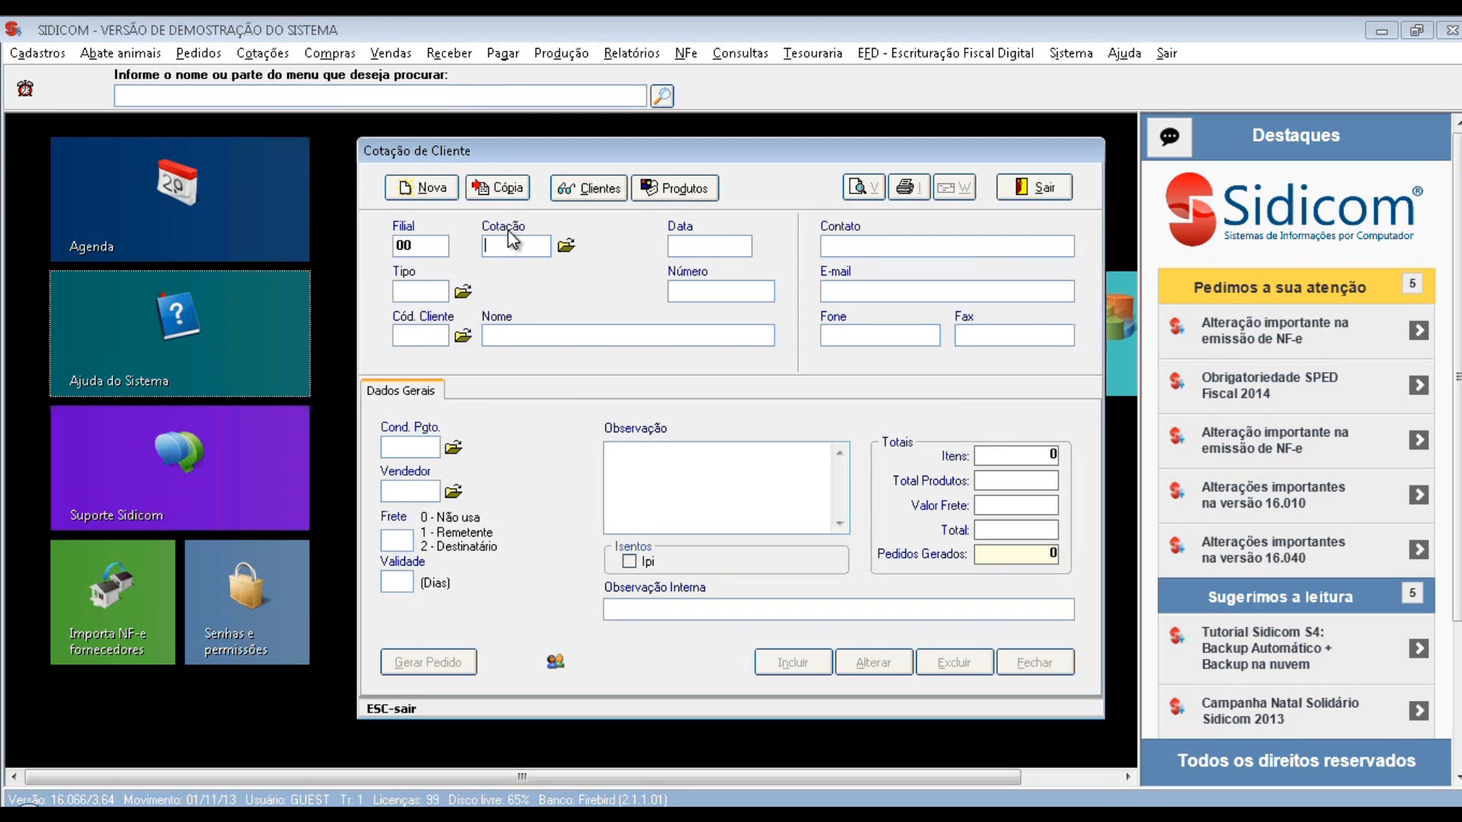
{"action": "left_click", "coordinate": [567, 246]}
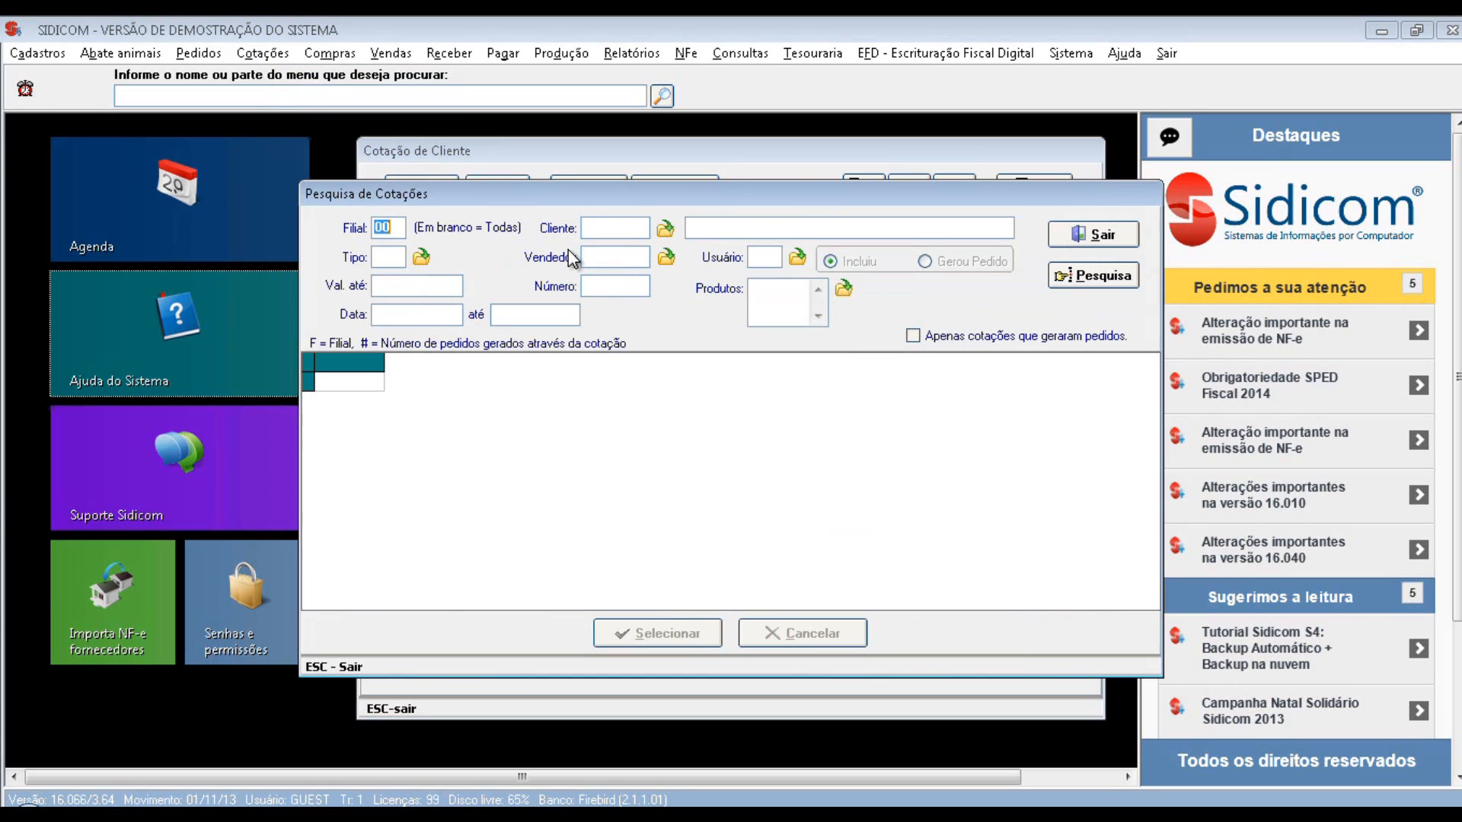
{"action": "left_click", "coordinate": [1090, 278]}
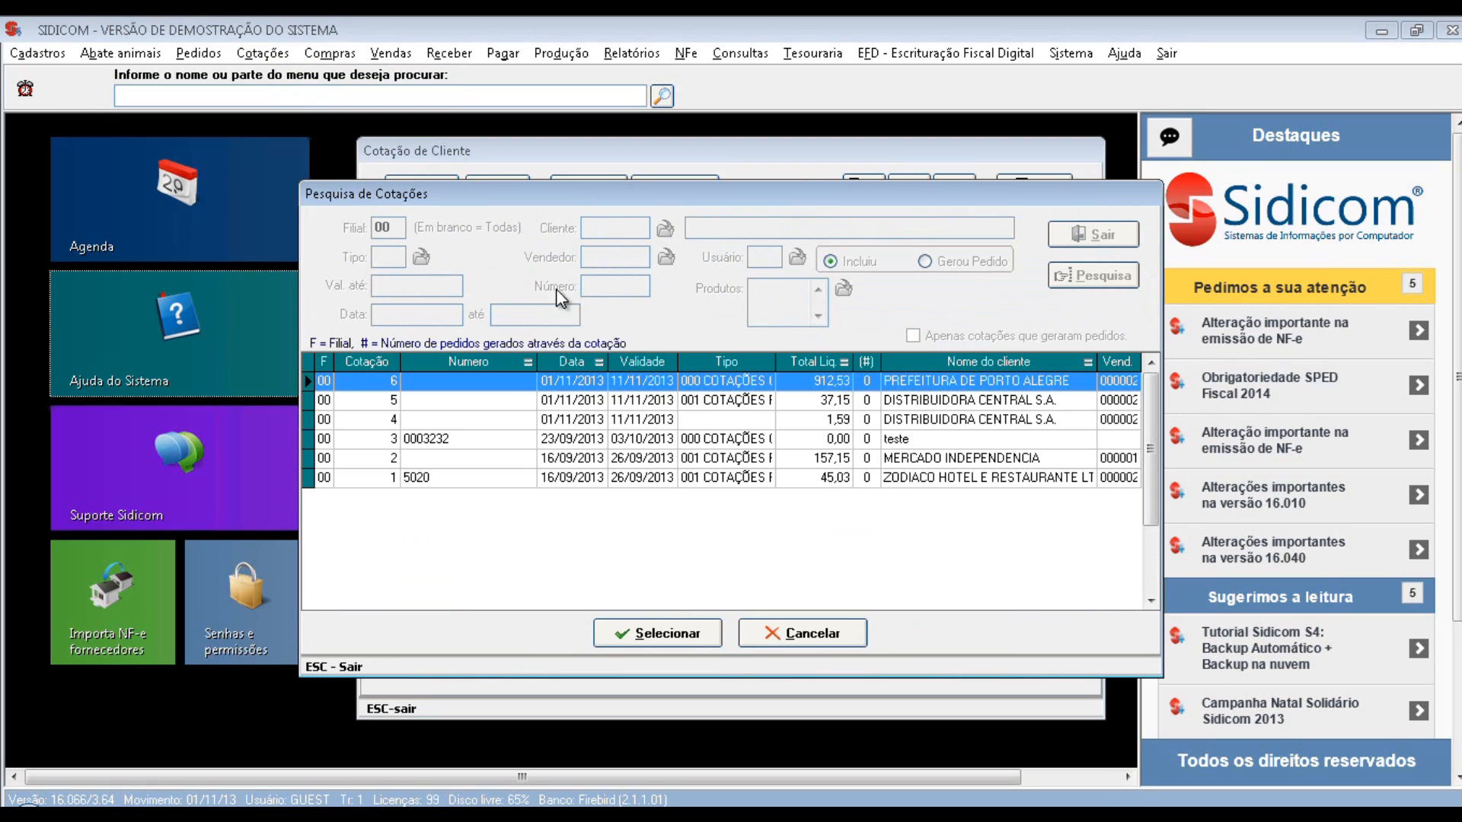
{"action": "left_click", "coordinate": [506, 387]}
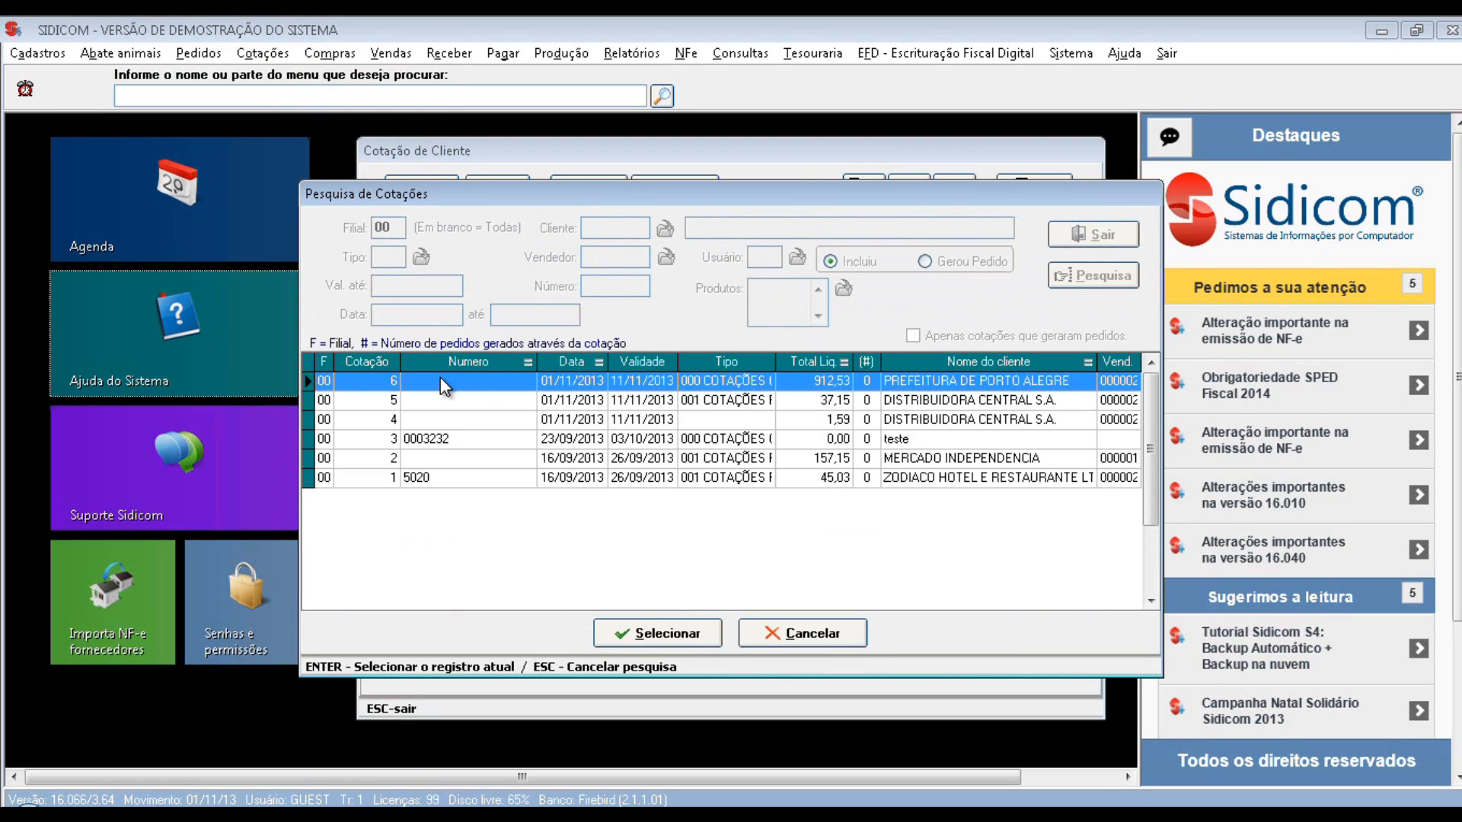
{"action": "left_click", "coordinate": [650, 635]}
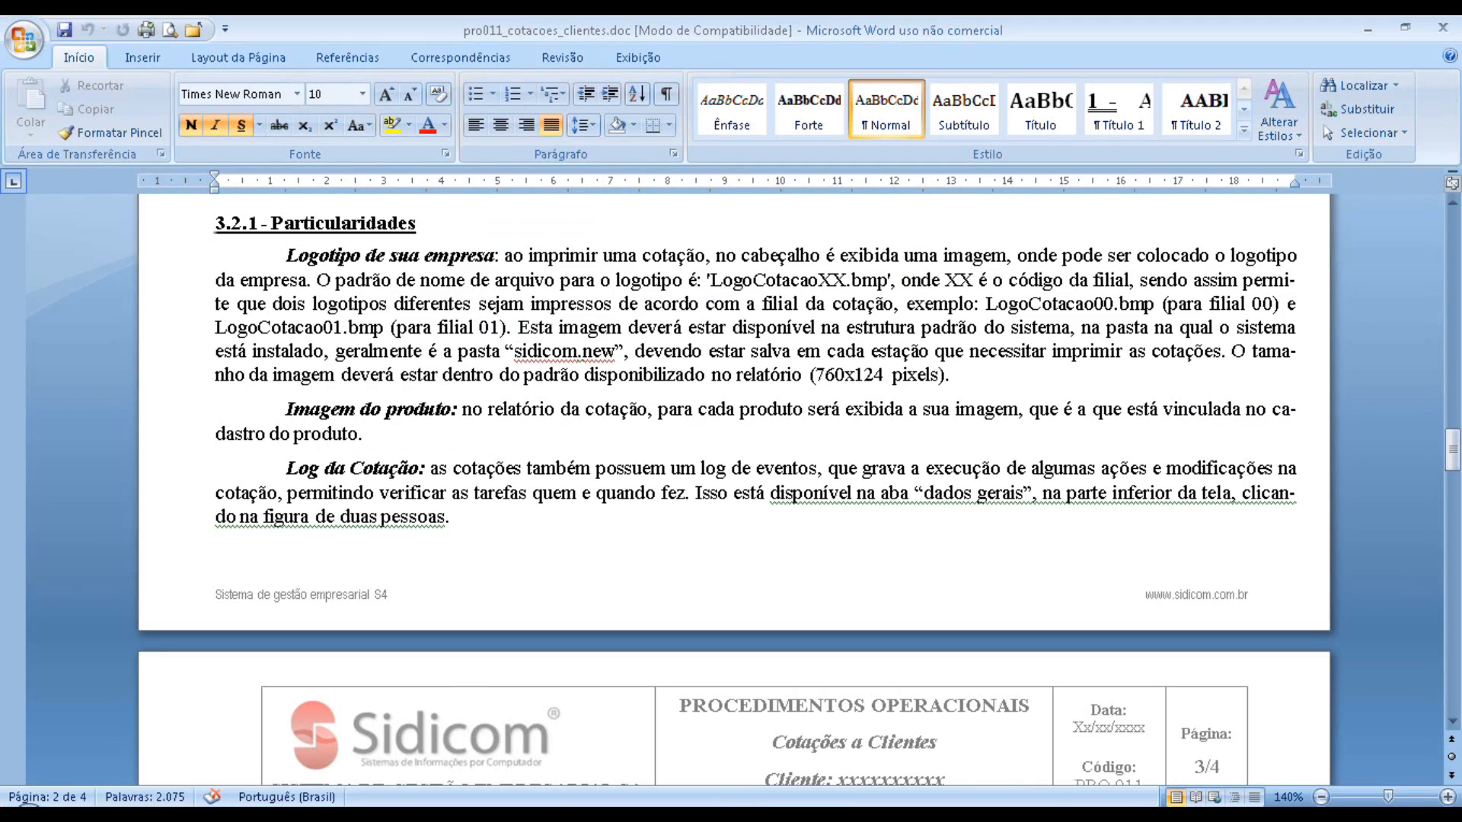
Read section 3.2.2 on order generation and its restrictions in the Word procedure, and switch back to Sidicom
{"action": "scroll", "coordinate": [1024, 495], "scroll_direction": "down", "scroll_amount": 2}
{"action": "scroll", "coordinate": [1030, 500], "scroll_direction": "down", "scroll_amount": 1}
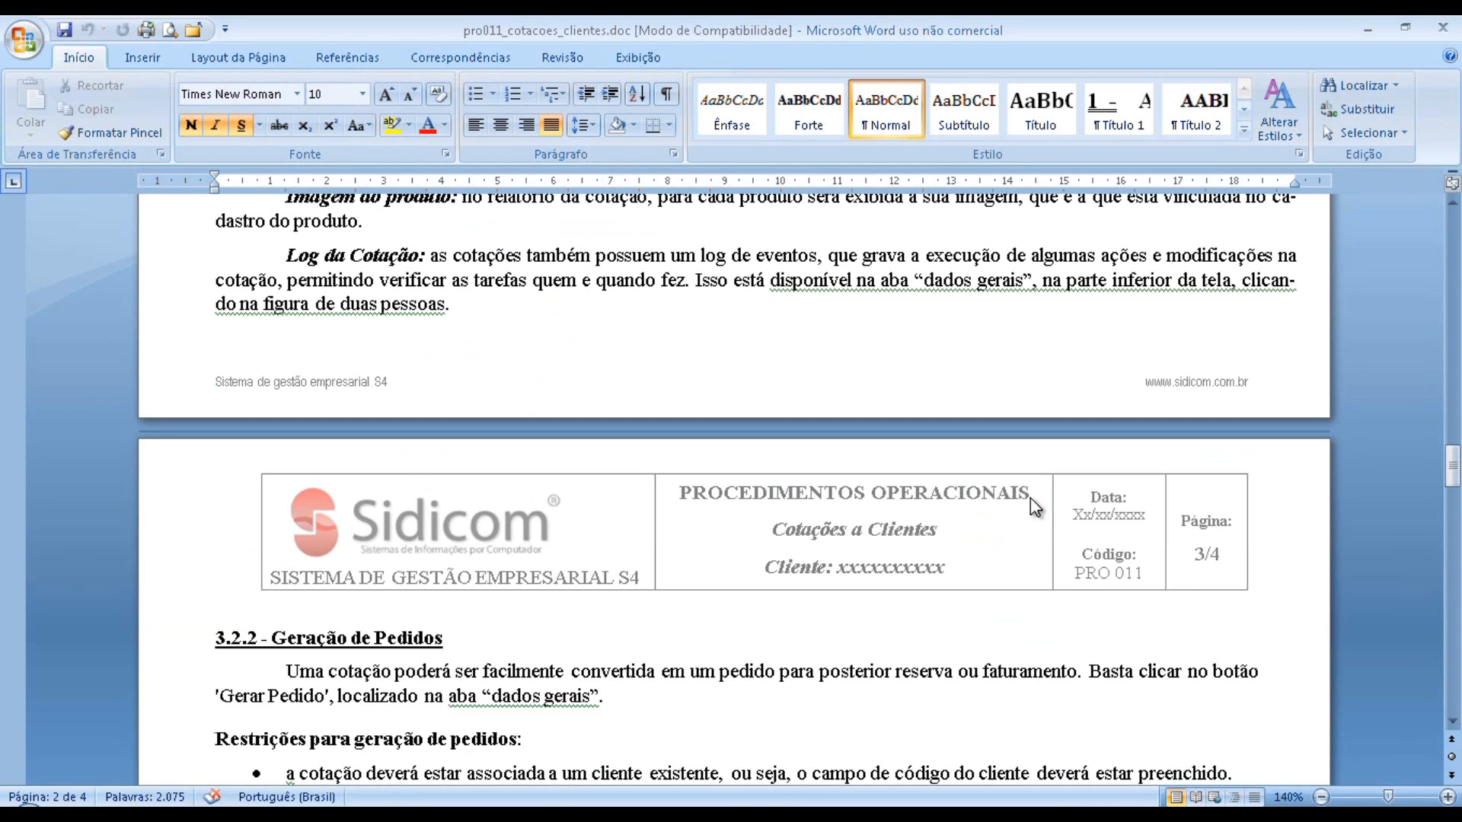
{"action": "scroll", "coordinate": [1054, 488], "scroll_direction": "down", "scroll_amount": 4}
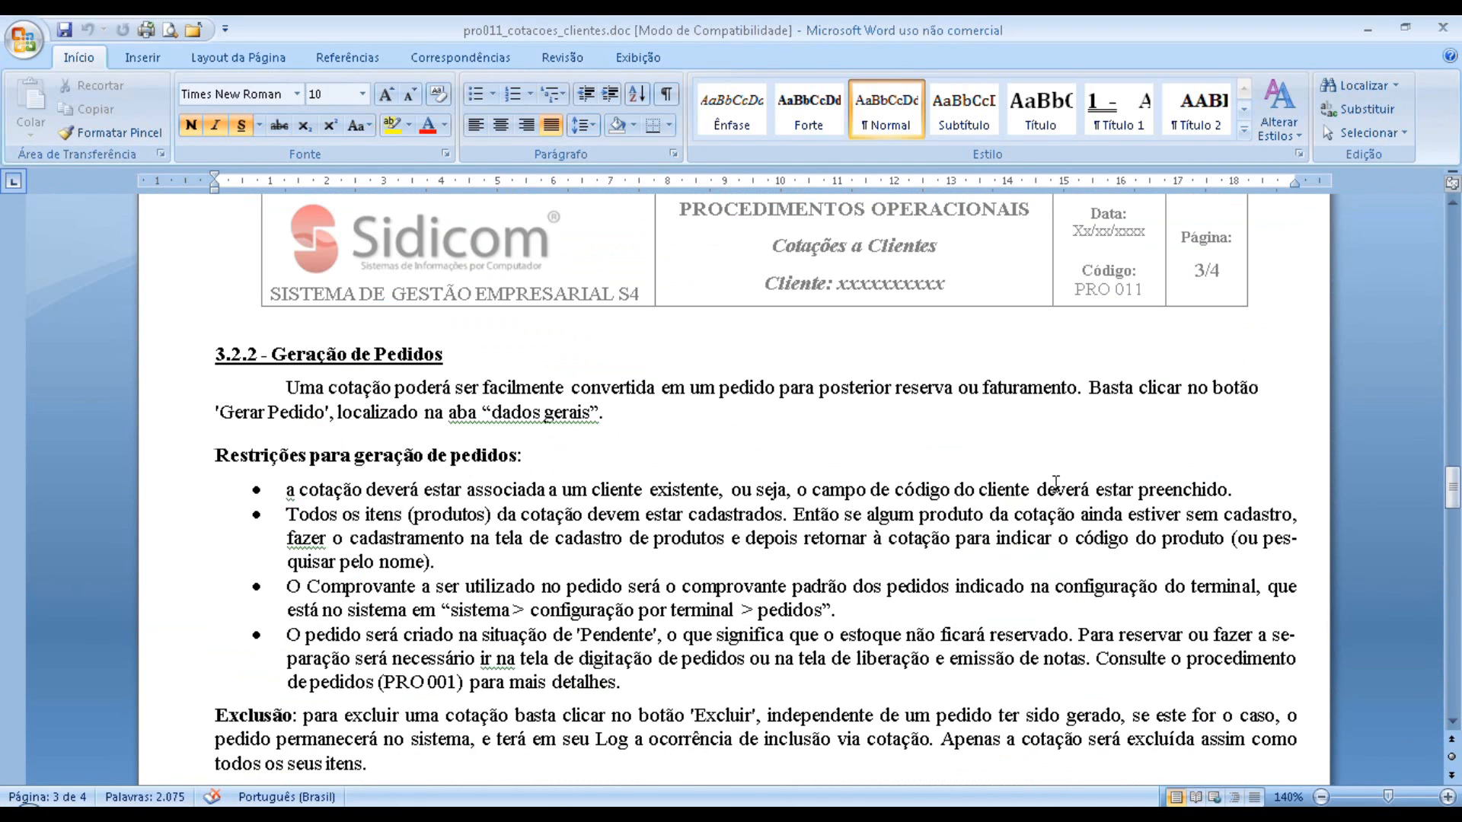
{"action": "scroll", "coordinate": [1056, 484], "scroll_direction": "down", "scroll_amount": 1}
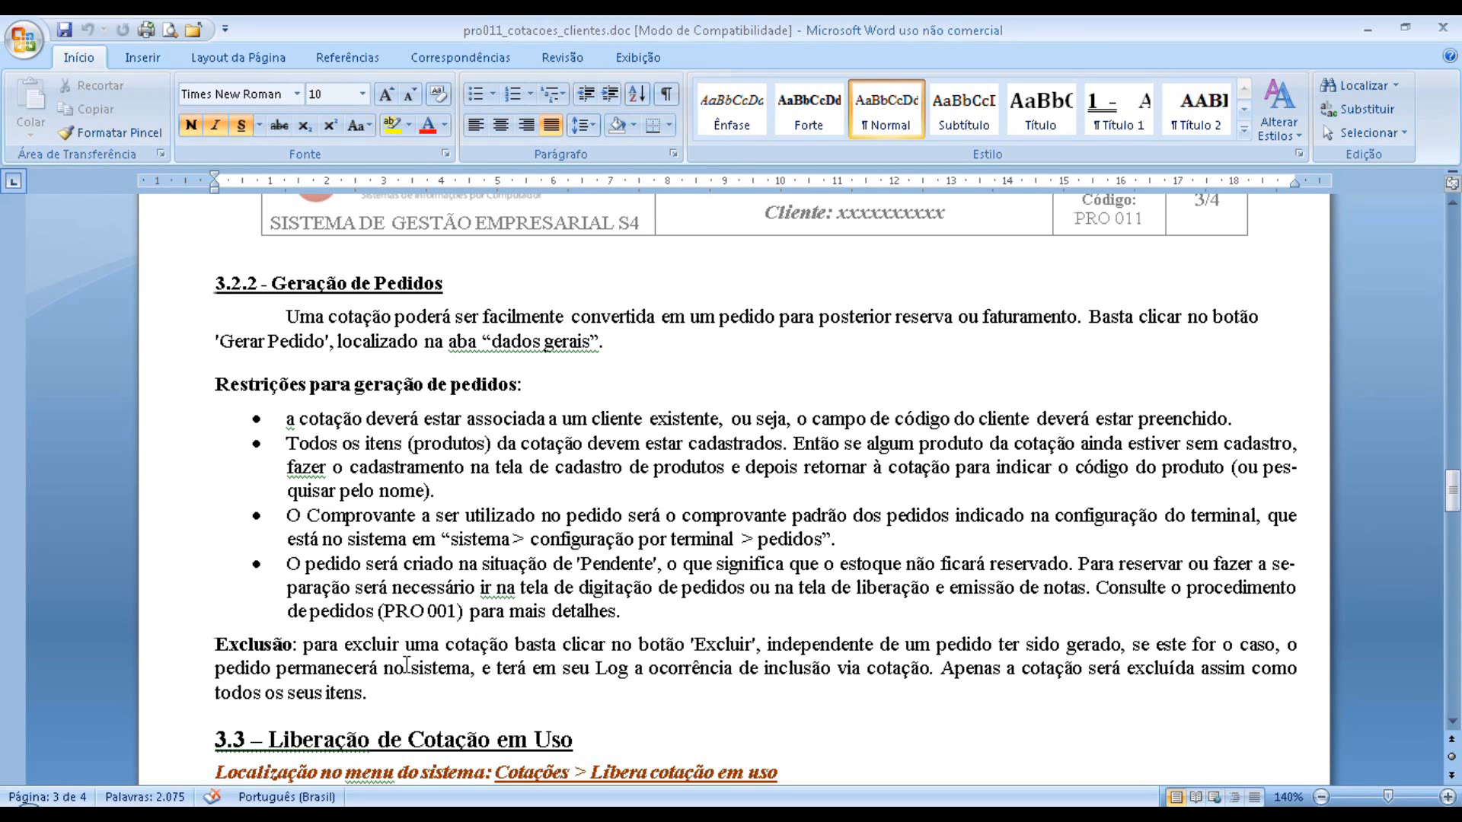
{"action": "mouse_move", "coordinate": [136, 818]}
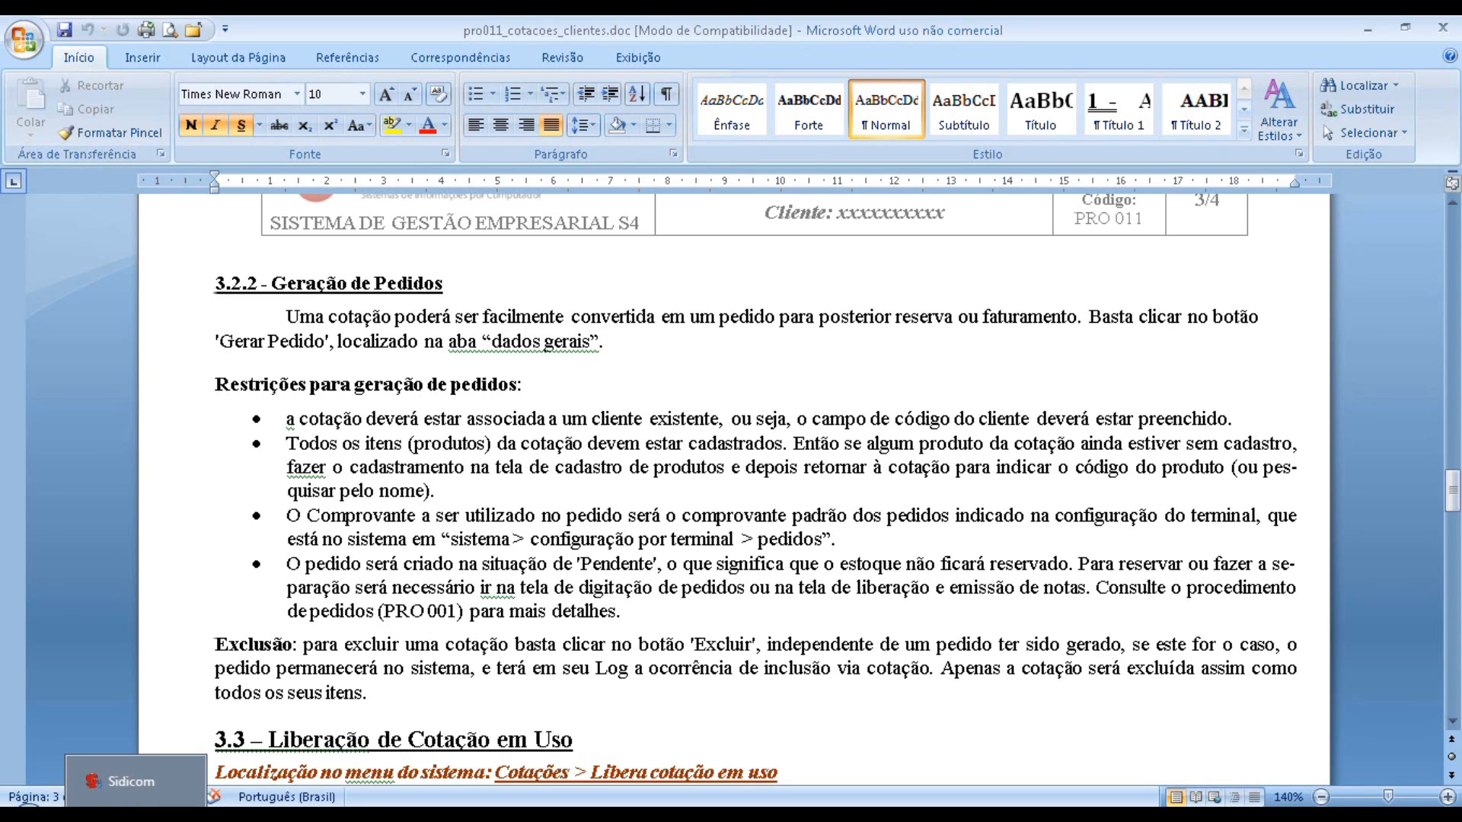
{"action": "left_click", "coordinate": [129, 782]}
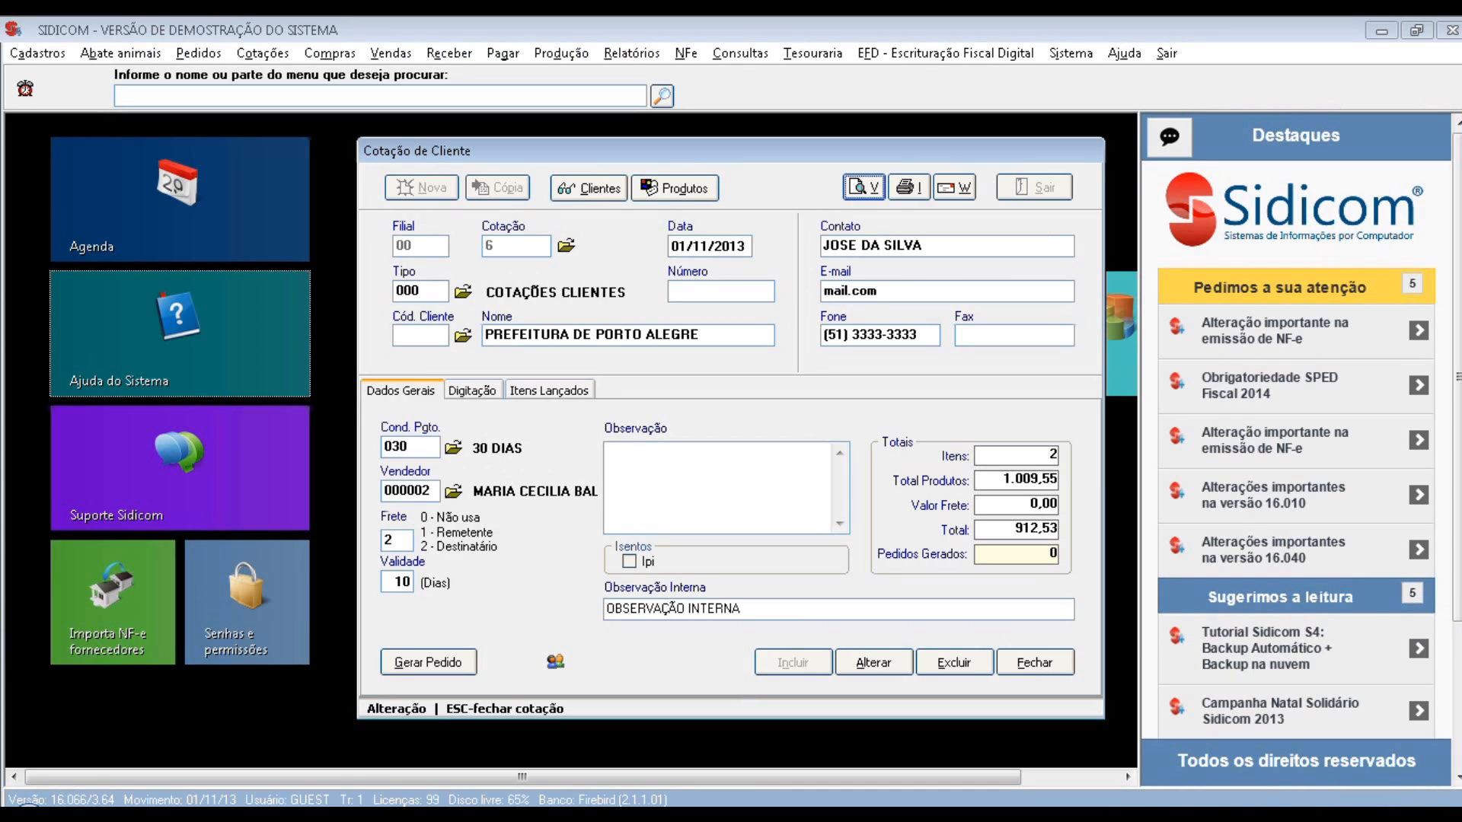
Try to generate an order from quotation 6
{"action": "left_click", "coordinate": [428, 660]}
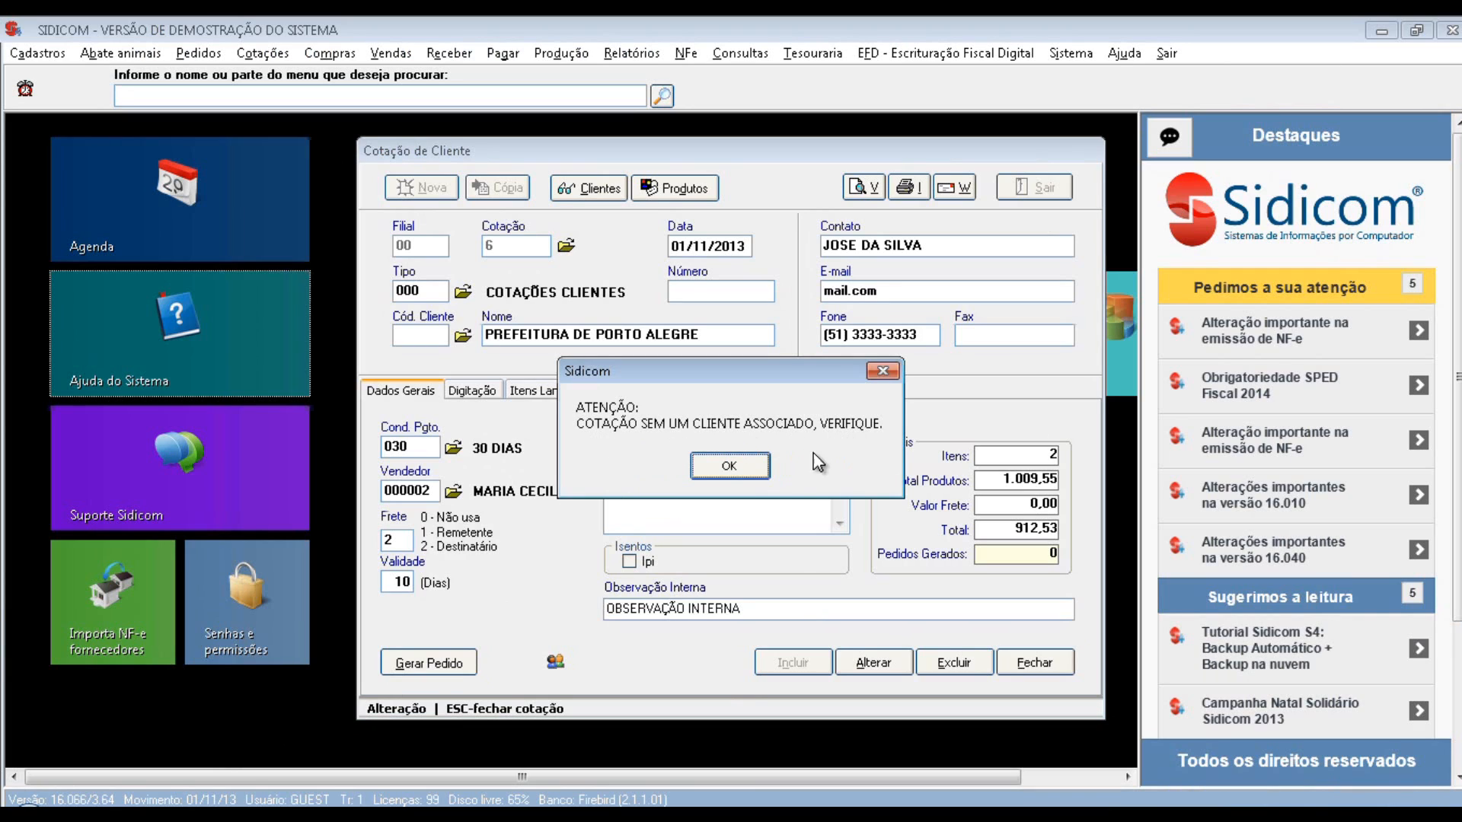
{"action": "left_click", "coordinate": [749, 466]}
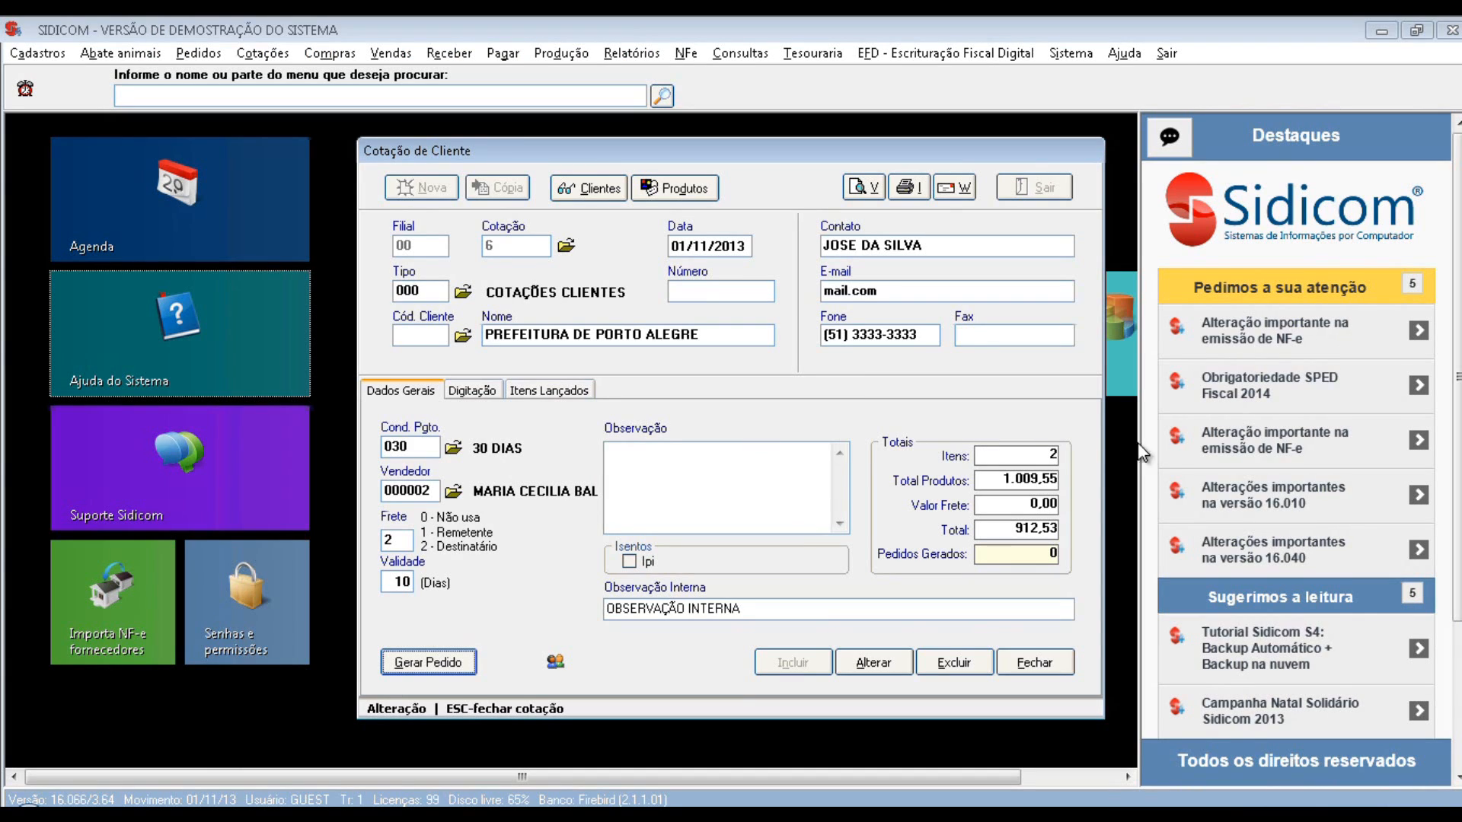
Start a new customer record from the quotation and name it PREFEITURA DE PORTO ALEGRE
{"action": "left_click", "coordinate": [601, 196]}
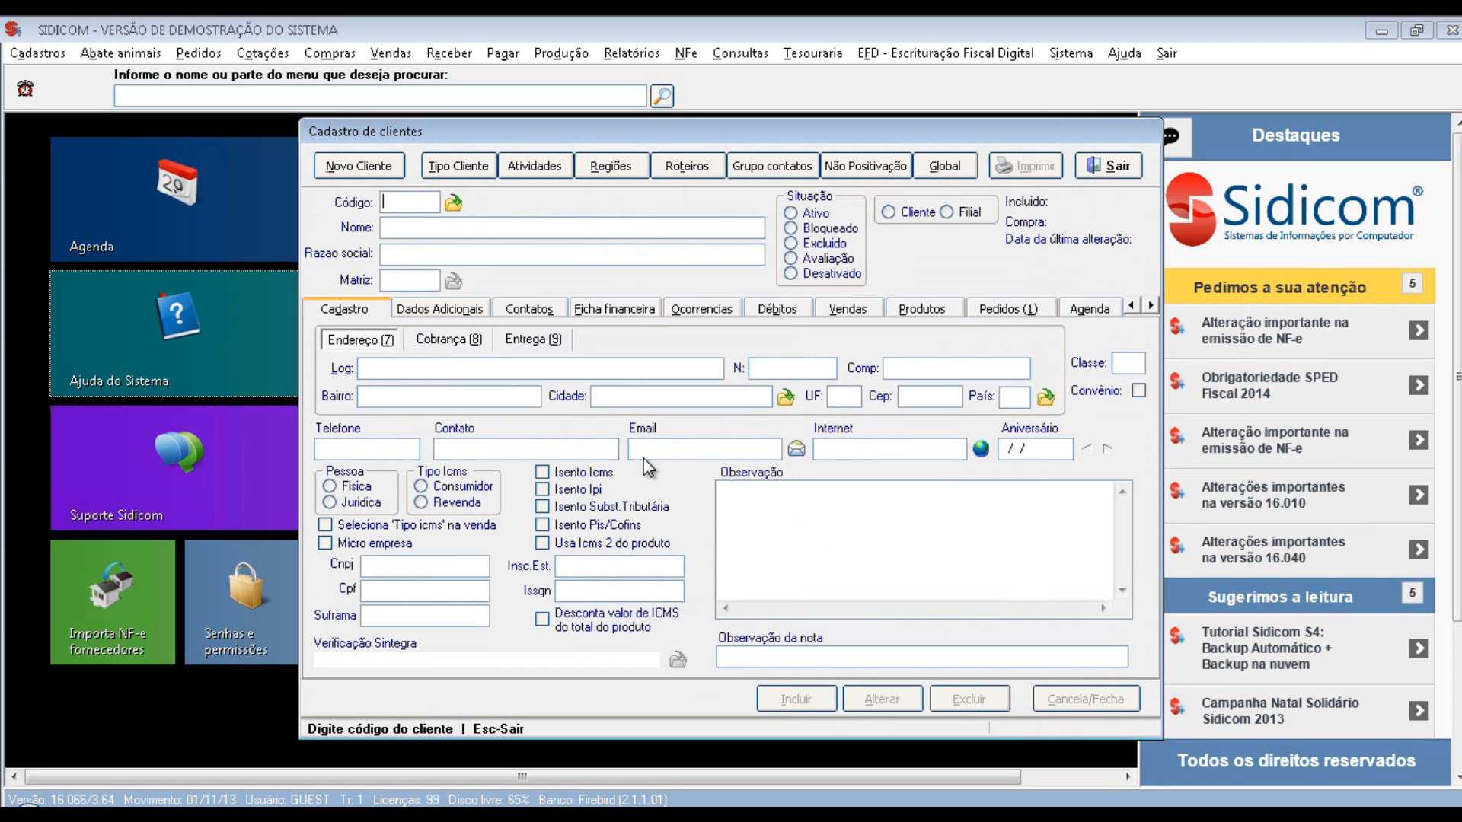
{"action": "left_click", "coordinate": [381, 161]}
{"action": "left_click", "coordinate": [381, 160]}
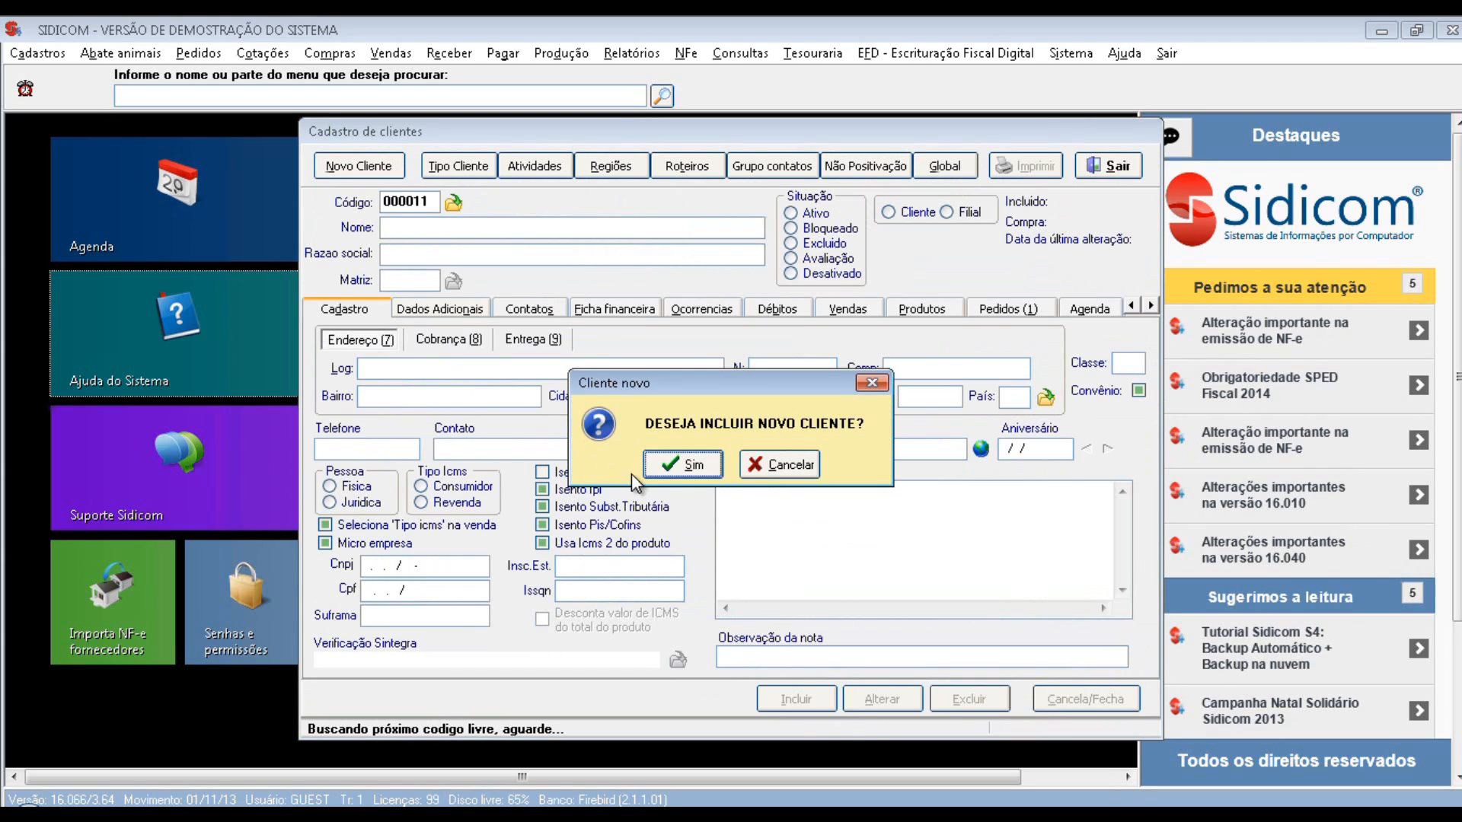
{"action": "left_click", "coordinate": [680, 466]}
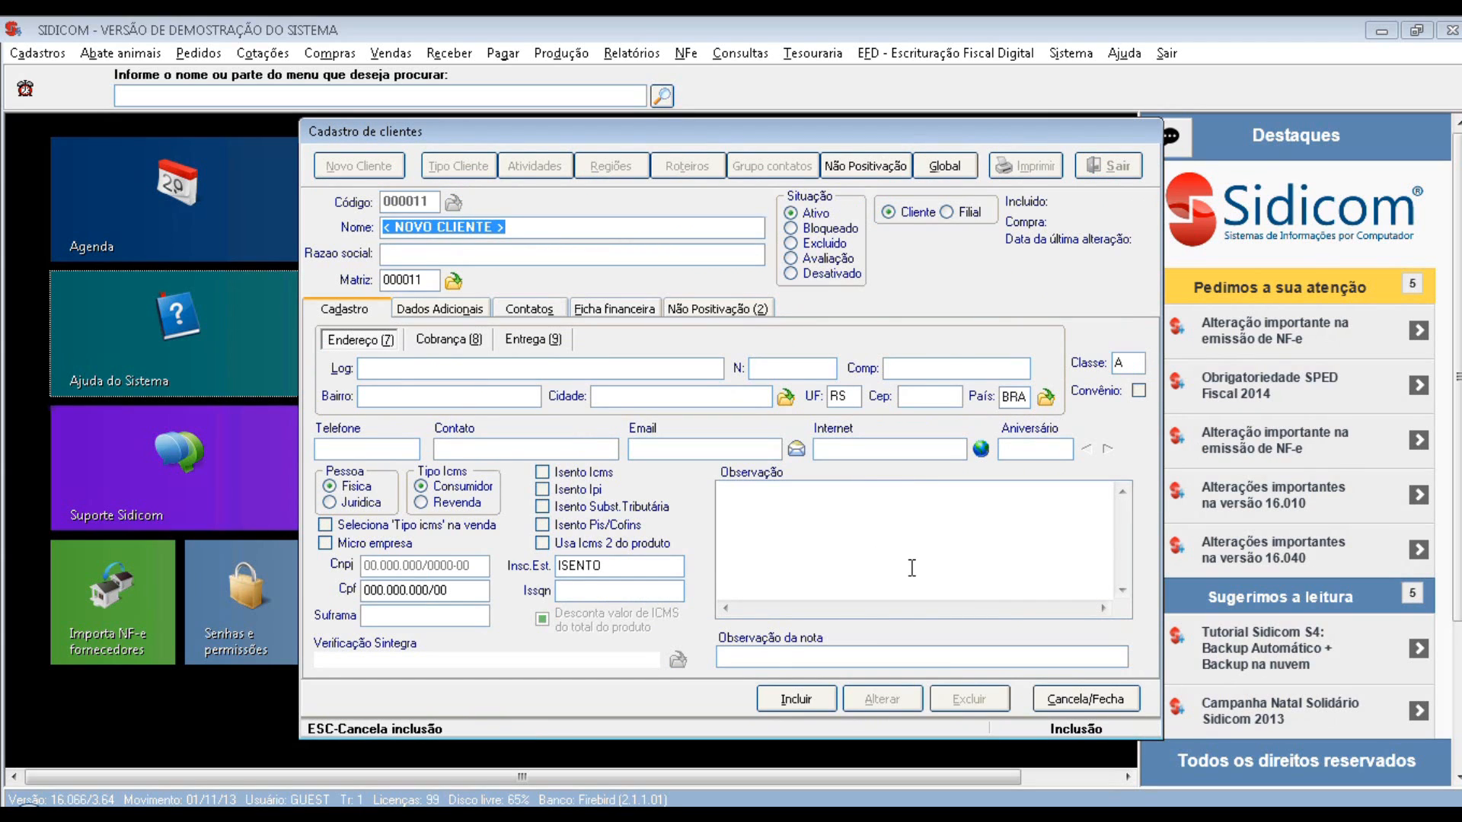
{"action": "type", "text": "PRE"}
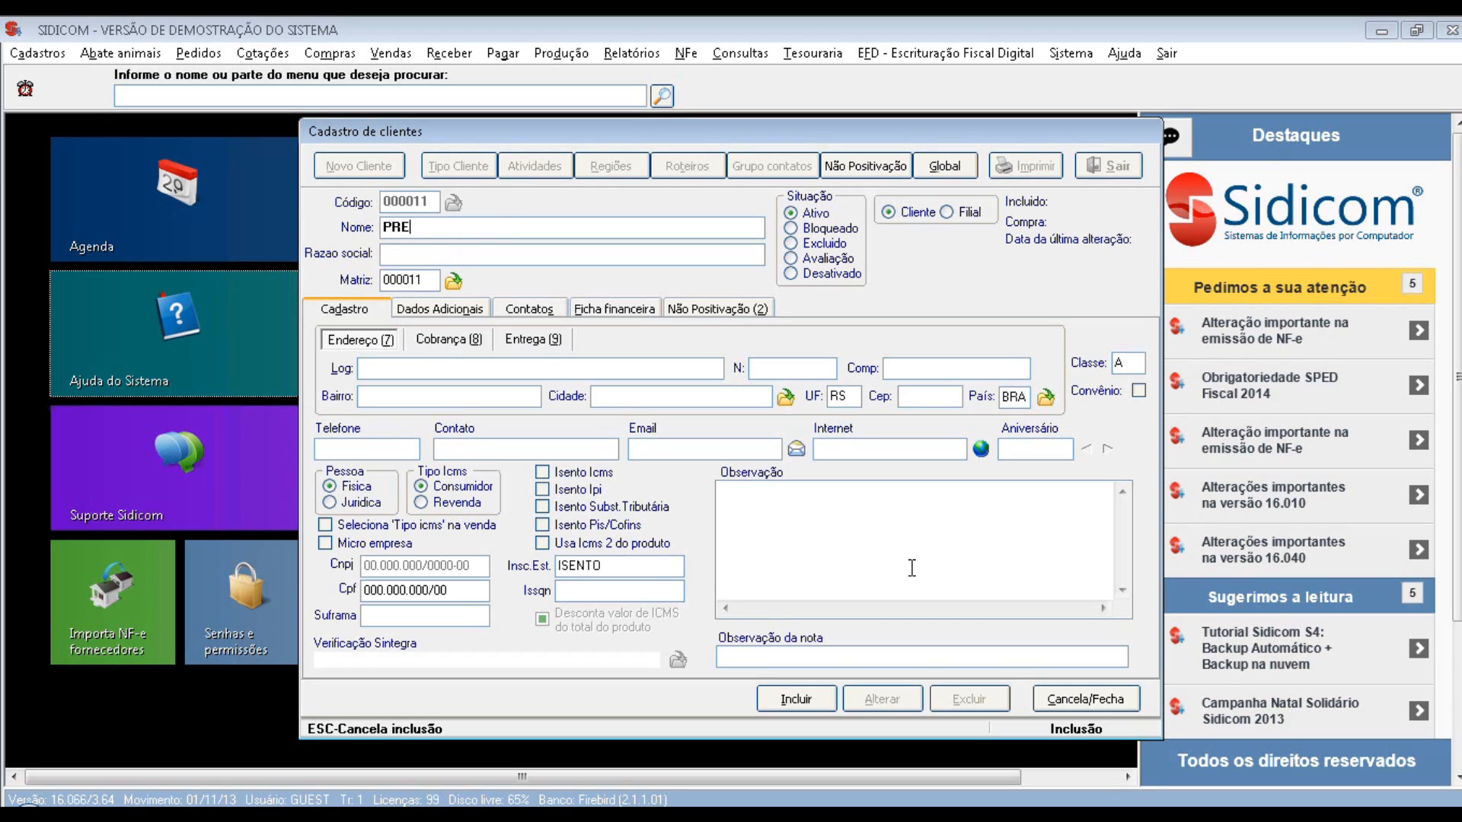
{"action": "type", "text": "FEITURA DE PORTO"}
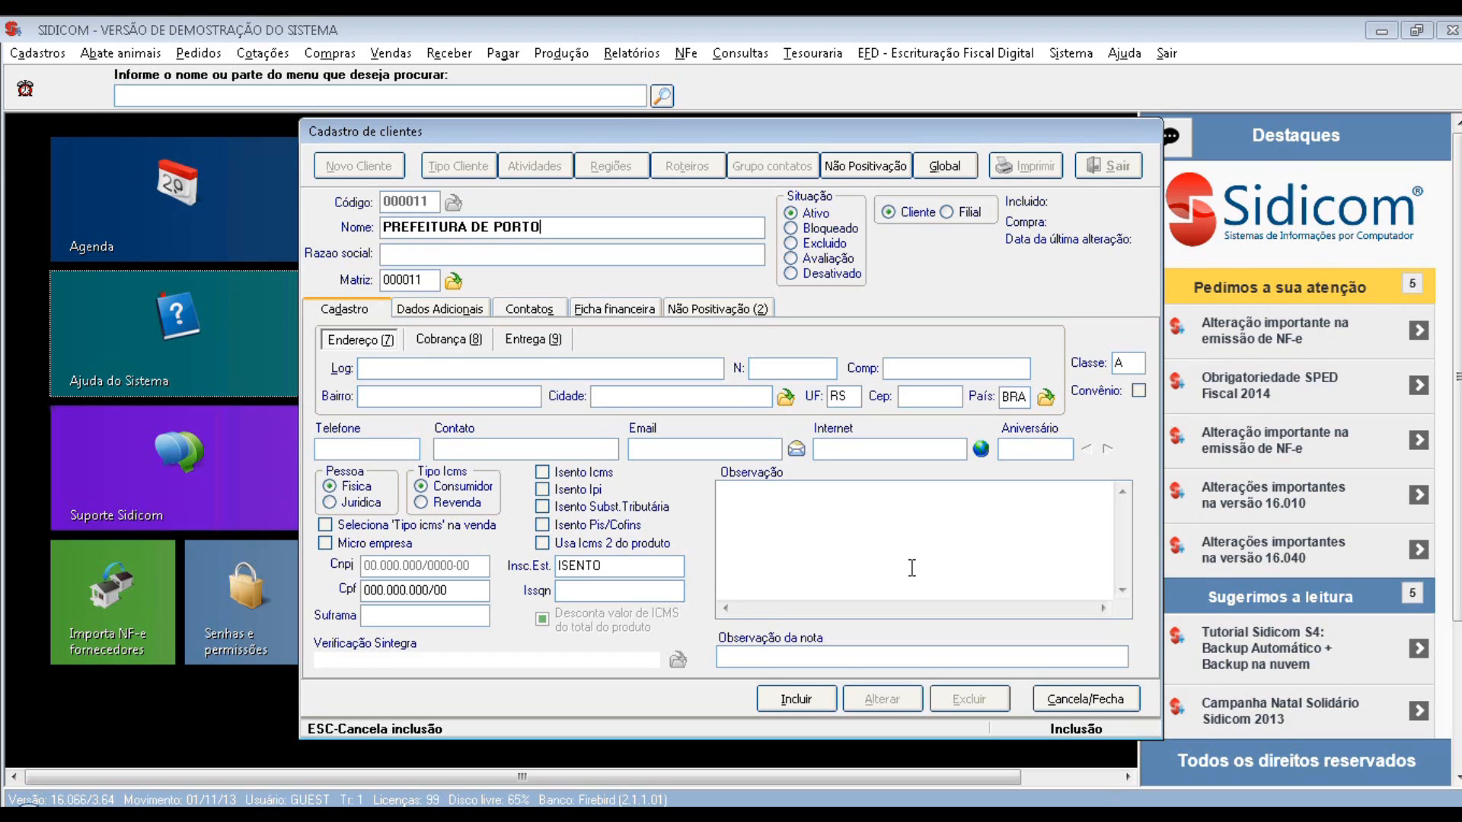
{"action": "type", "text": " ALEGRE"}
Fill in the new customer's phone number, city PORTO ALEGRE and postal code, and save the record
{"action": "left_click", "coordinate": [397, 451]}
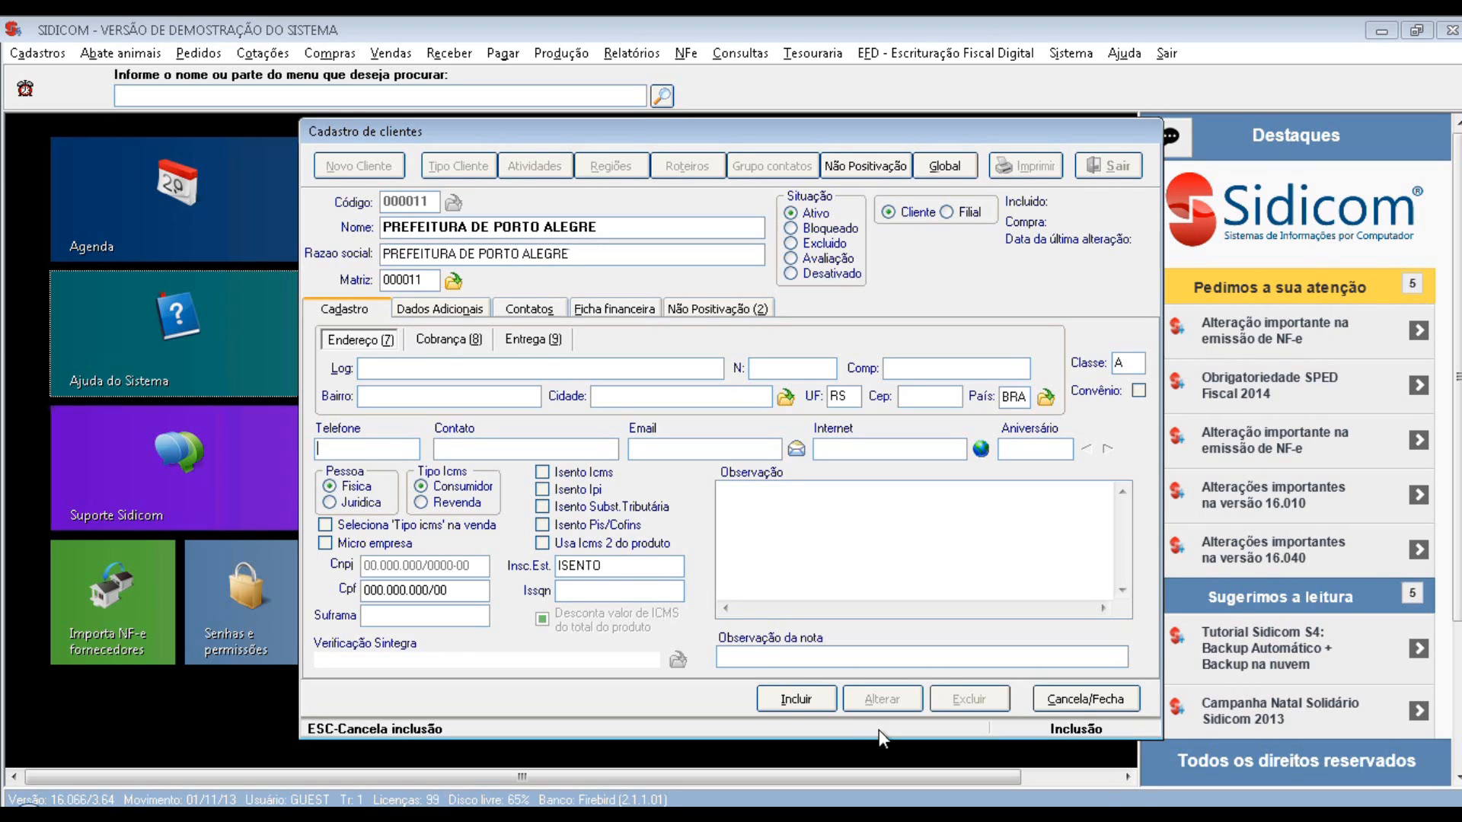
{"action": "type", "text": "(51) 3333-3333"}
{"action": "left_click", "coordinate": [683, 402]}
{"action": "type", "text": "PORTO"}
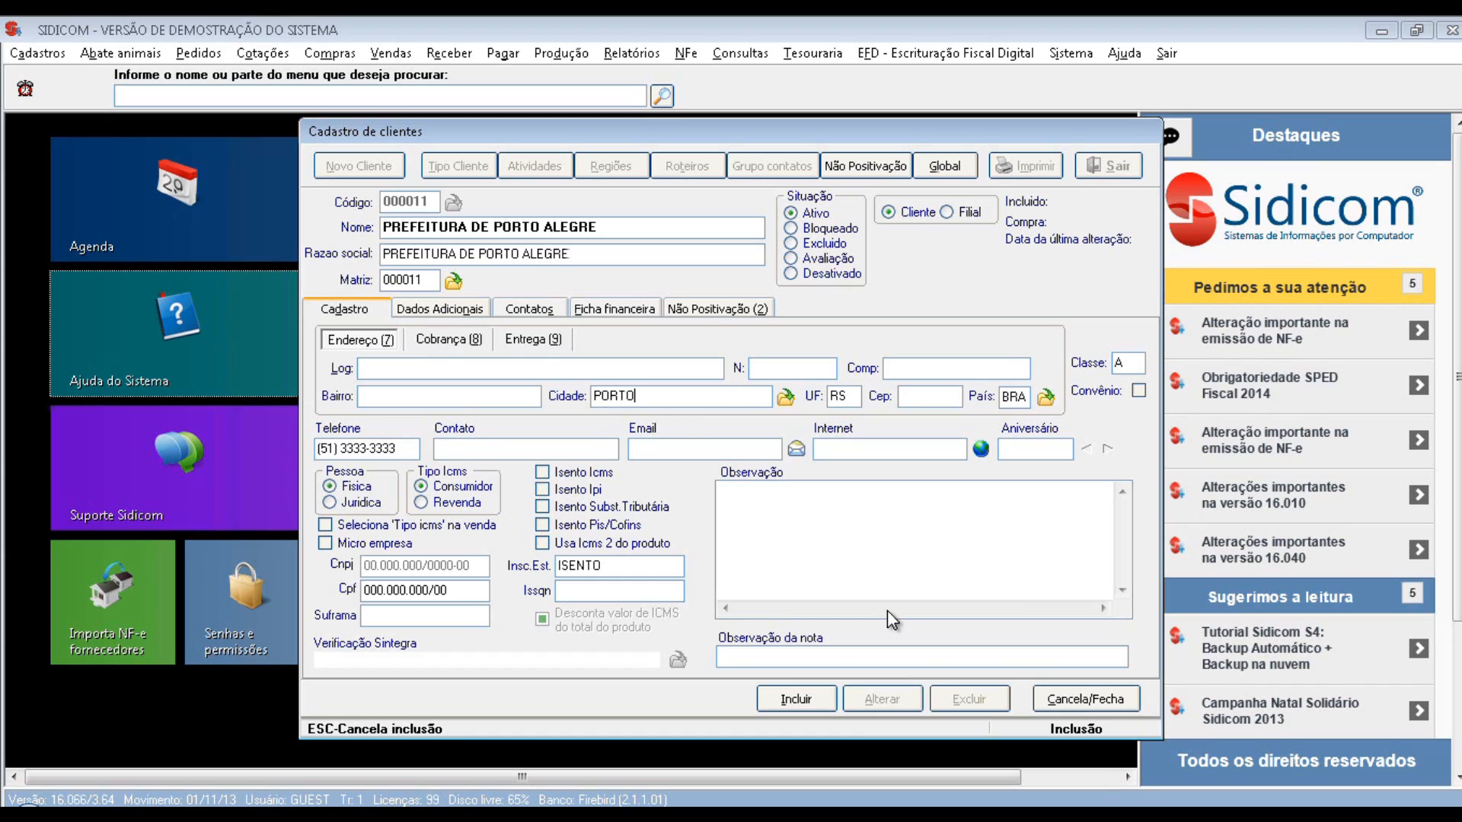
{"action": "type", "text": " ALEGRE"}
{"action": "key", "text": "Tab"}
{"action": "key", "text": "Tab"}
{"action": "type", "text": "90000000"}
{"action": "key", "text": "Tab"}
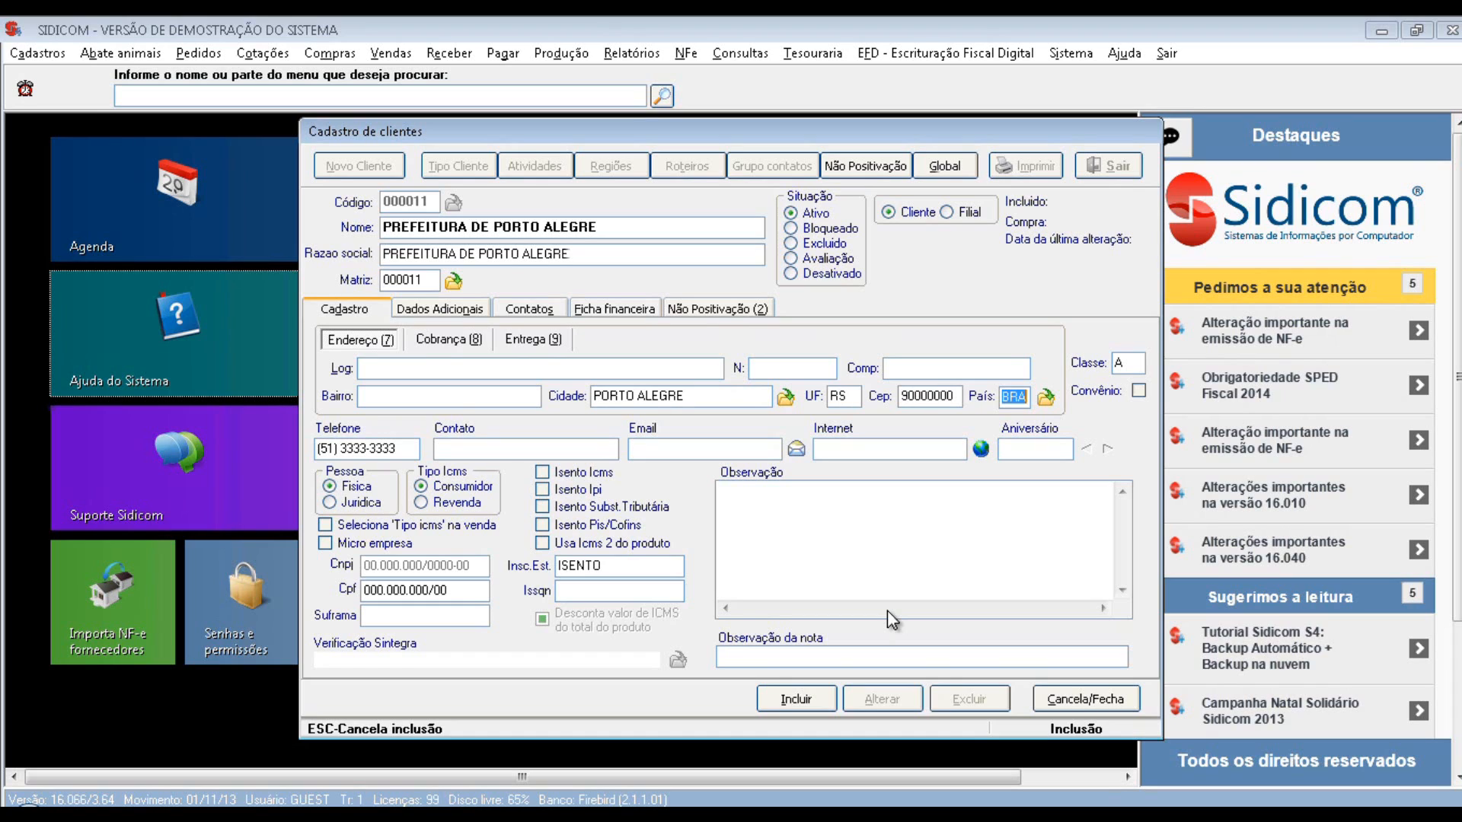
{"action": "left_click", "coordinate": [811, 701]}
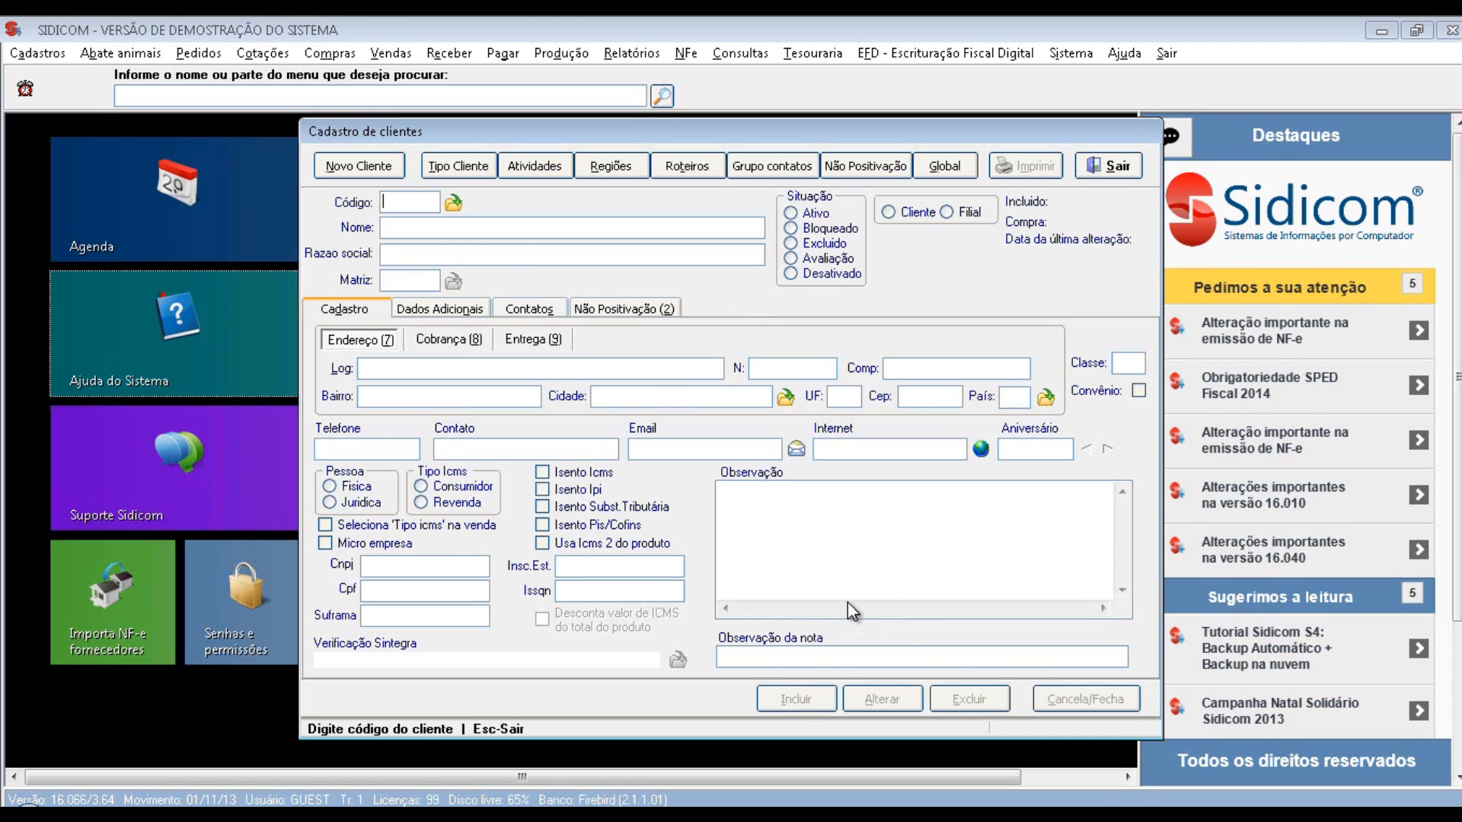
Search the customer register for PREF, check the PREFEITURA DE PORTO ALEGRE record, and close the register
{"action": "key", "text": "Return"}
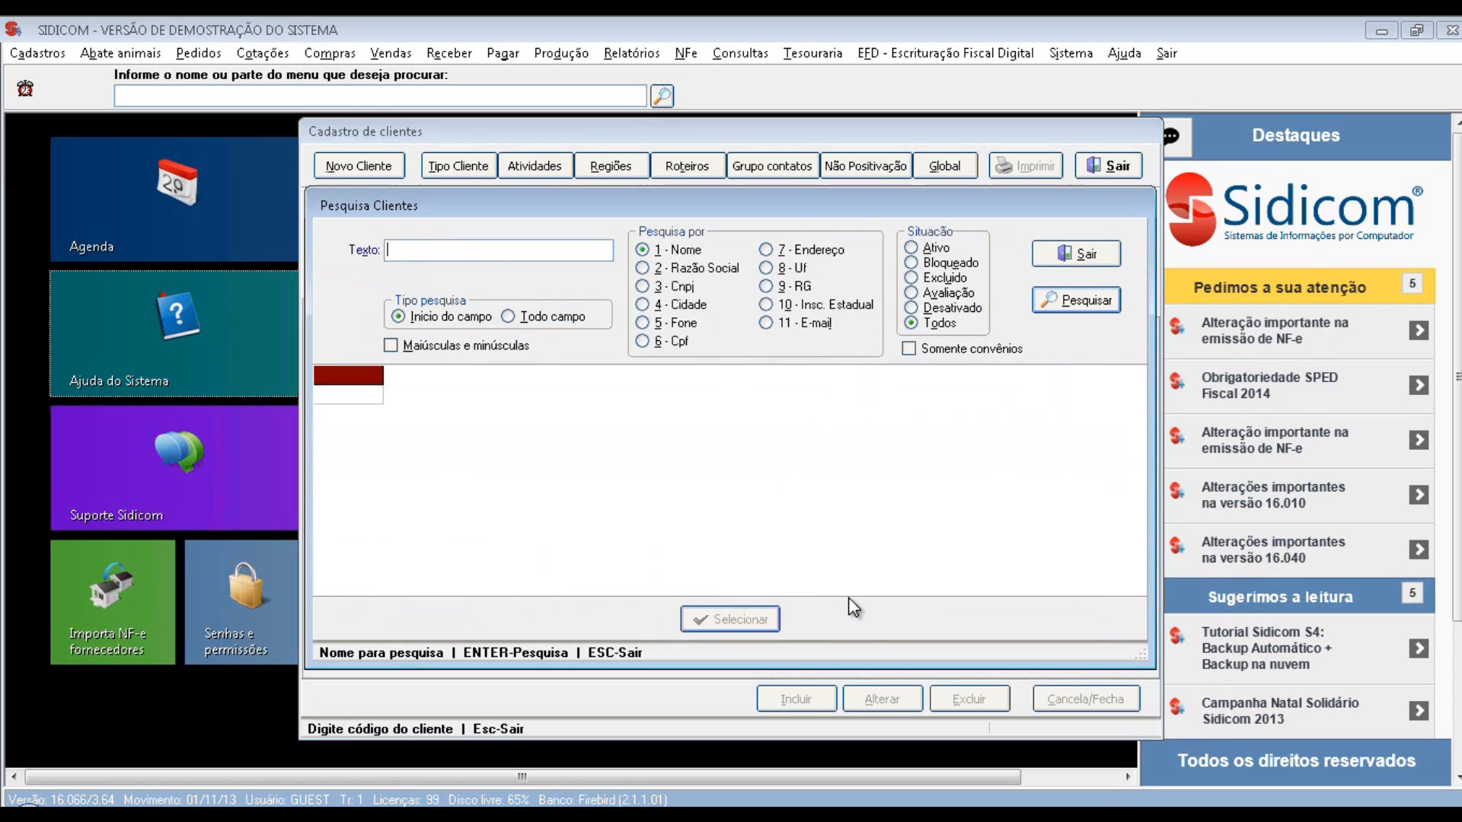
{"action": "type", "text": "PREF"}
{"action": "key", "text": "Return"}
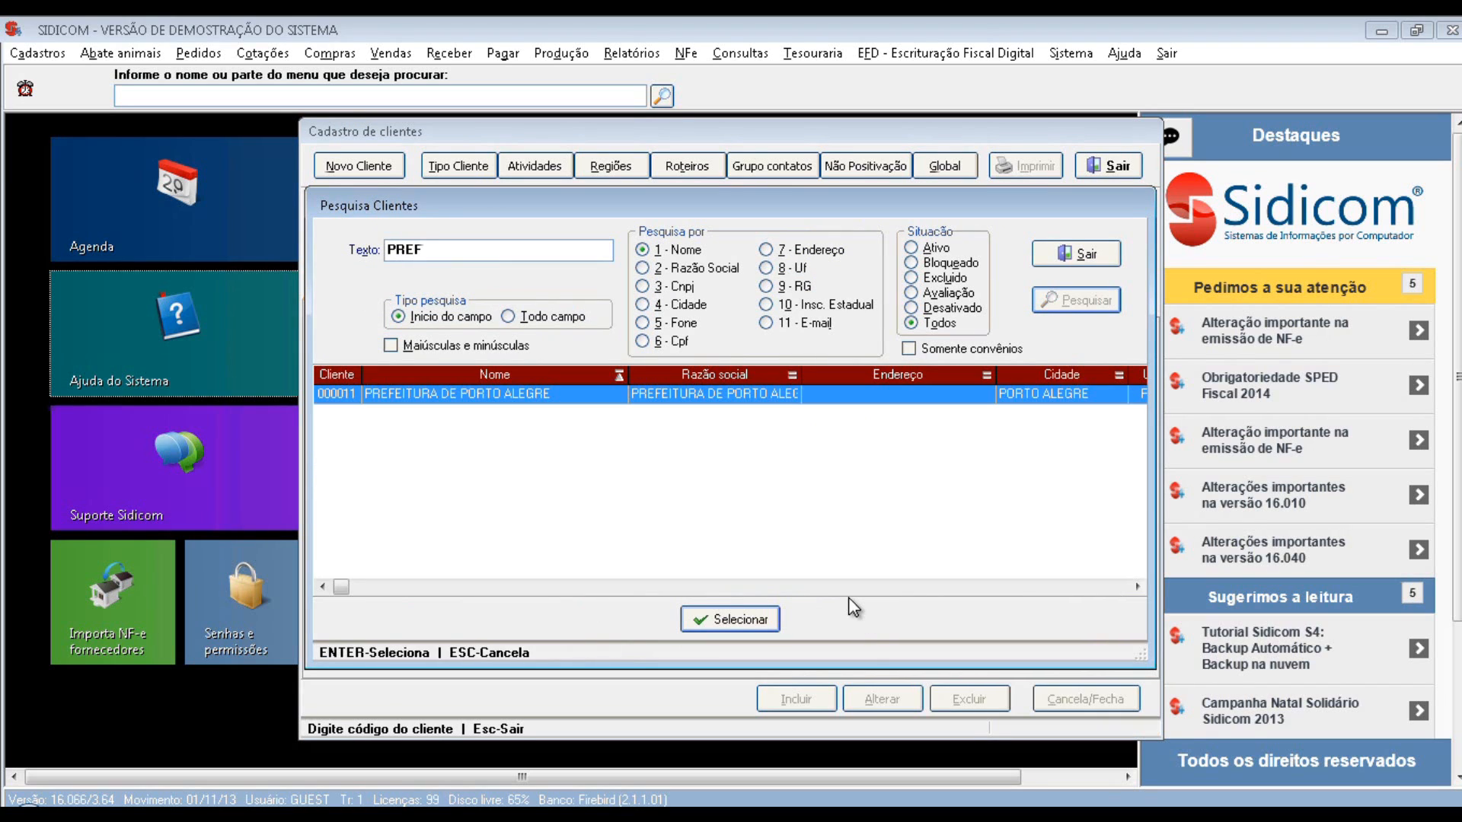
{"action": "key", "text": "Return"}
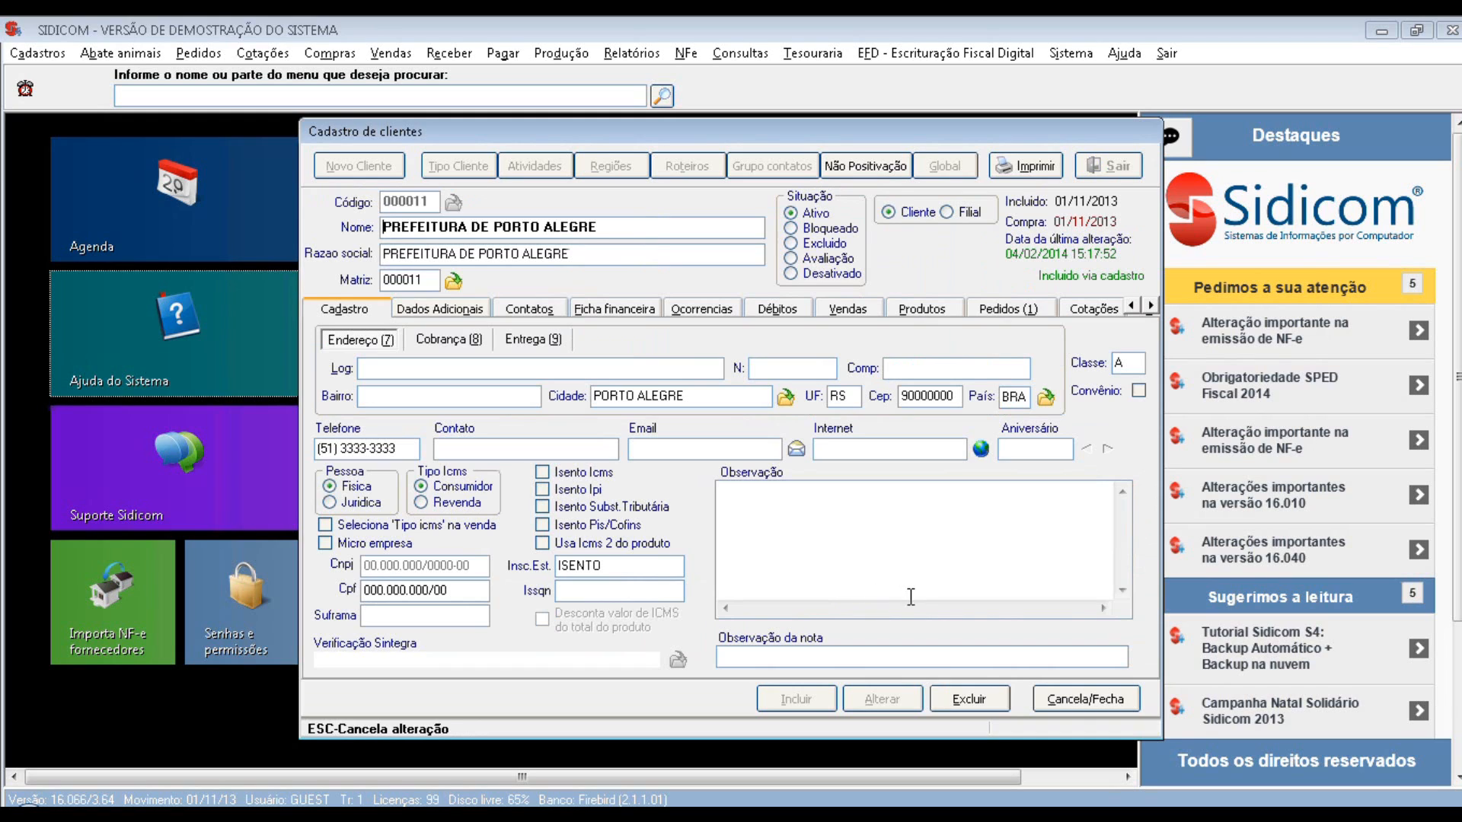
{"action": "left_click", "coordinate": [1070, 697]}
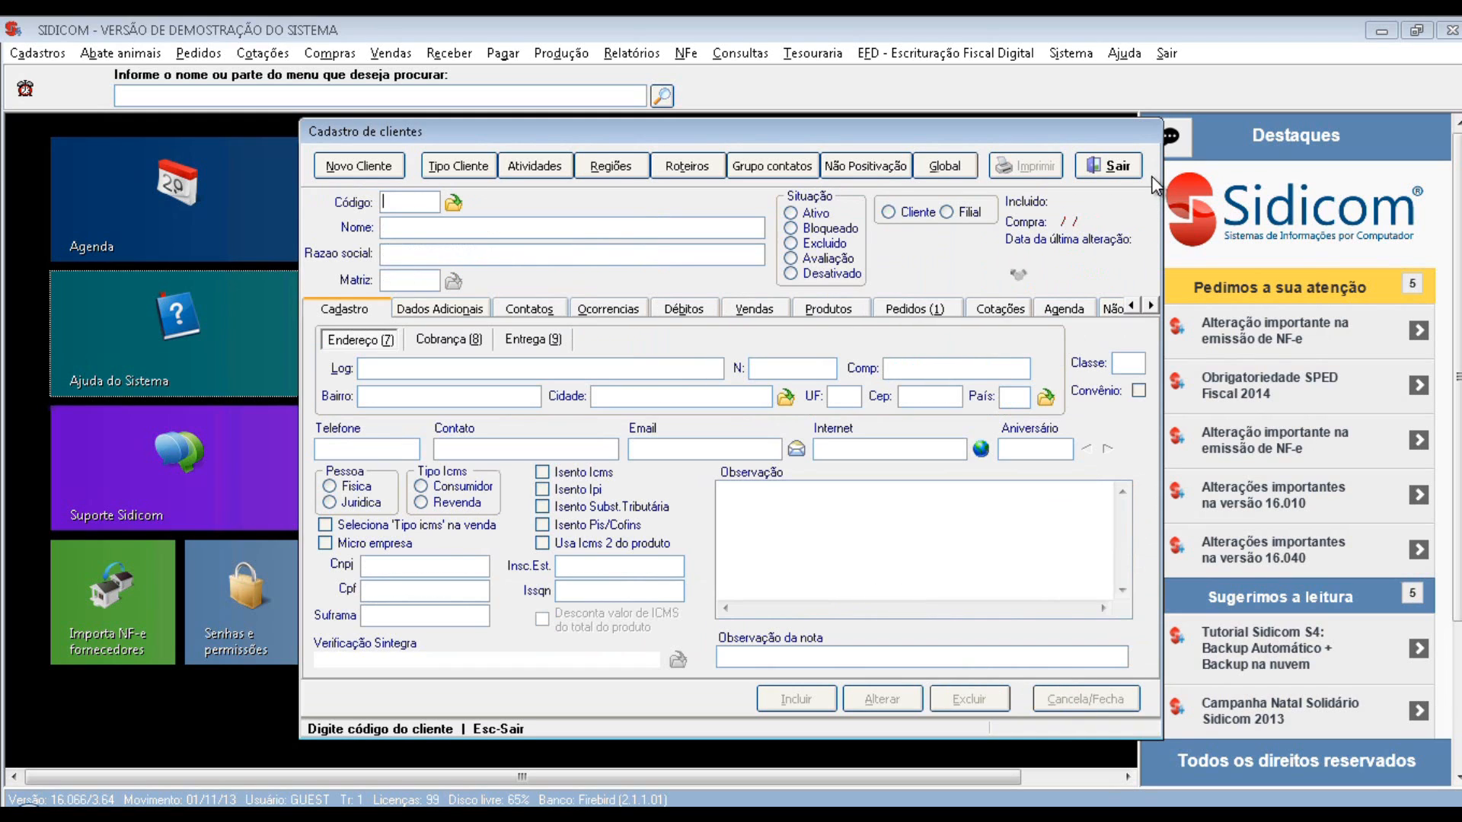
{"action": "left_click", "coordinate": [1117, 165]}
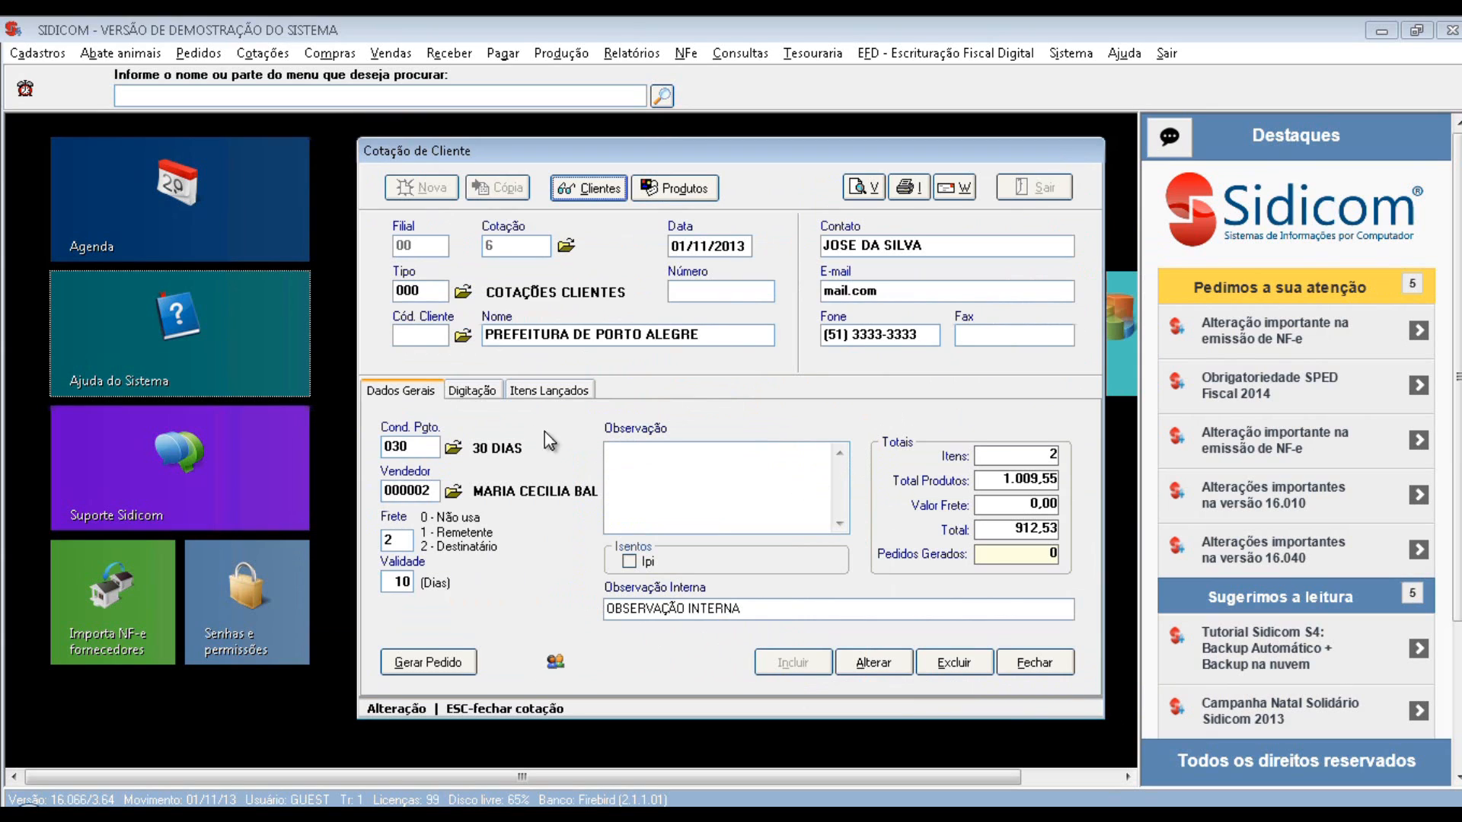
Assign the registered customer PREFEITURA DE PORTO ALEGRE to quotation 6, found by searching PREF, and fill in the contact's name
{"action": "left_click", "coordinate": [463, 336]}
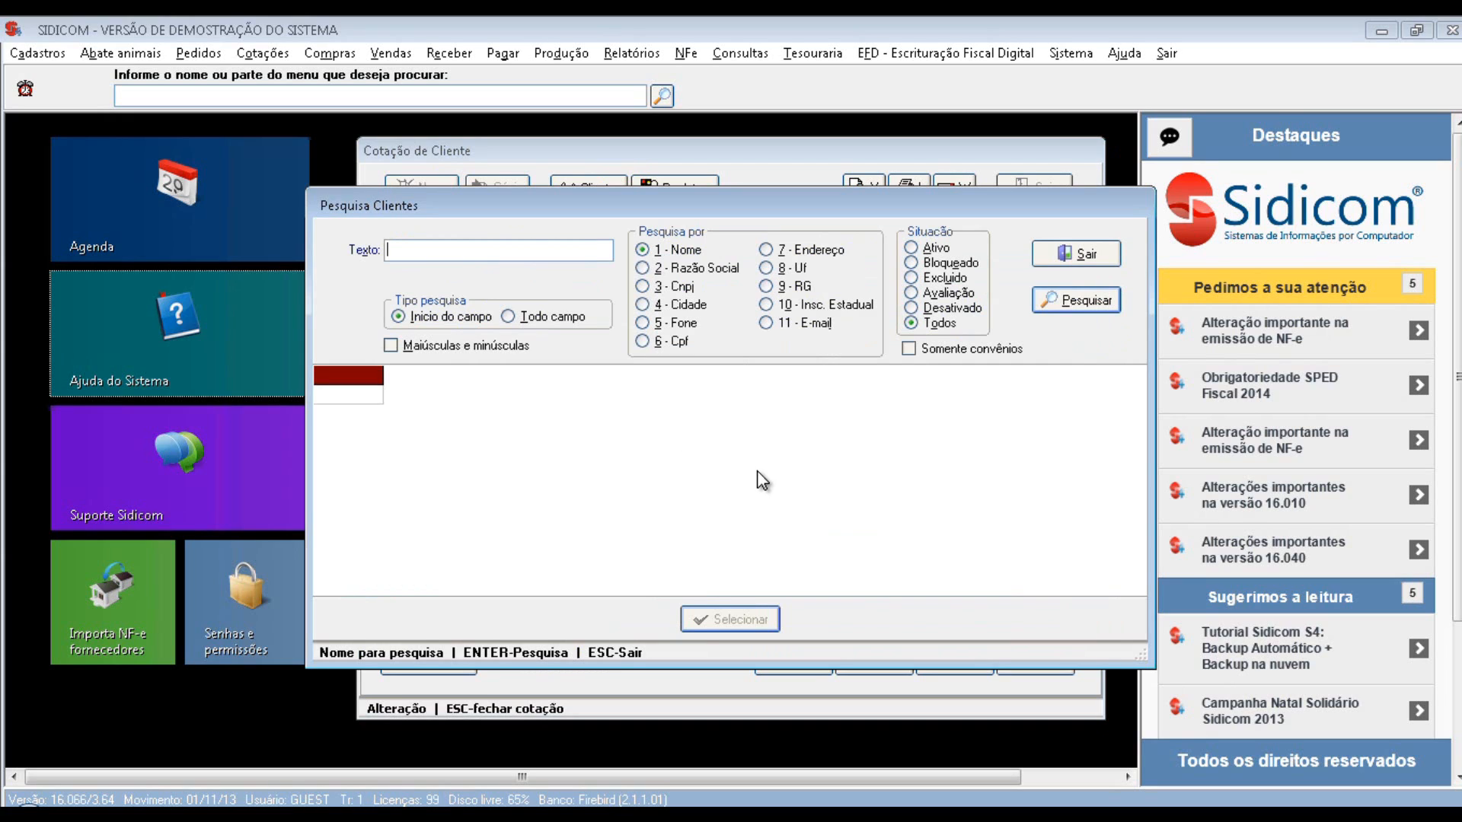
{"action": "type", "text": "PREF"}
{"action": "key", "text": "Return"}
{"action": "key", "text": "Return"}
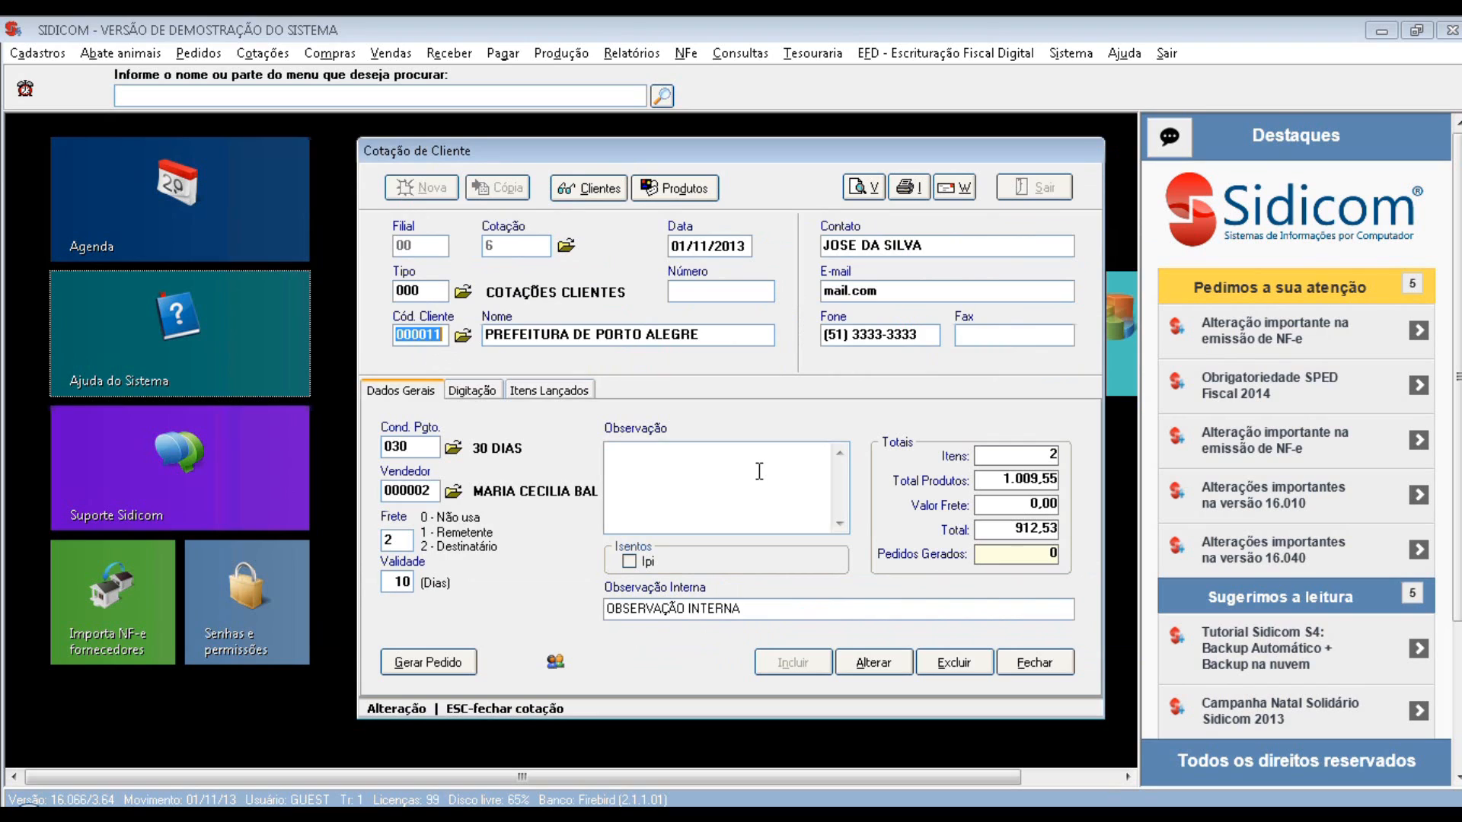
{"action": "key", "text": "Return"}
{"action": "key", "text": "Return"}
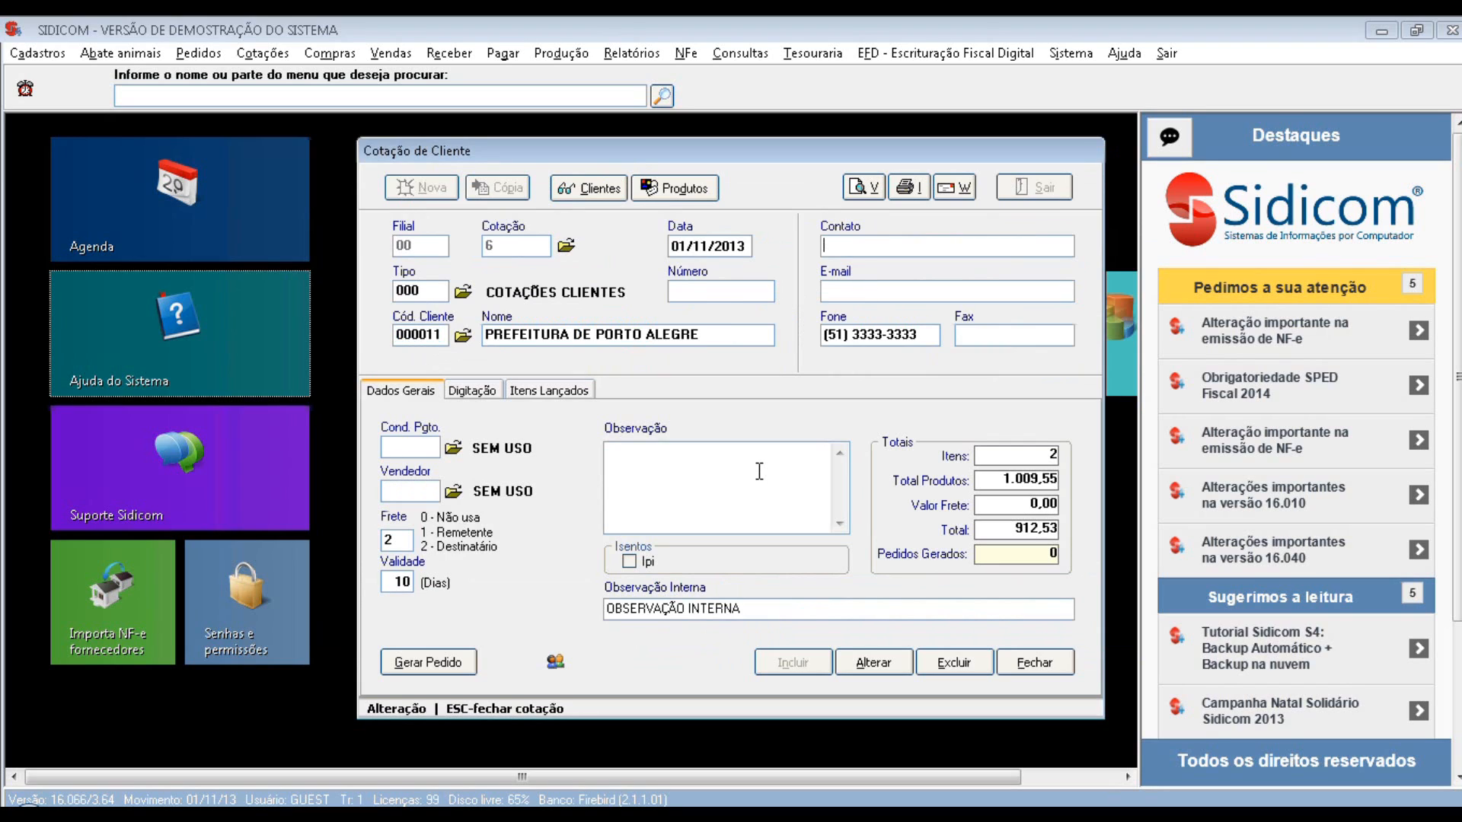
{"action": "type", "text": "JOSE DA SILVA"}
Set the quotation's payment condition to 030, 30 DIAS
{"action": "left_click", "coordinate": [455, 448]}
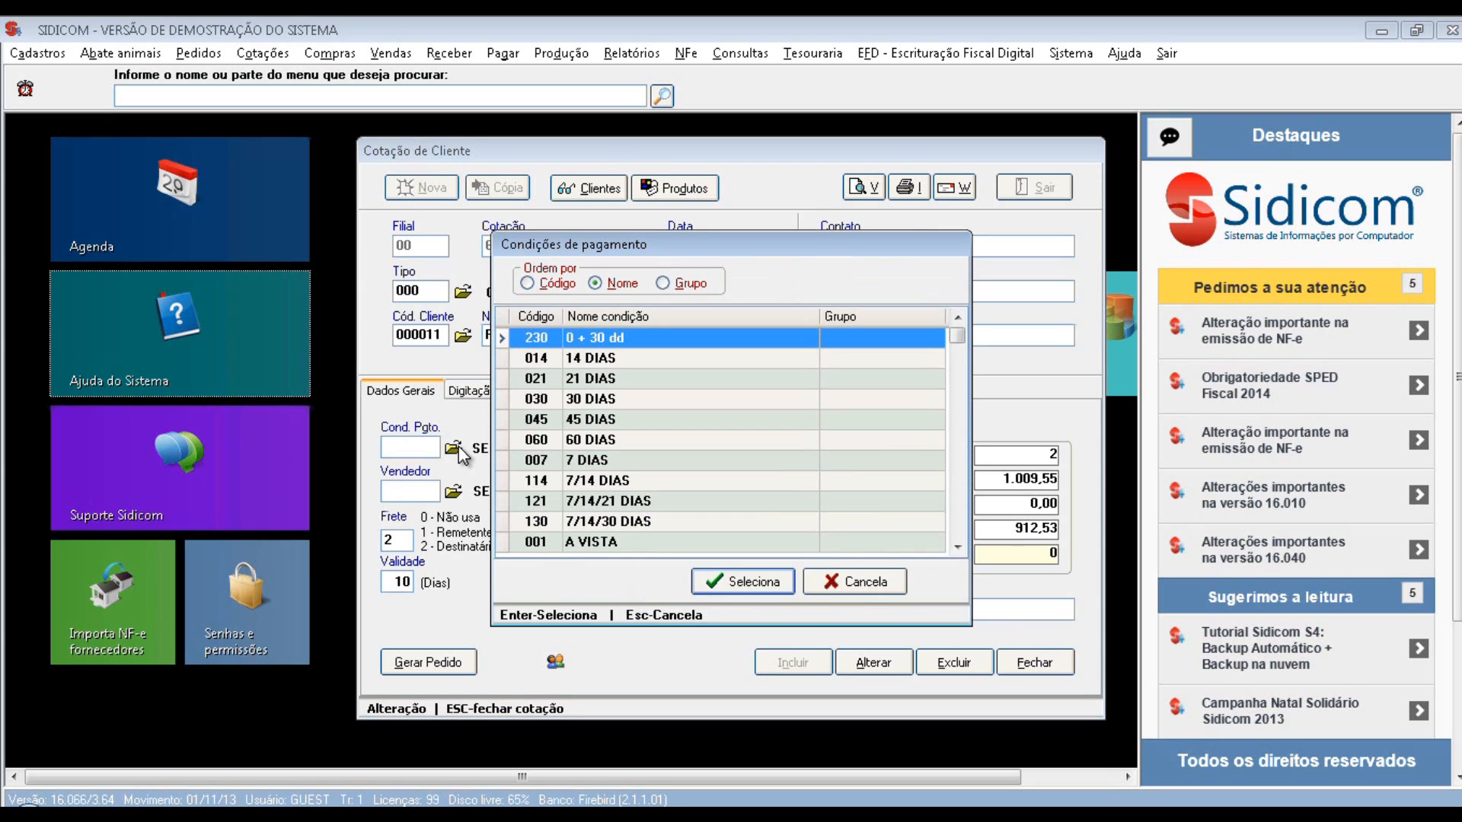
{"action": "left_click", "coordinate": [582, 399]}
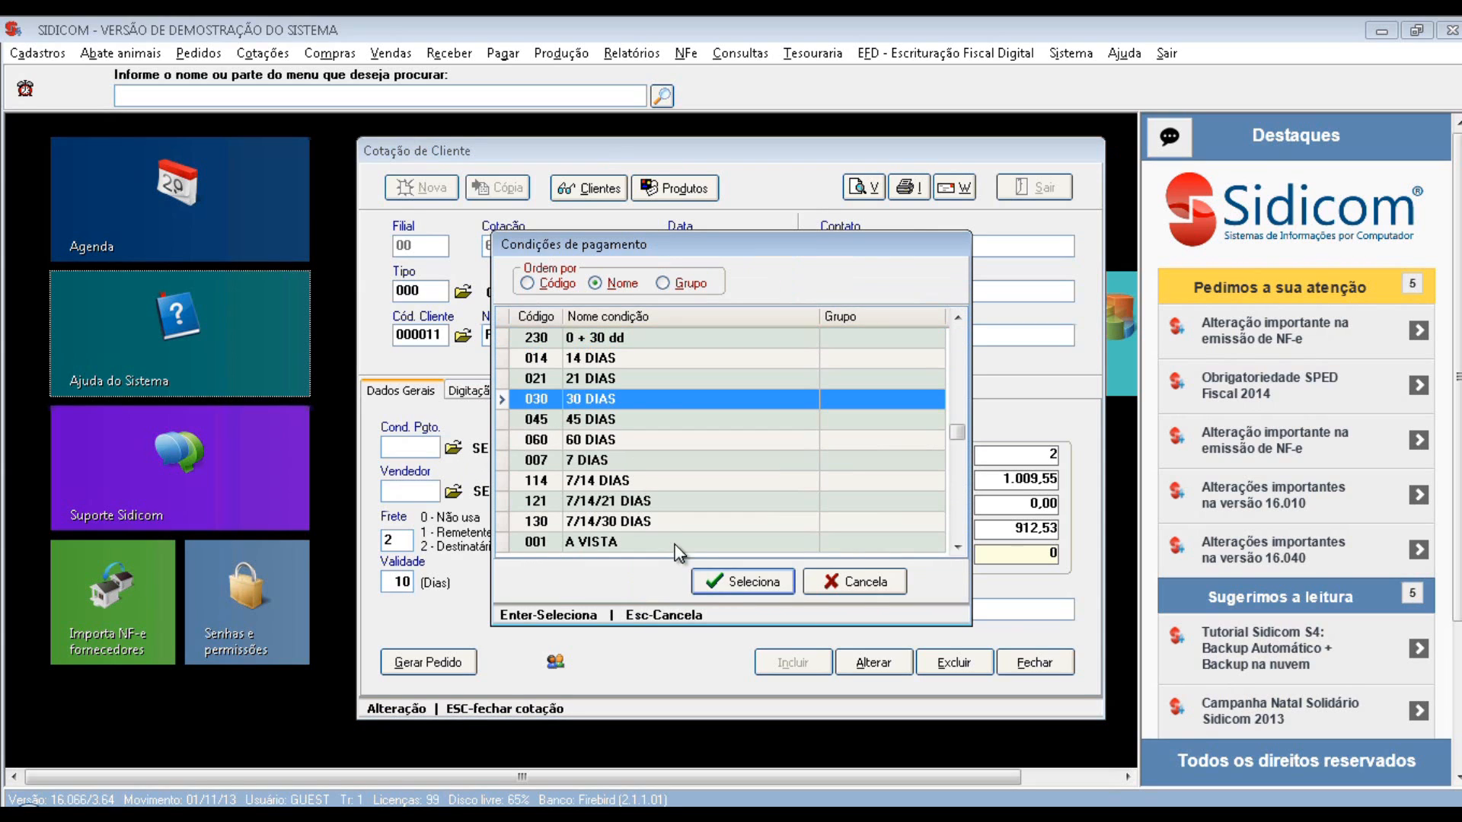
{"action": "left_click", "coordinate": [720, 583]}
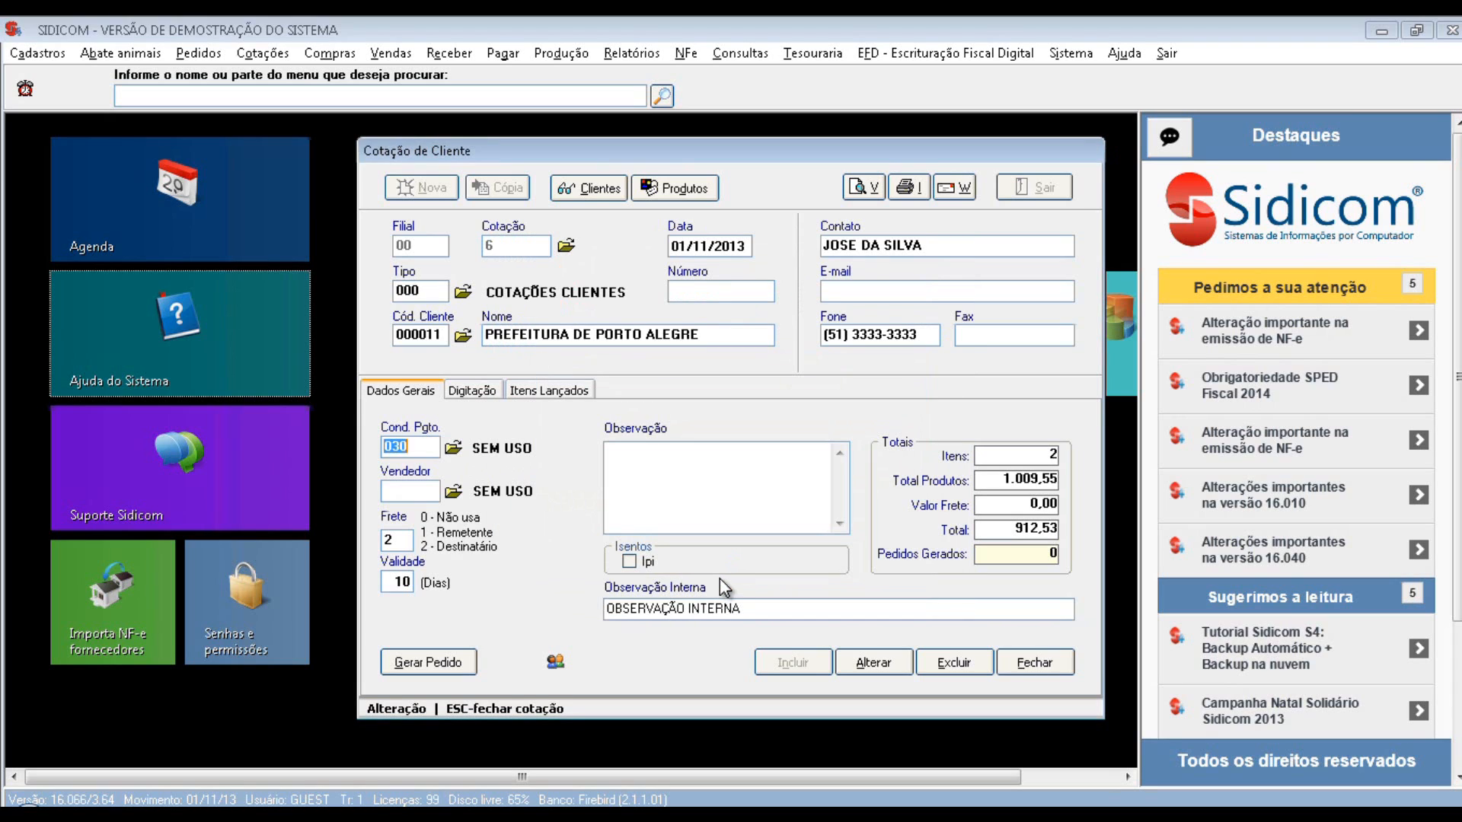
{"action": "key", "text": "Tab"}
Assign the second listed salesperson to quotation 6 and save the changes to the quotation
{"action": "key", "text": "Return"}
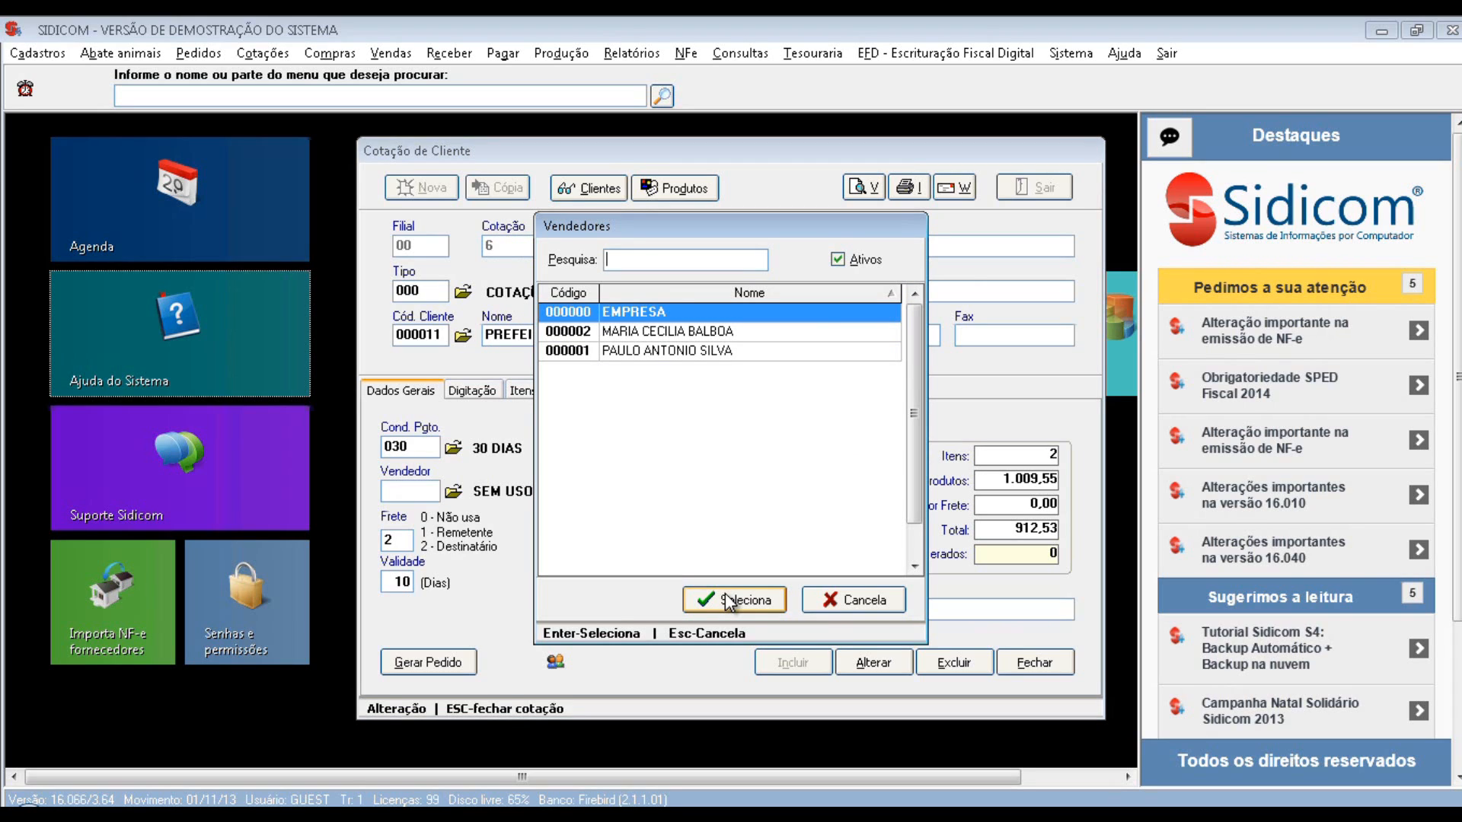
{"action": "left_click", "coordinate": [697, 332]}
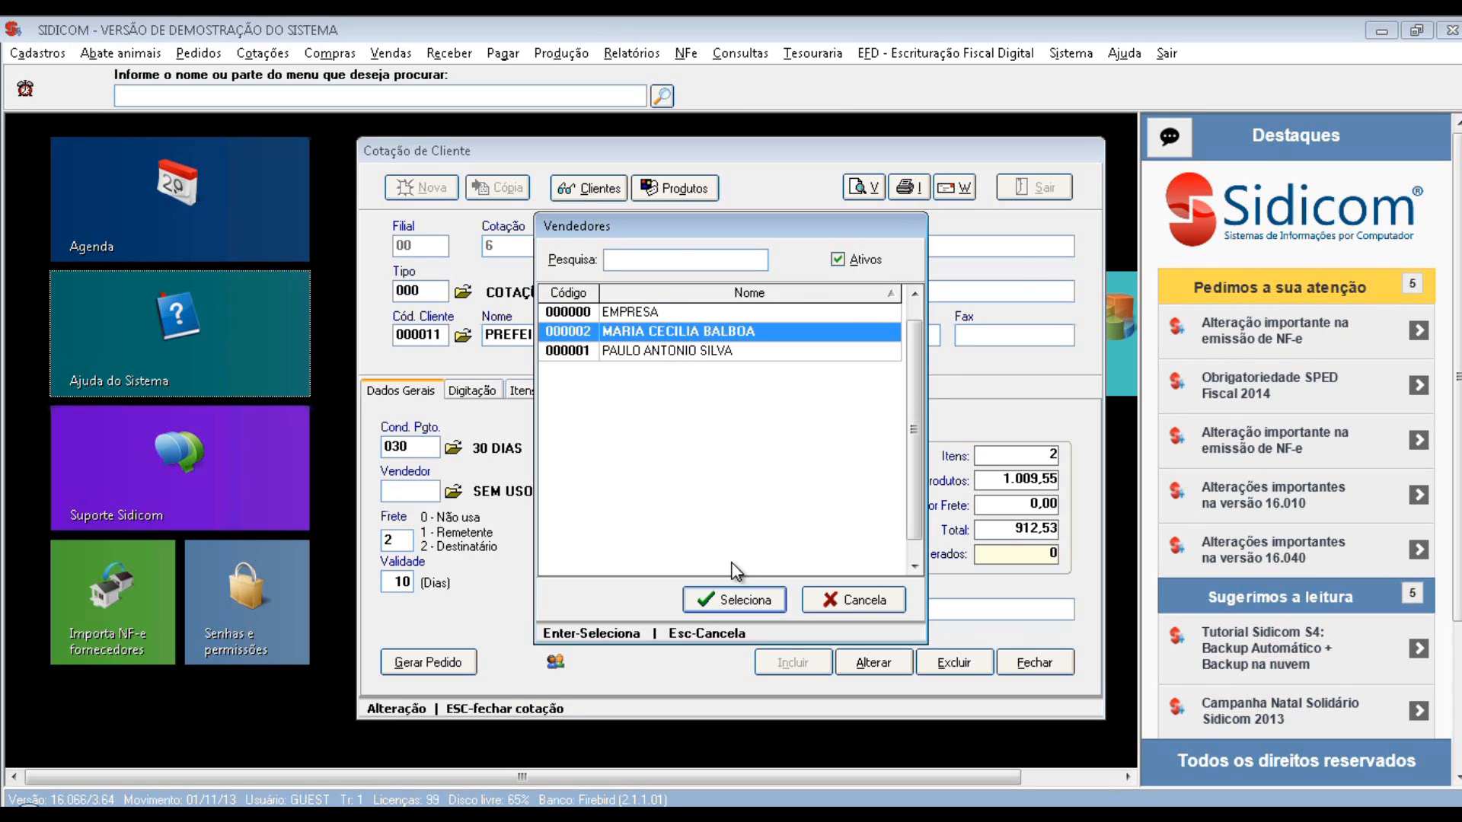
{"action": "key", "text": "Return"}
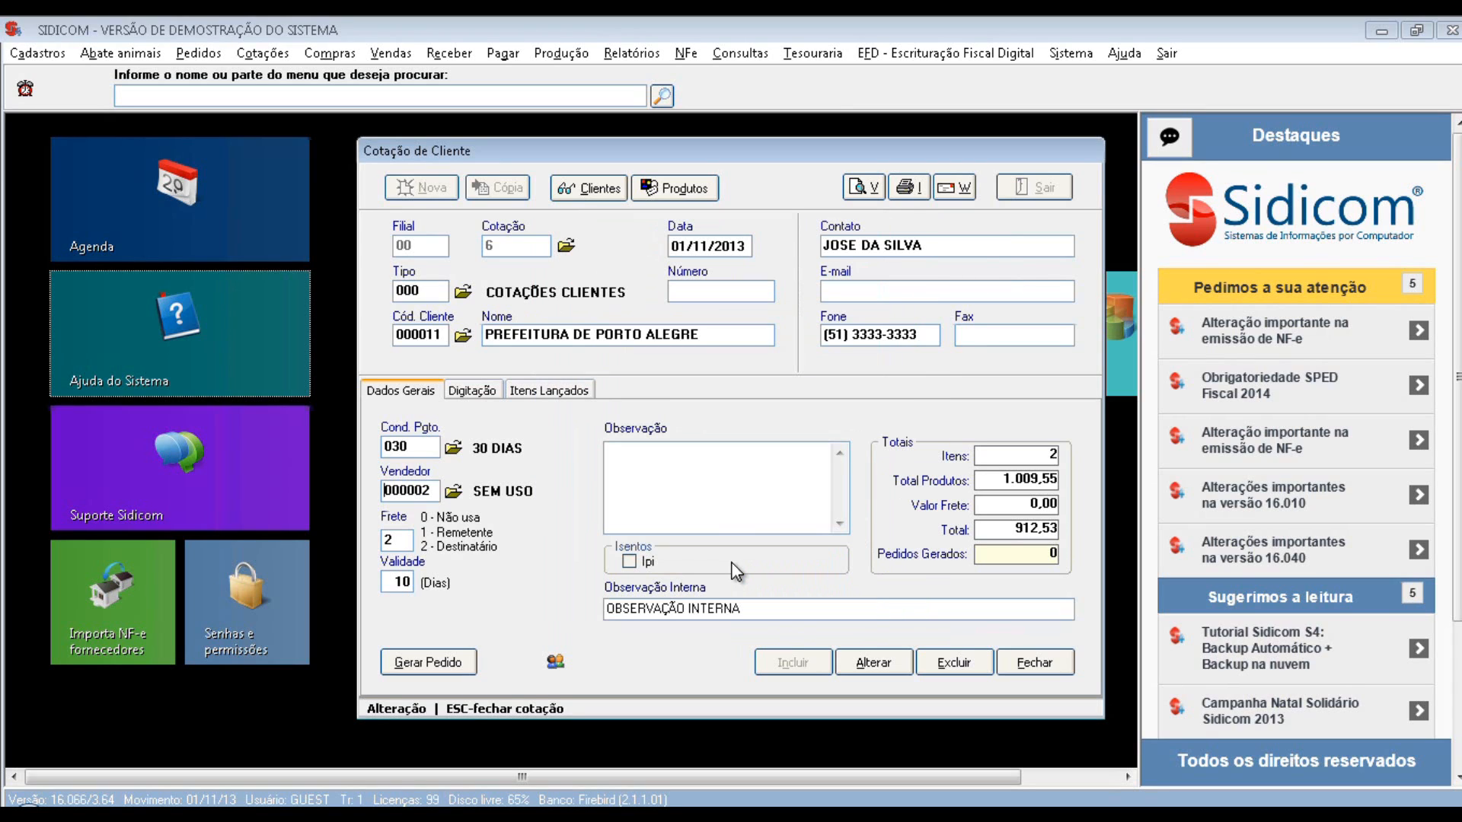
{"action": "key", "text": "Tab"}
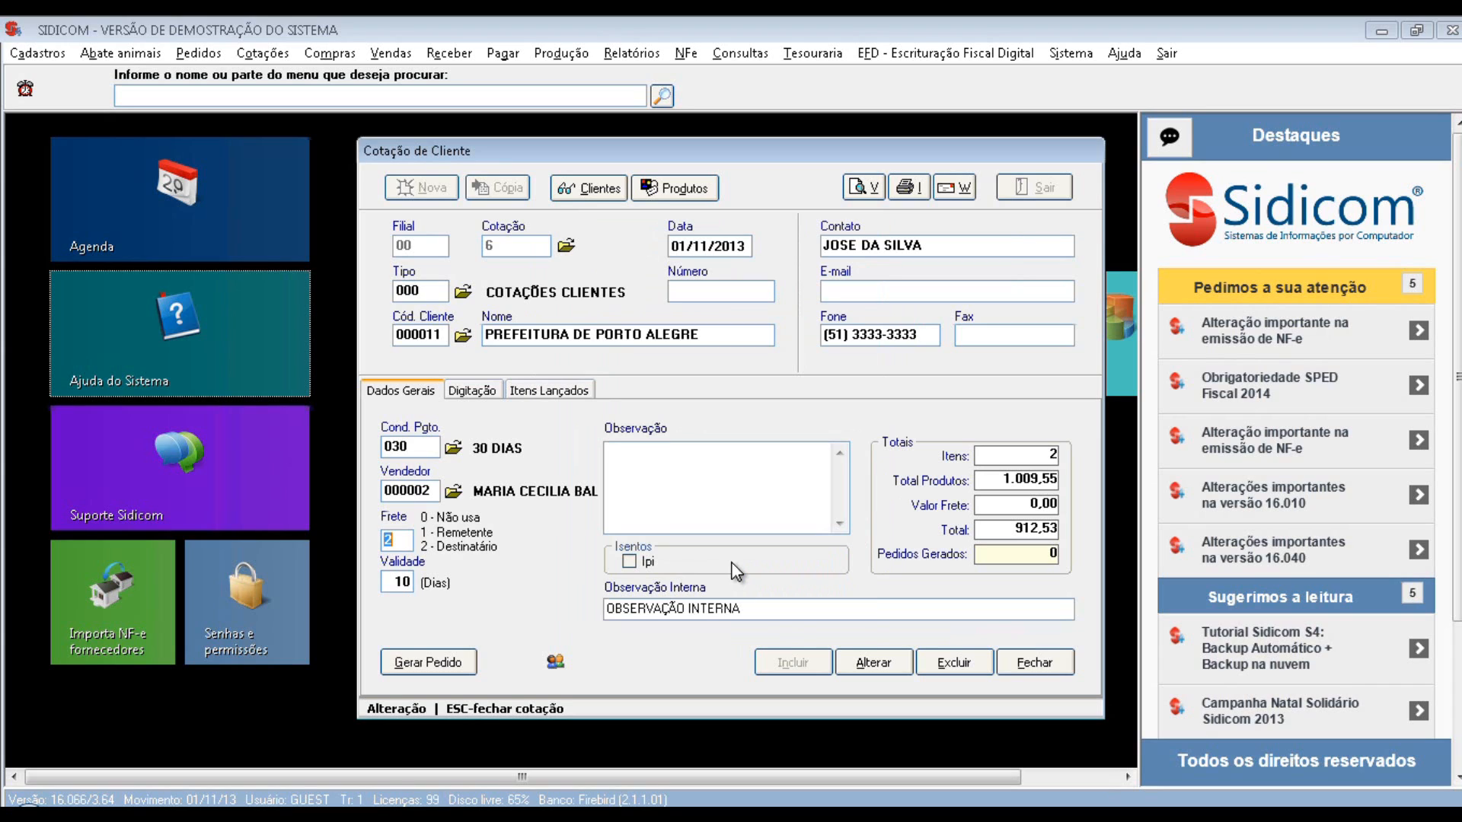
{"action": "key", "text": "Tab"}
{"action": "key", "text": "Tab"}
{"action": "left_click", "coordinate": [861, 660]}
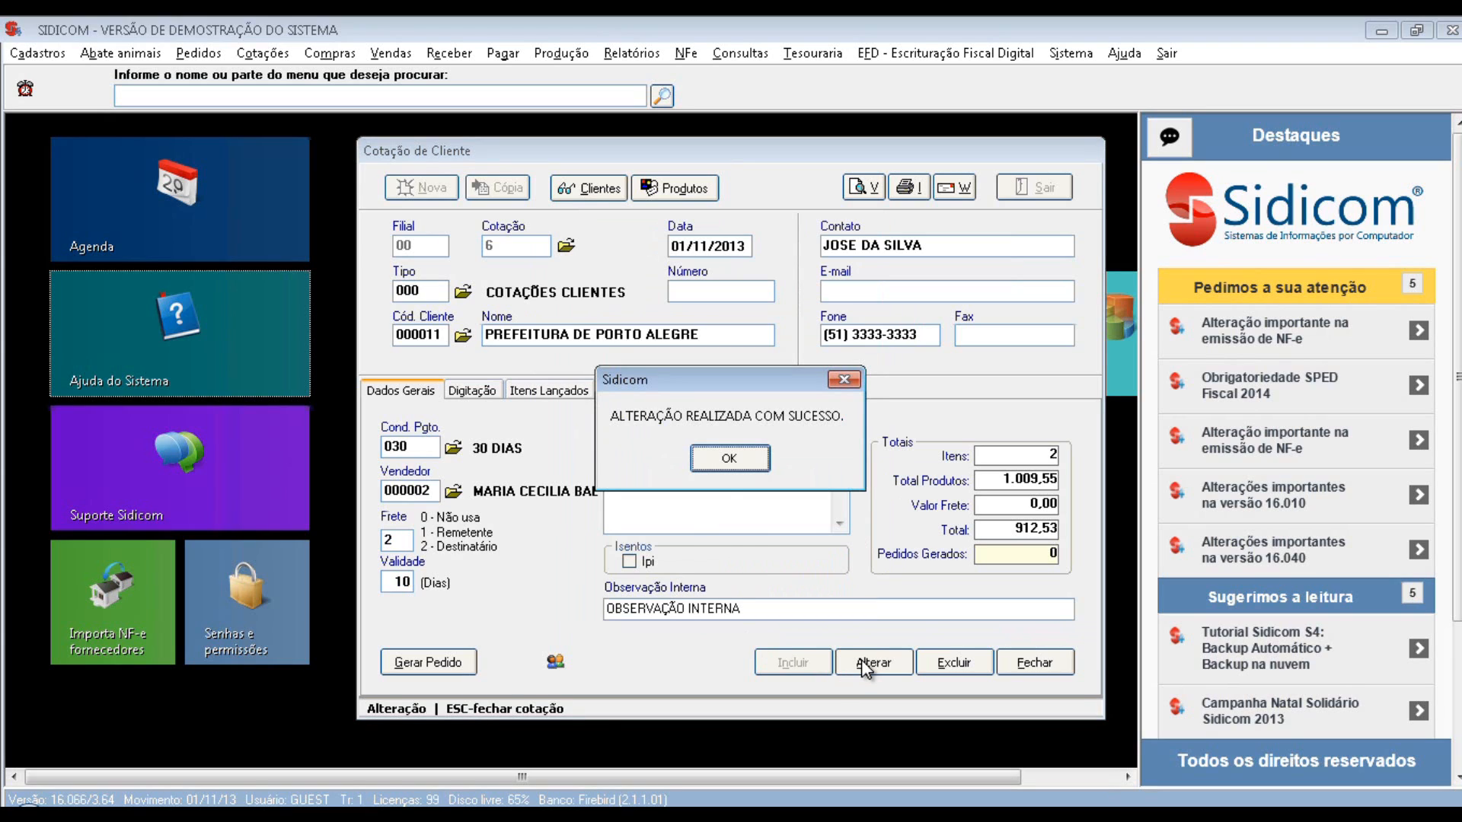
{"action": "left_click", "coordinate": [729, 459]}
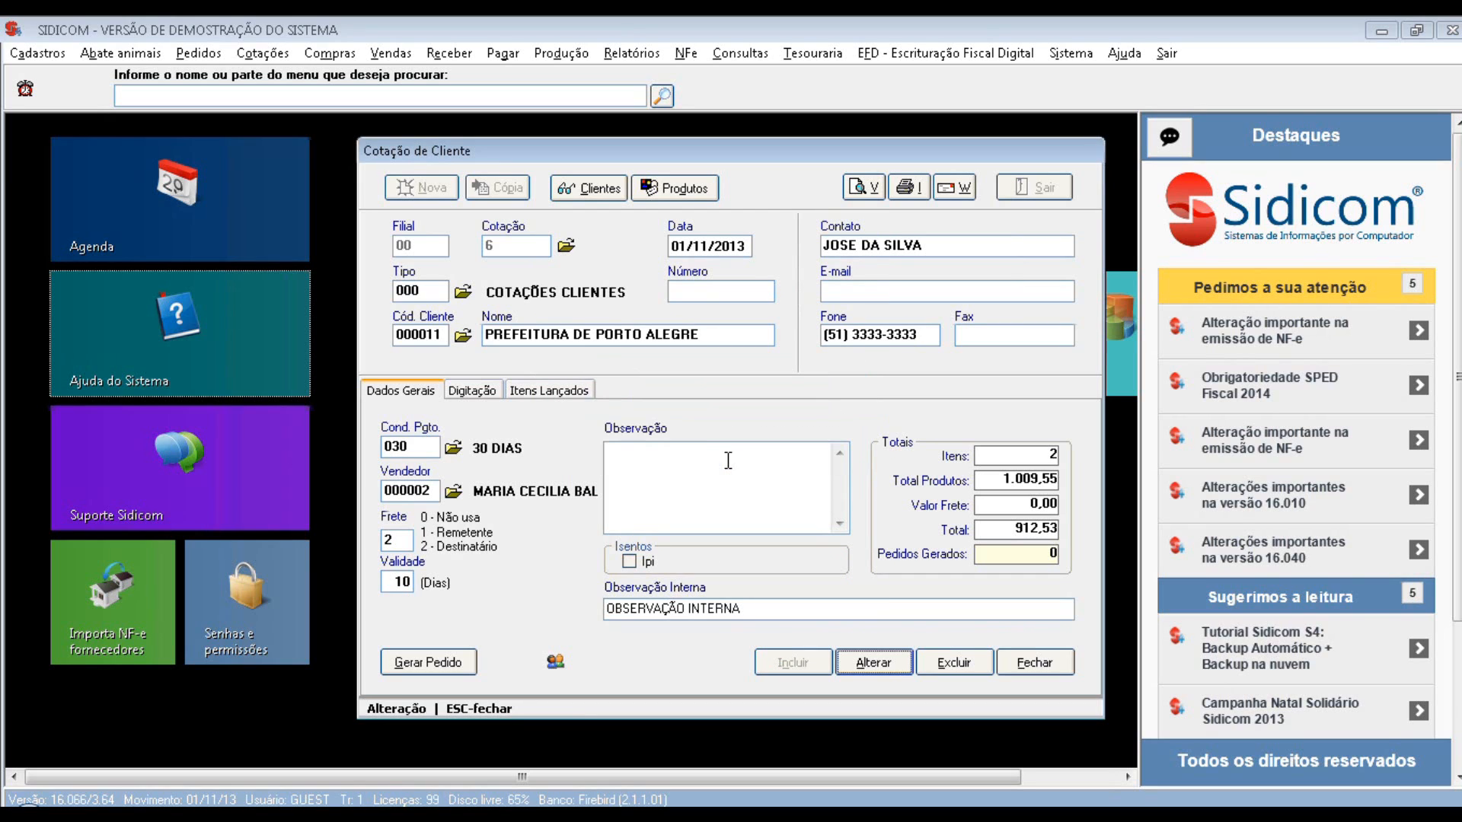
Preview the printout of quotation 6, read it through, and close the preview
{"action": "left_click", "coordinate": [870, 191]}
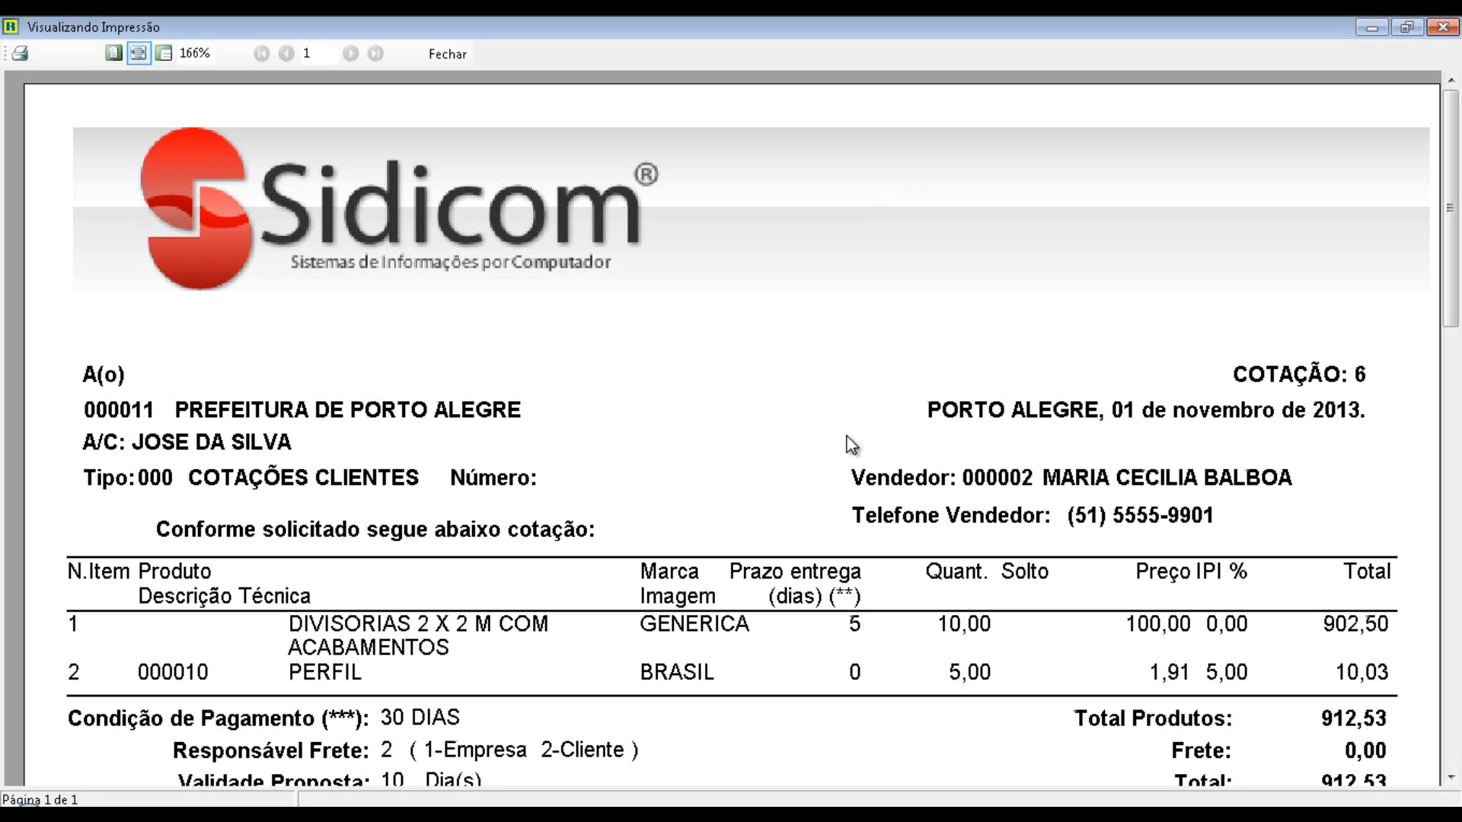
{"action": "scroll", "coordinate": [853, 442], "scroll_direction": "down", "scroll_amount": 5}
{"action": "scroll", "coordinate": [853, 436], "scroll_direction": "up", "scroll_amount": 5}
{"action": "left_click", "coordinate": [448, 55]}
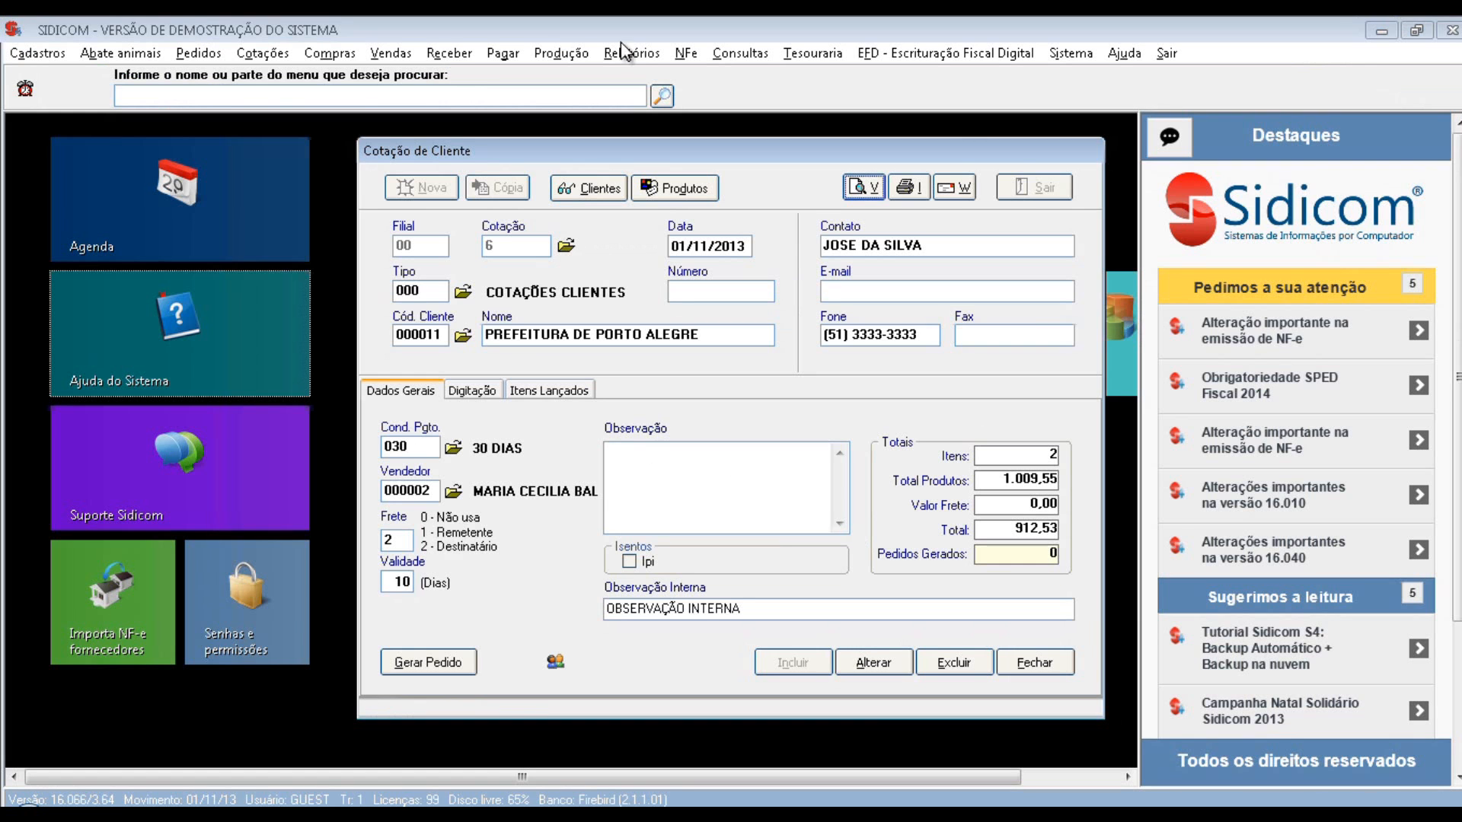
Try to generate an order from quotation 6 with the registered customer assigned
{"action": "left_click", "coordinate": [431, 662]}
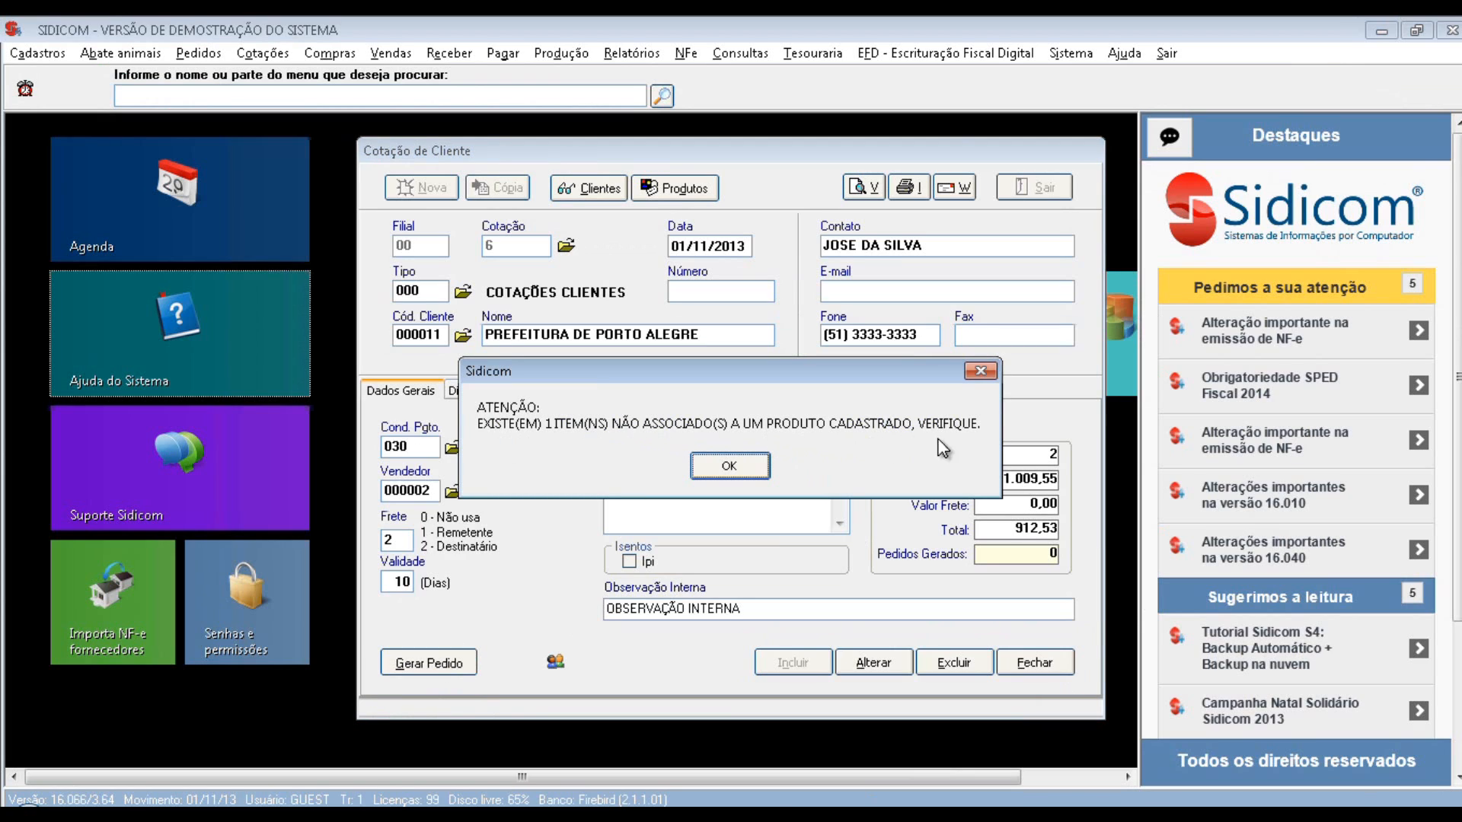
{"action": "left_click", "coordinate": [754, 479]}
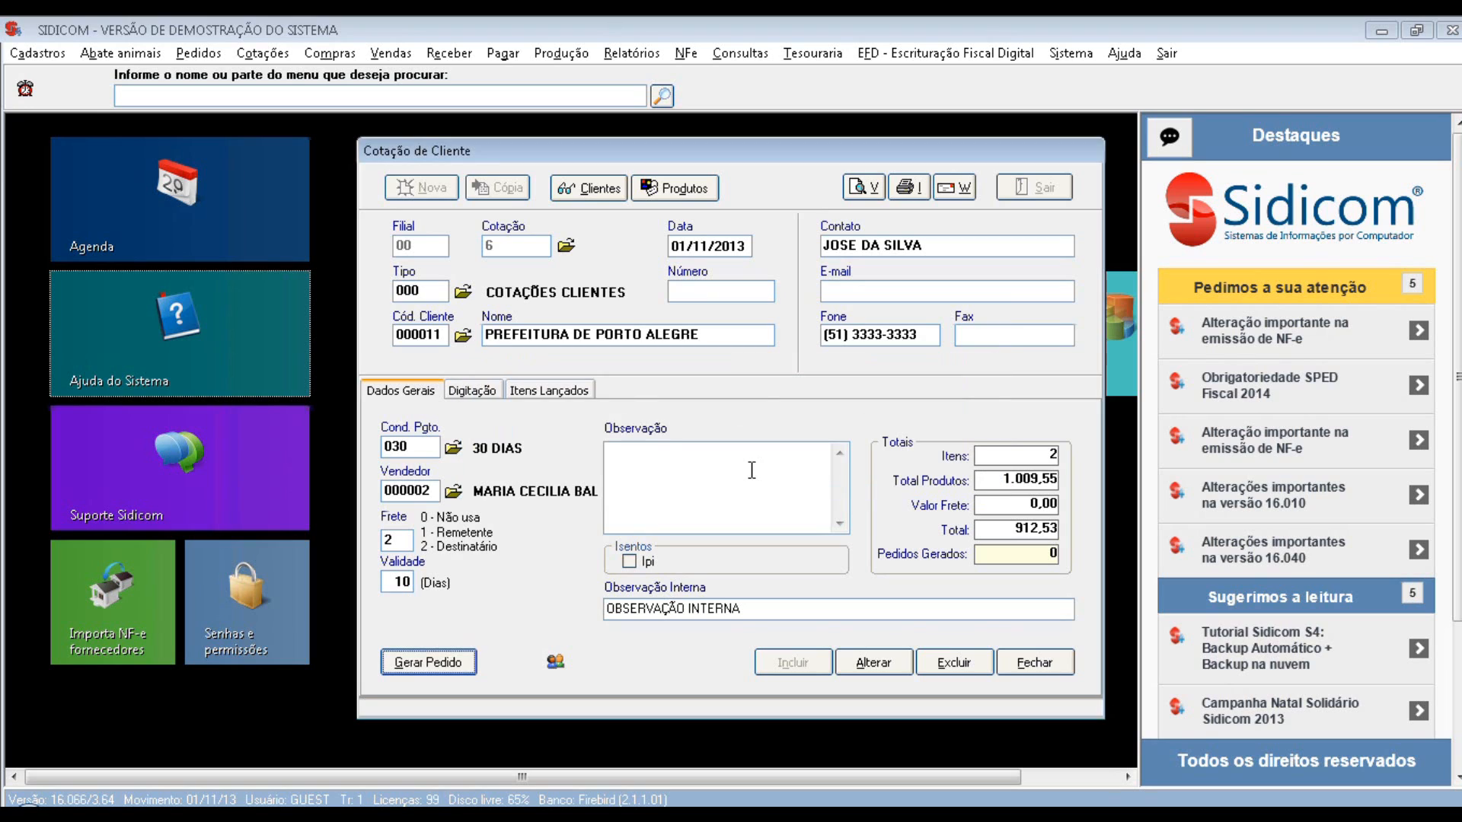
Open quotation item 1, DIVISORIAS 2 X 2 M COM ACABAMENTOS, and assign it the registered product PERFIL PLASTICO by searching PERF
{"action": "left_click", "coordinate": [585, 394]}
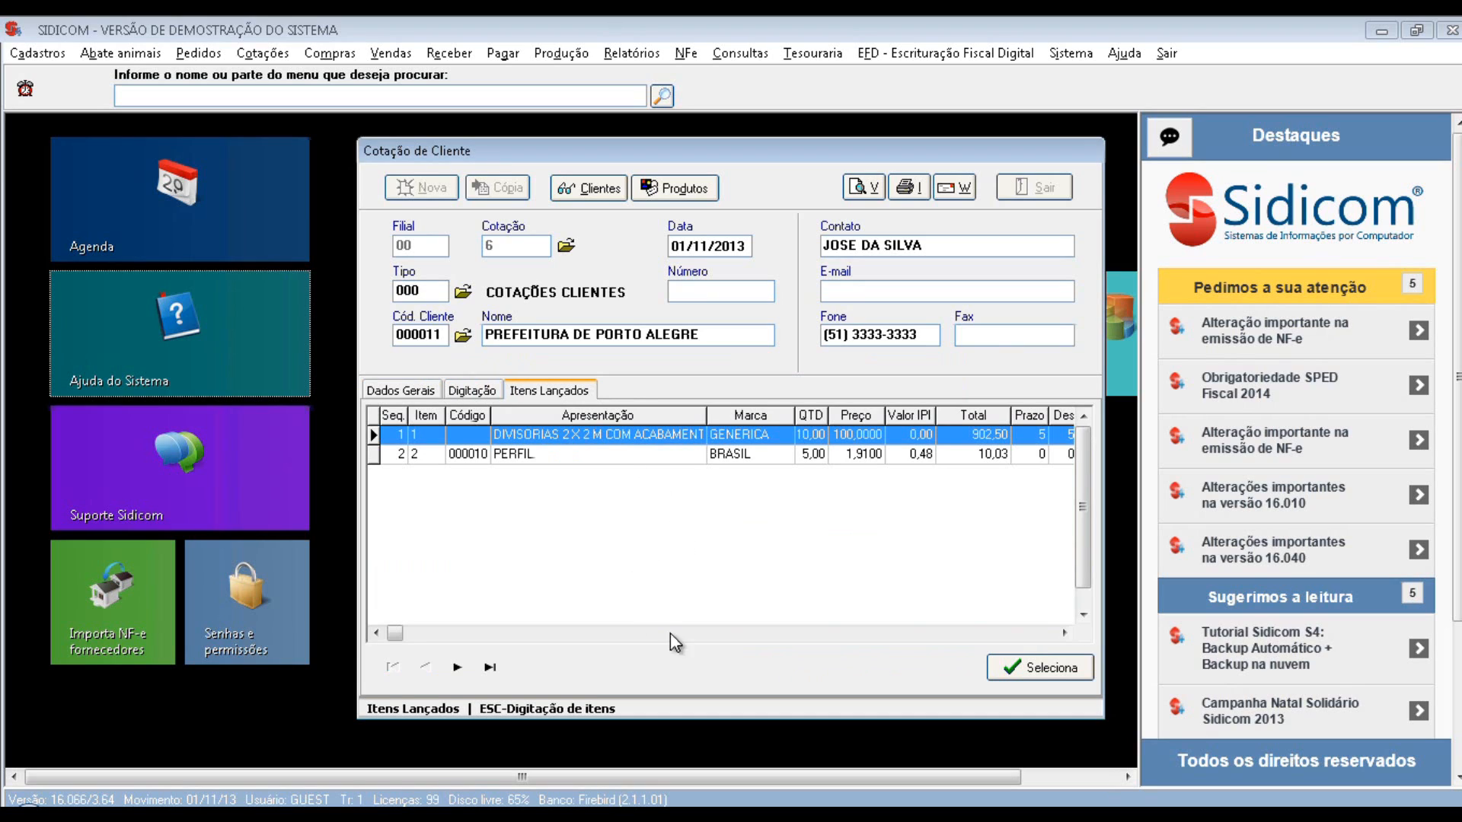
{"action": "left_click", "coordinate": [1059, 666]}
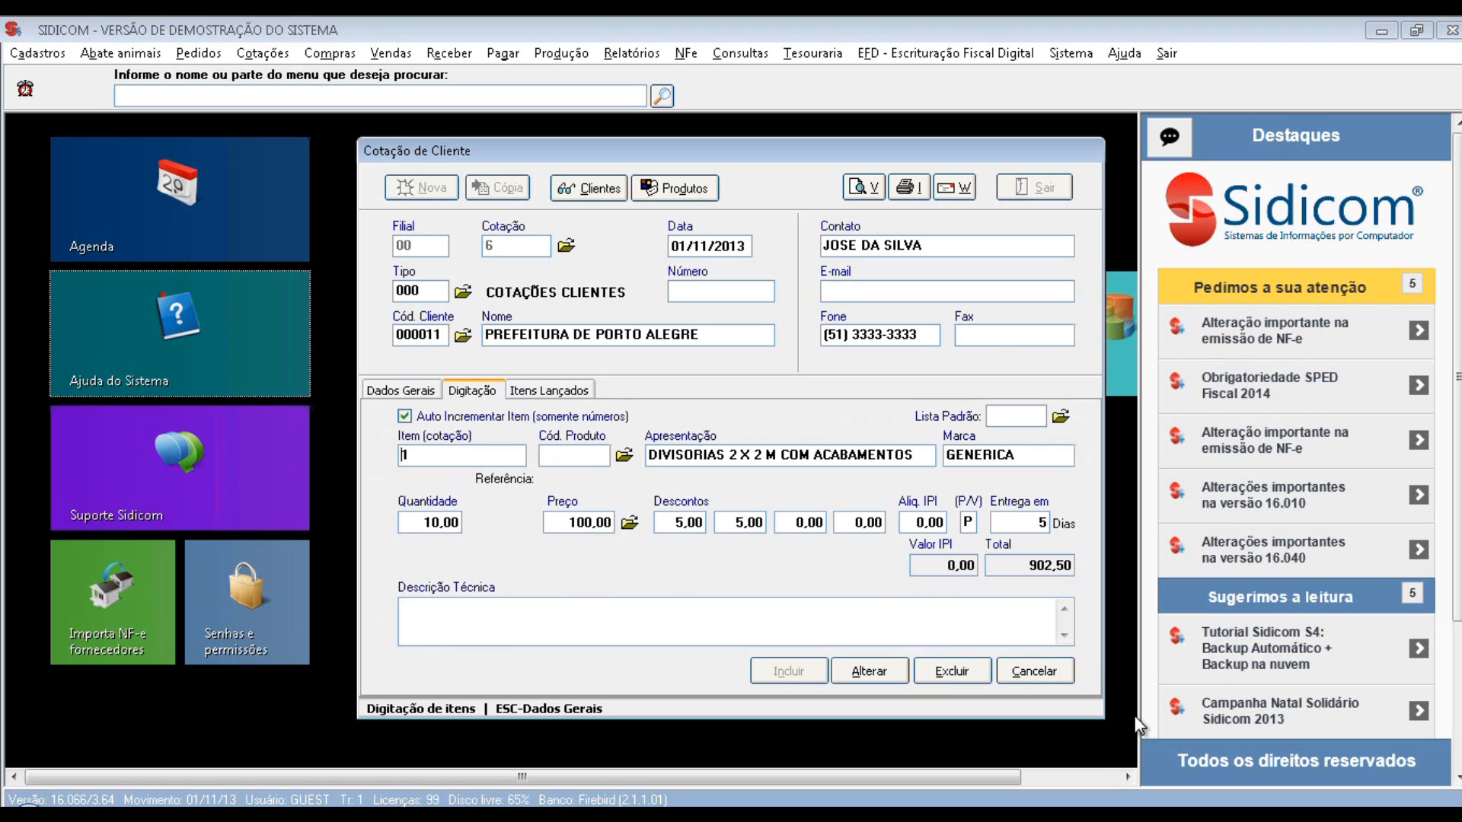
{"action": "left_click", "coordinate": [674, 188]}
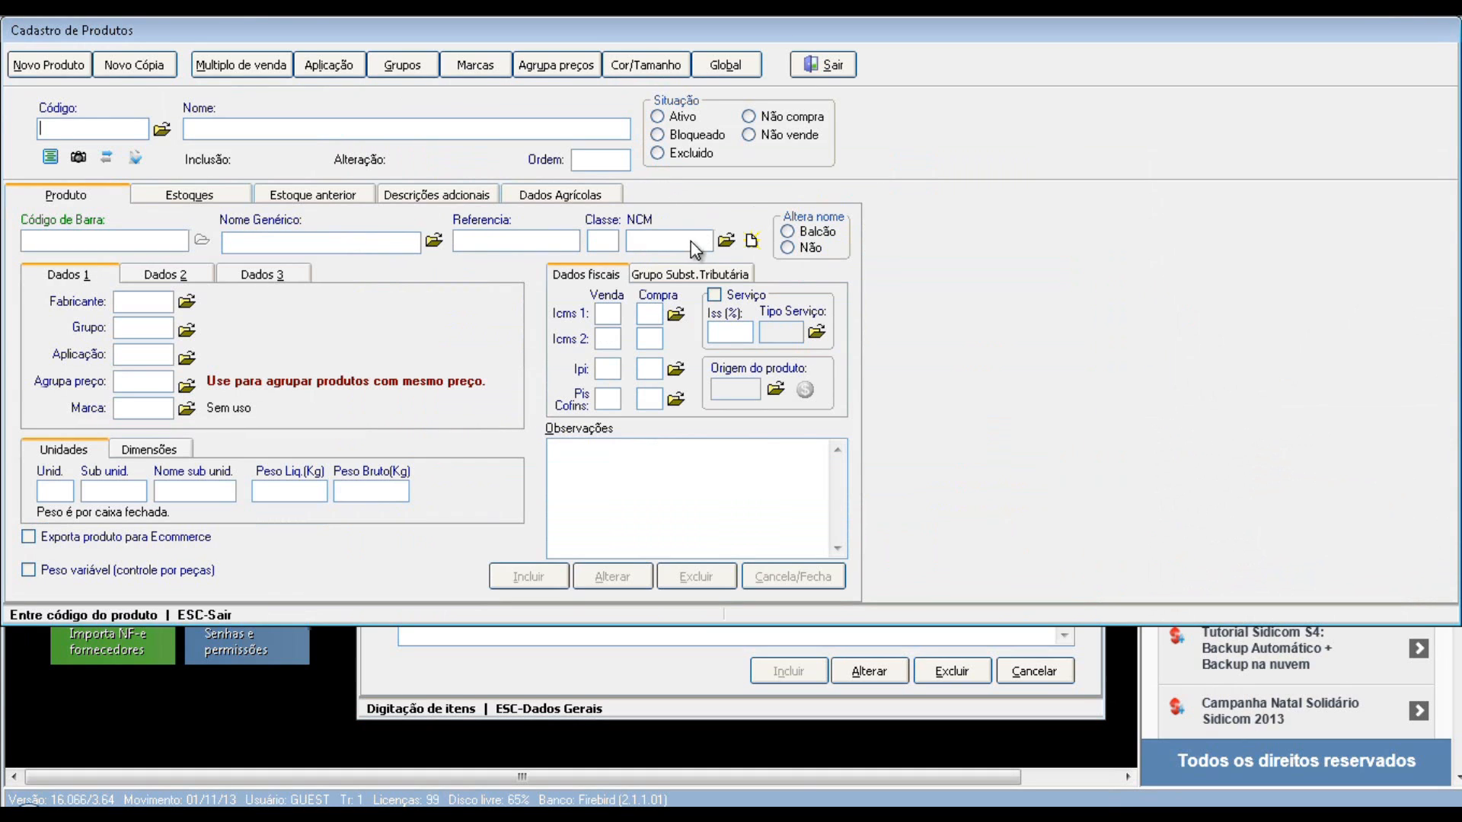
{"action": "left_click", "coordinate": [848, 67]}
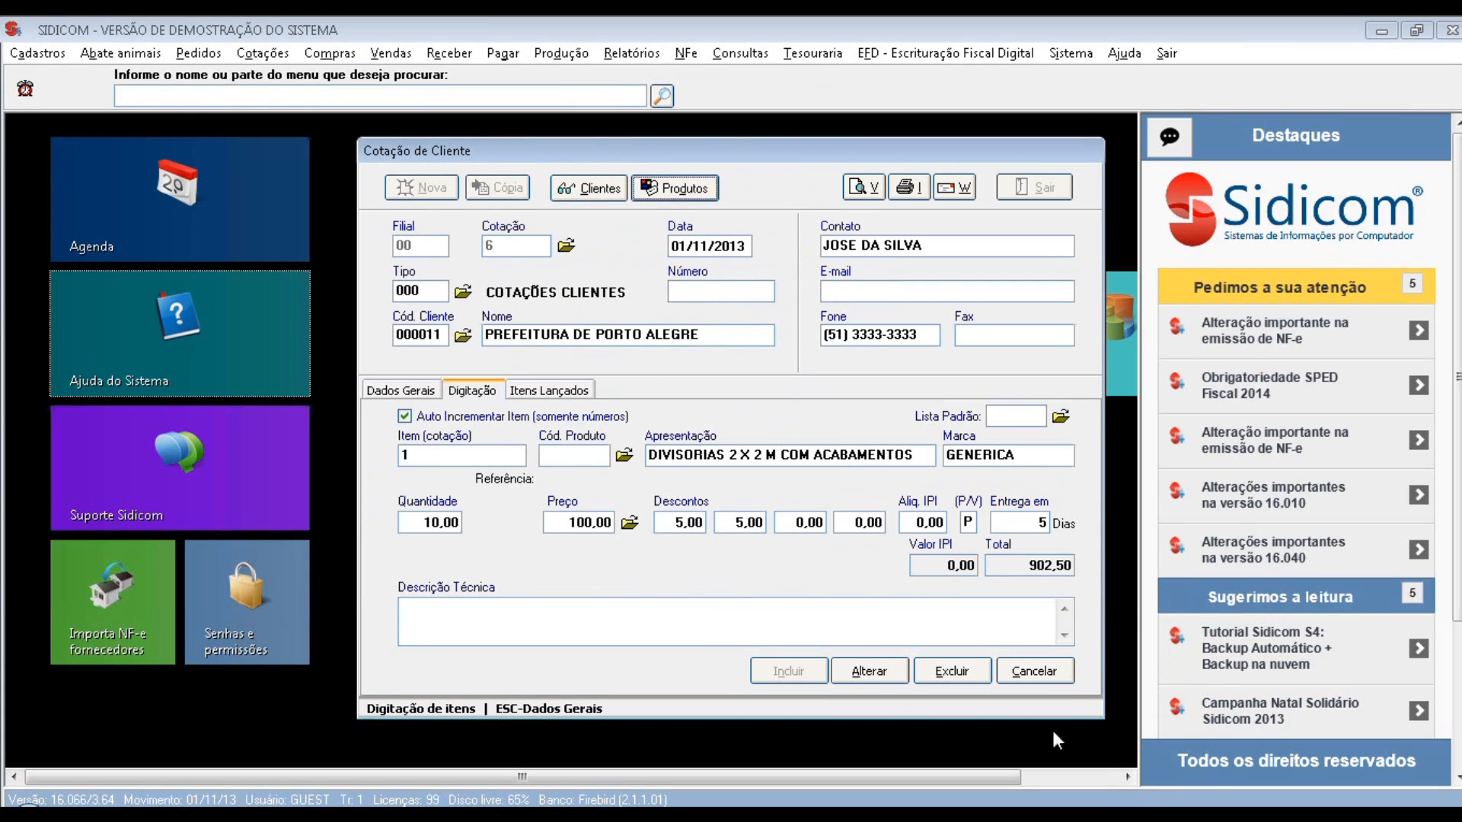
{"action": "left_click", "coordinate": [624, 455]}
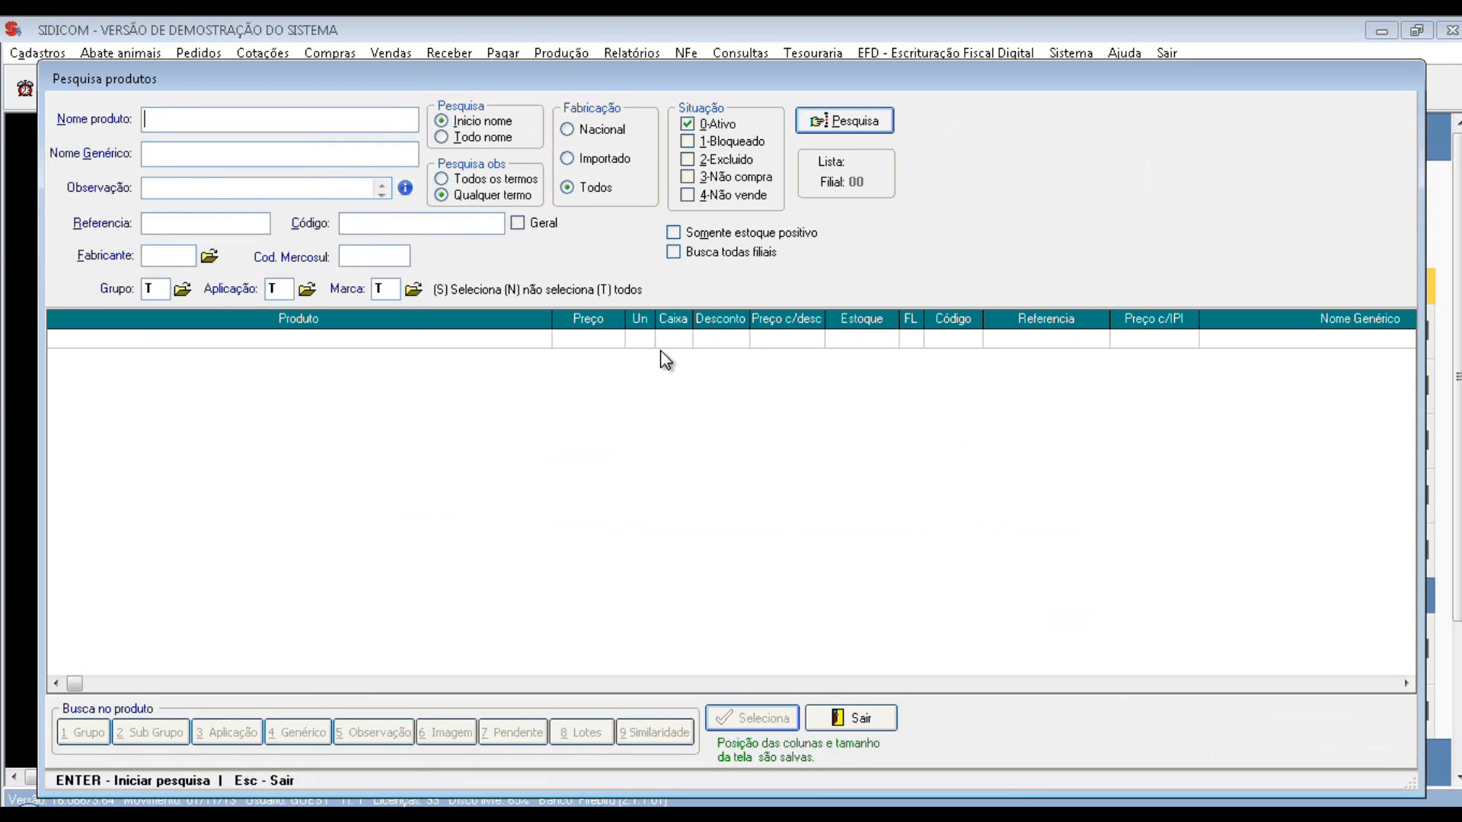
{"action": "type", "text": "PERF"}
{"action": "key", "text": "Return"}
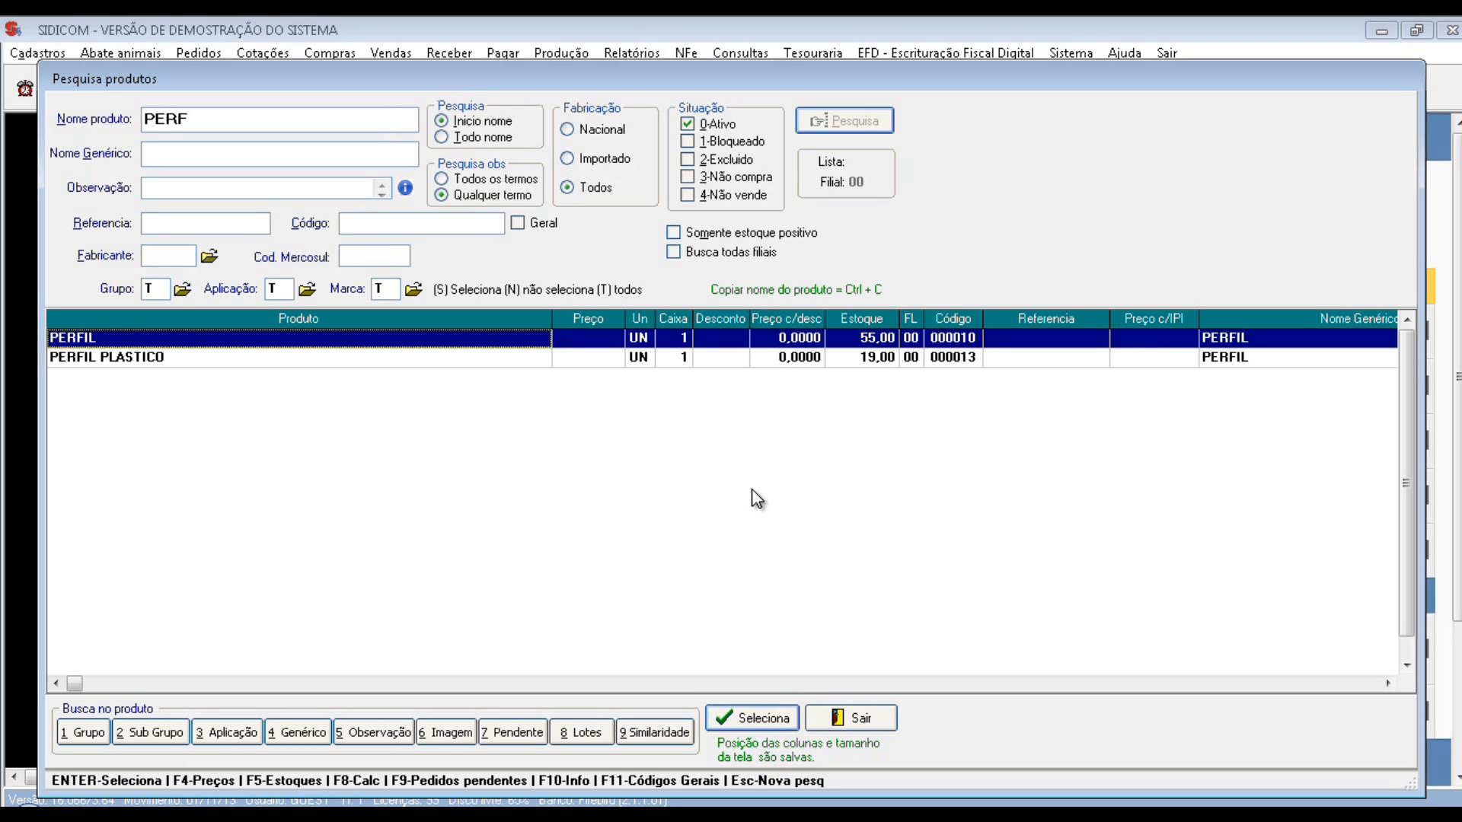
{"action": "key", "text": "Down"}
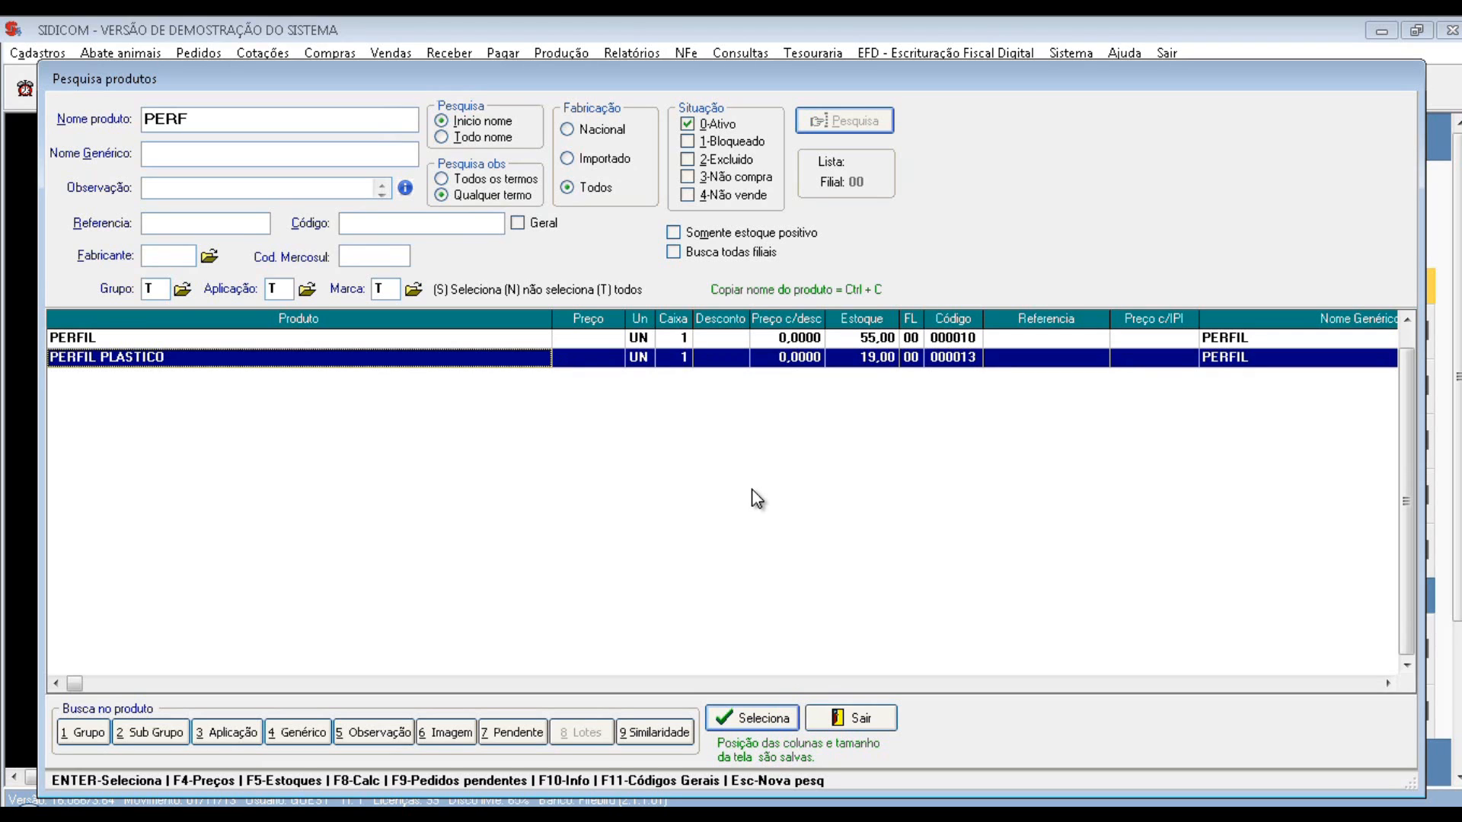
{"action": "key", "text": "Return"}
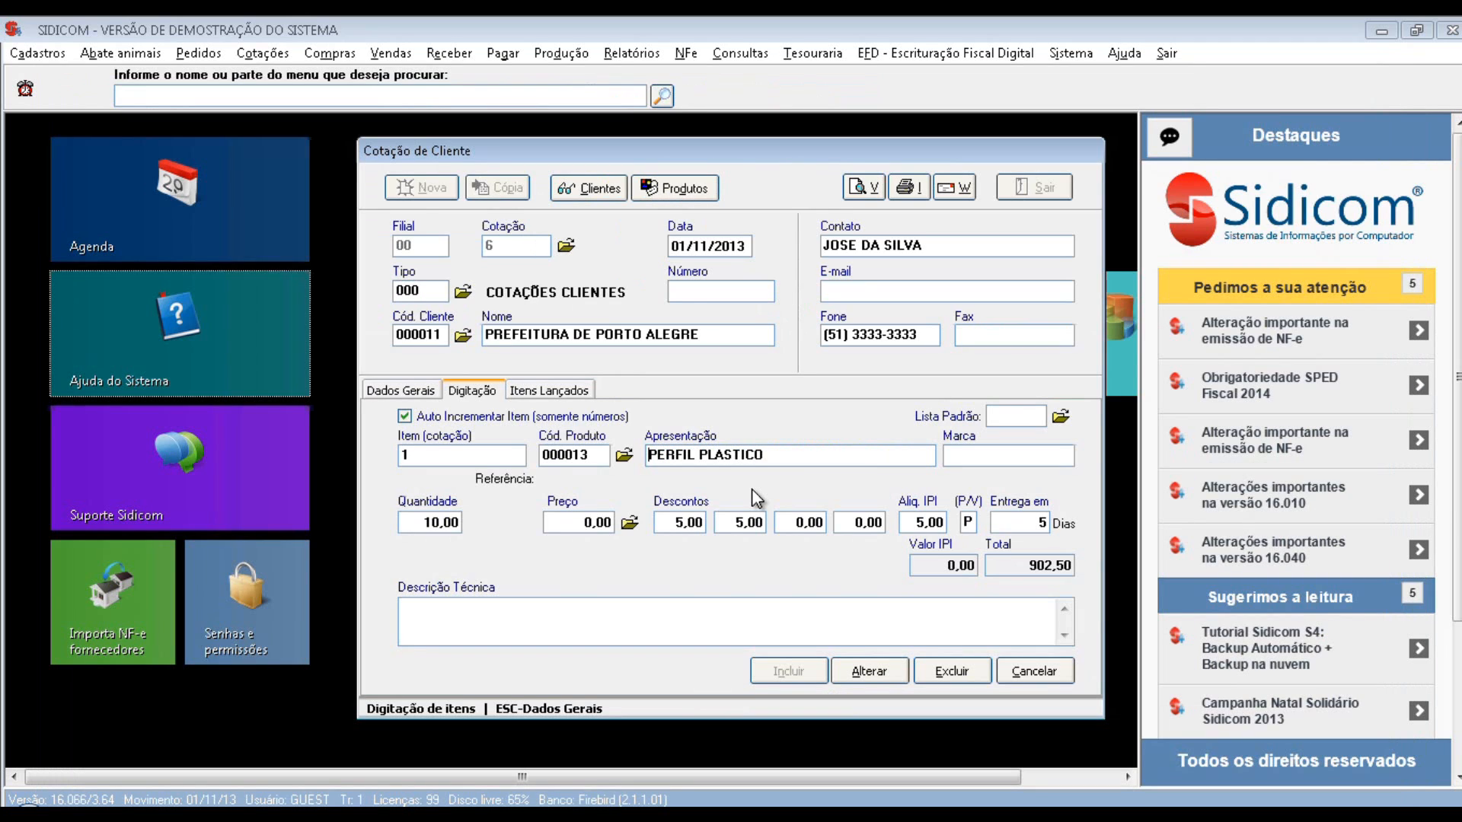
Set item 1's brand to BRASIL and take its price of 1,91 from LISTA DE PREÇOS GERAL
{"action": "key", "text": "Return"}
{"action": "type", "text": "BRASIL"}
{"action": "key", "text": "Return"}
{"action": "key", "text": "Return"}
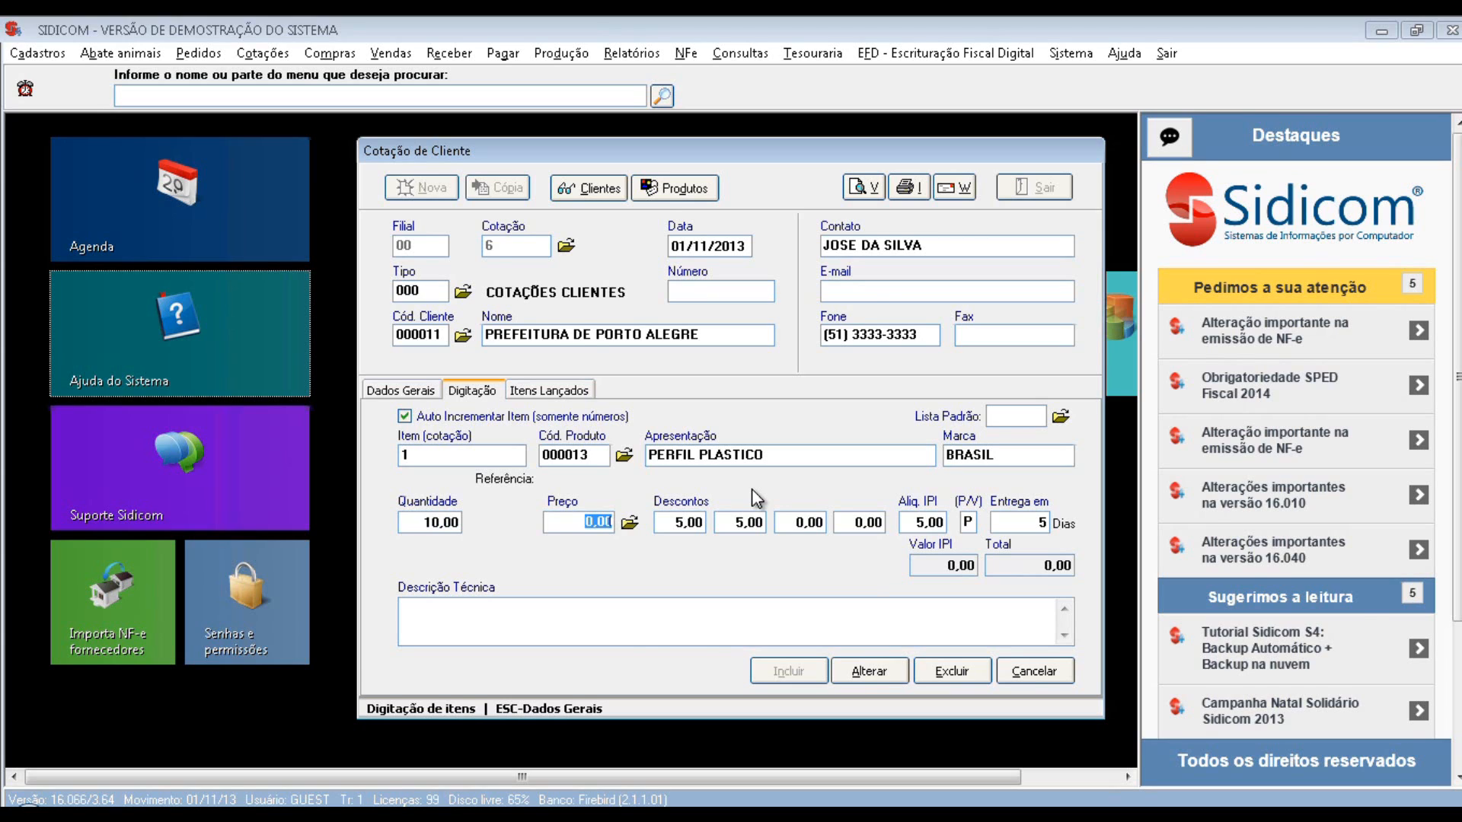
{"action": "key", "text": "Return"}
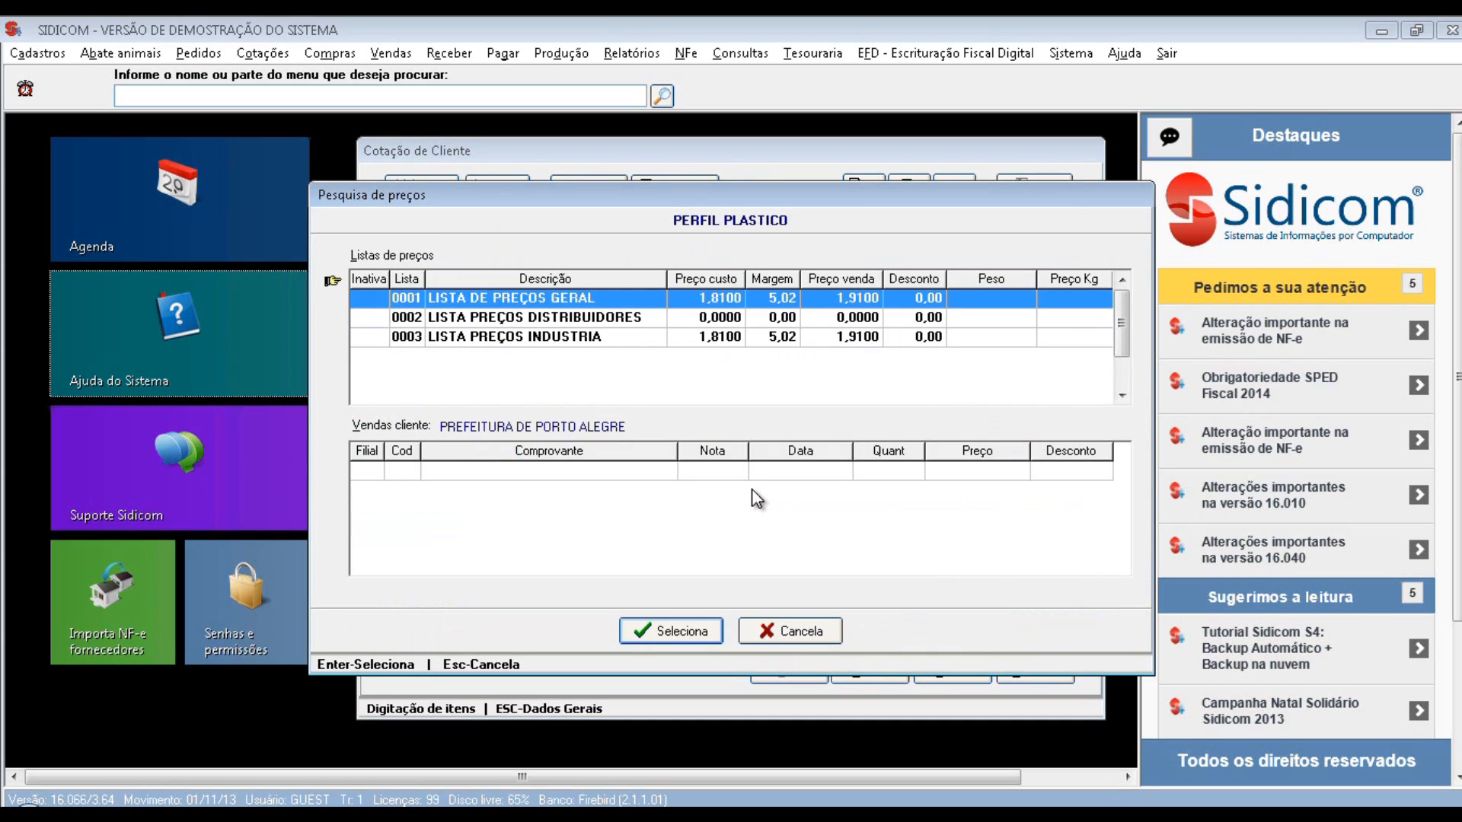
{"action": "key", "text": "Return"}
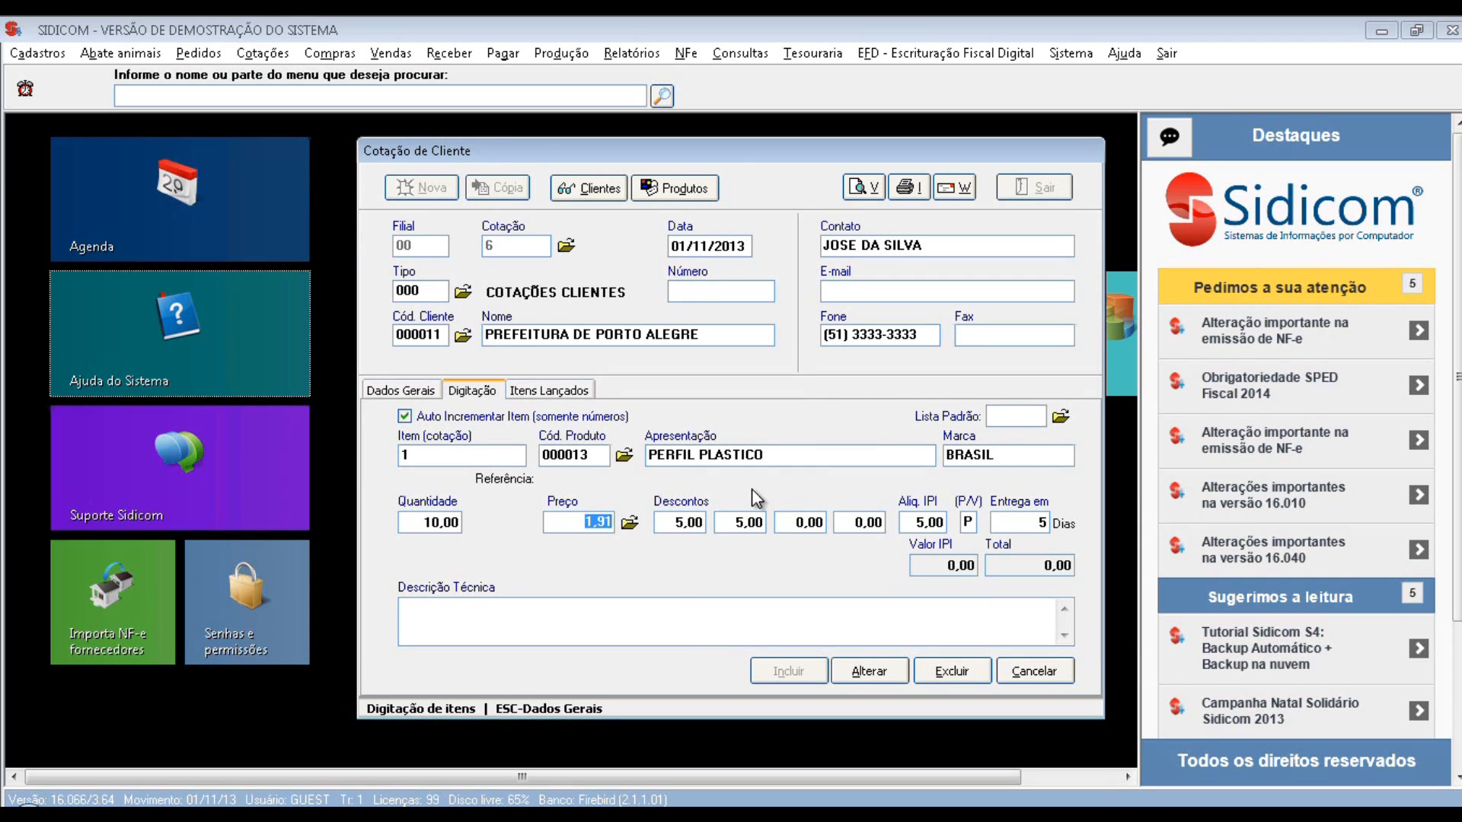
Keep item 1's remaining discount, IPI and delivery values, save the item change, and check the quotation's list of entered items
{"action": "key", "text": "Return"}
{"action": "key", "text": "Return"}
{"action": "key", "text": "Return"}
{"action": "key", "text": "Return"}
{"action": "key", "text": "Return"}
{"action": "key", "text": "Return"}
{"action": "key", "text": "Return"}
{"action": "key", "text": "Return"}
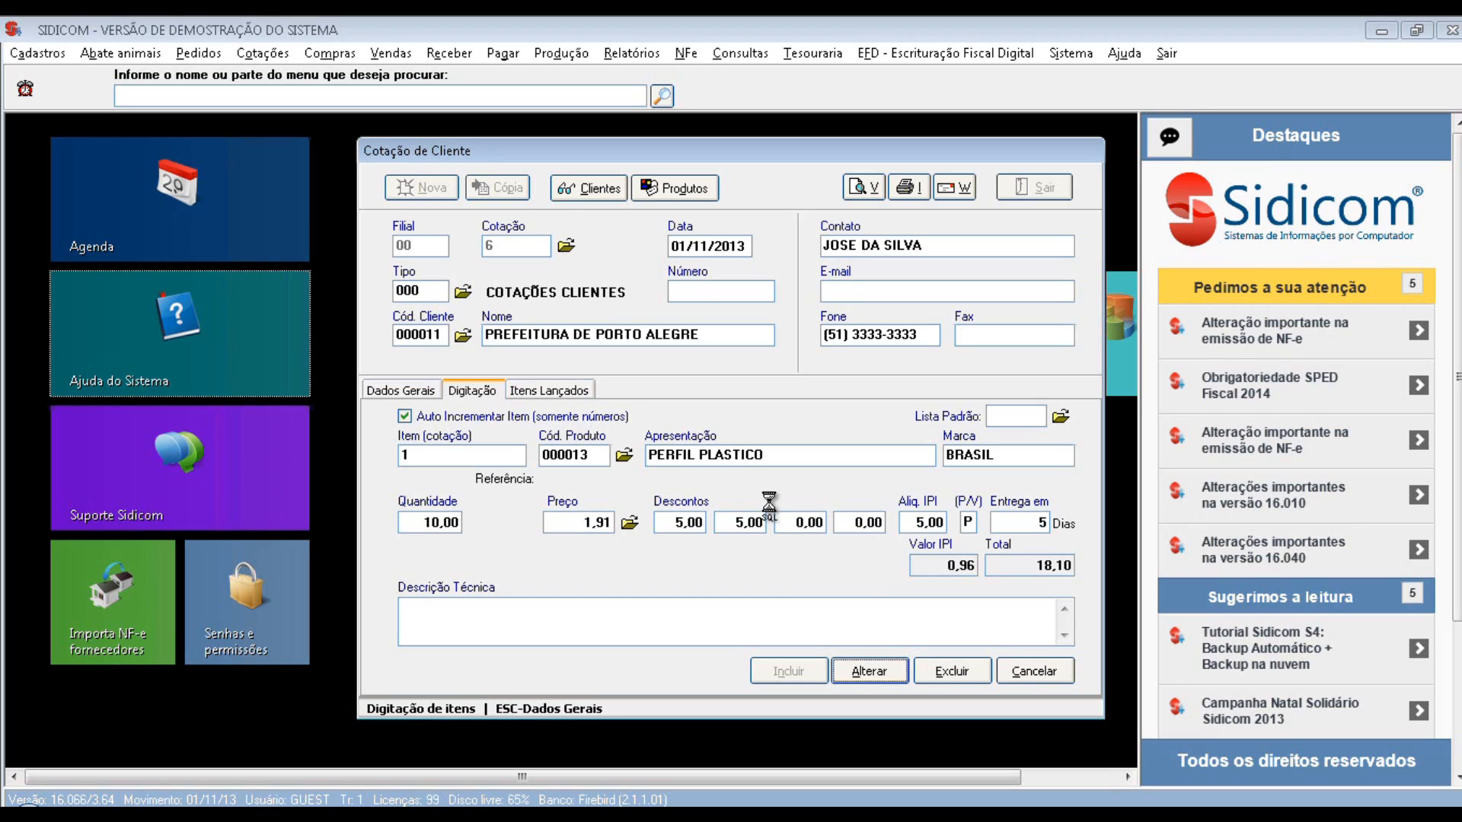
{"action": "key", "text": "Return"}
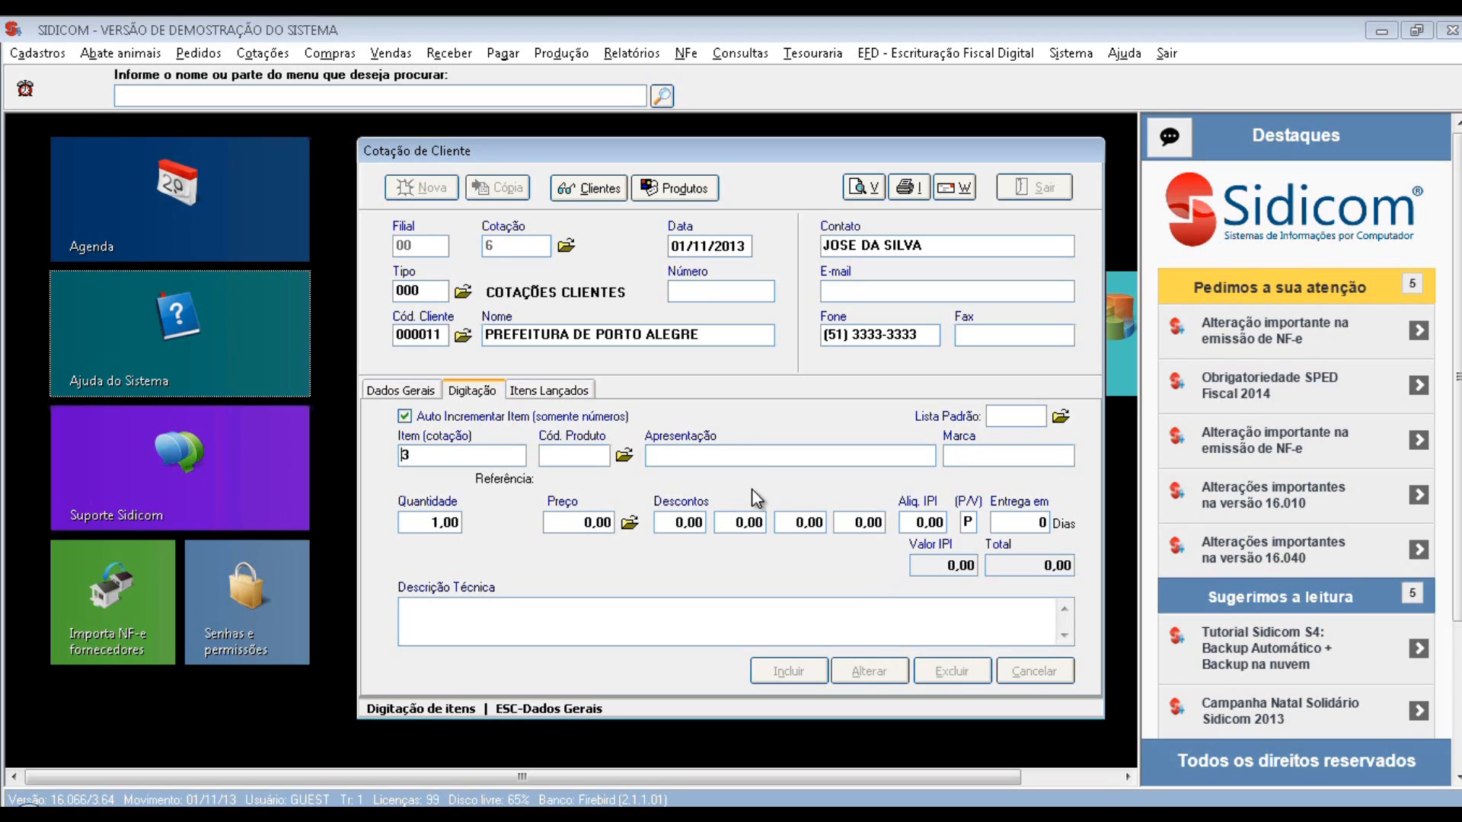
{"action": "left_click", "coordinate": [580, 396]}
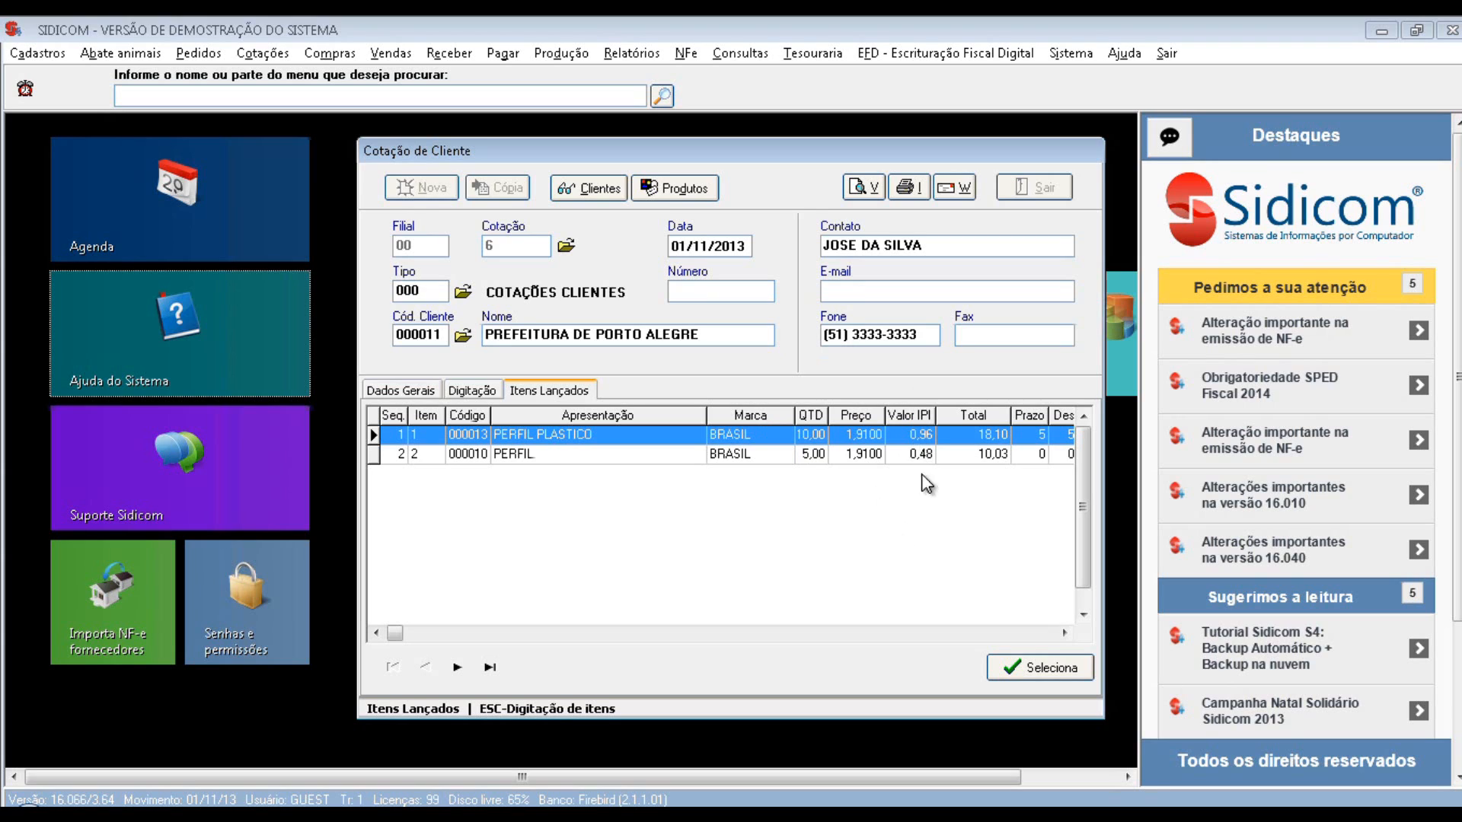
Check the remaining discount columns of quotation 6's entered items and read through the quotation's print preview
{"action": "left_click", "coordinate": [1030, 632]}
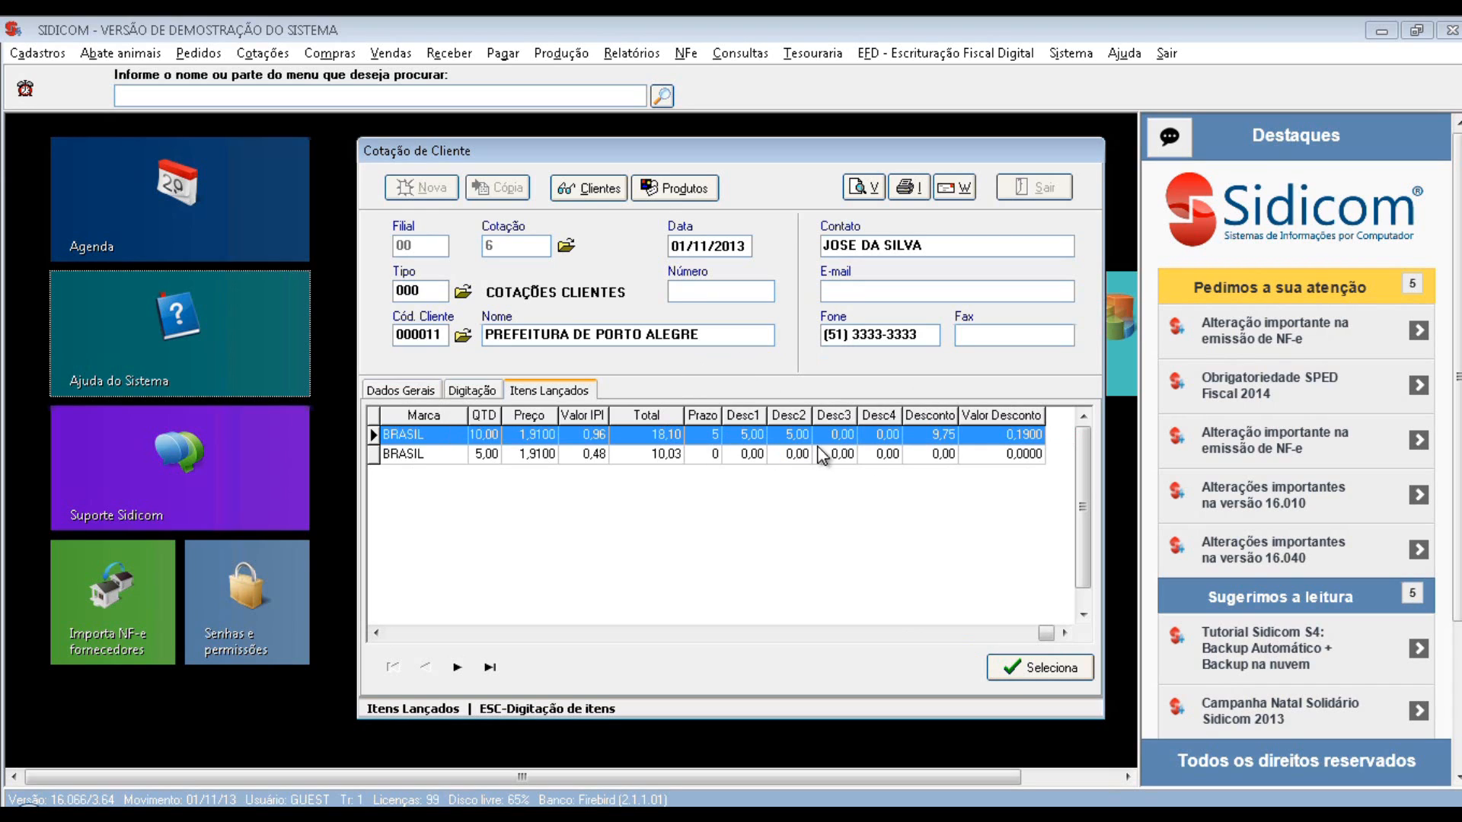
{"action": "left_click", "coordinate": [865, 189]}
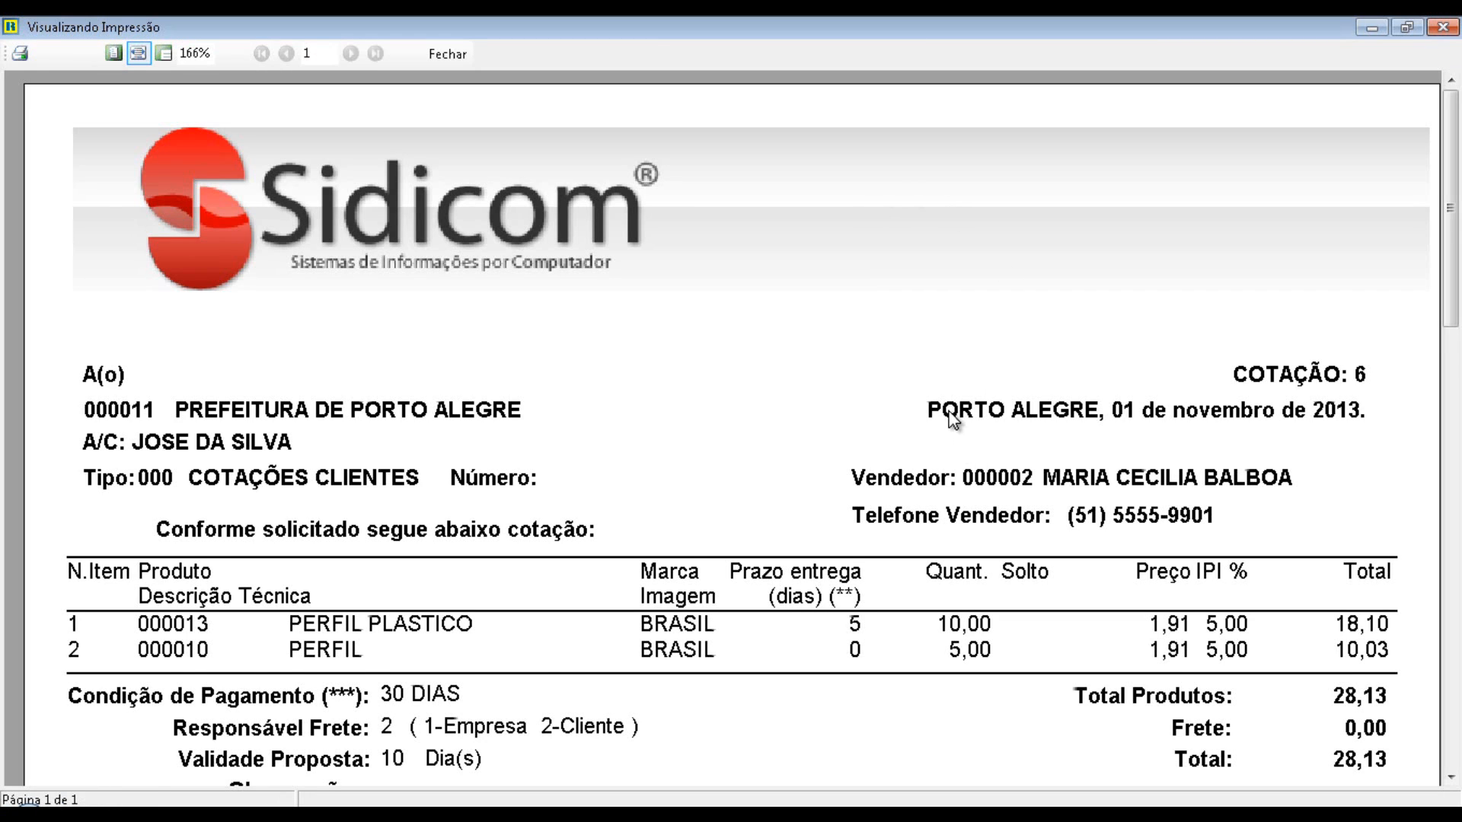
{"action": "scroll", "coordinate": [952, 419], "scroll_direction": "down", "scroll_amount": 3}
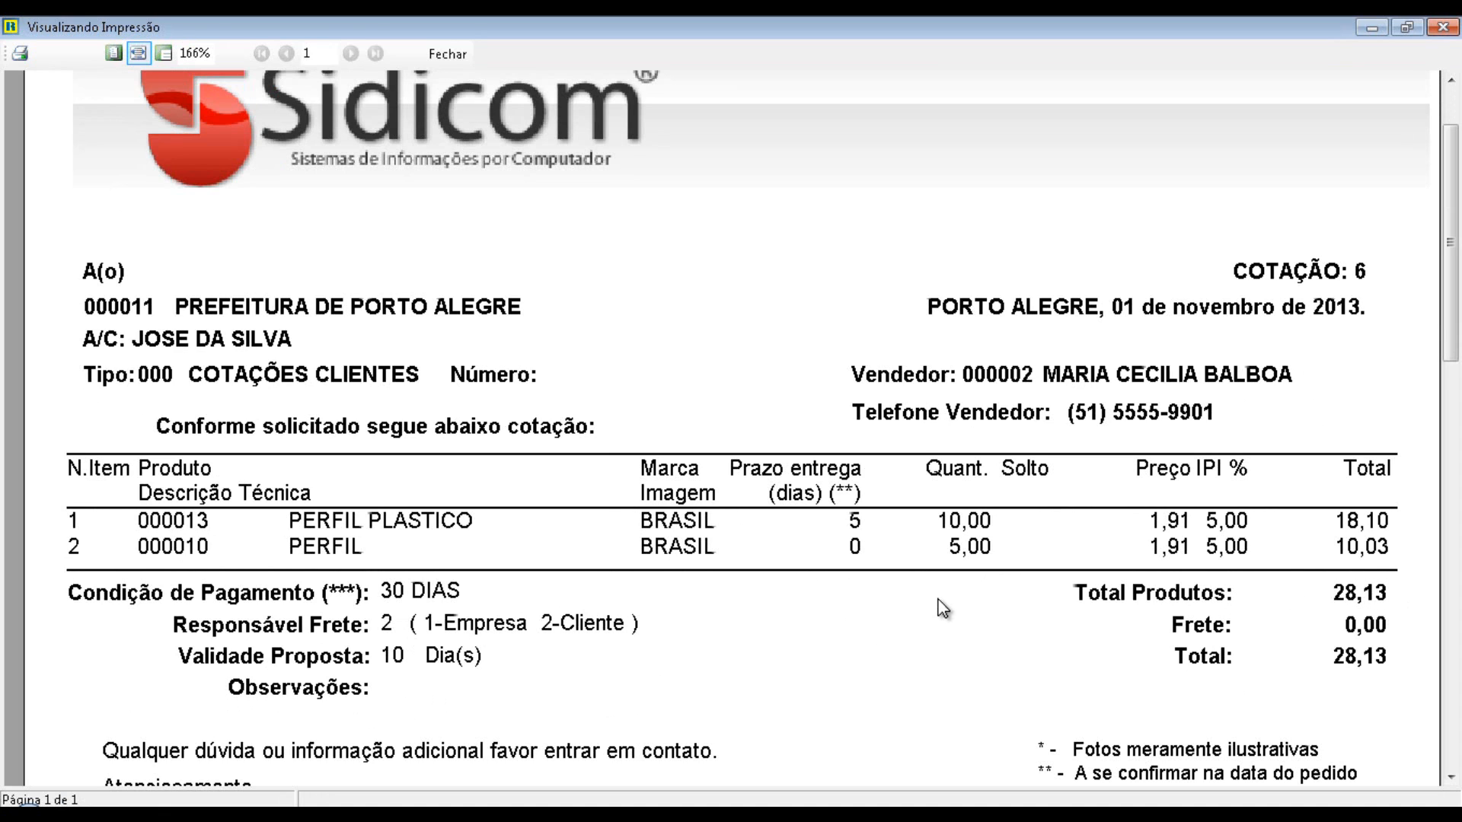
{"action": "scroll", "coordinate": [943, 607], "scroll_direction": "down", "scroll_amount": 4}
{"action": "scroll", "coordinate": [942, 608], "scroll_direction": "up", "scroll_amount": 1}
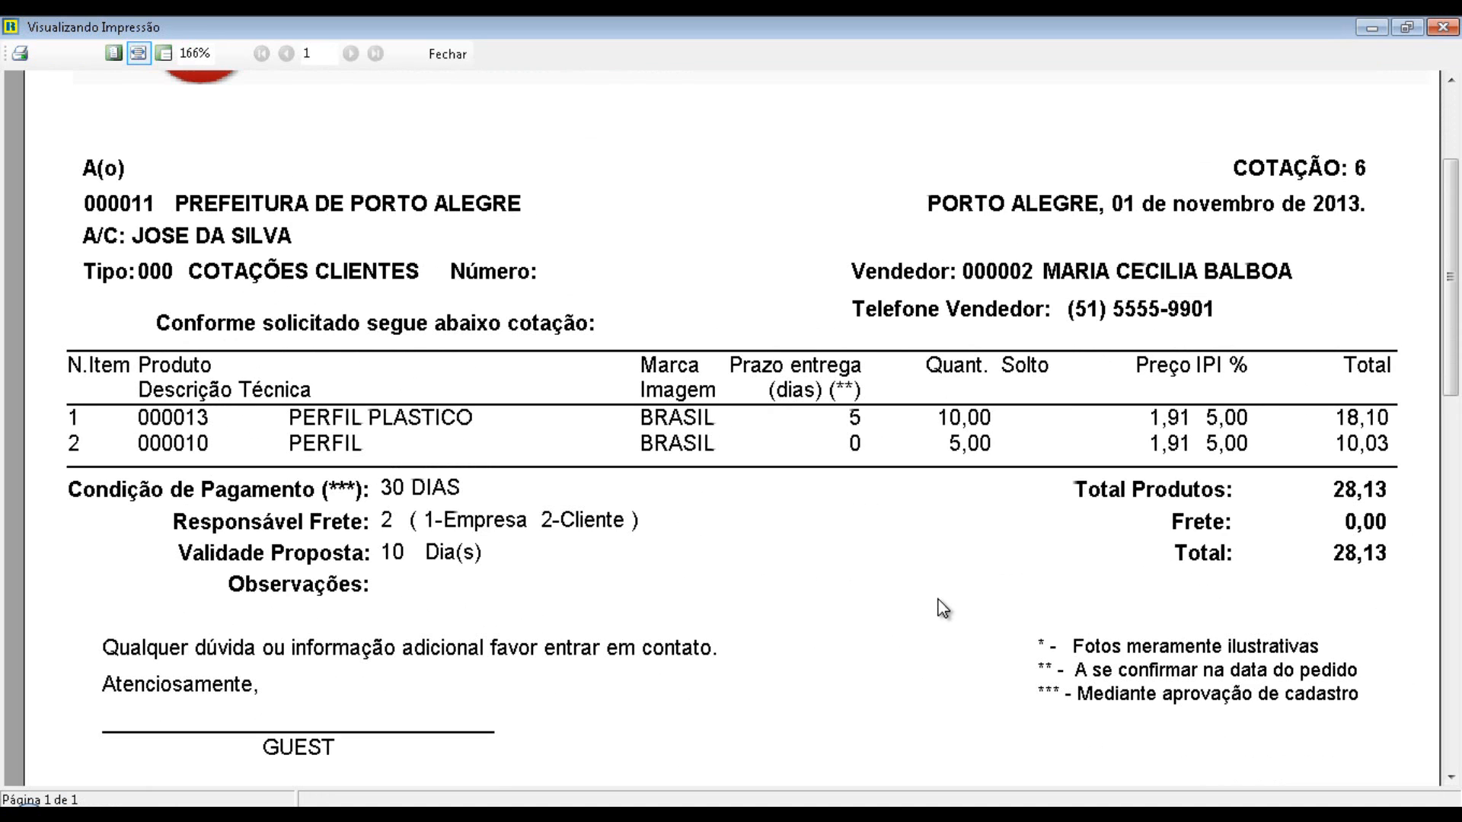
{"action": "scroll", "coordinate": [942, 607], "scroll_direction": "up", "scroll_amount": 2}
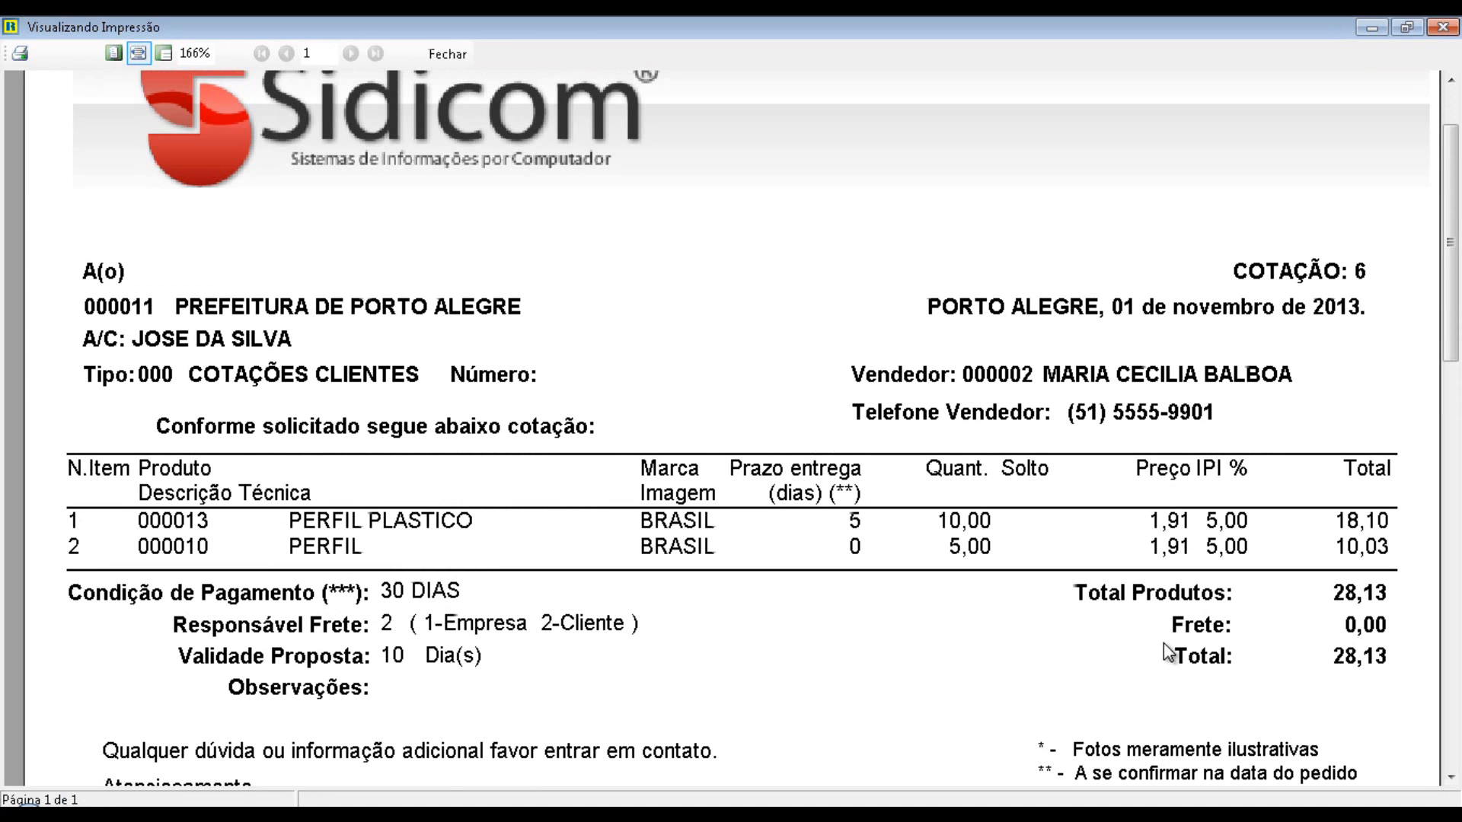
{"action": "scroll", "coordinate": [905, 595], "scroll_direction": "up", "scroll_amount": 2}
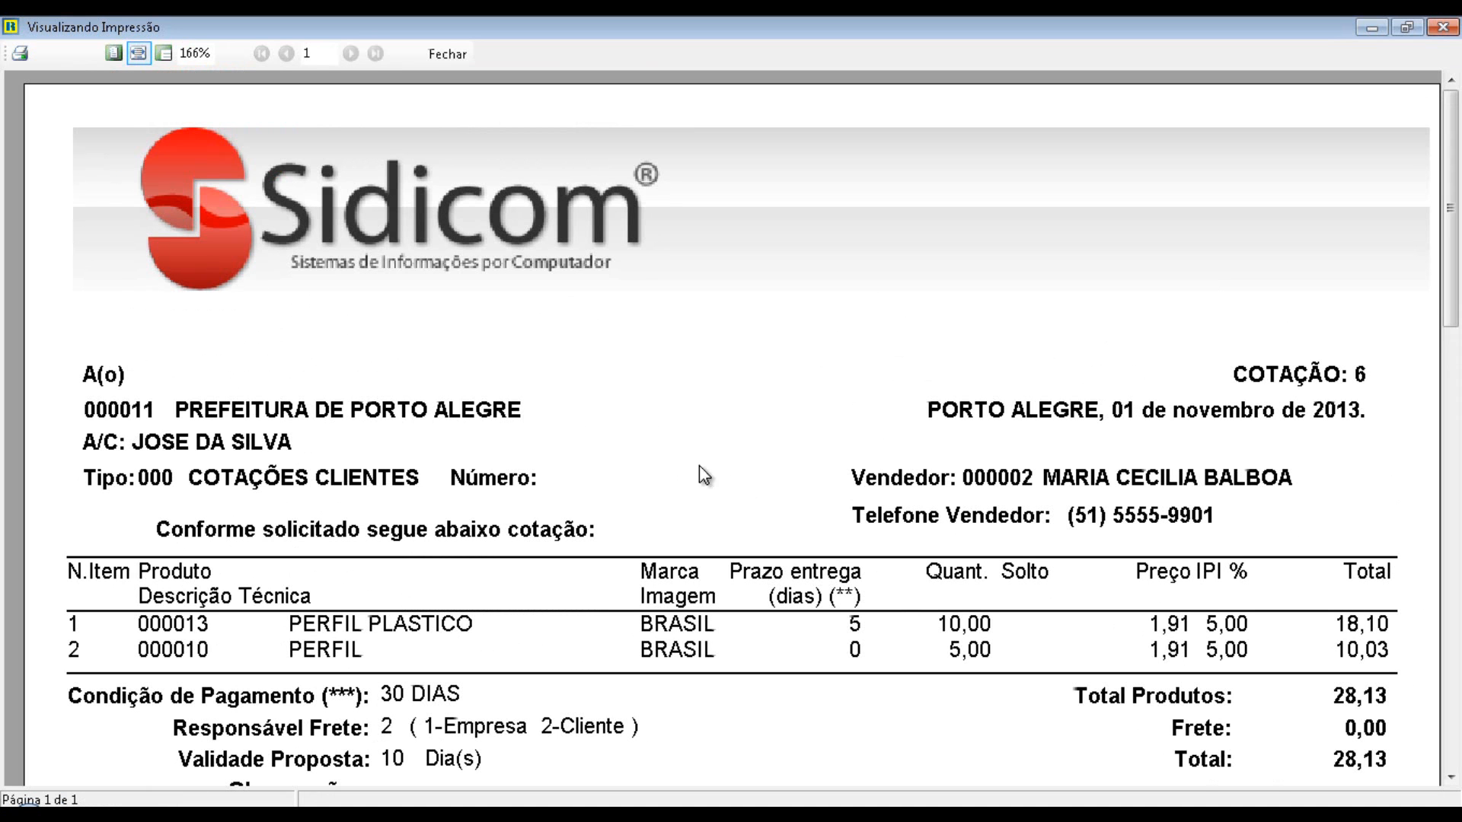
{"action": "left_click", "coordinate": [447, 54]}
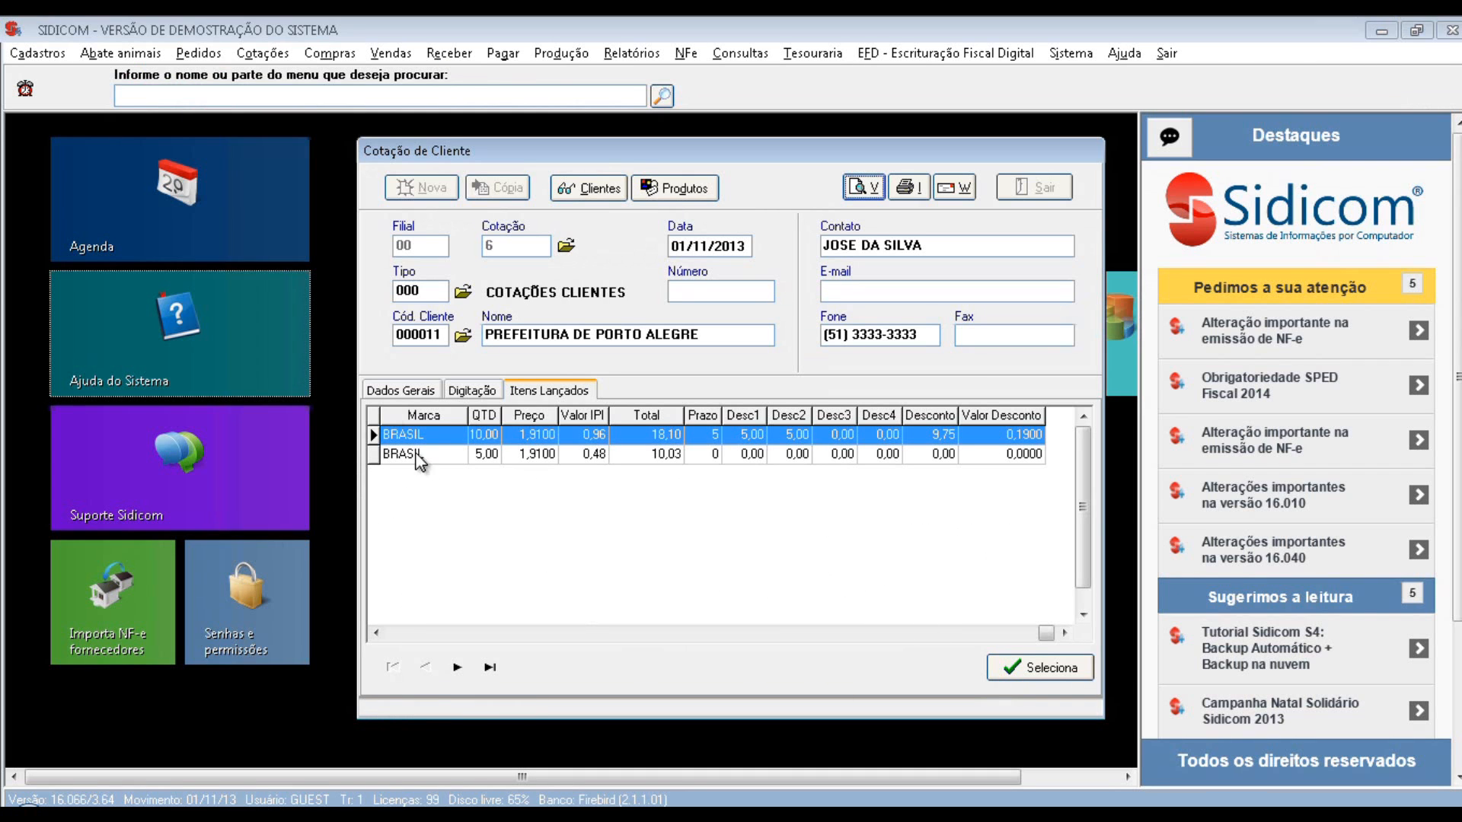
Generate an order from quotation 6 in its general data and confirm the generation
{"action": "left_click", "coordinate": [387, 392]}
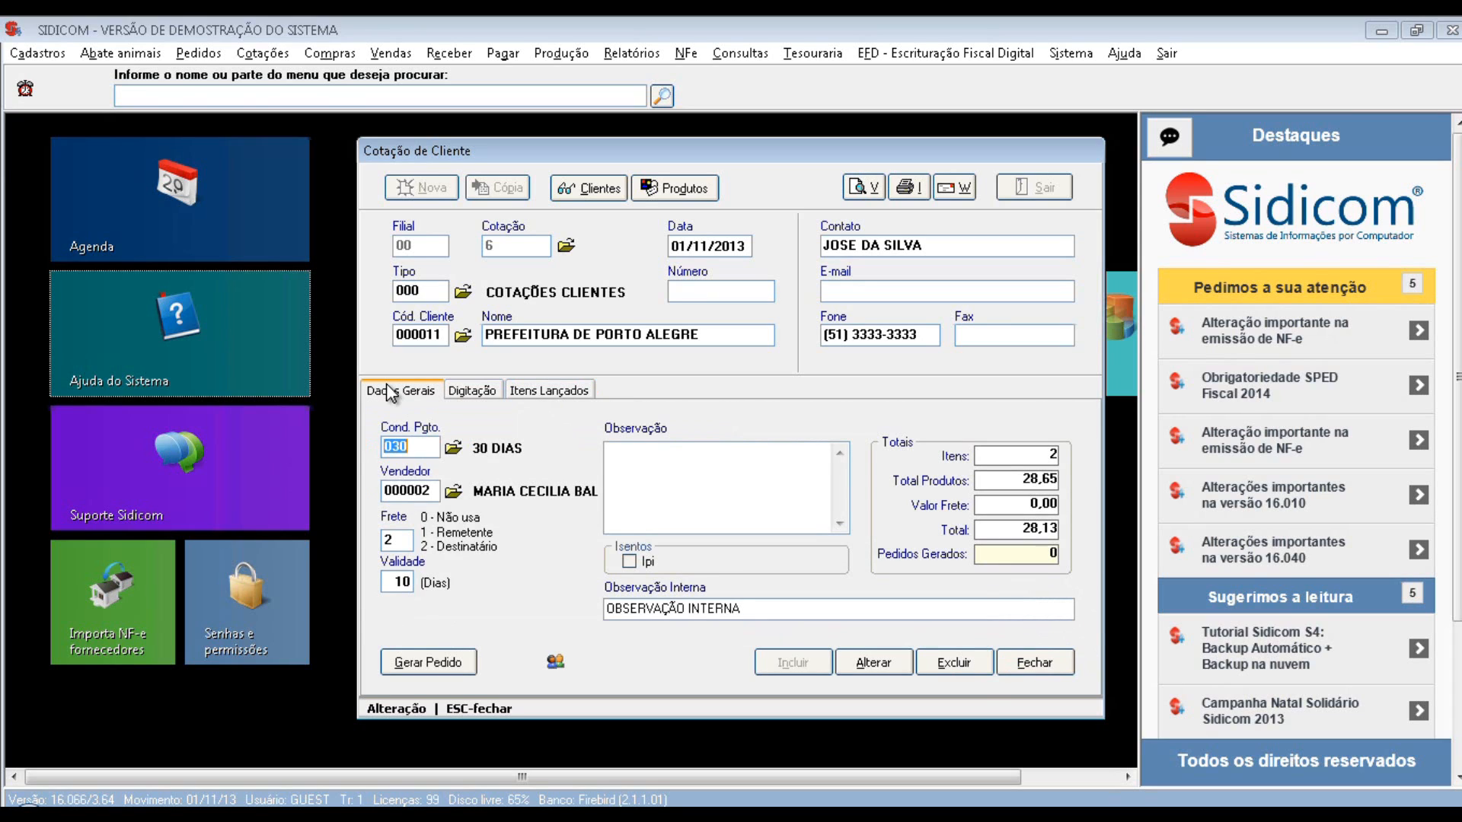
{"action": "left_click", "coordinate": [429, 663]}
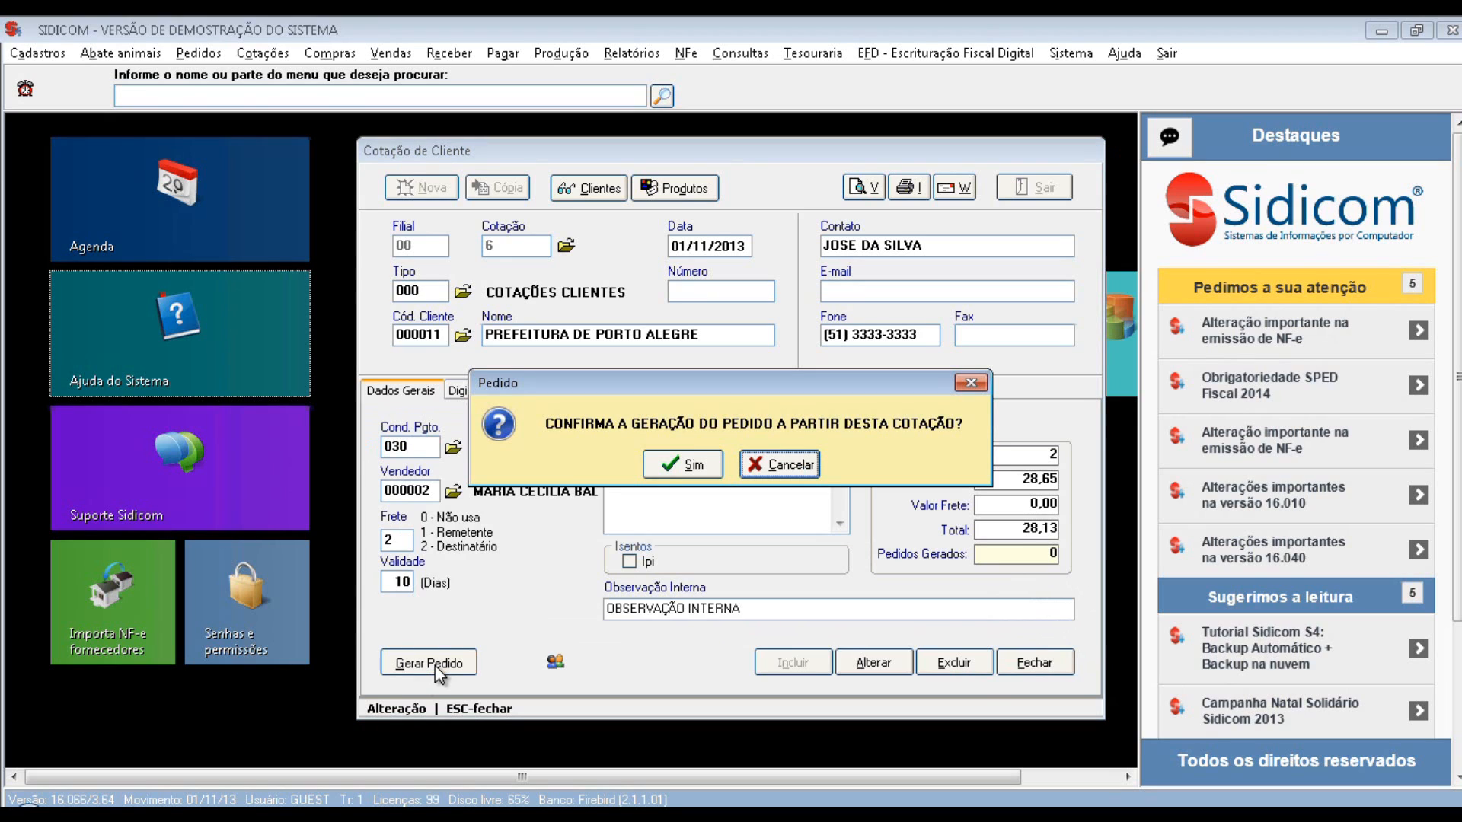
{"action": "left_click", "coordinate": [685, 472]}
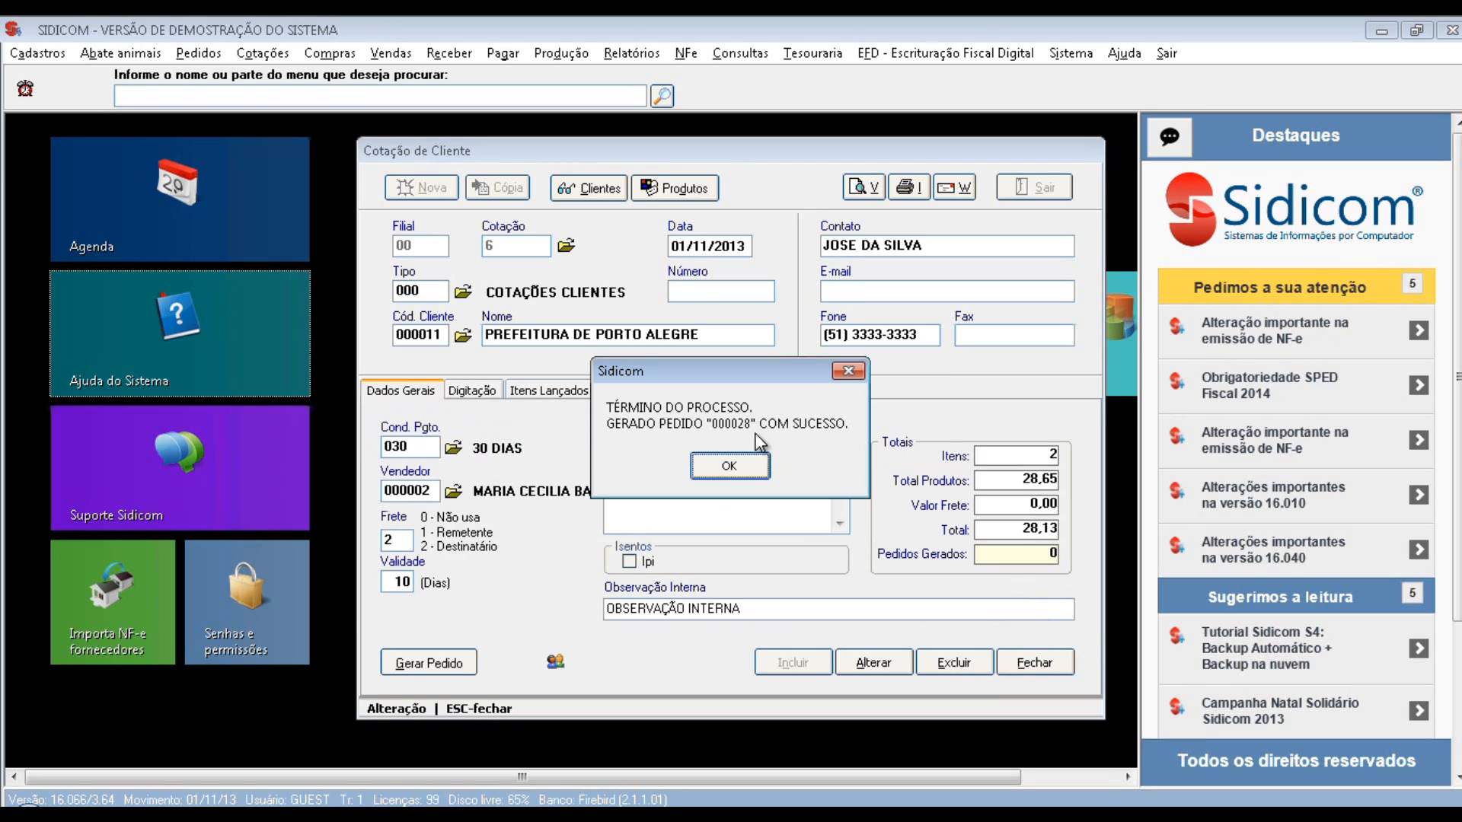
{"action": "left_click", "coordinate": [729, 466]}
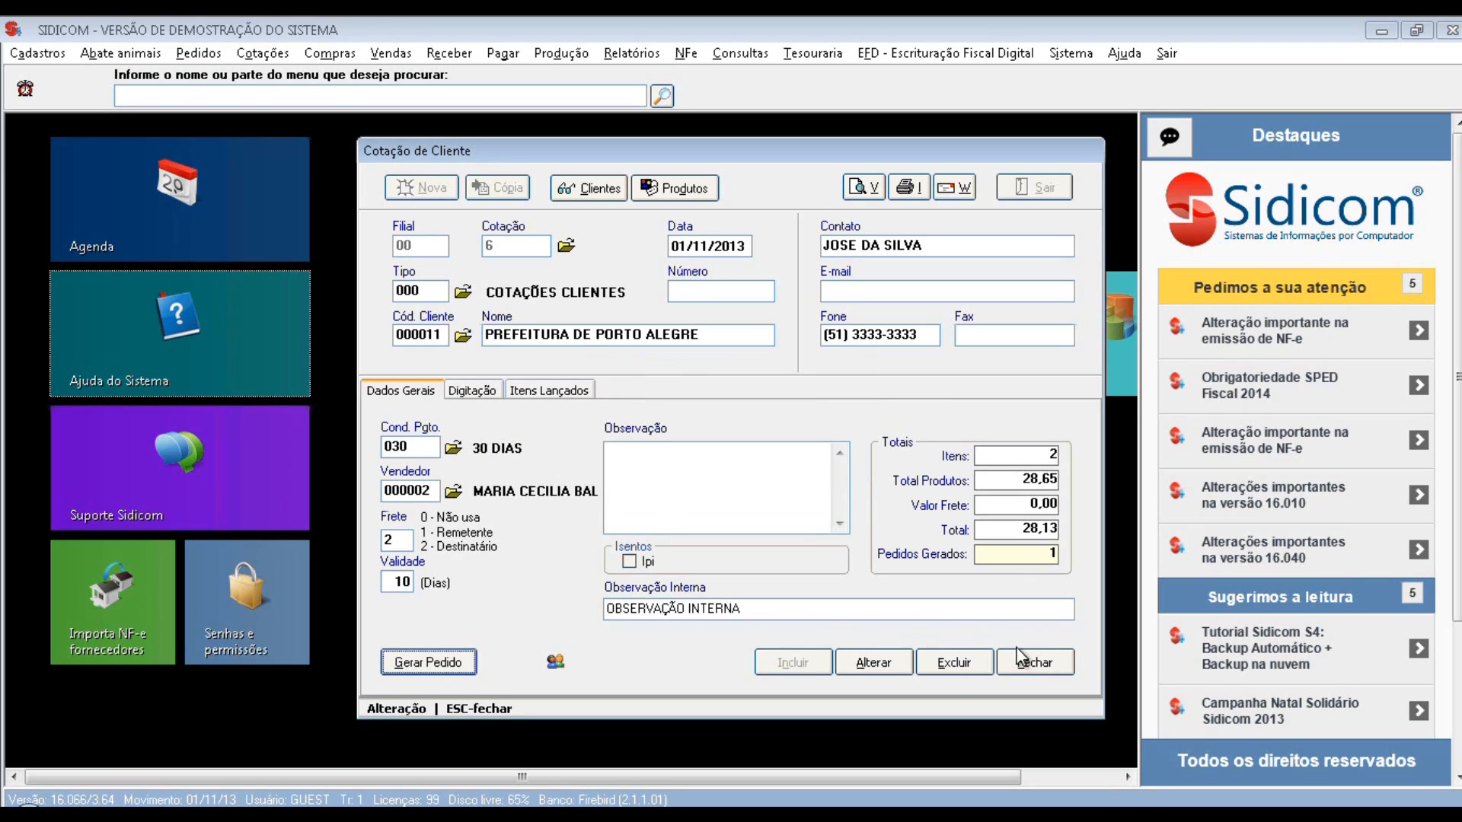
Save the changes to quotation 6 and exit the customer quotation window
{"action": "left_click", "coordinate": [893, 664]}
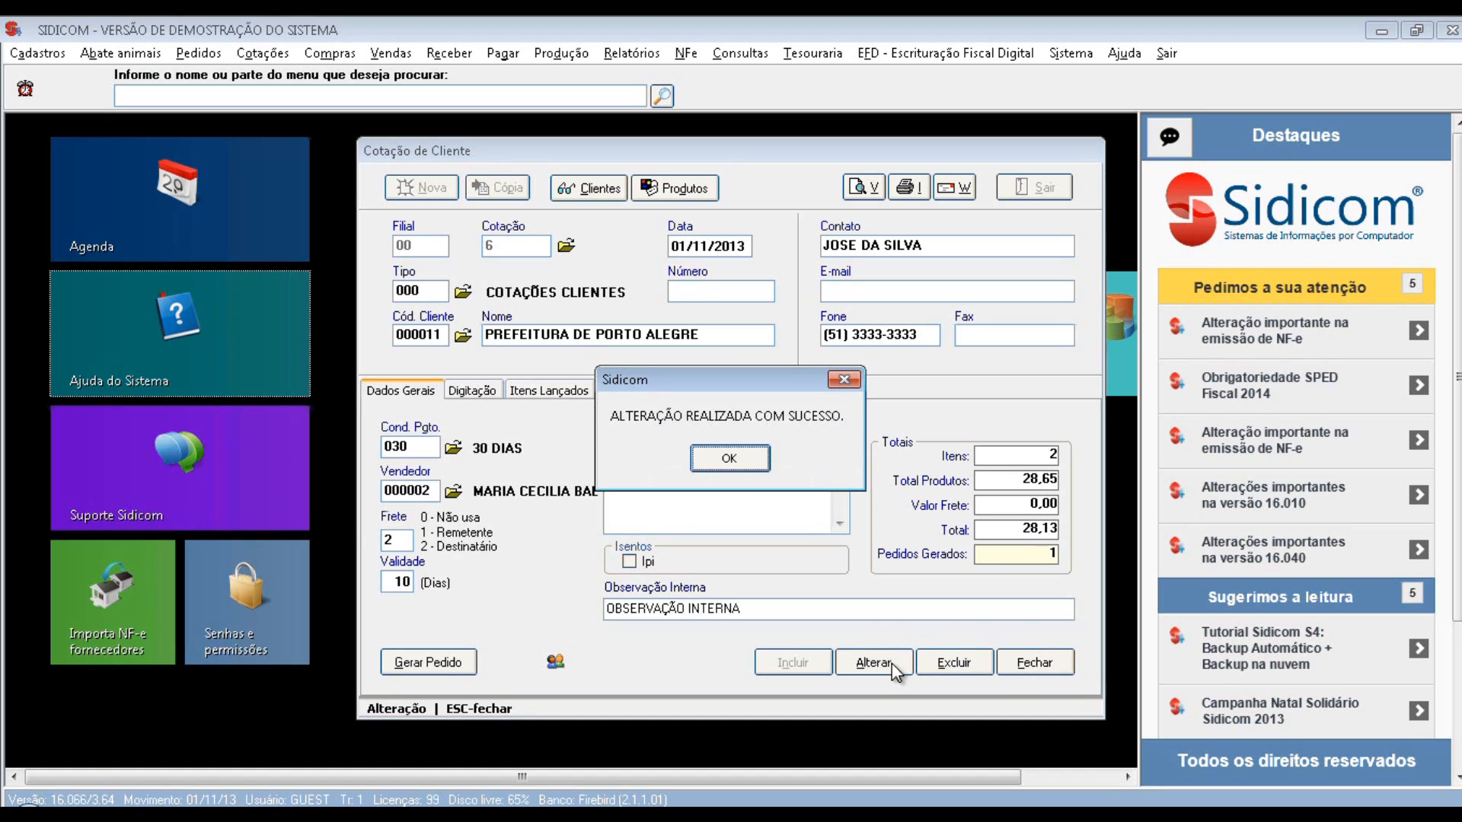
{"action": "left_click", "coordinate": [743, 457]}
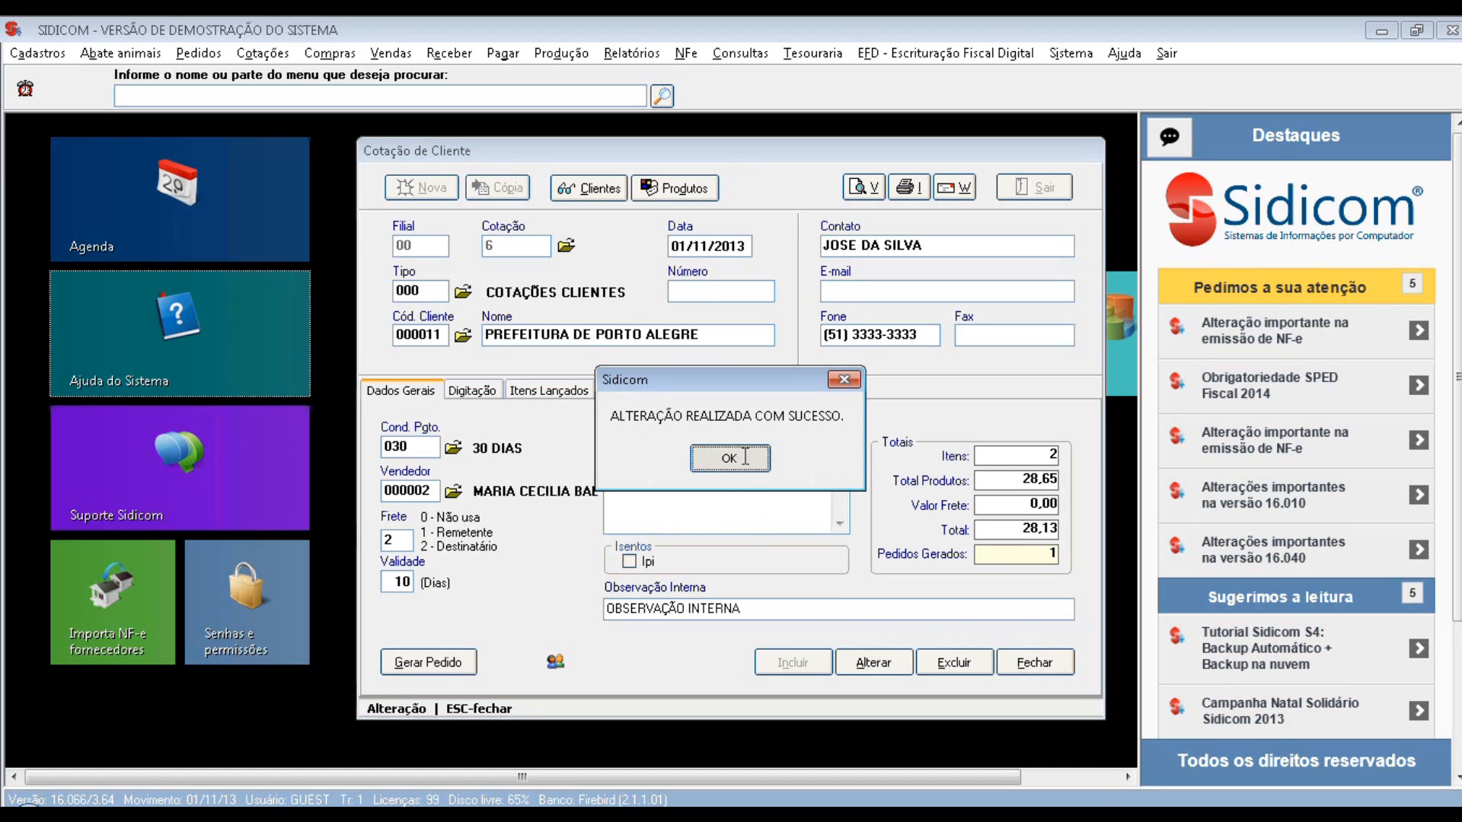
{"action": "left_click", "coordinate": [1034, 659]}
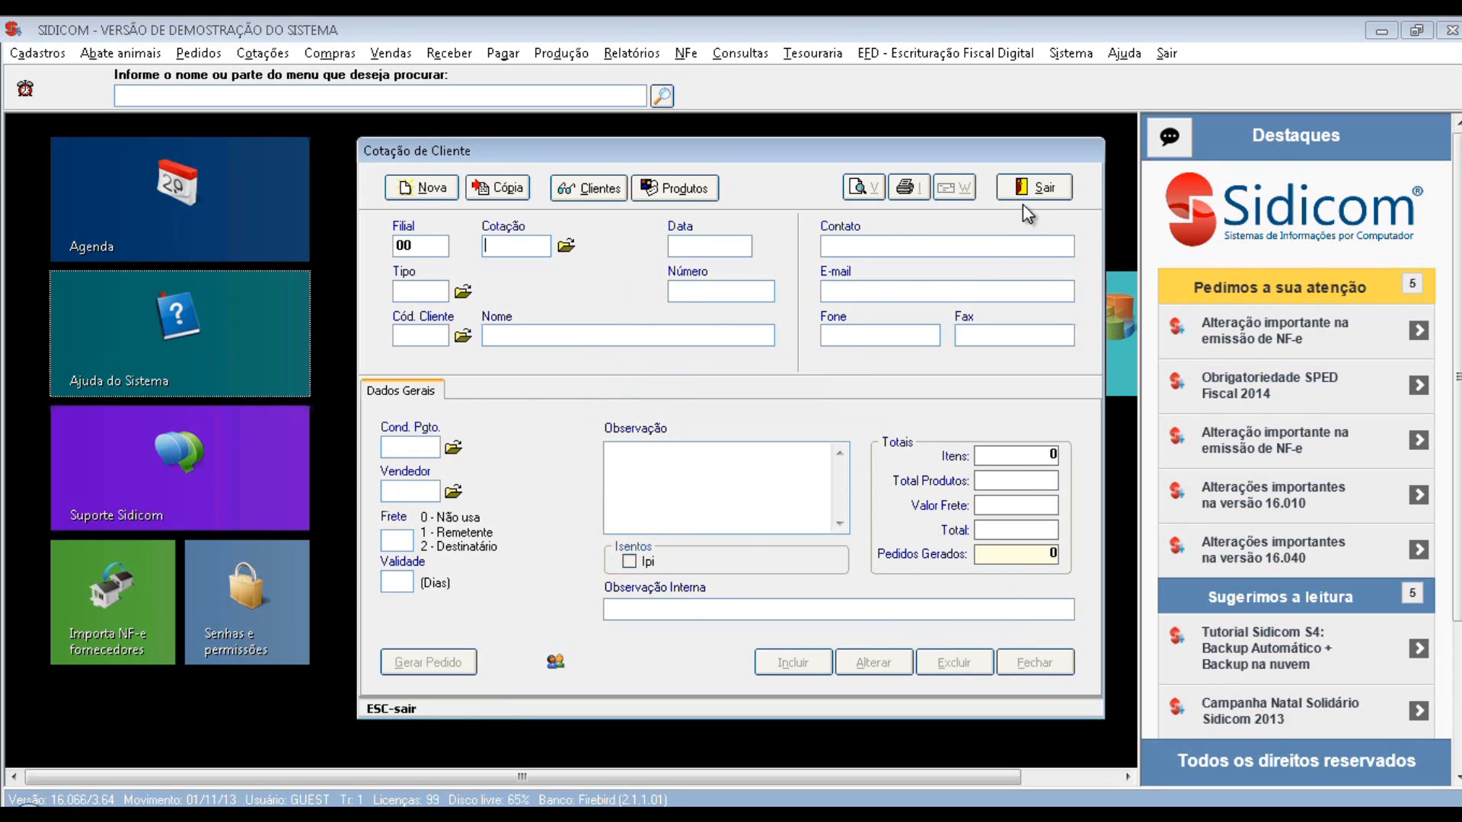
{"action": "left_click", "coordinate": [1041, 189]}
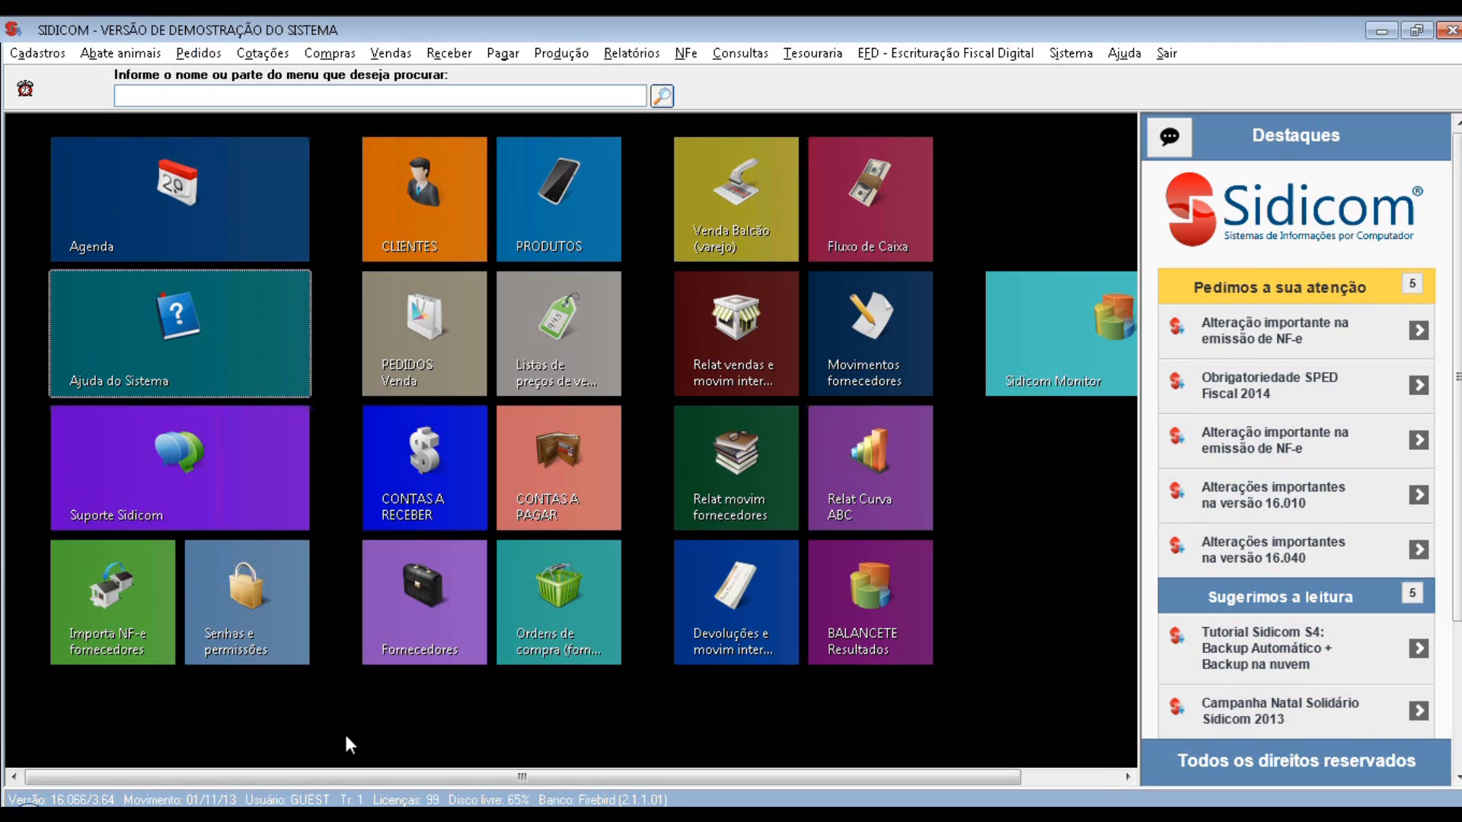
Open the order generated from quotation 6 in the order entry window by its order number
{"action": "left_click", "coordinate": [208, 52]}
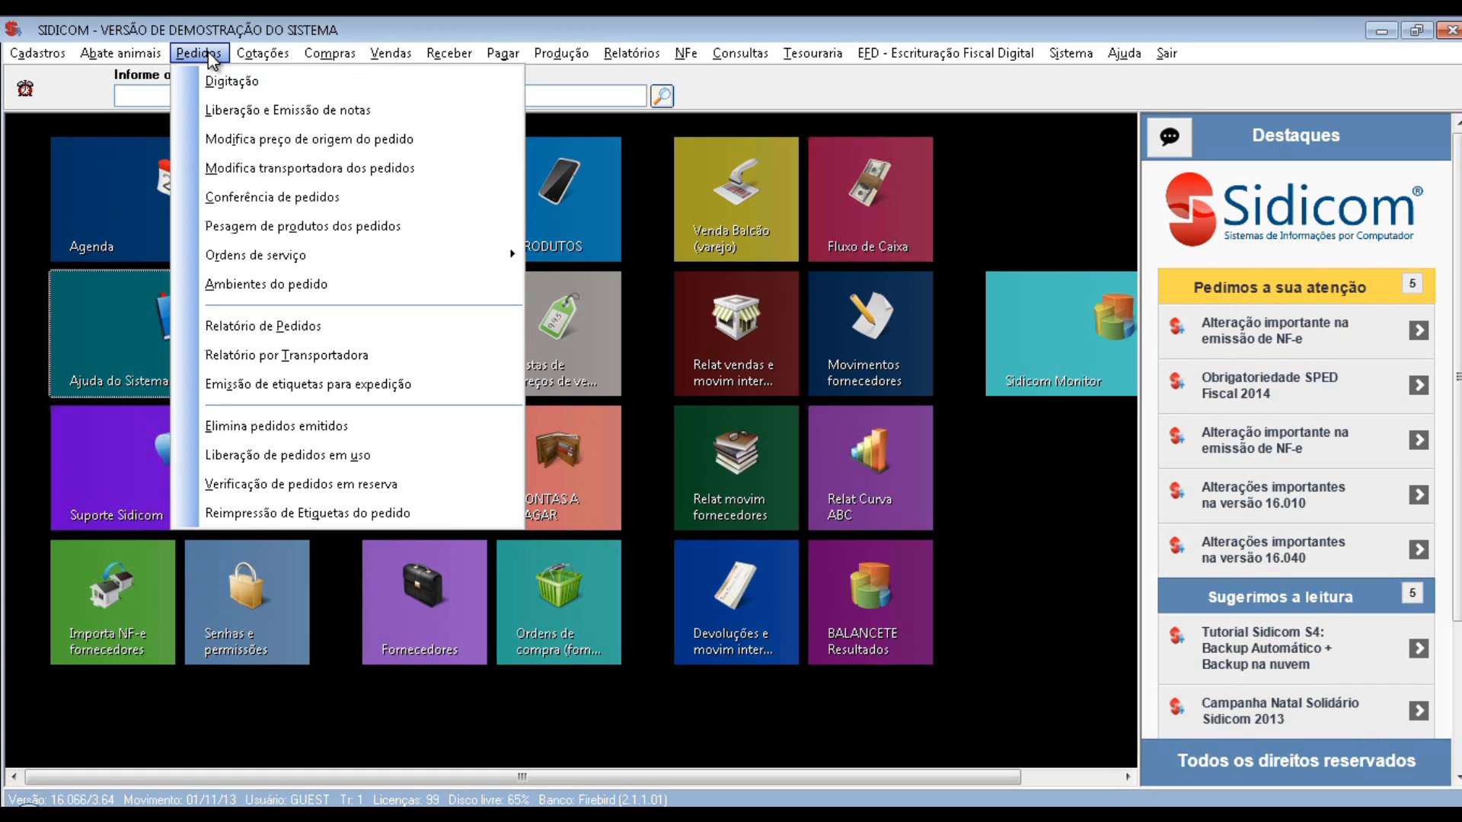
{"action": "left_click", "coordinate": [207, 52]}
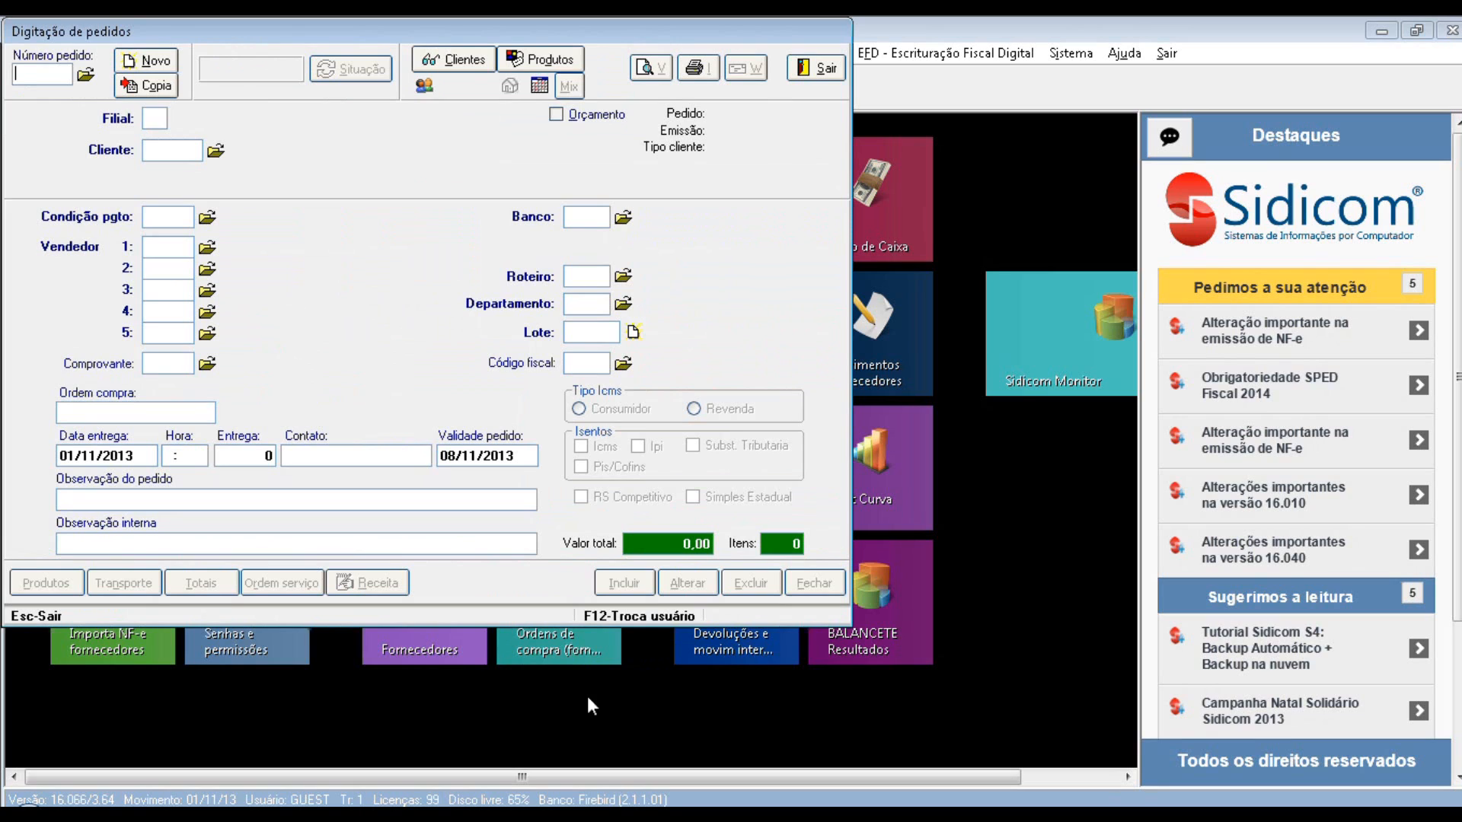
{"action": "type", "text": "28"}
{"action": "key", "text": "Return"}
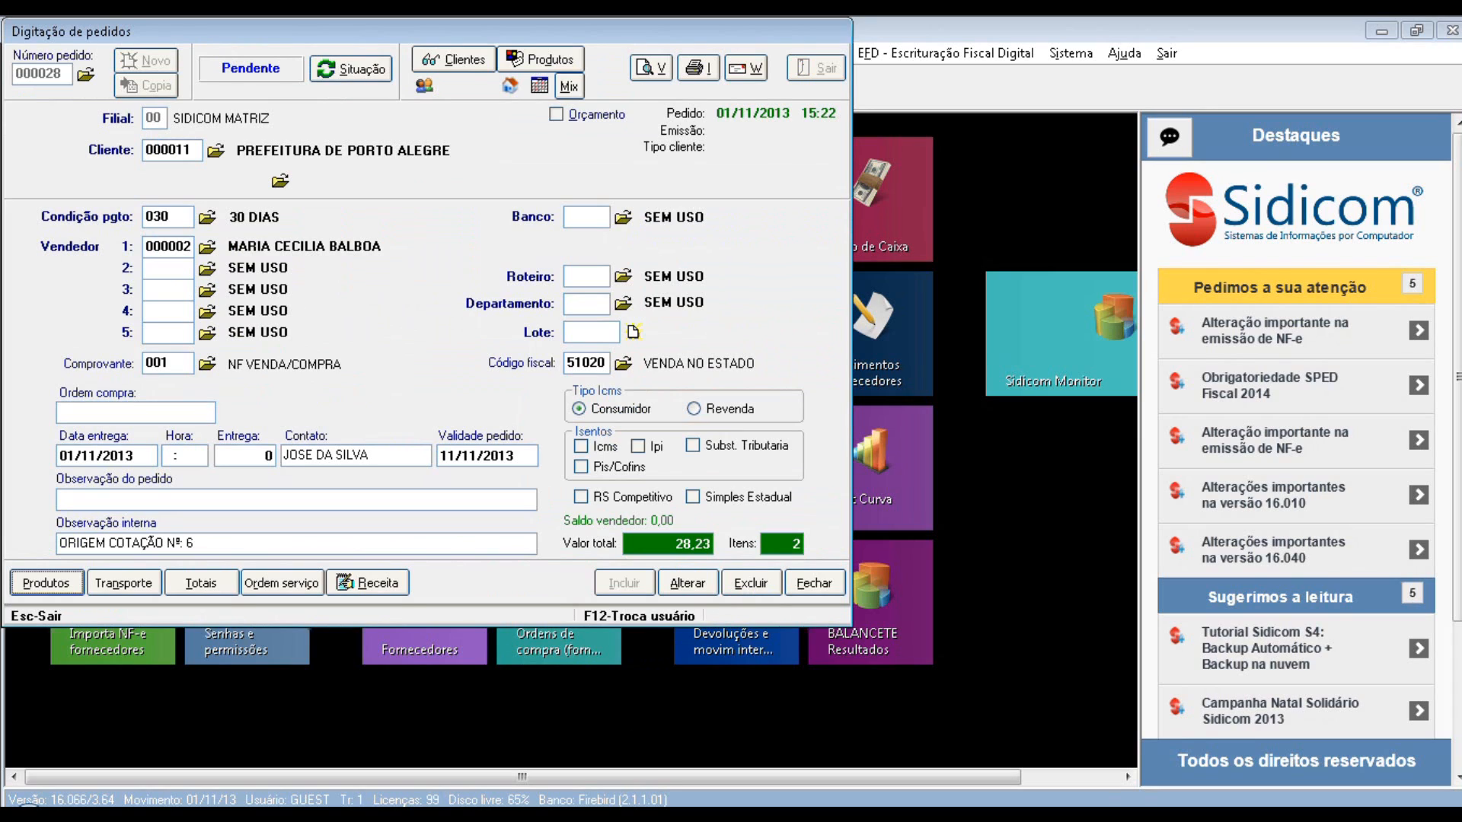
Consult section 3.2.2, Geração de Pedidos, in the Word procedure, and review the order's status options in Sidicom without changing them
{"action": "left_click", "coordinate": [584, 815]}
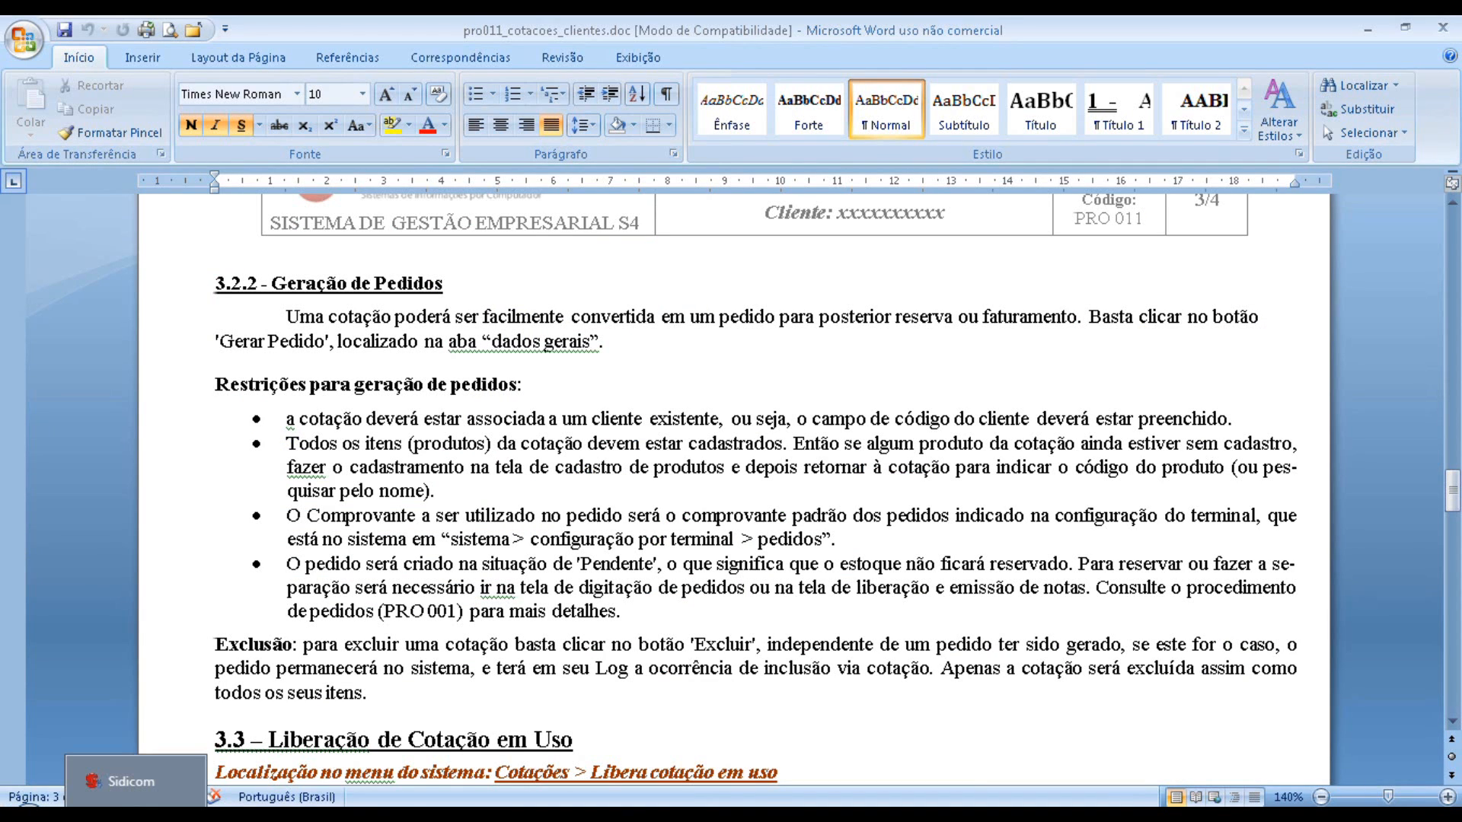
{"action": "left_click", "coordinate": [136, 815]}
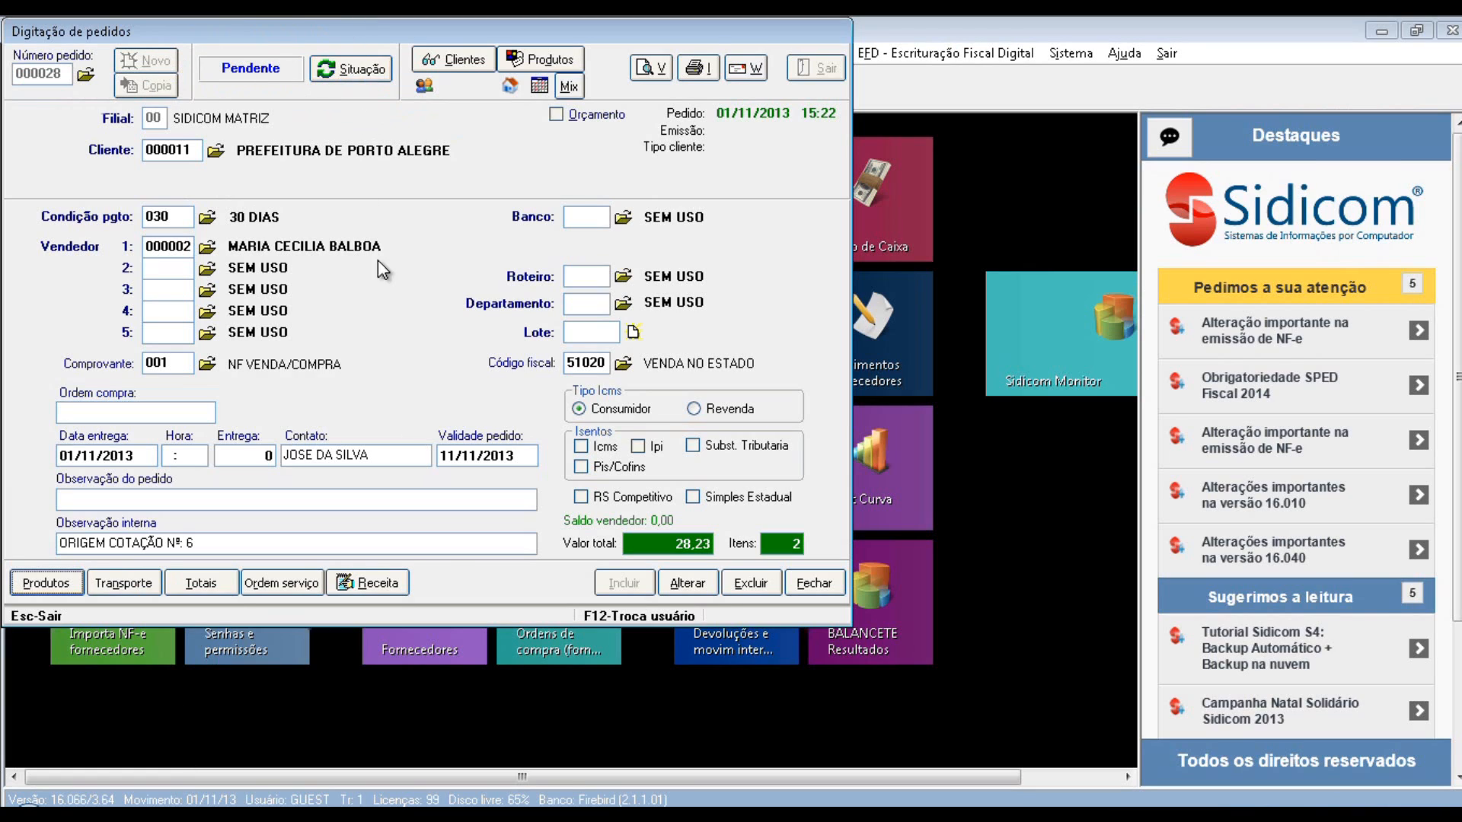
{"action": "left_click", "coordinate": [358, 70]}
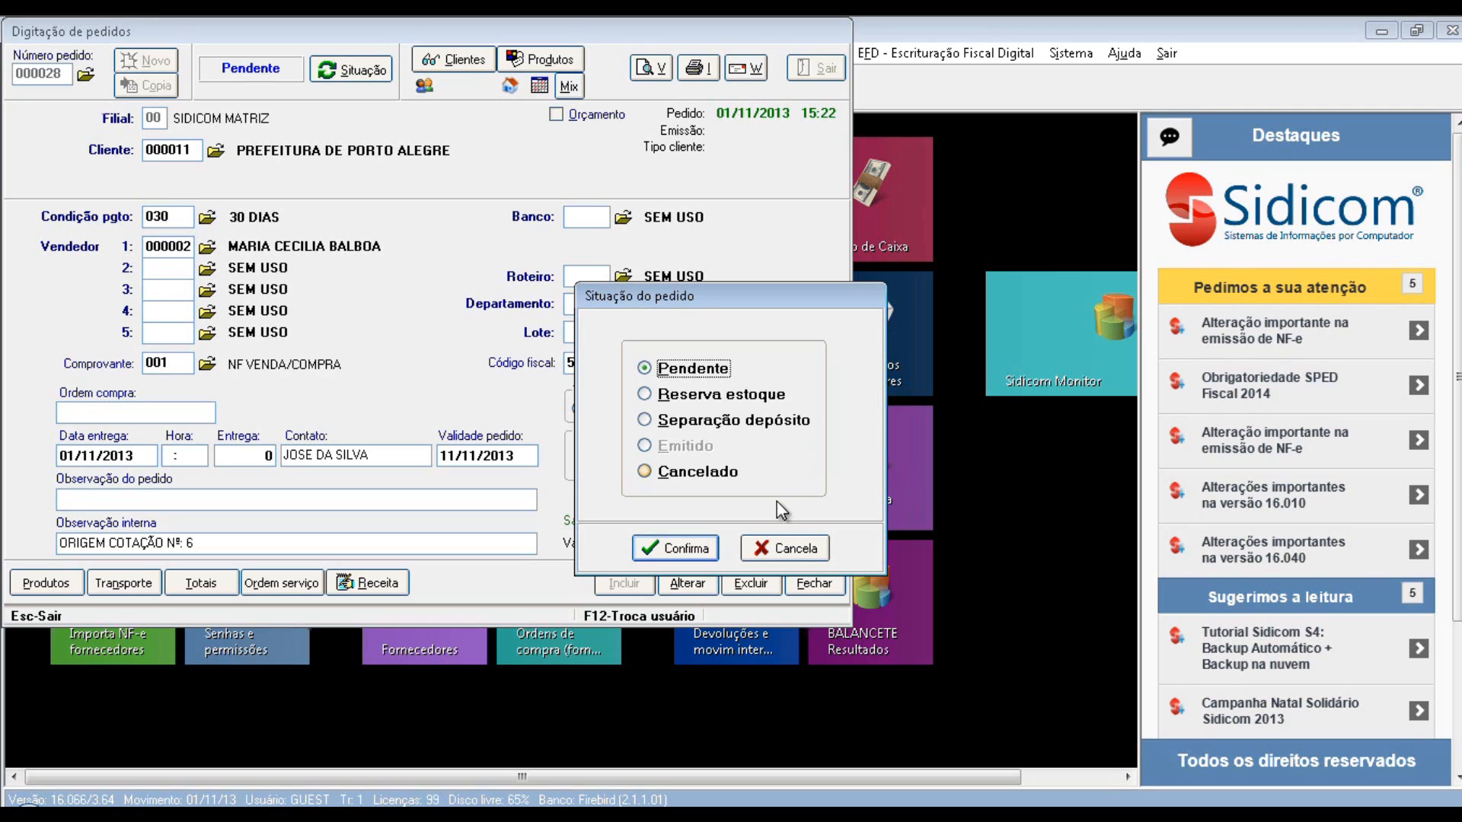
{"action": "left_click", "coordinate": [793, 558]}
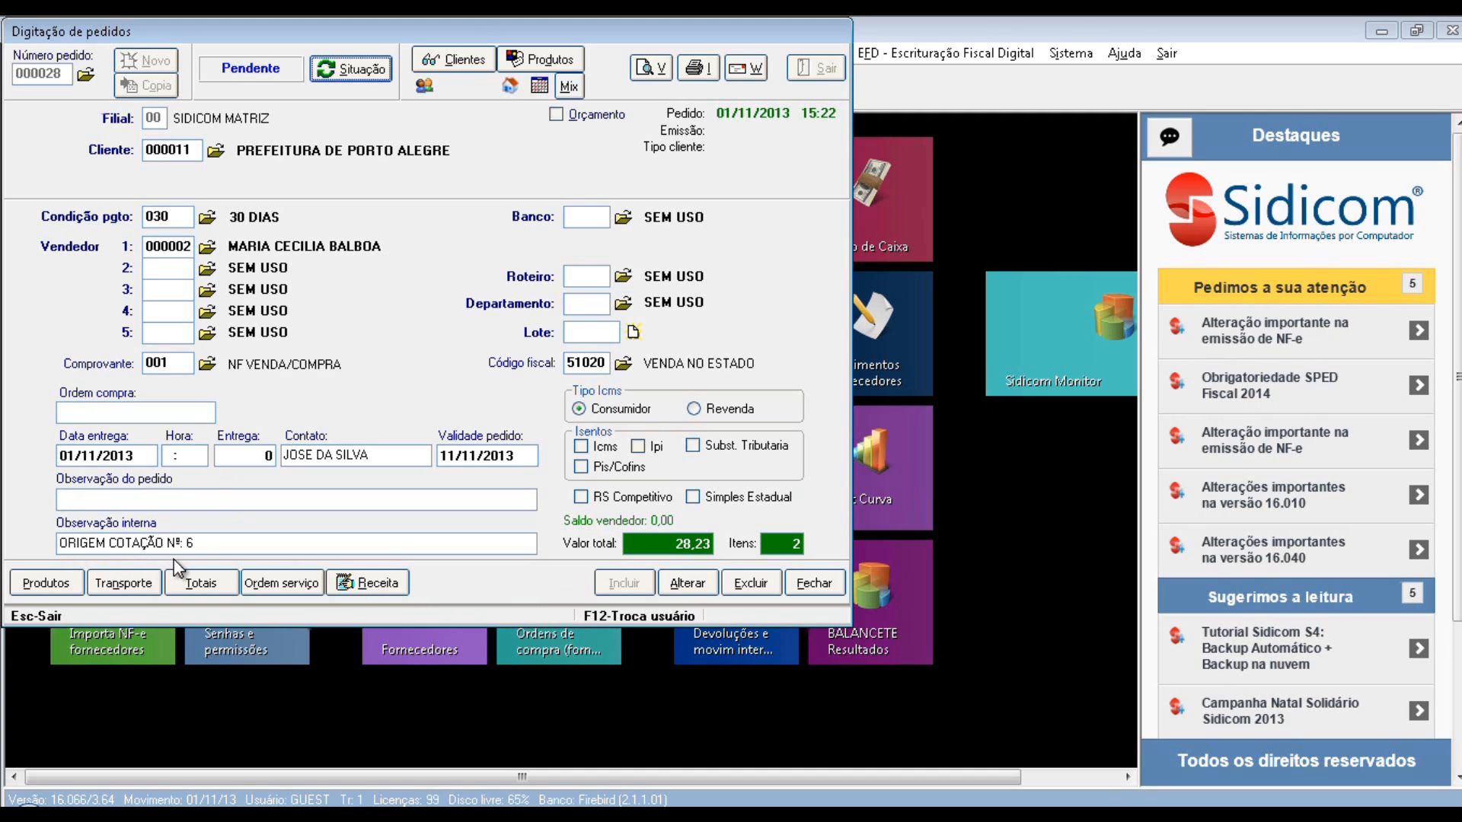
Check the products entered in the generated order and read through its print preview down to the totals
{"action": "left_click", "coordinate": [67, 582]}
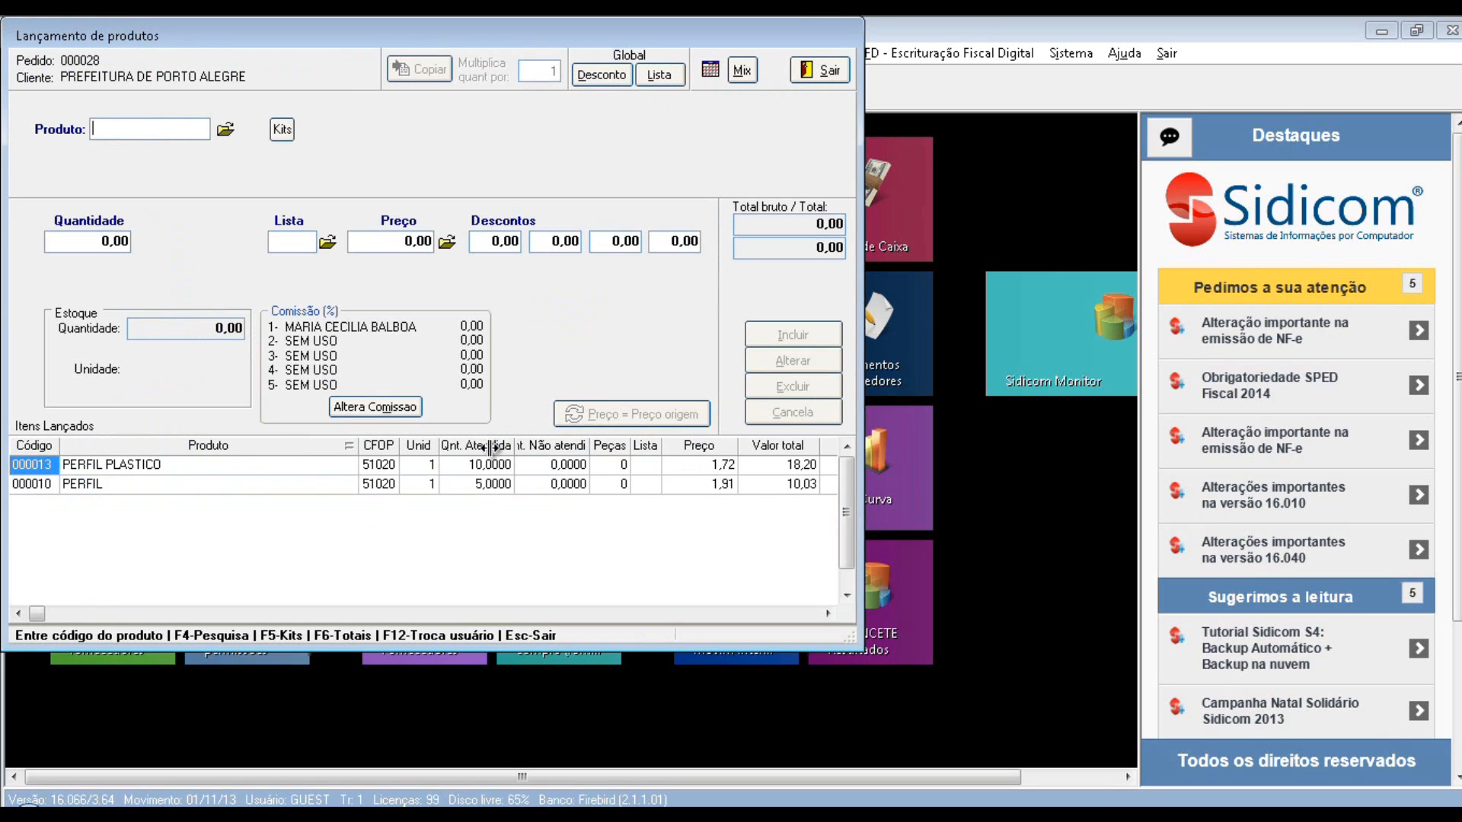
{"action": "left_click", "coordinate": [828, 71]}
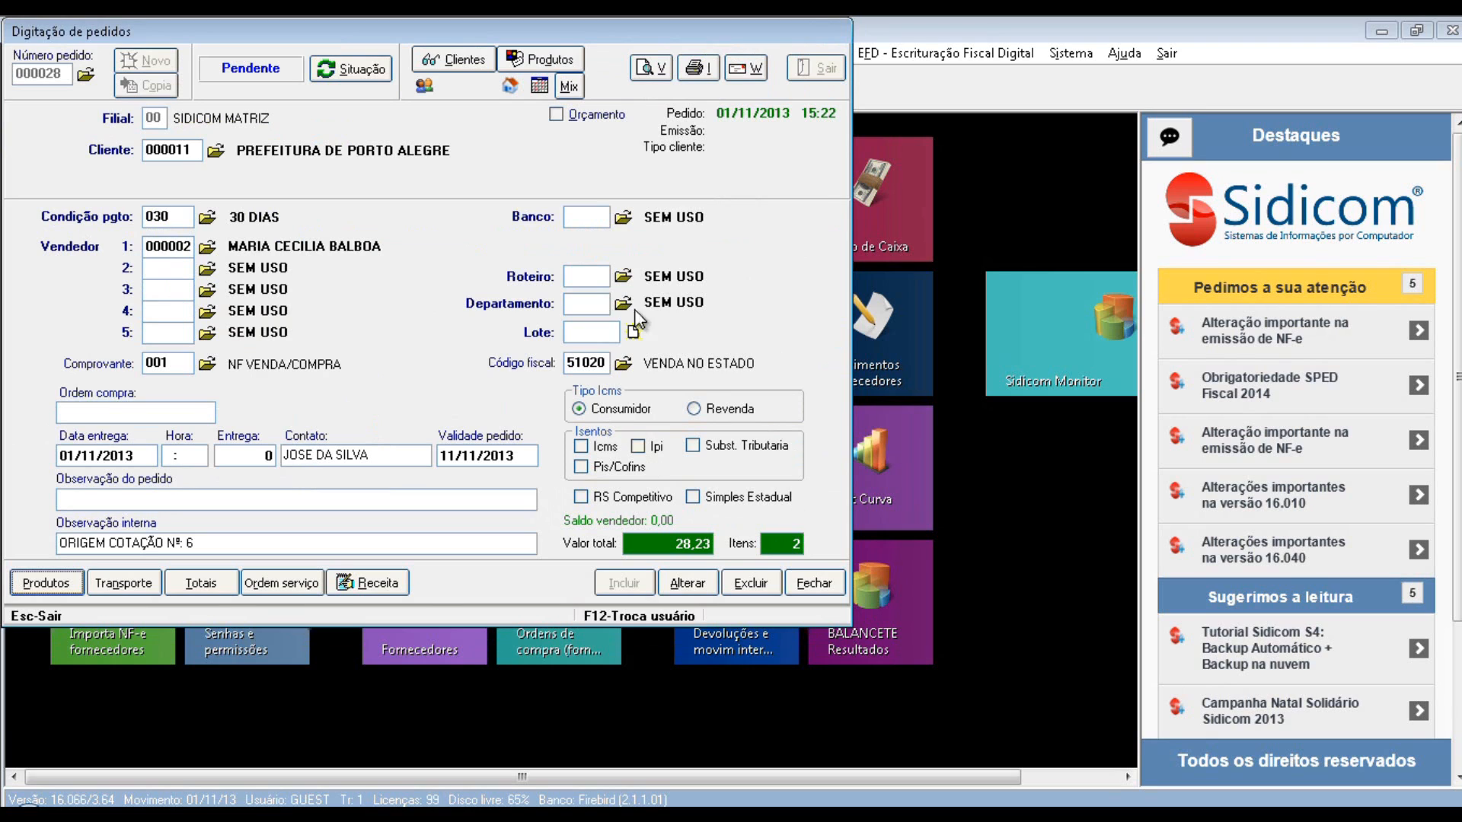
{"action": "left_click", "coordinate": [656, 73]}
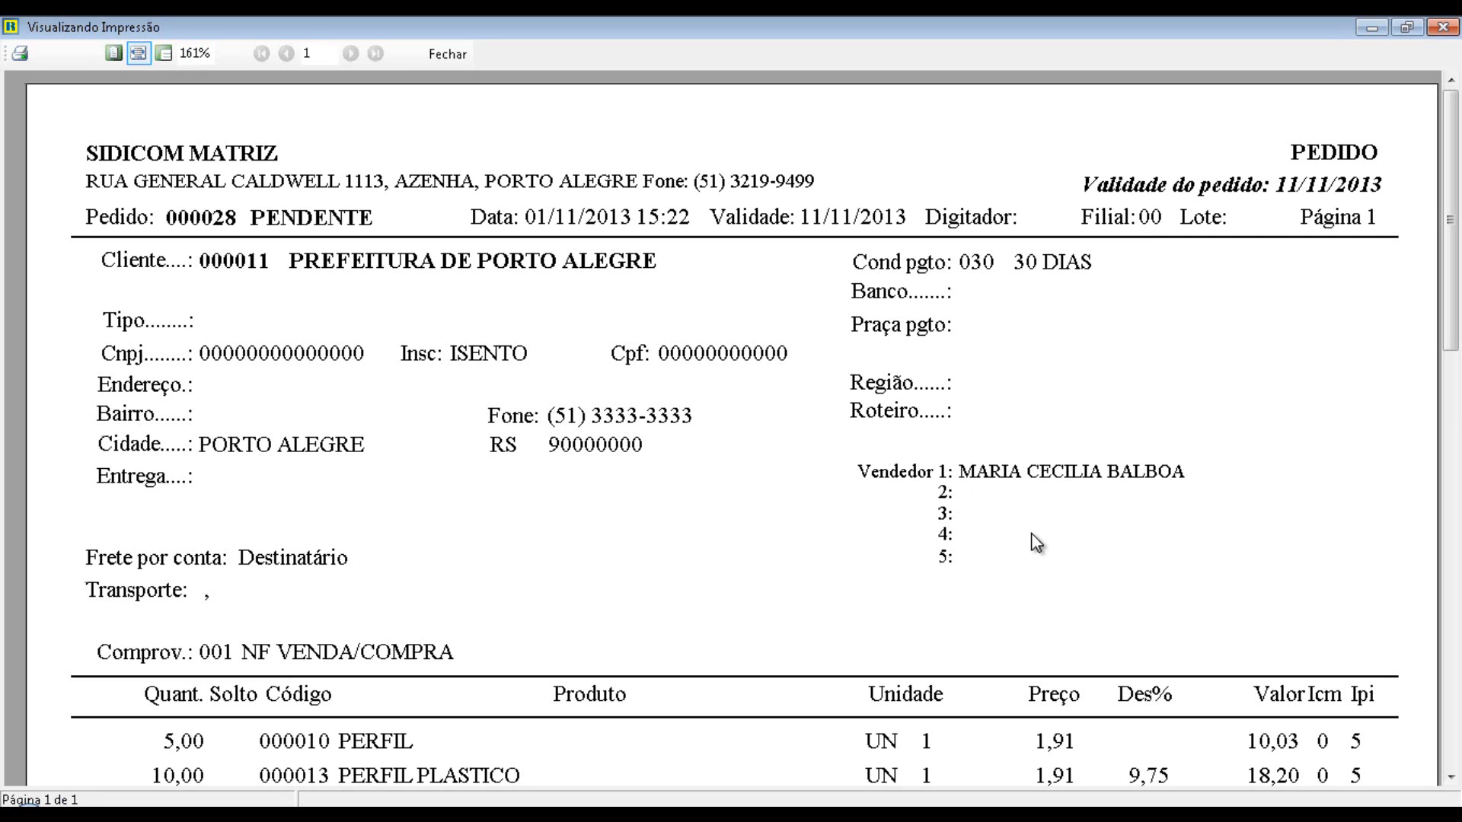
{"action": "scroll", "coordinate": [1036, 542], "scroll_direction": "down", "scroll_amount": 4}
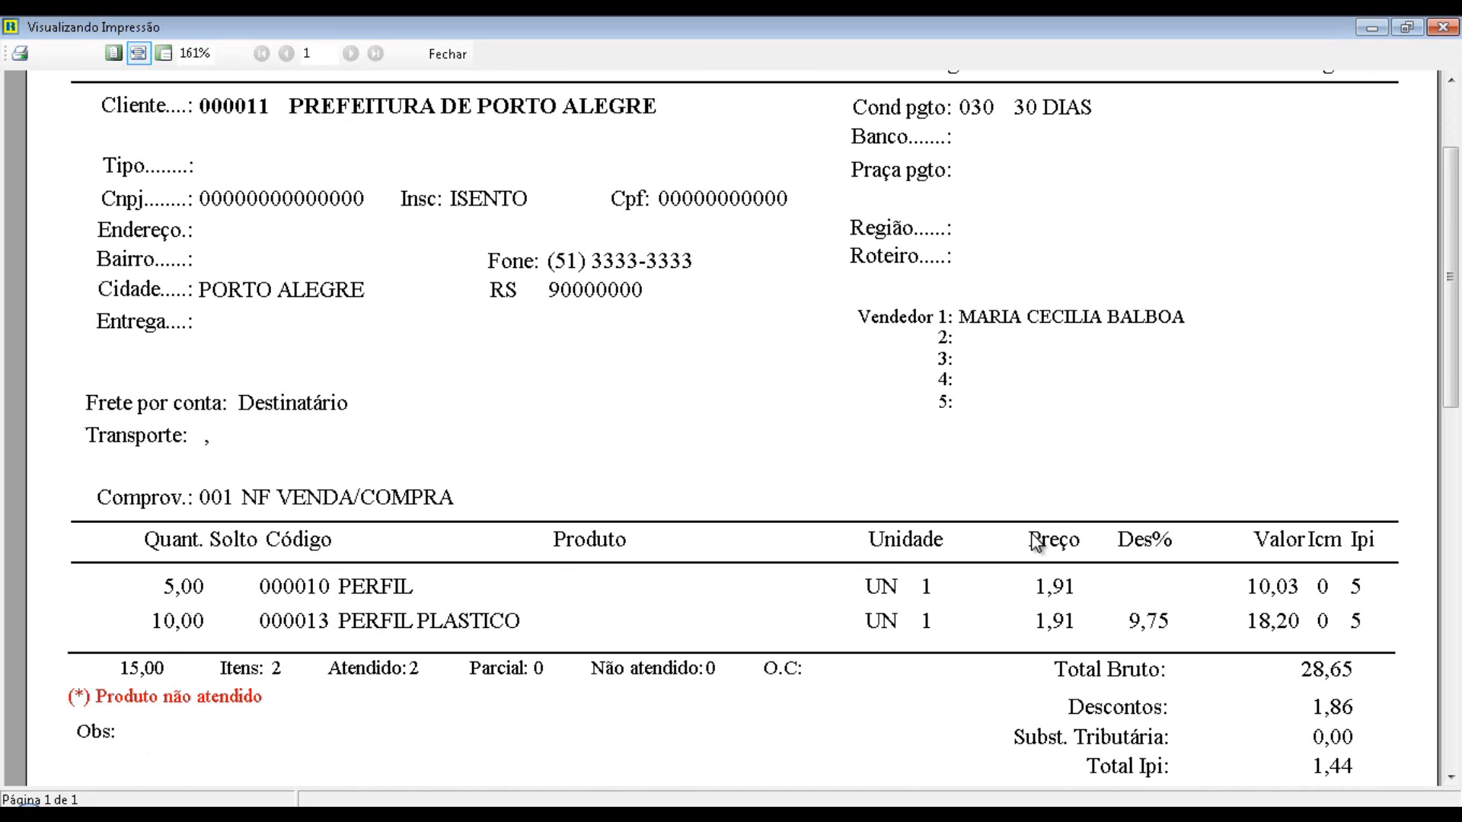
{"action": "scroll", "coordinate": [1037, 504], "scroll_direction": "down", "scroll_amount": 1}
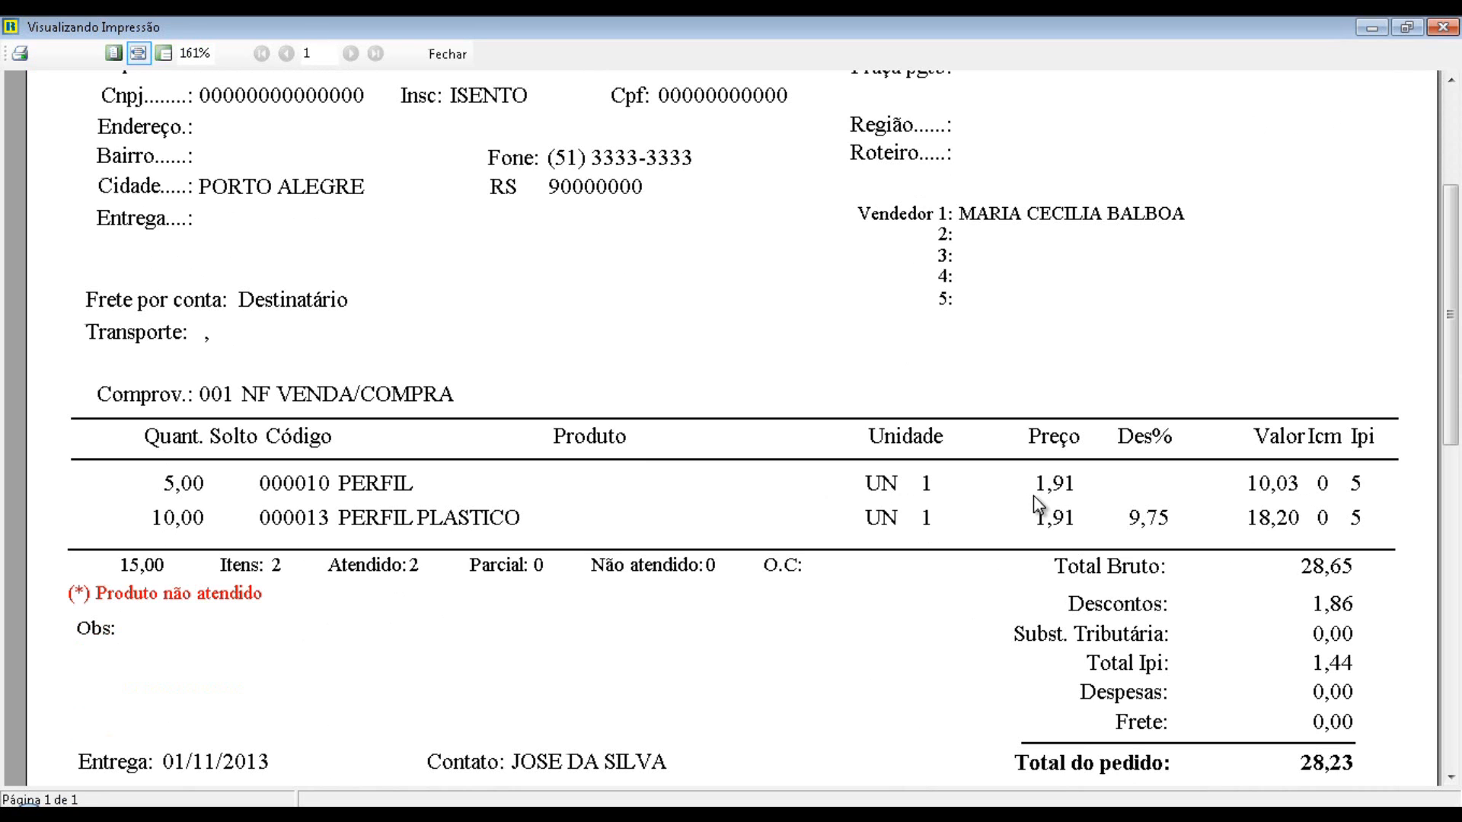
{"action": "scroll", "coordinate": [1034, 495], "scroll_direction": "down", "scroll_amount": 2}
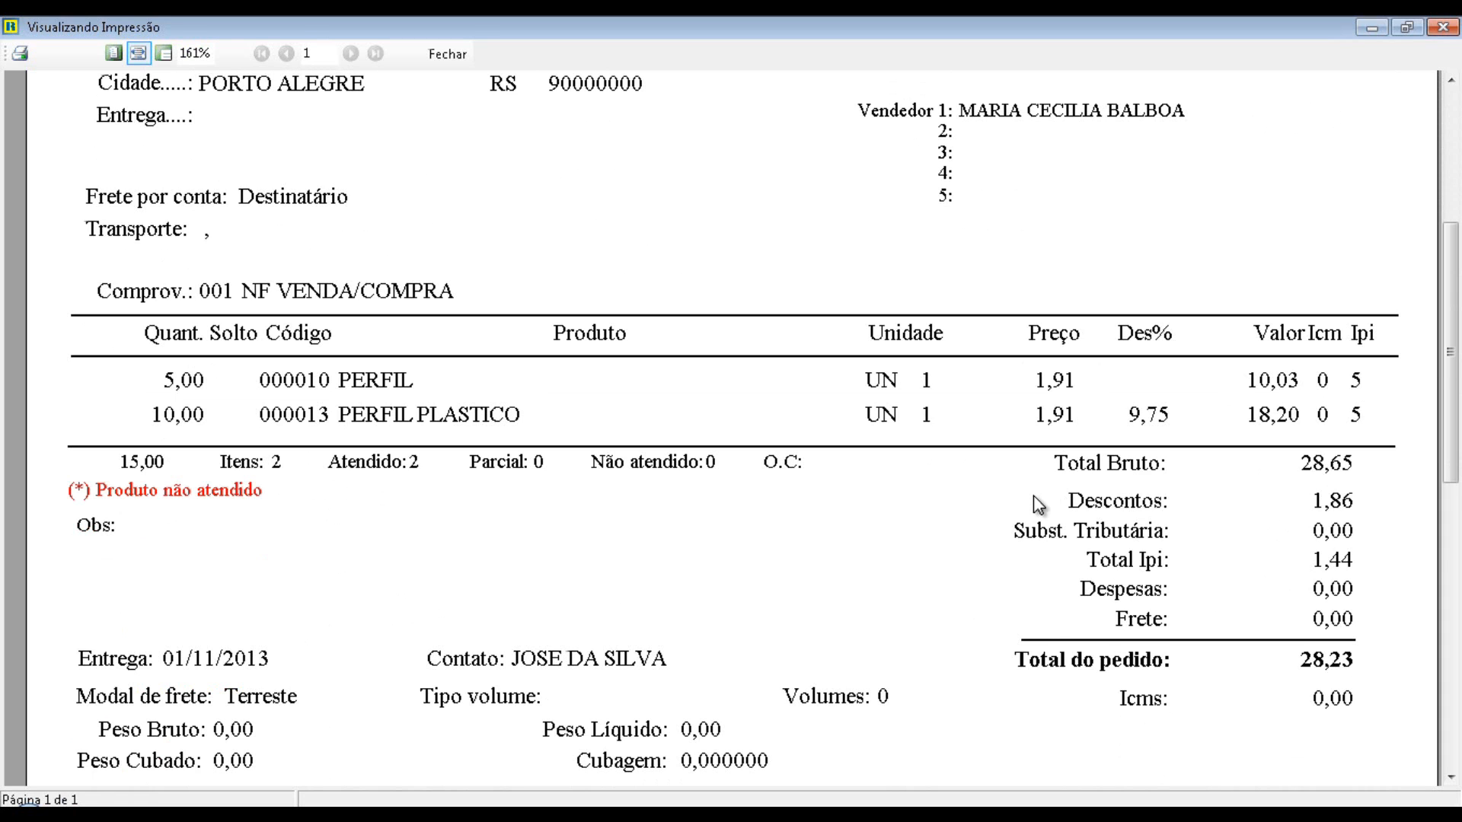
{"action": "scroll", "coordinate": [1036, 504], "scroll_direction": "down", "scroll_amount": 12}
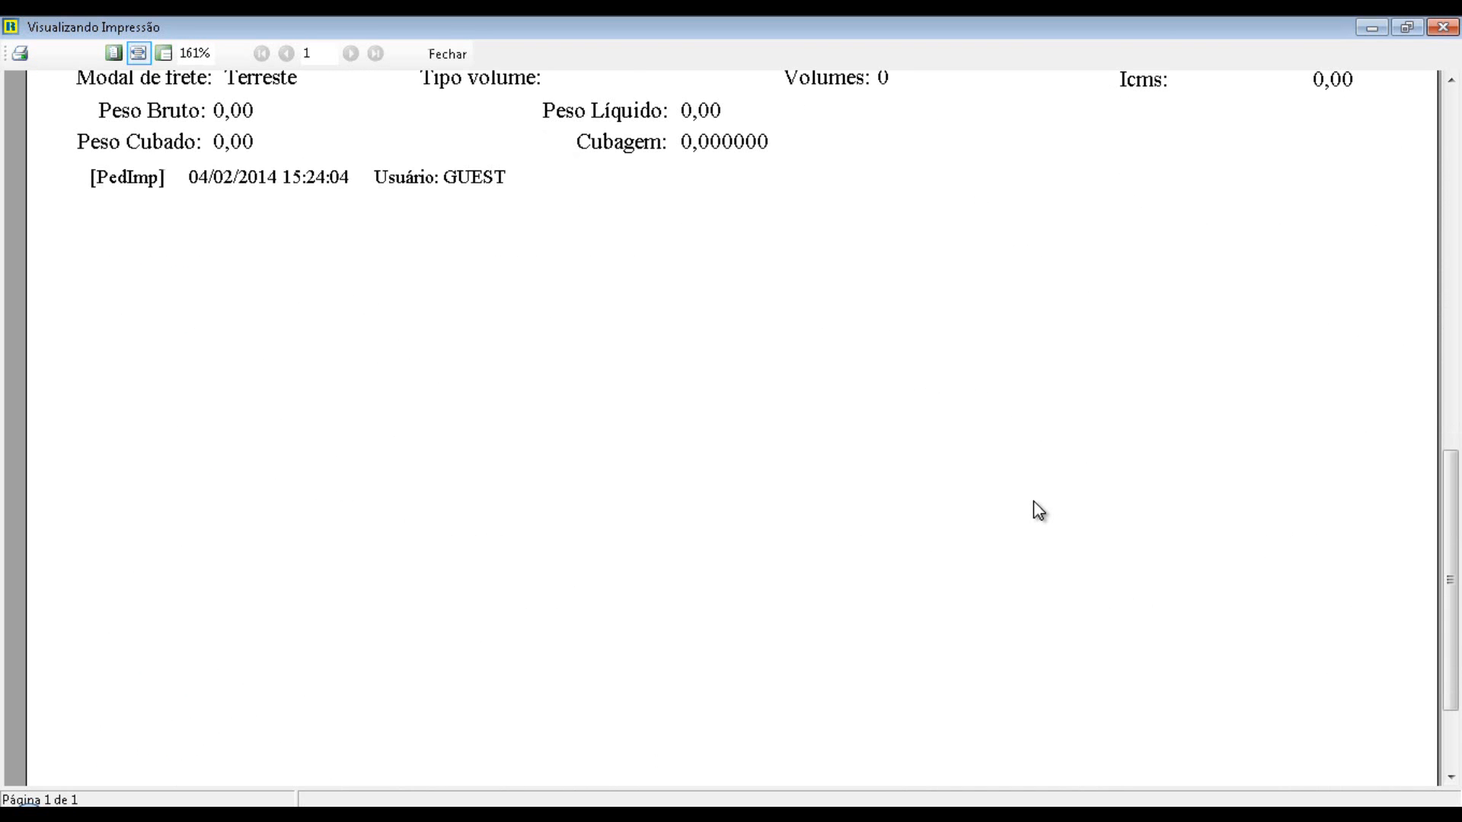
{"action": "scroll", "coordinate": [1034, 502], "scroll_direction": "down", "scroll_amount": 2}
{"action": "scroll", "coordinate": [1034, 501], "scroll_direction": "up", "scroll_amount": 20}
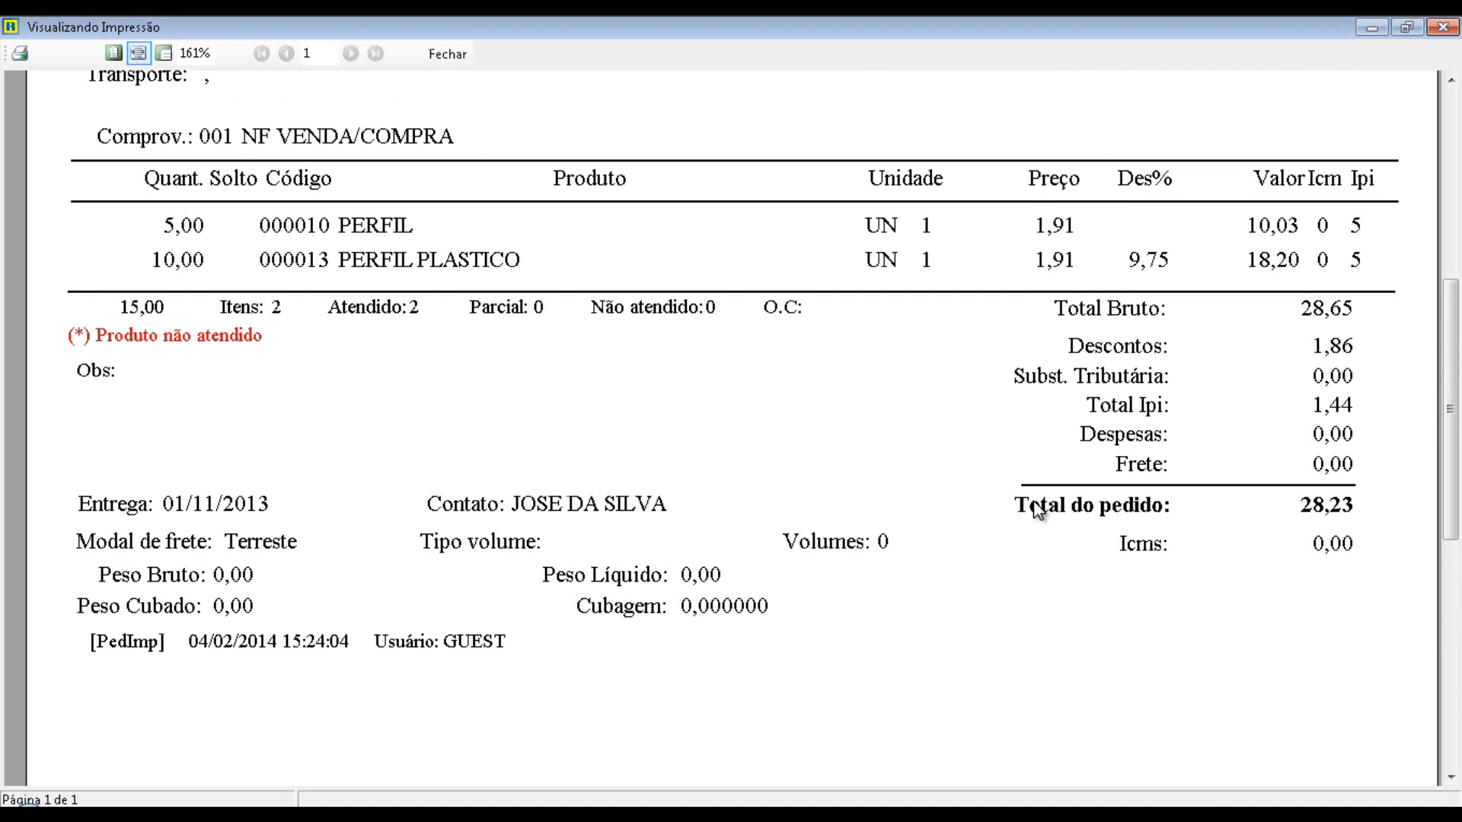
{"action": "scroll", "coordinate": [1033, 503], "scroll_direction": "up", "scroll_amount": 1}
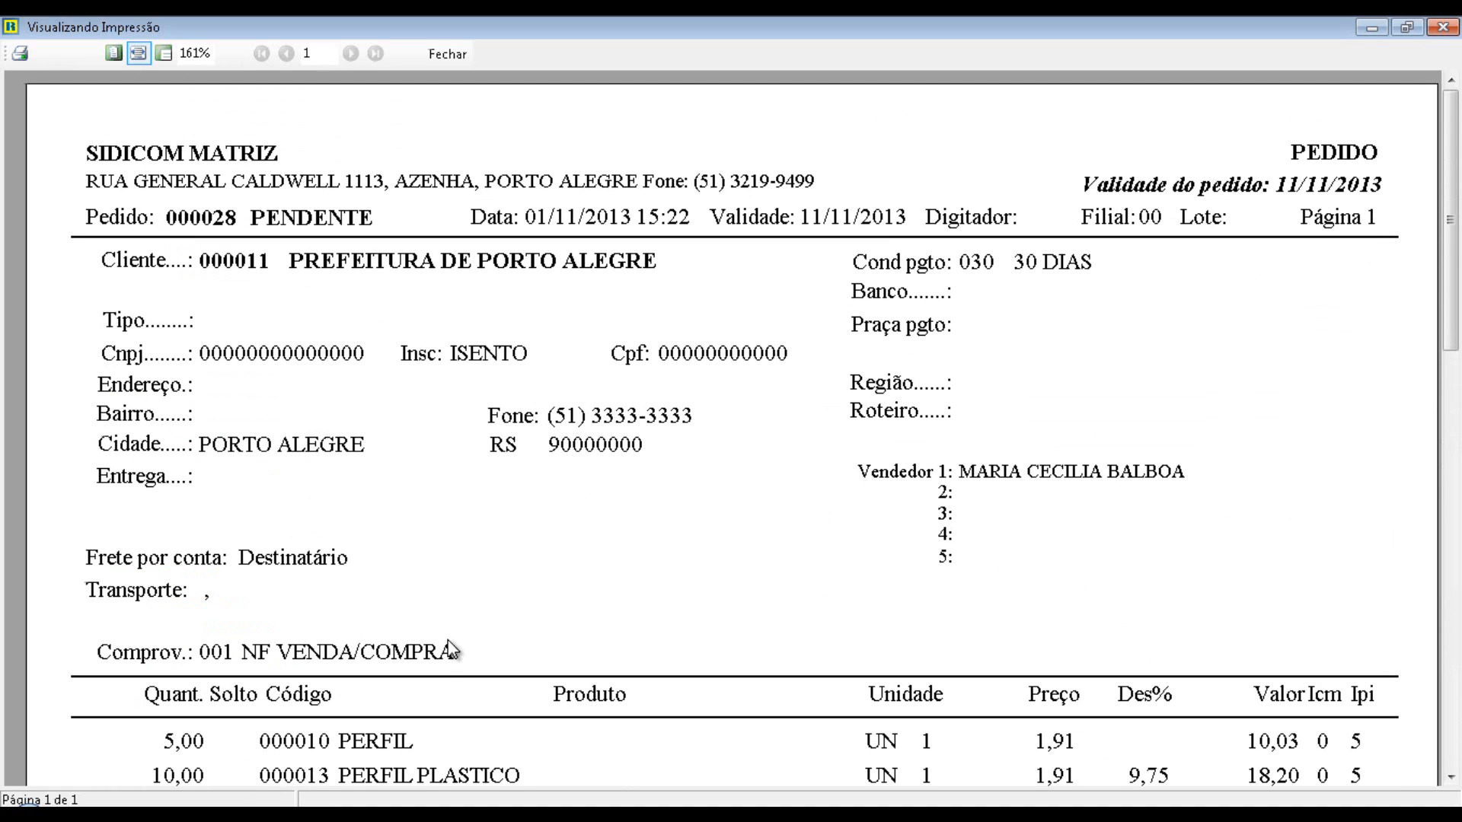
{"action": "left_click", "coordinate": [459, 52]}
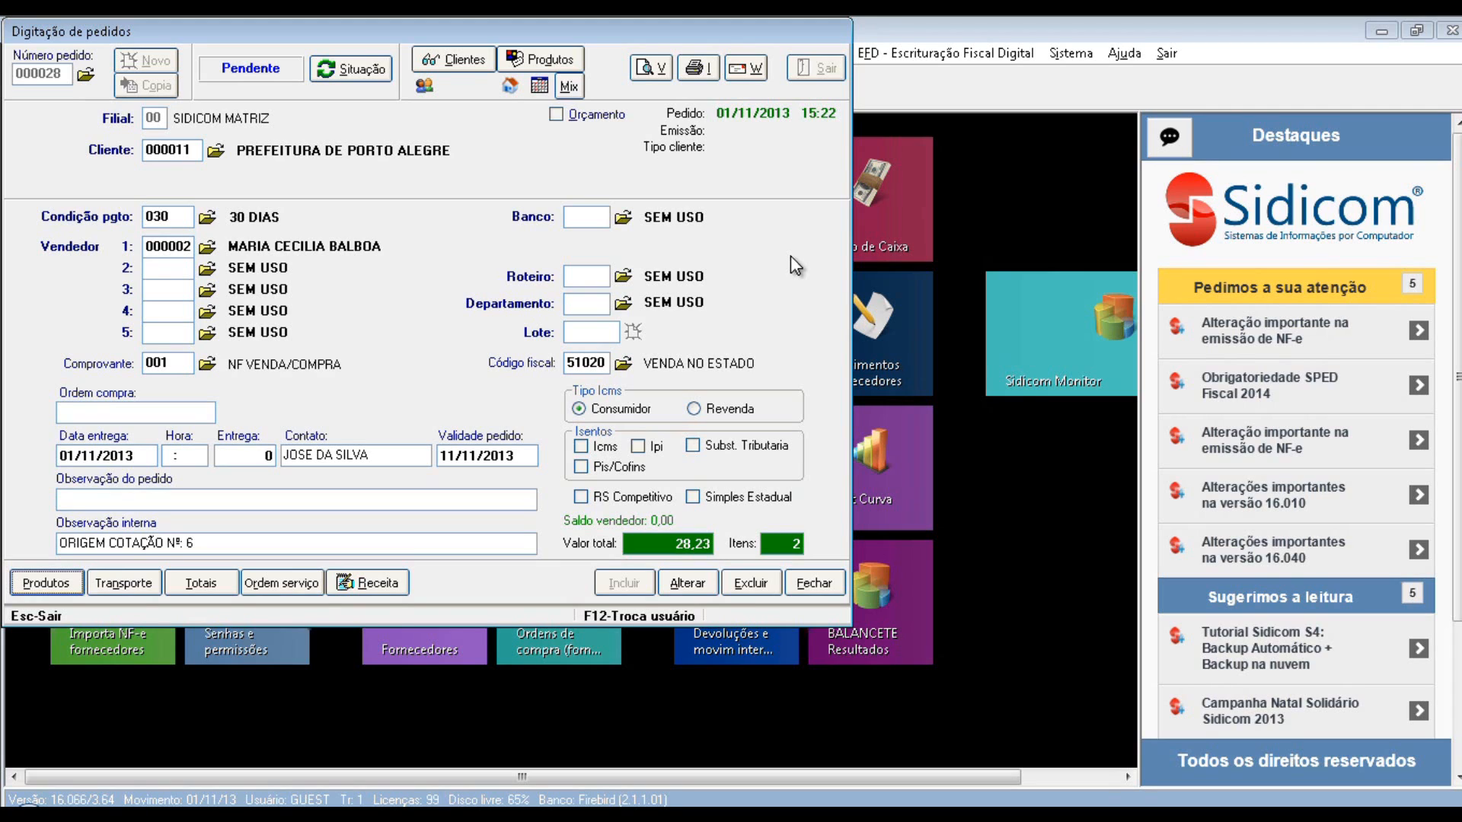
Close the generated order without saving changes and exit the order entry window
{"action": "left_click", "coordinate": [556, 115]}
{"action": "left_click", "coordinate": [815, 584]}
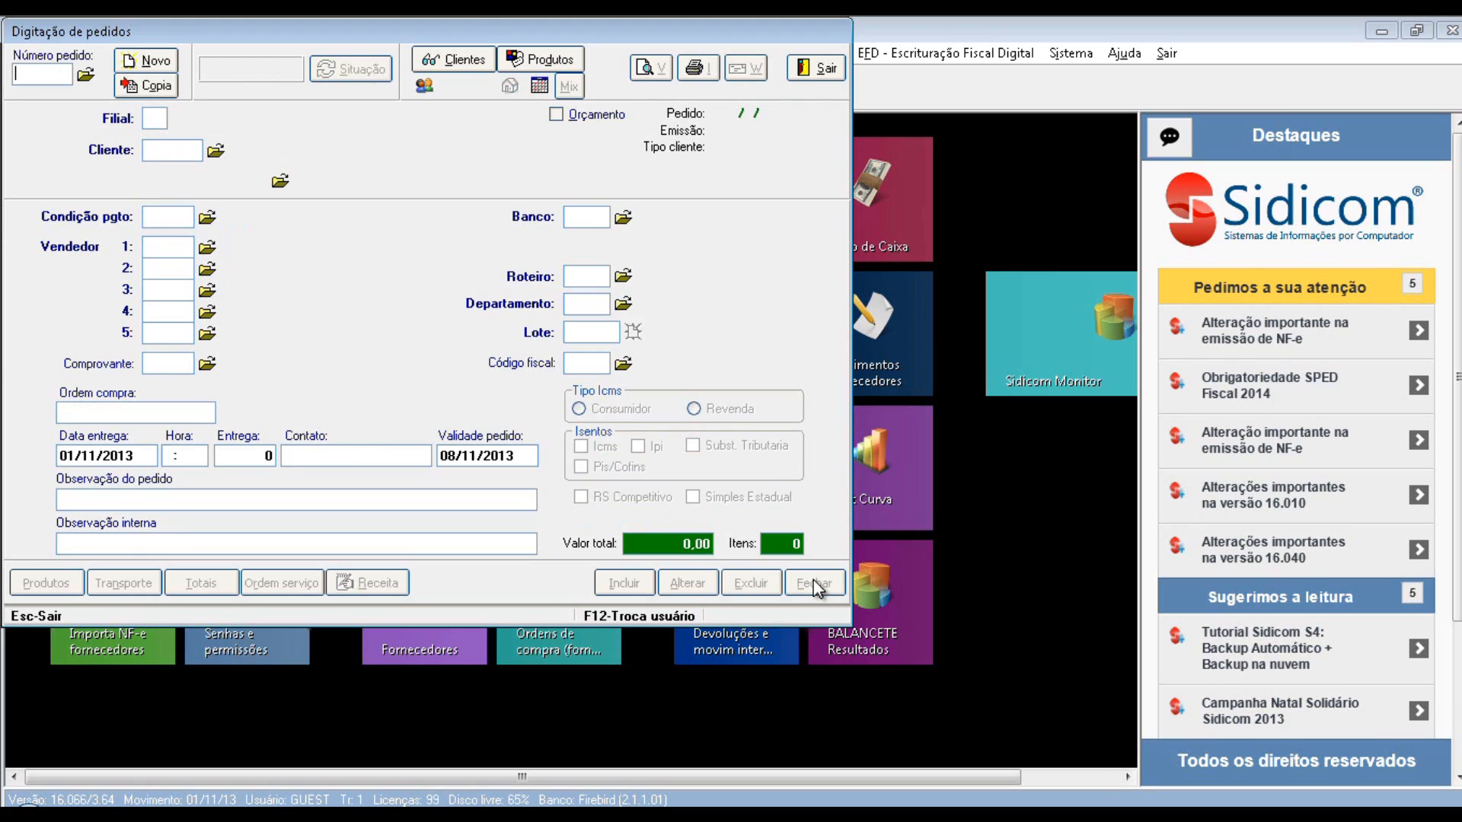
{"action": "left_click", "coordinate": [816, 67]}
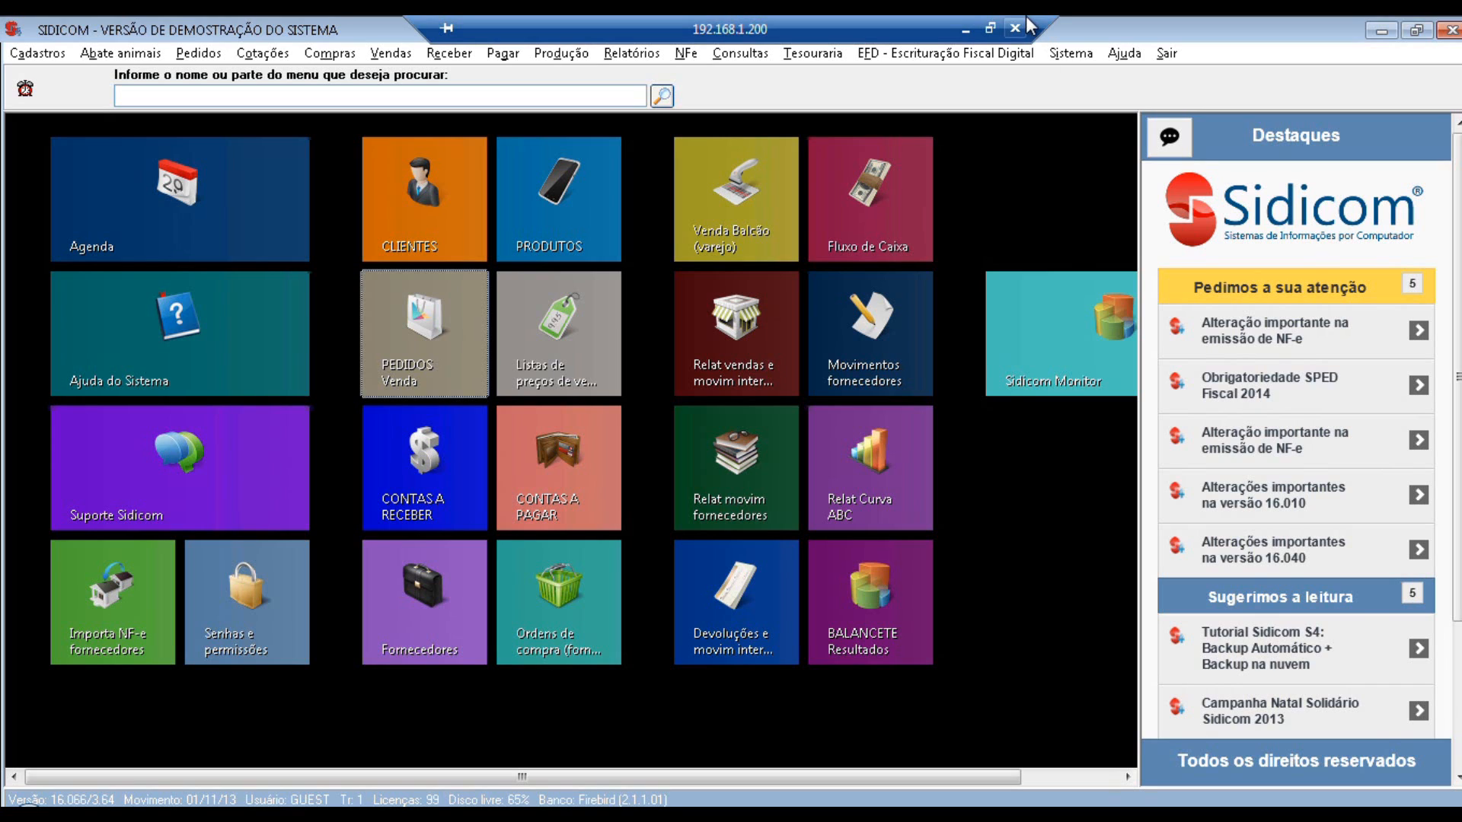
{"action": "left_click", "coordinate": [965, 31]}
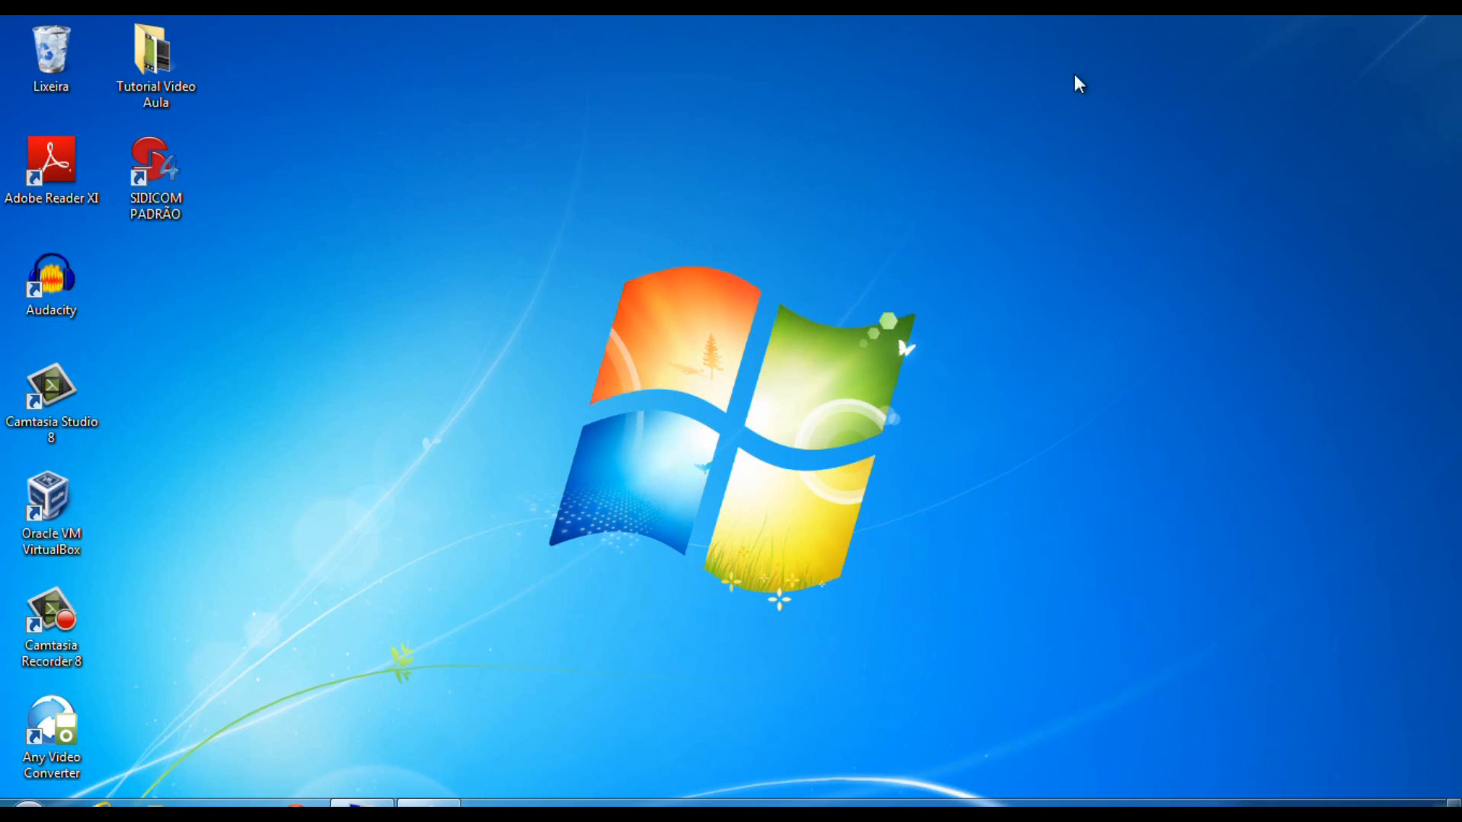
{"action": "left_click", "coordinate": [429, 804]}
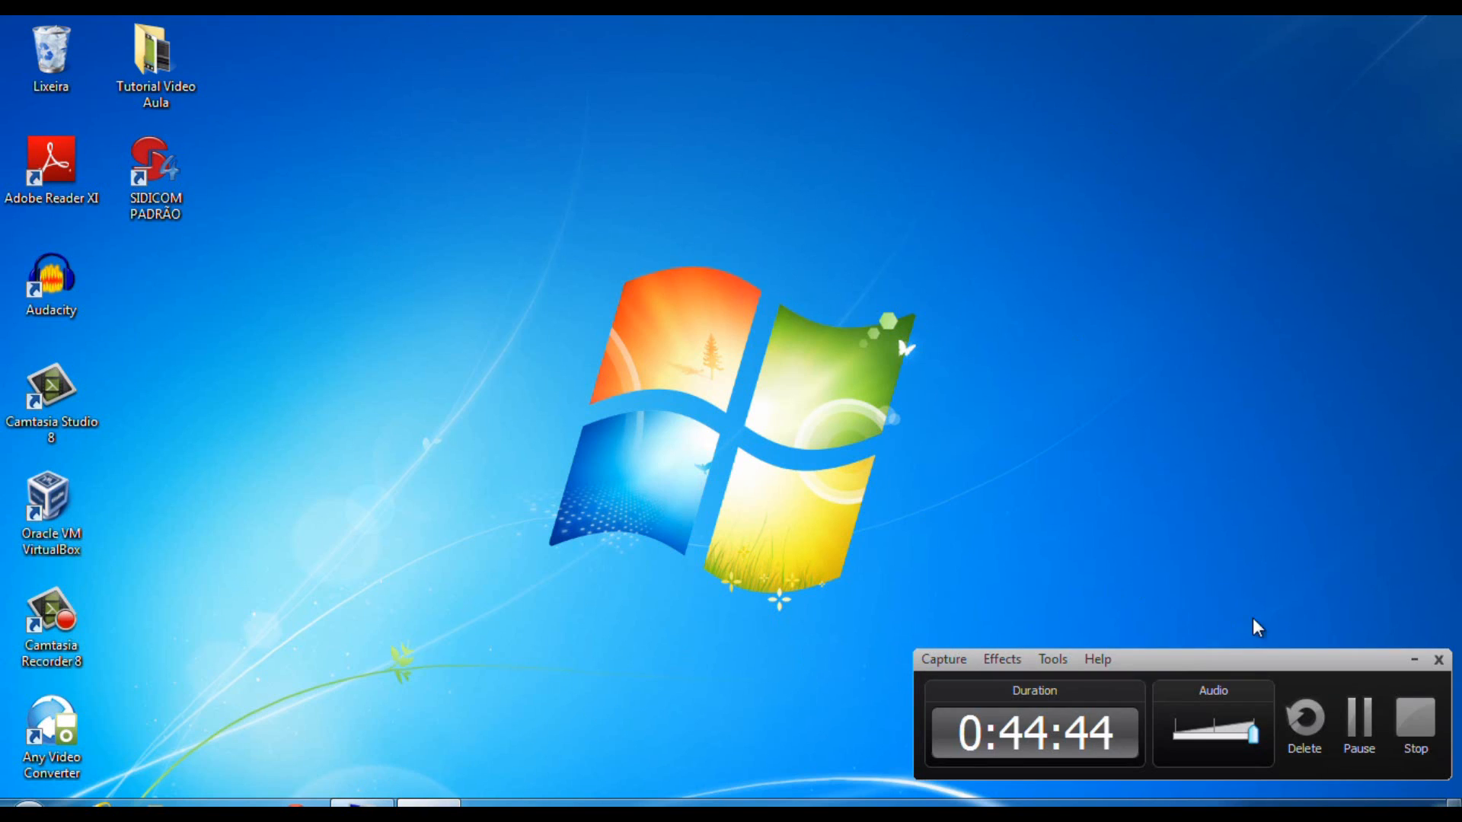